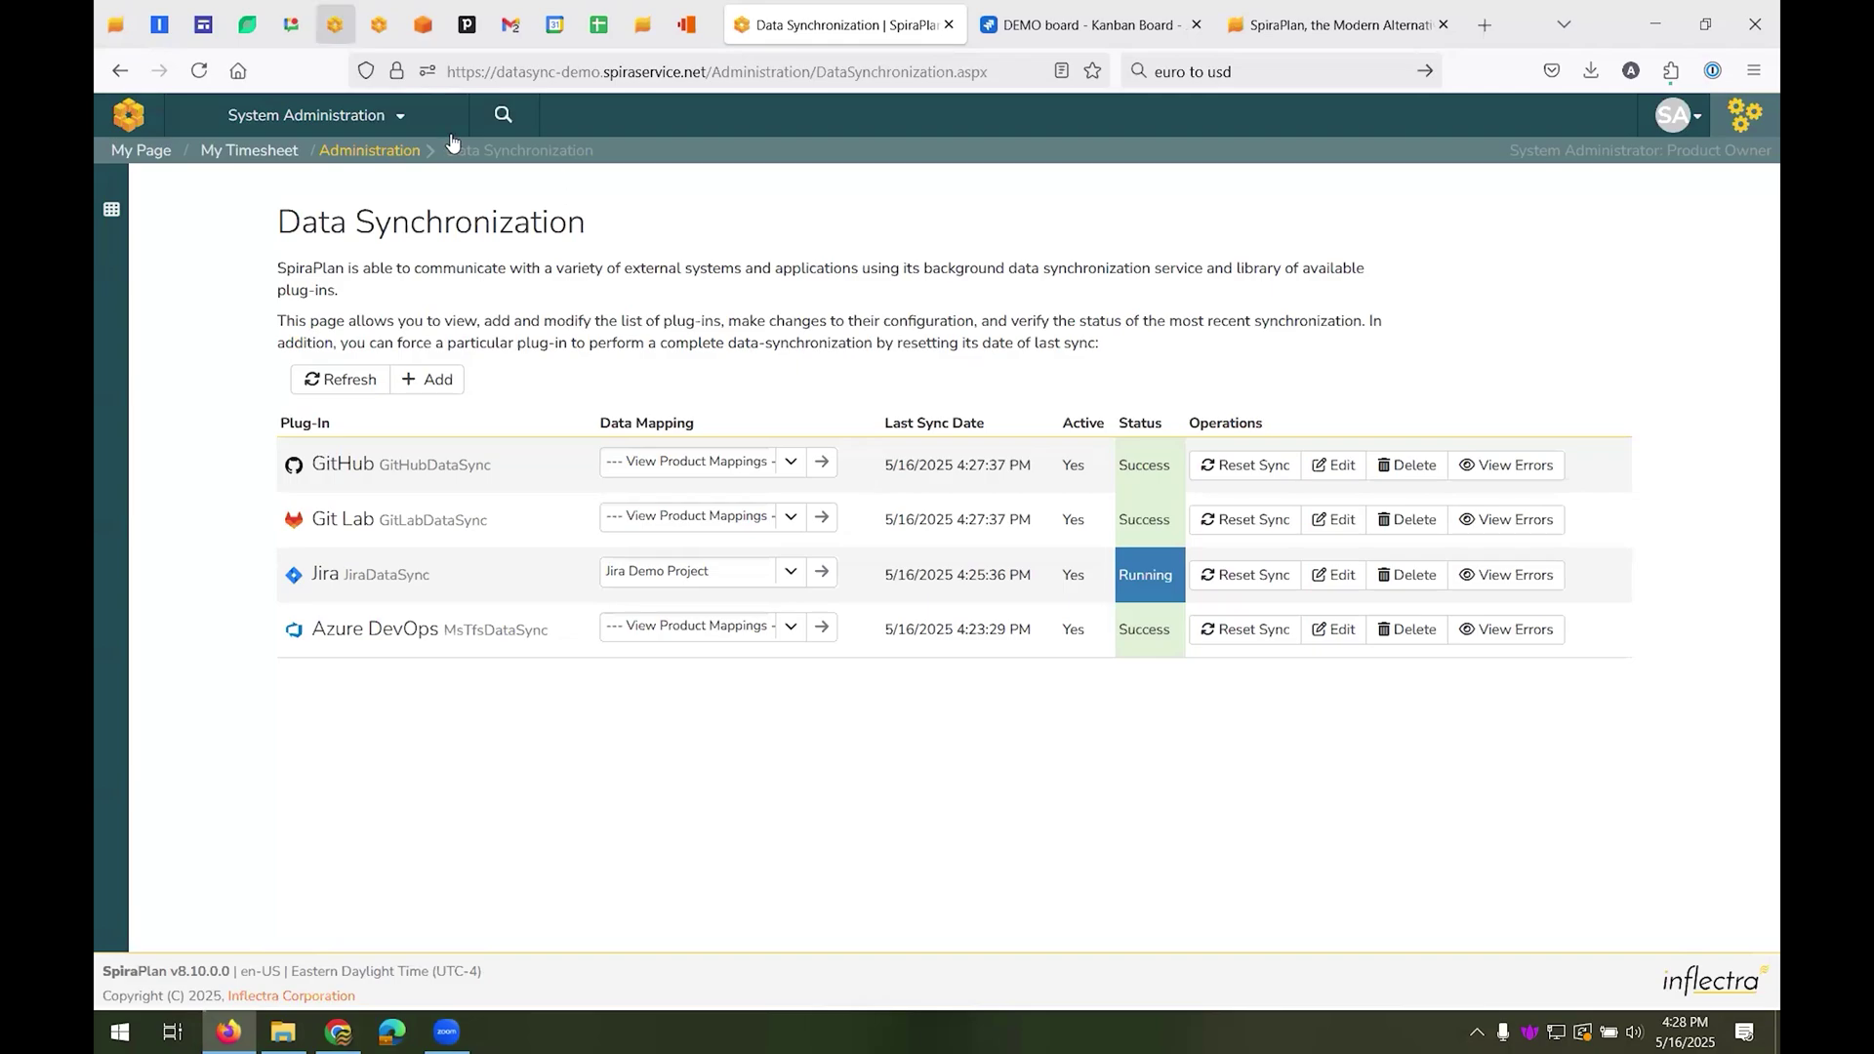
- Open the requirements list of the Jira Demo Project
left_click(418, 126)
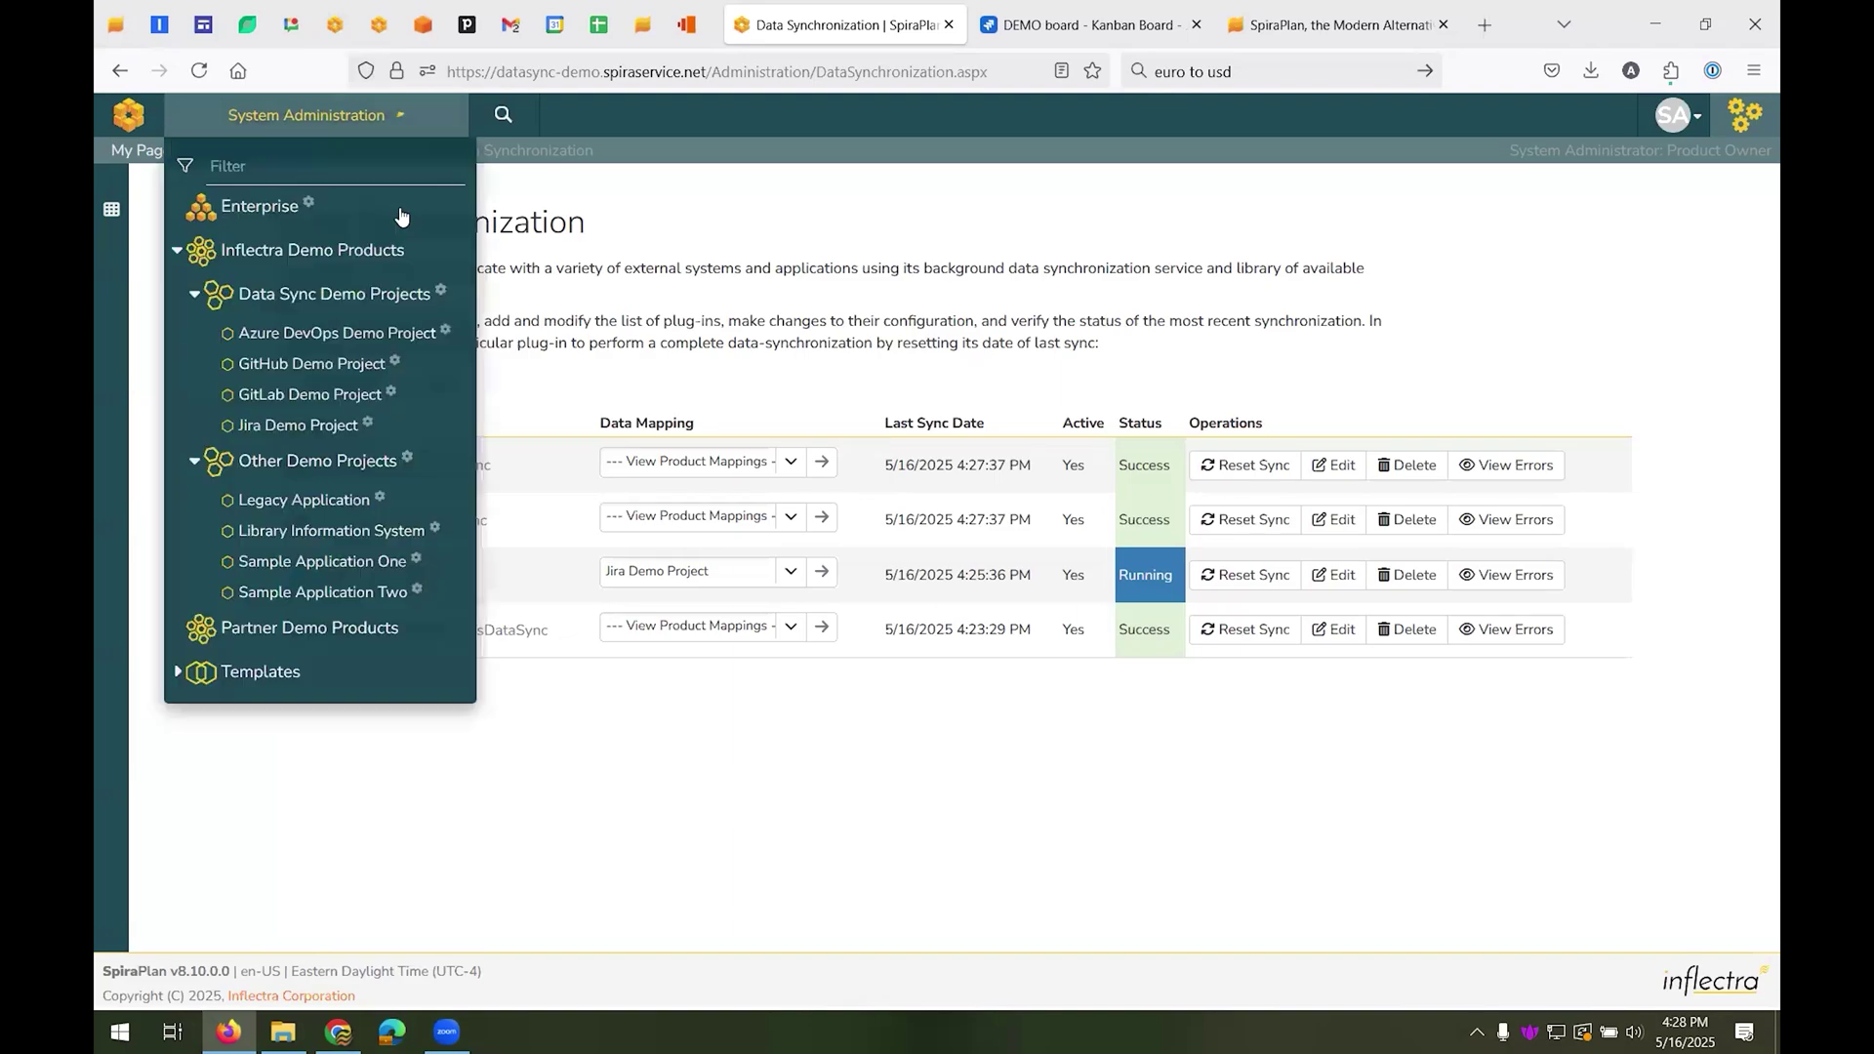
left_click(312, 424)
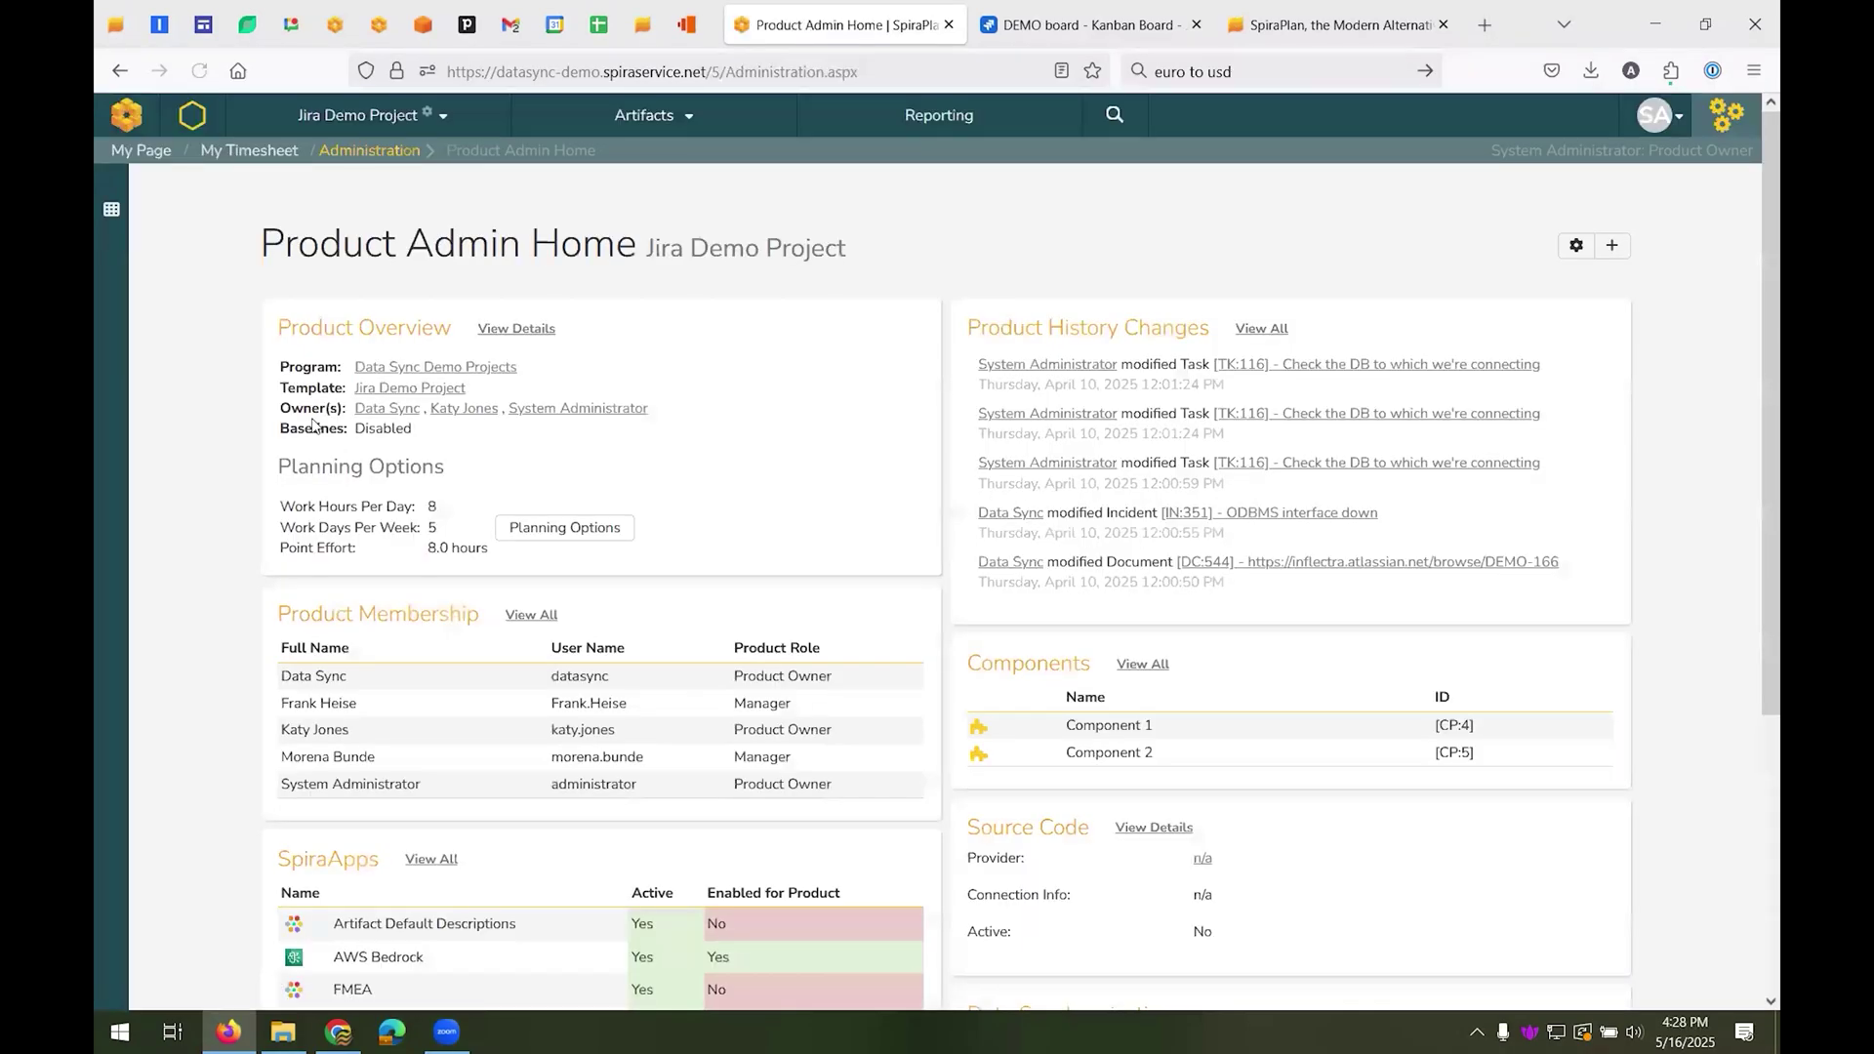
left_click(586, 116)
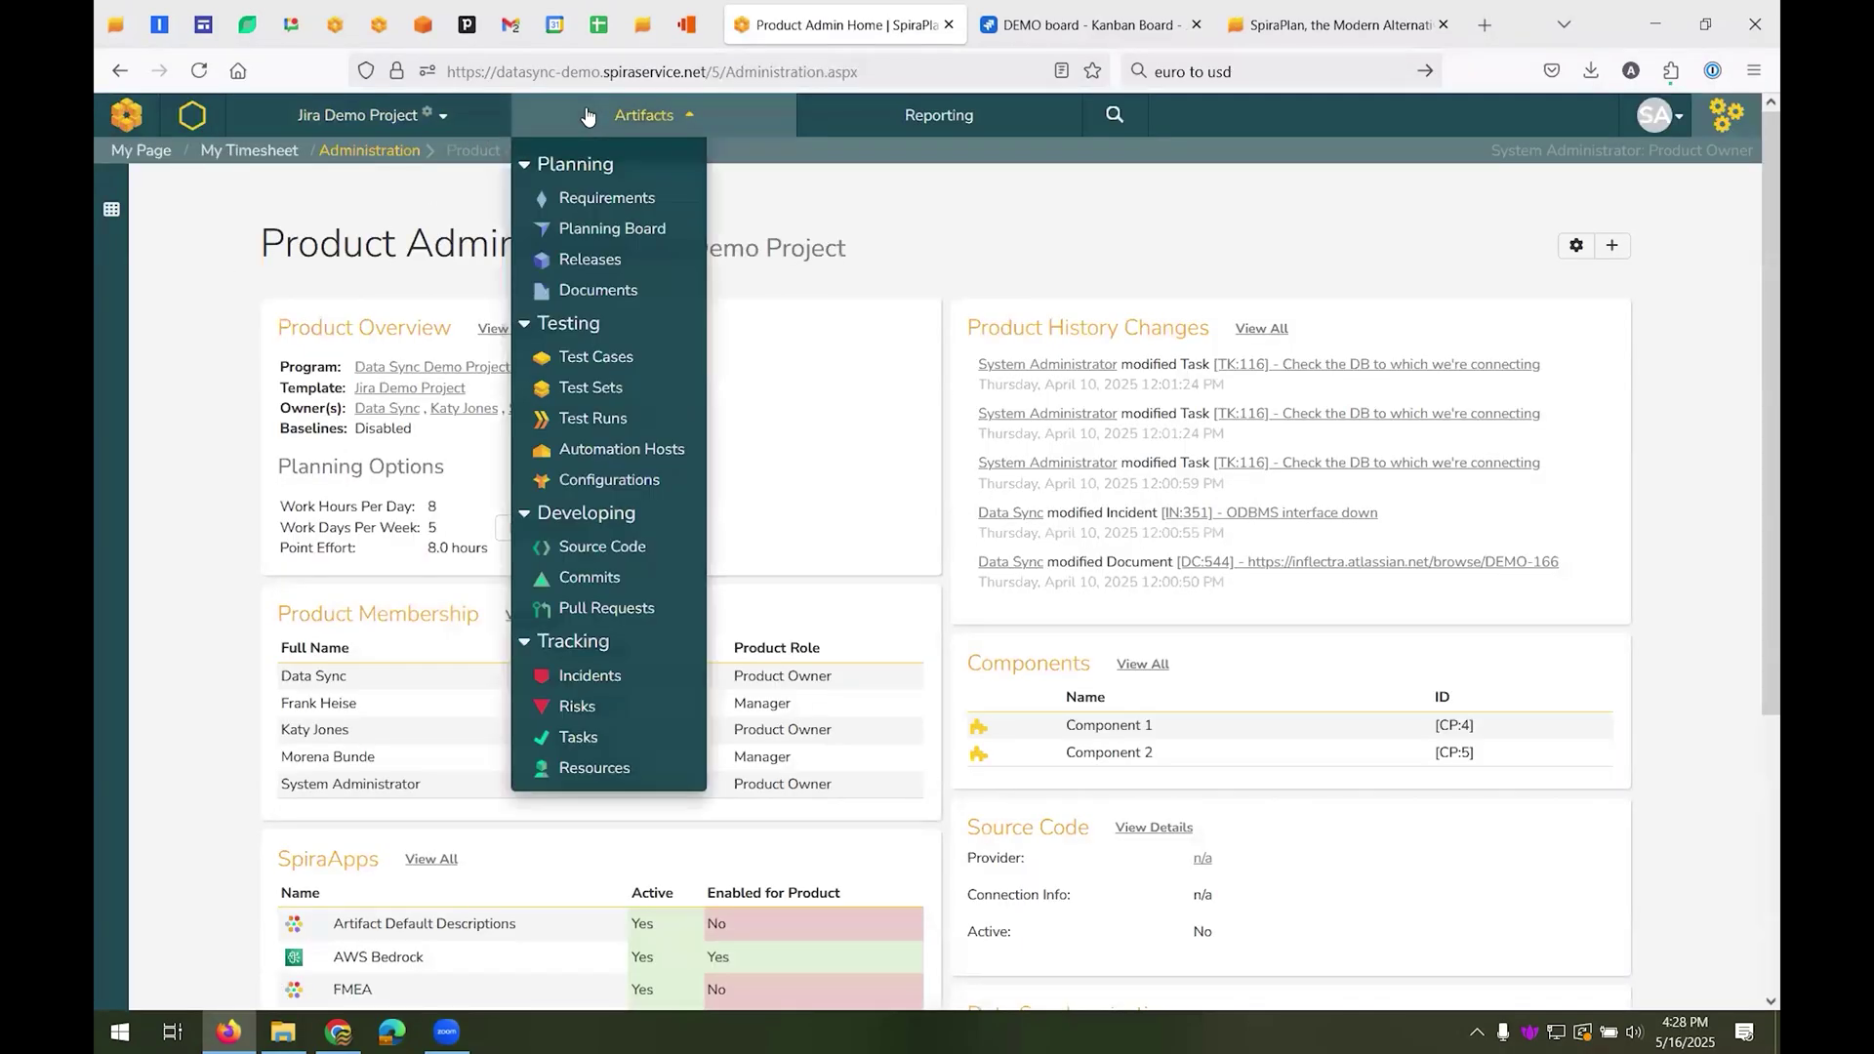
left_click(588, 196)
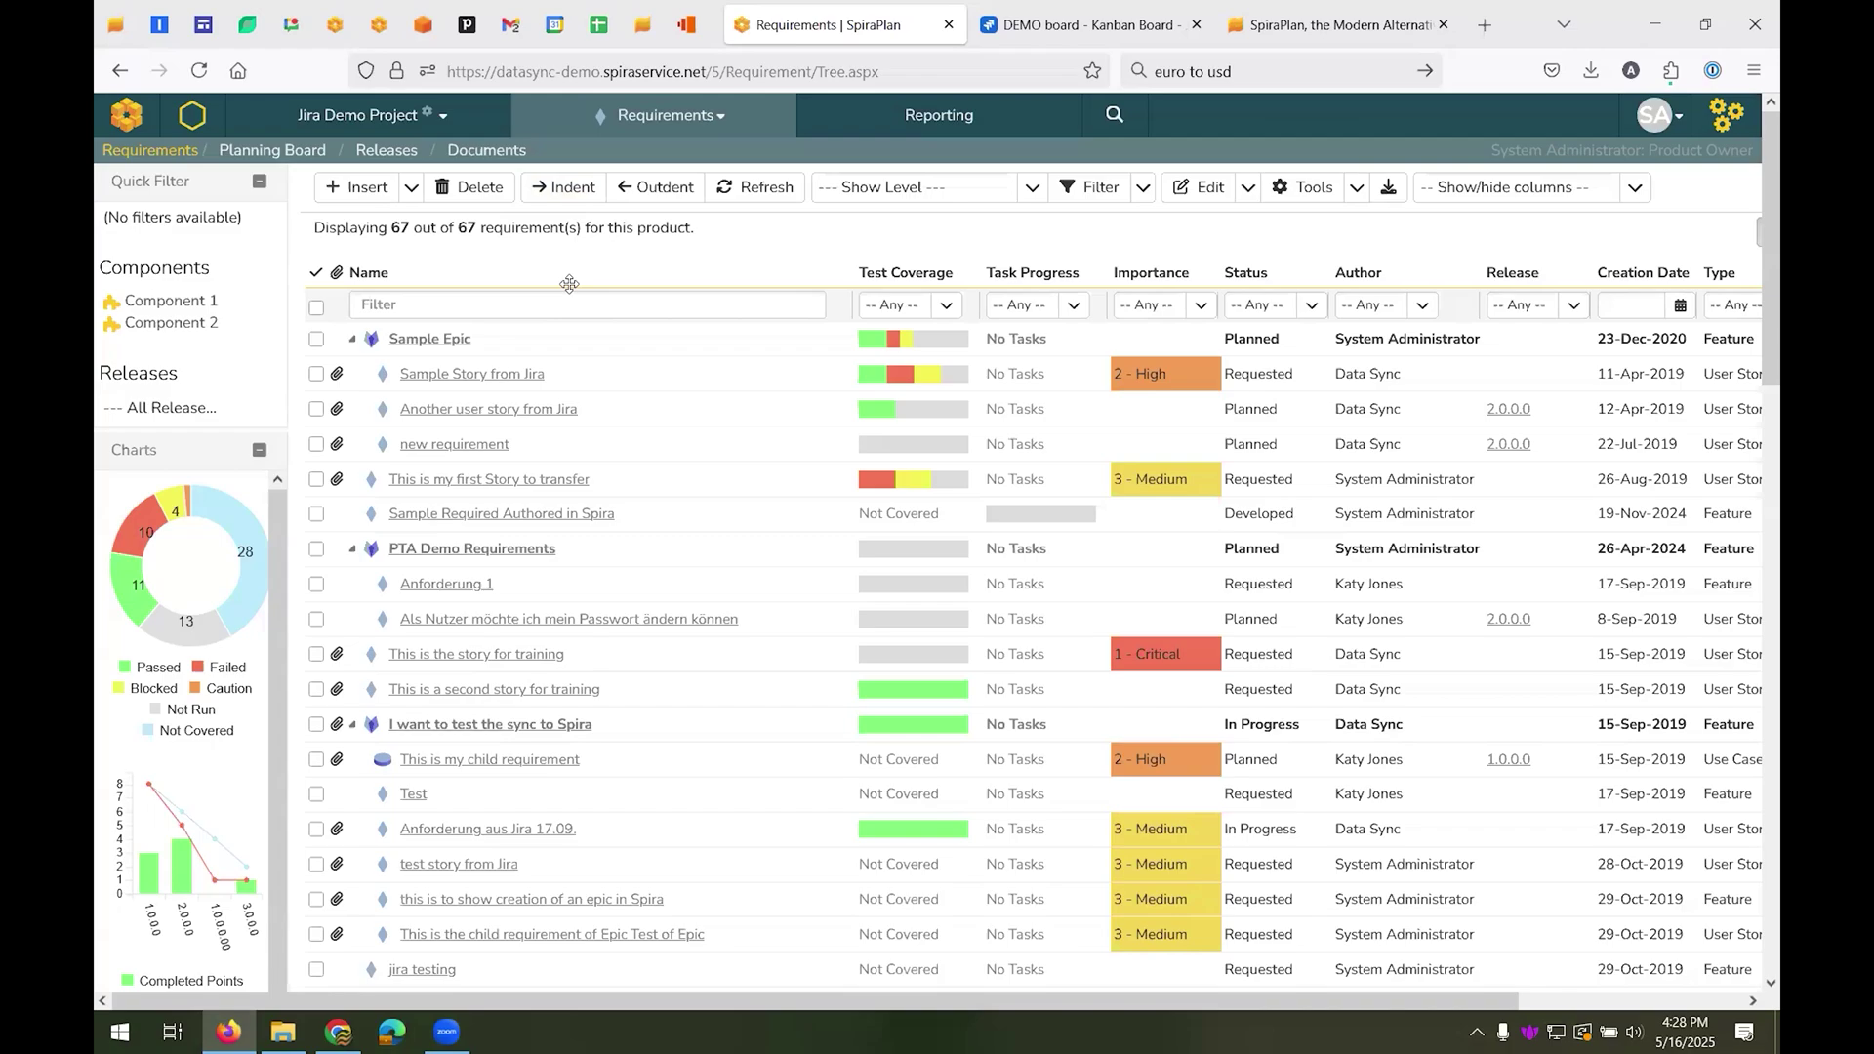
- Switch to Jira and start a new DEMO story with the summary "As a user I want to be able to reserve a hotel room"
left_click(1095, 17)
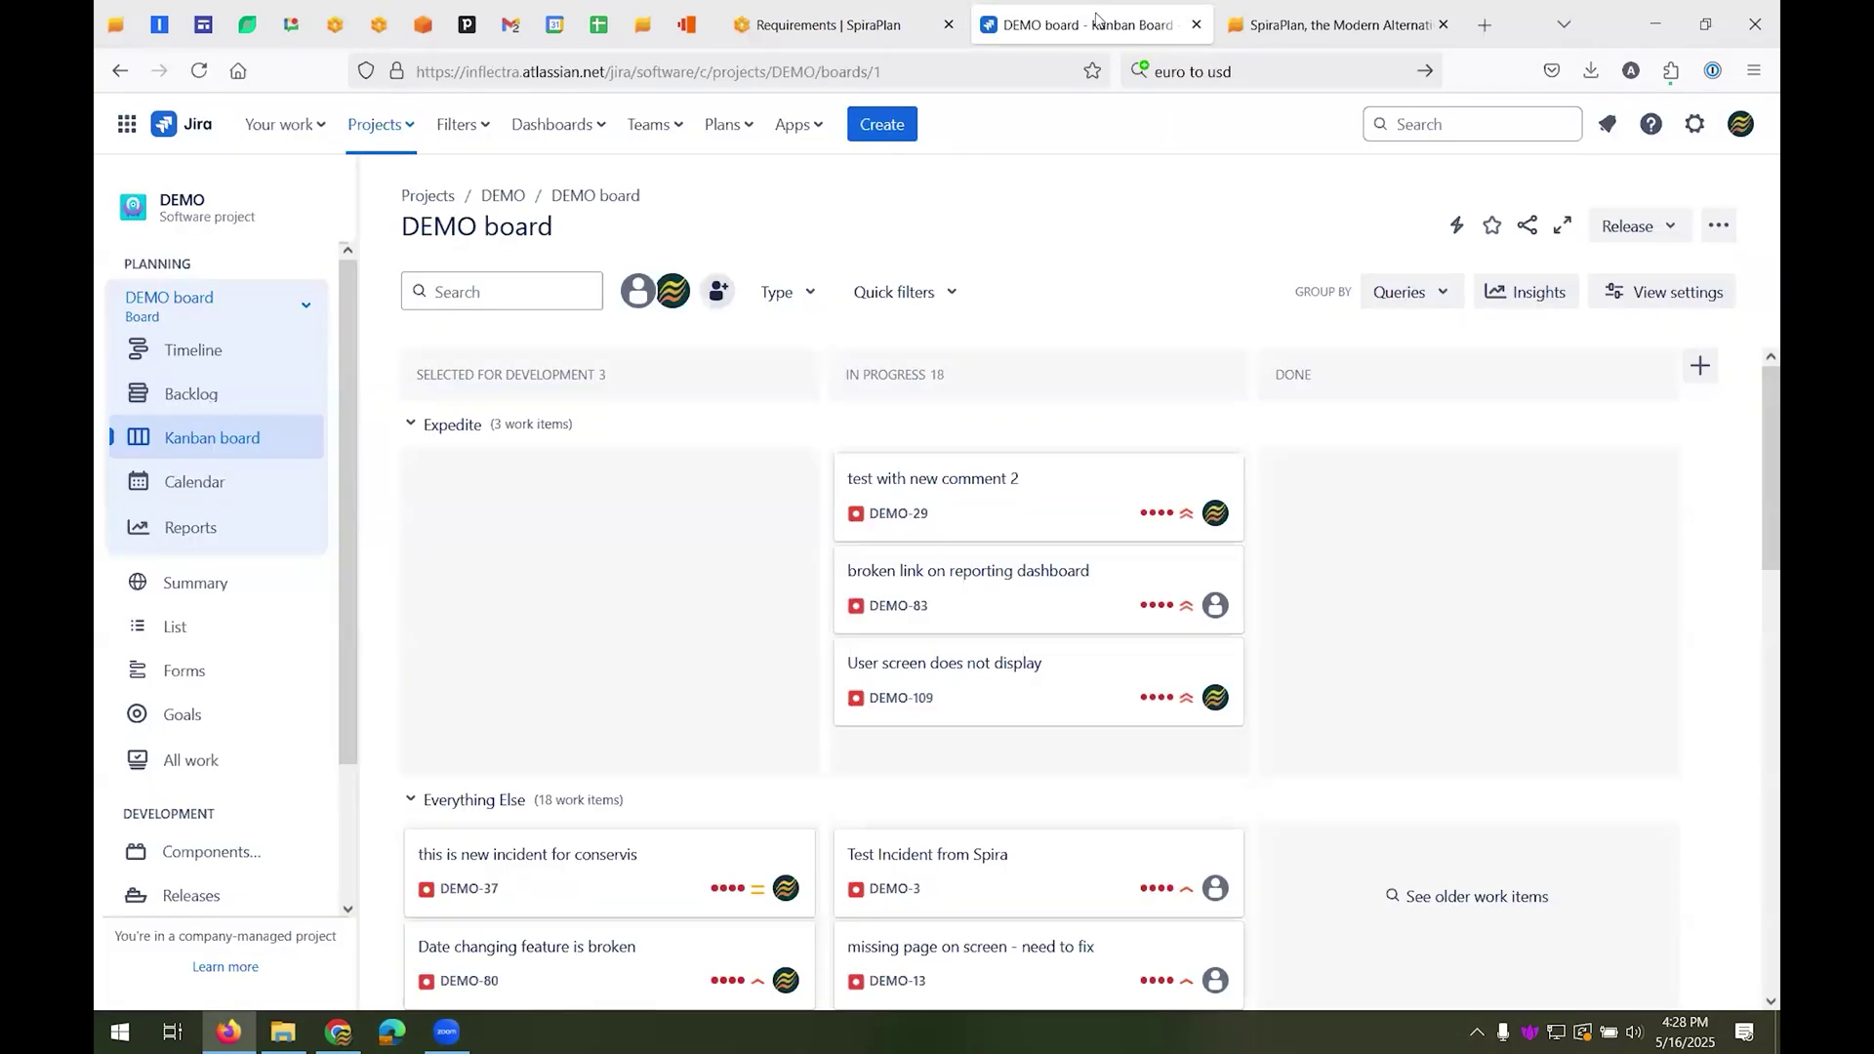
left_click(508, 199)
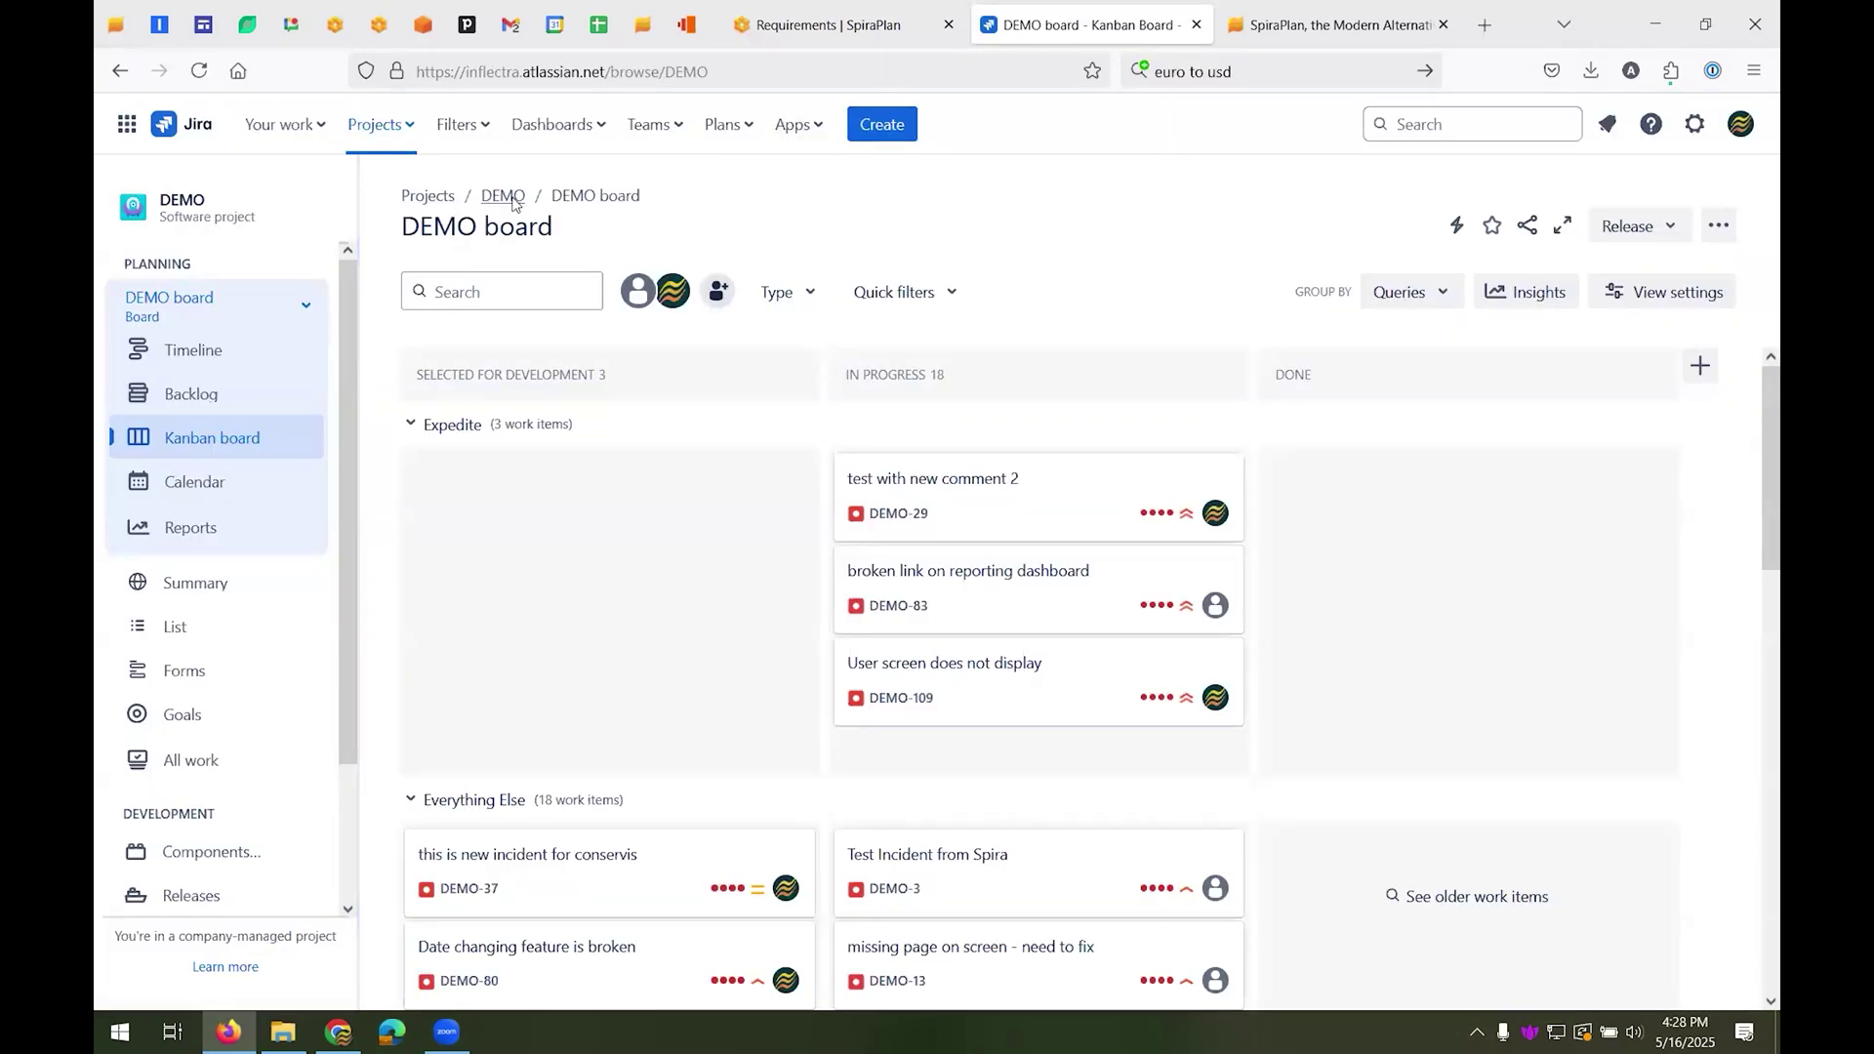
left_click(881, 124)
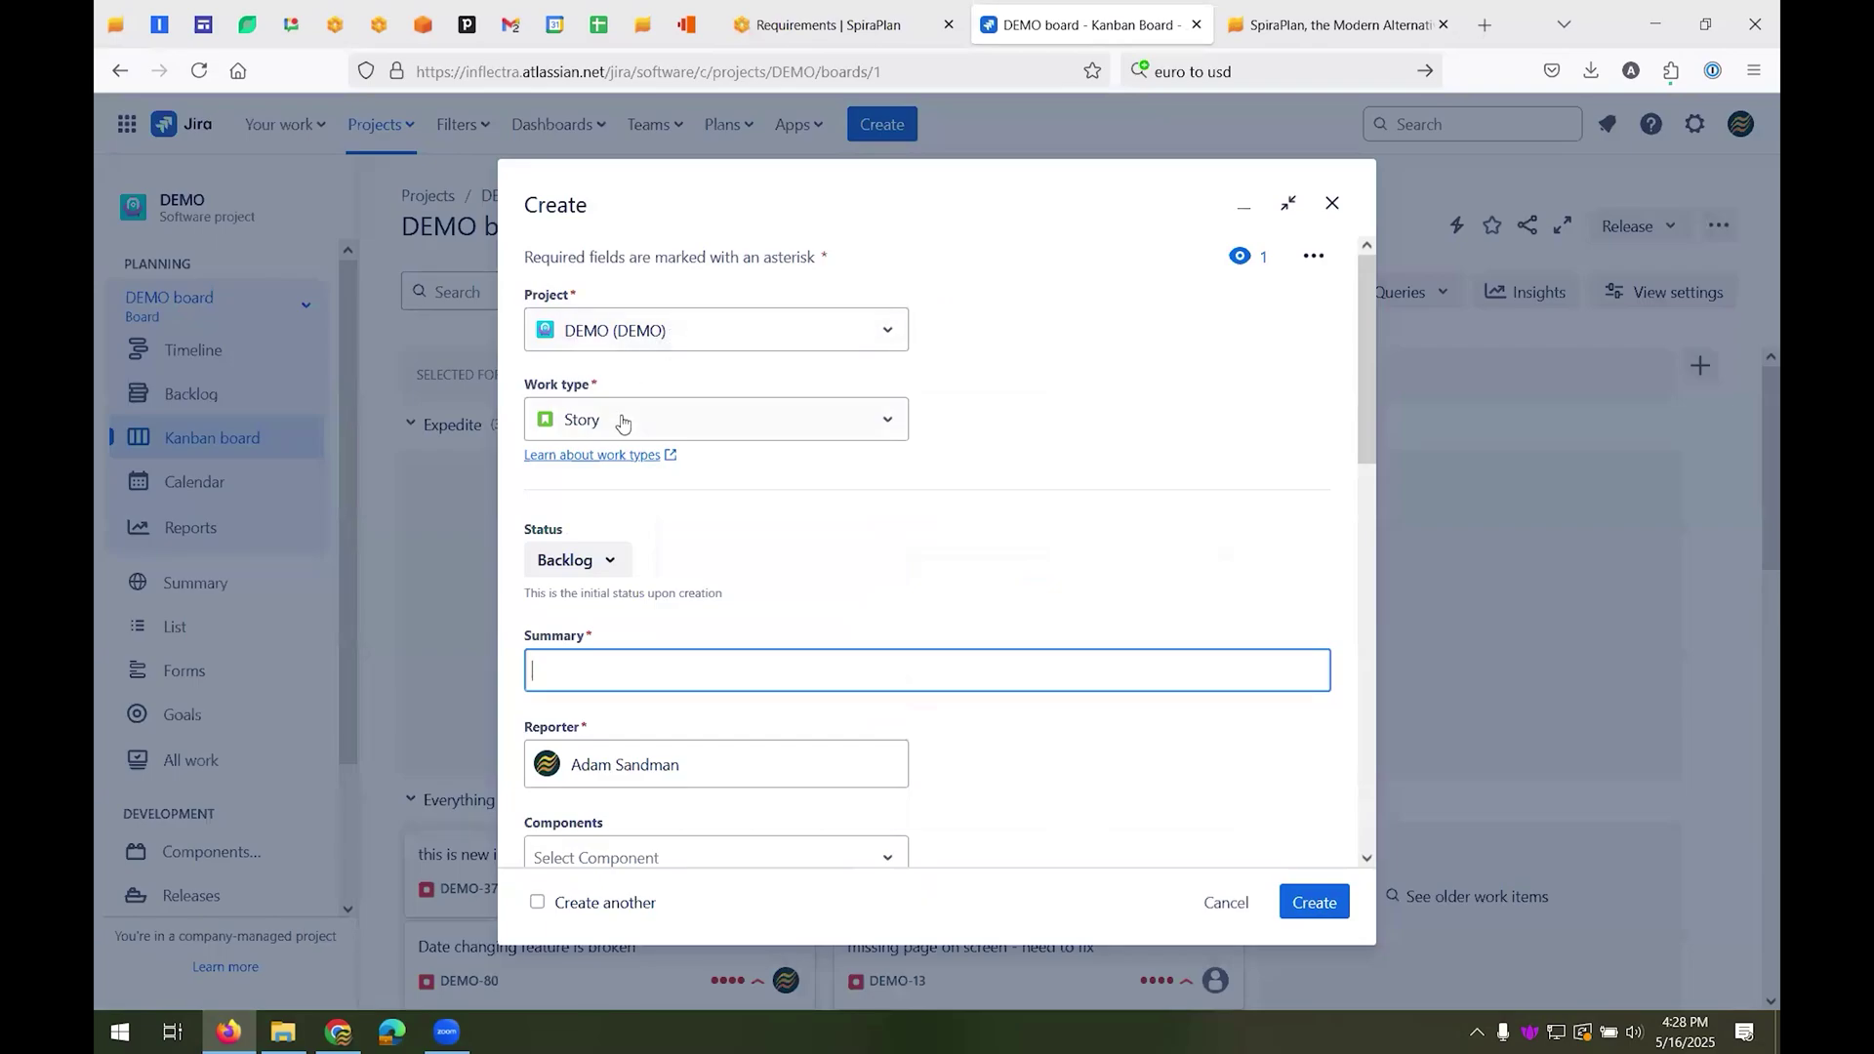
left_click(619, 670)
type("As a")
type(" user I want to be able t")
type("o boo")
key("BackSpace")
key("BackSpace")
key("BackSpace")
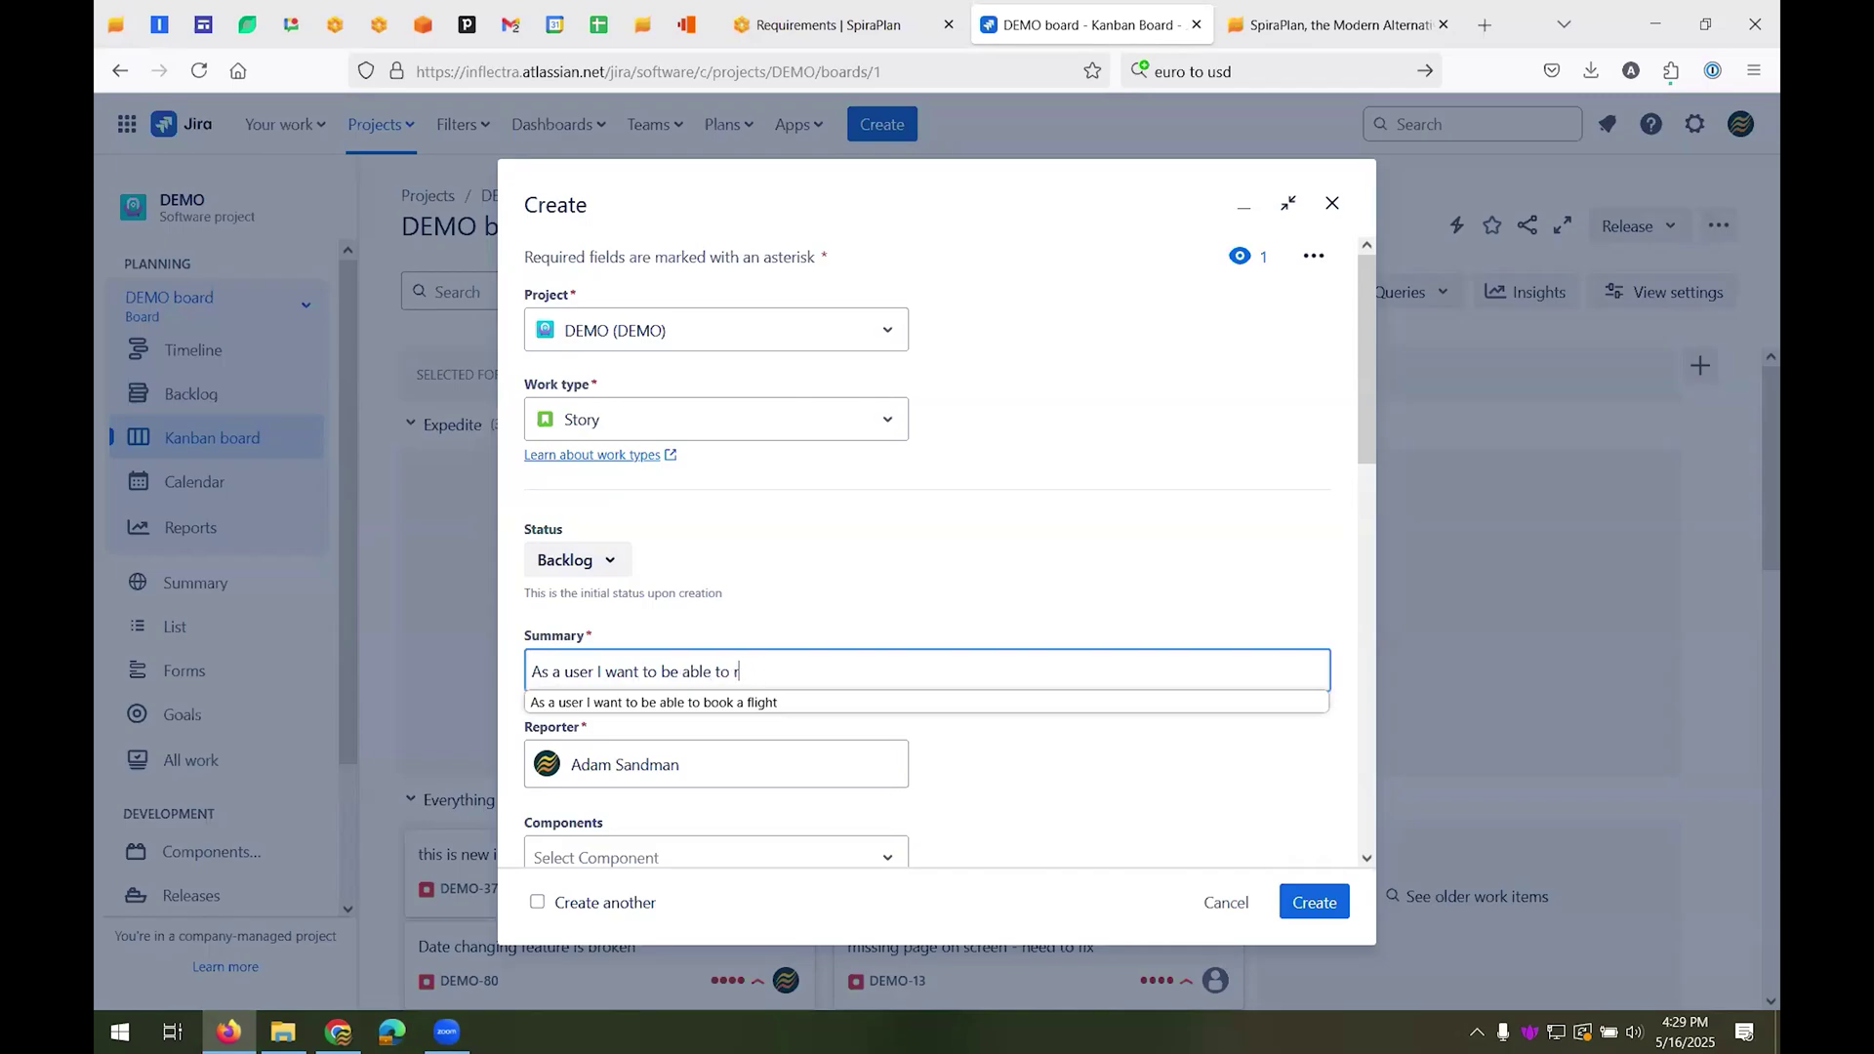
type("reserve a hot")
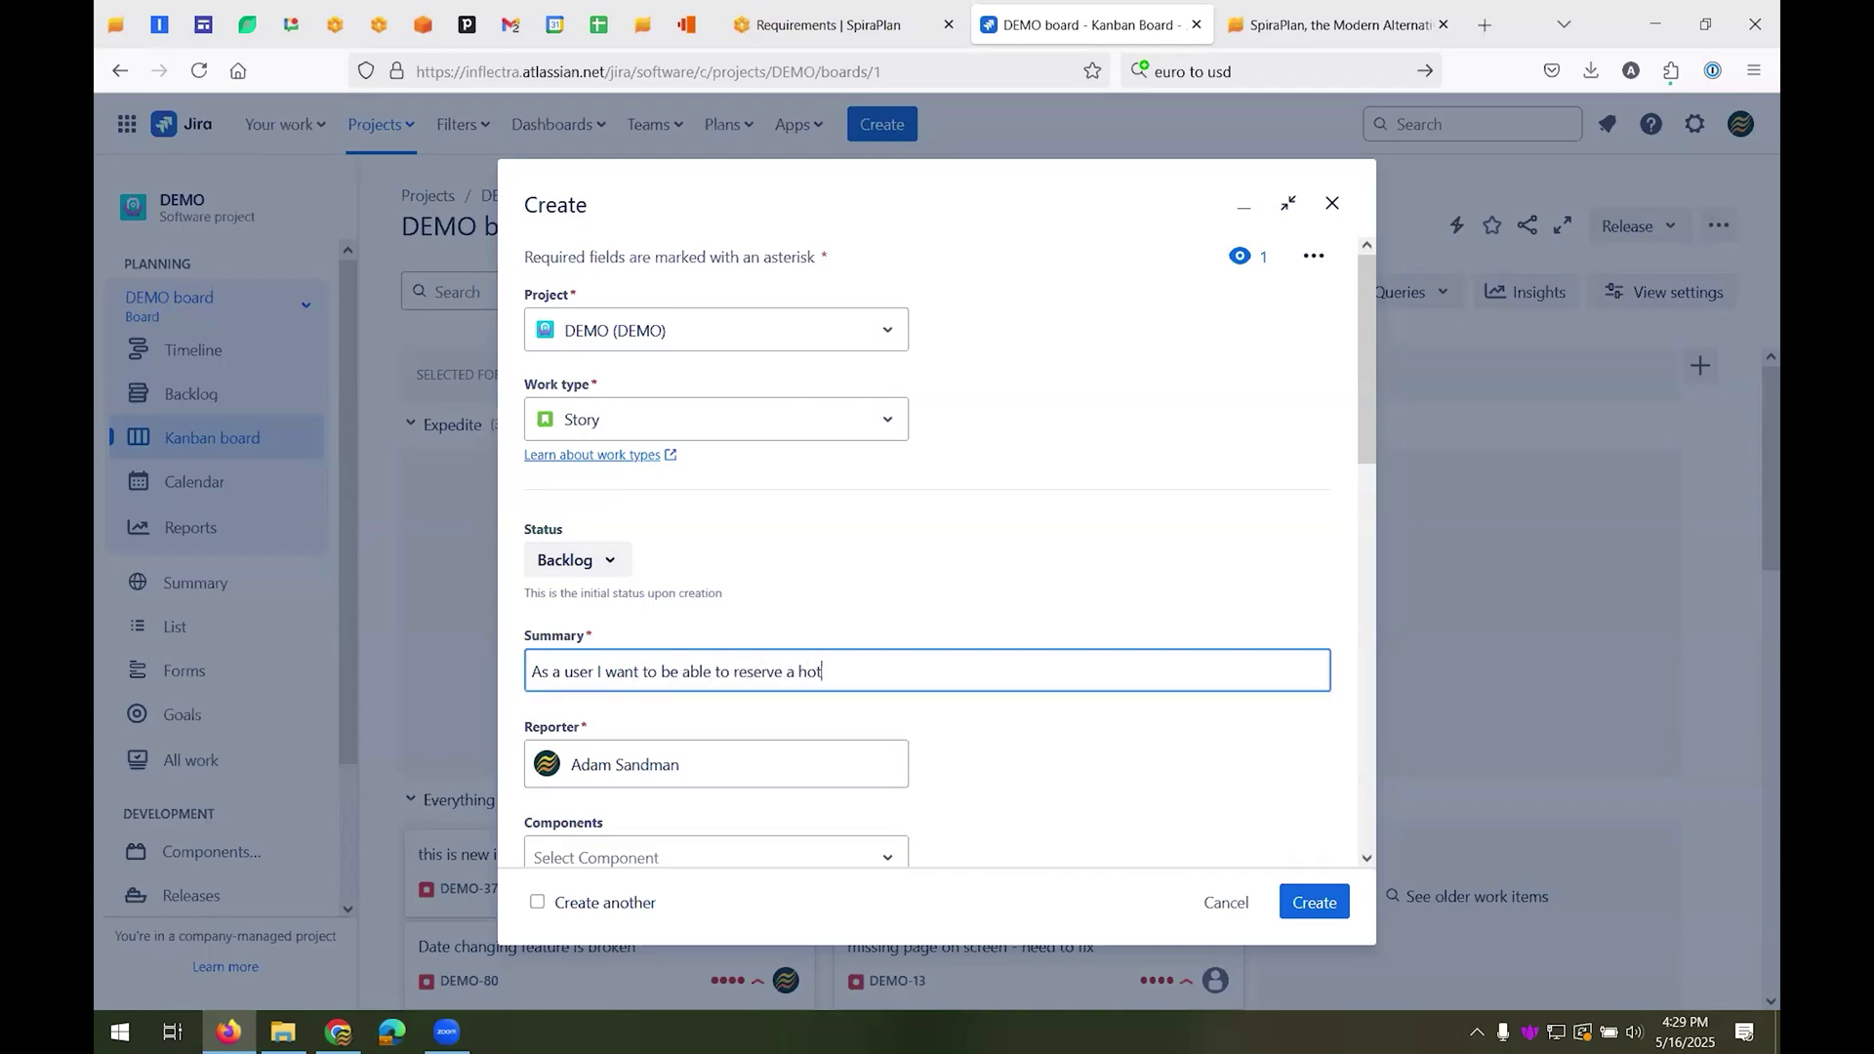
type("el room")
- Assign Component 1 and enter the description "I want to be able to choose the type of room, the city and the dates."
scroll(698, 459, "down", 4)
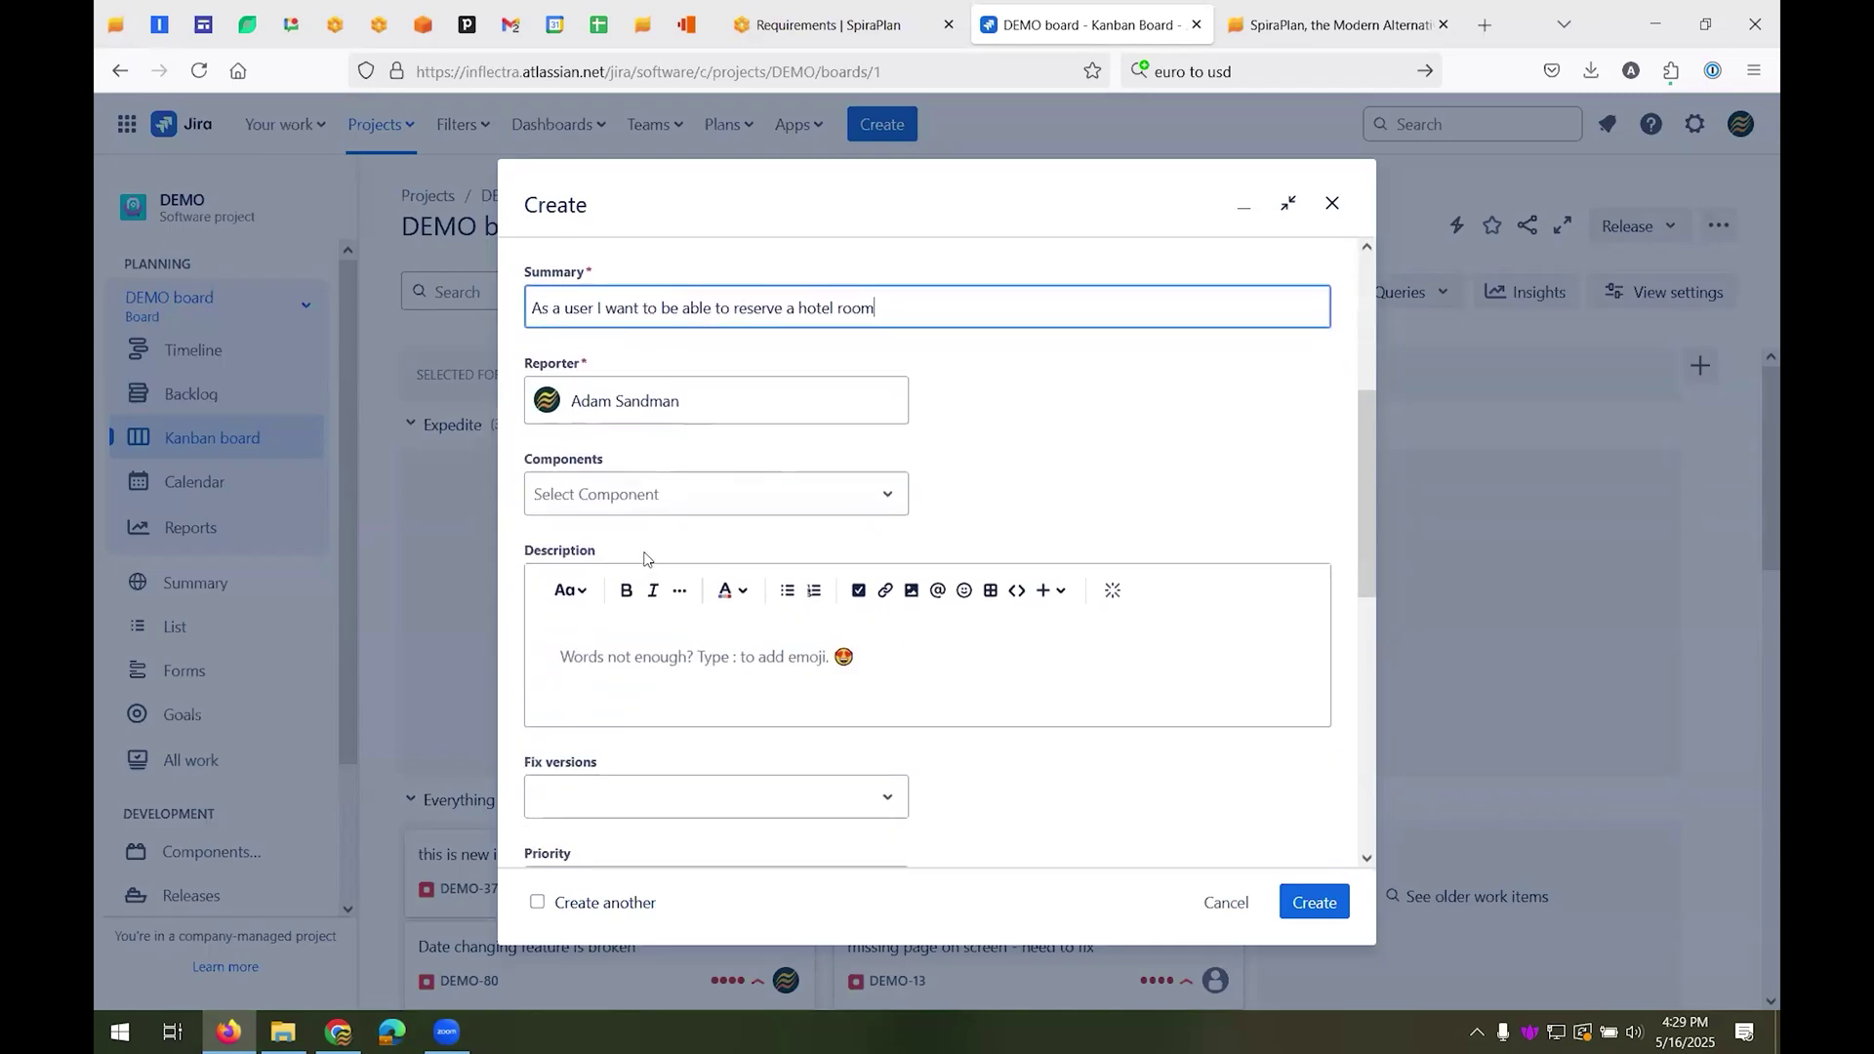
left_click(652, 496)
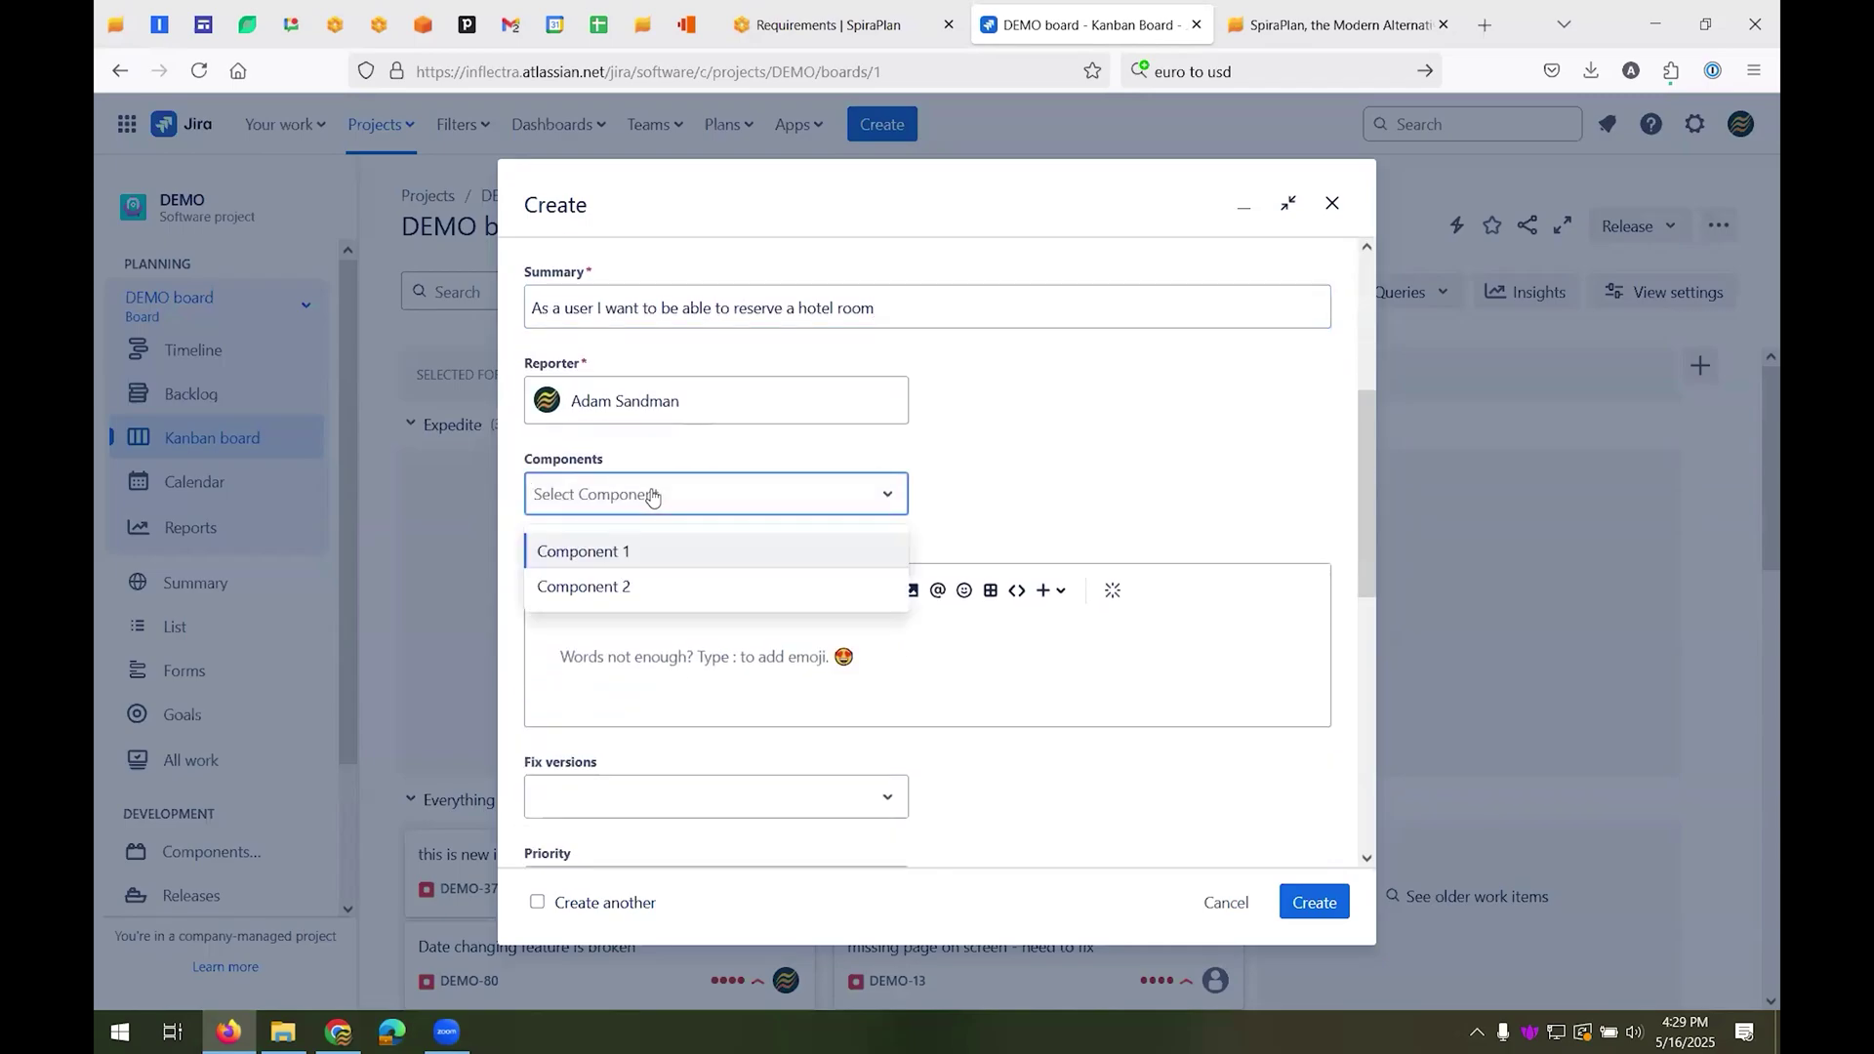
left_click(630, 552)
left_click(707, 662)
type("I wat tob")
key("BackSpace")
key("BackSpace")
key("BackSpace")
type("nt to be able to choose the type of room, the city and the dates.")
- Set the story's priority to High, create it and open the new story
scroll(728, 613, "down", 3)
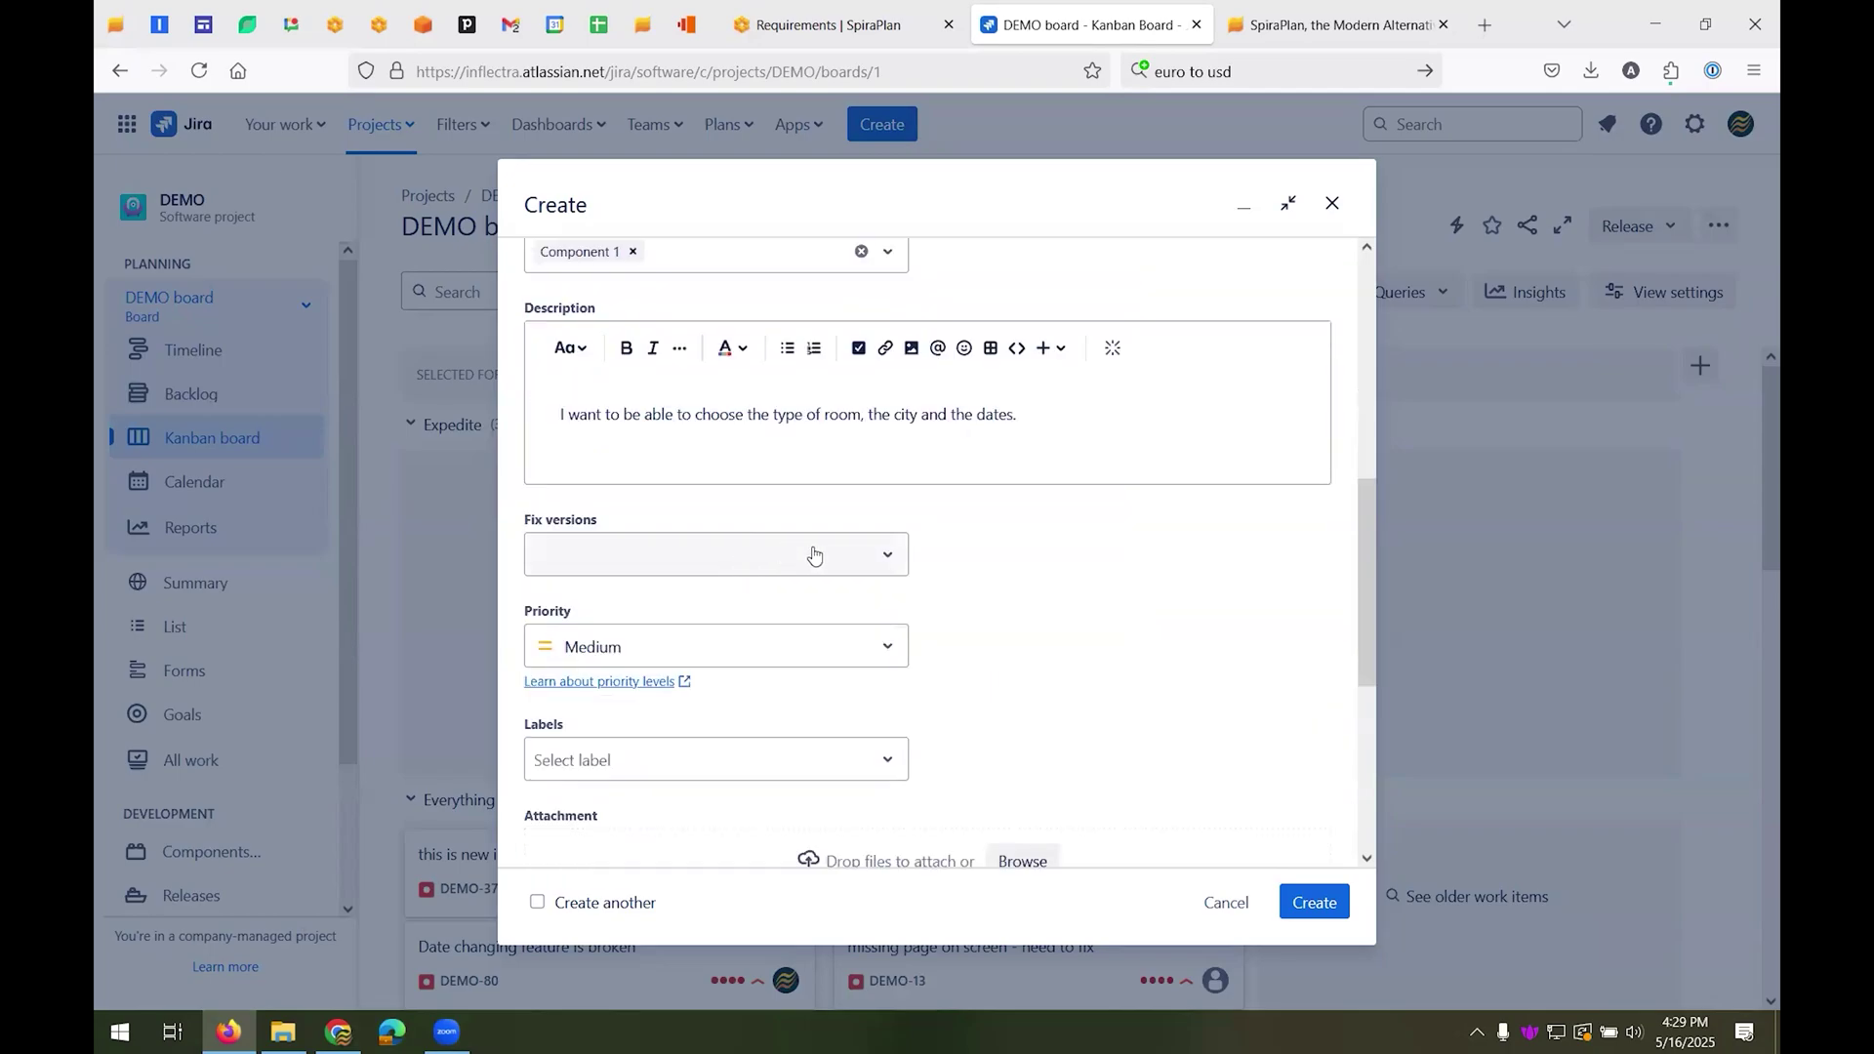
left_click(734, 653)
left_click(639, 740)
scroll(845, 752, "down", 2)
scroll(846, 724, "down", 3)
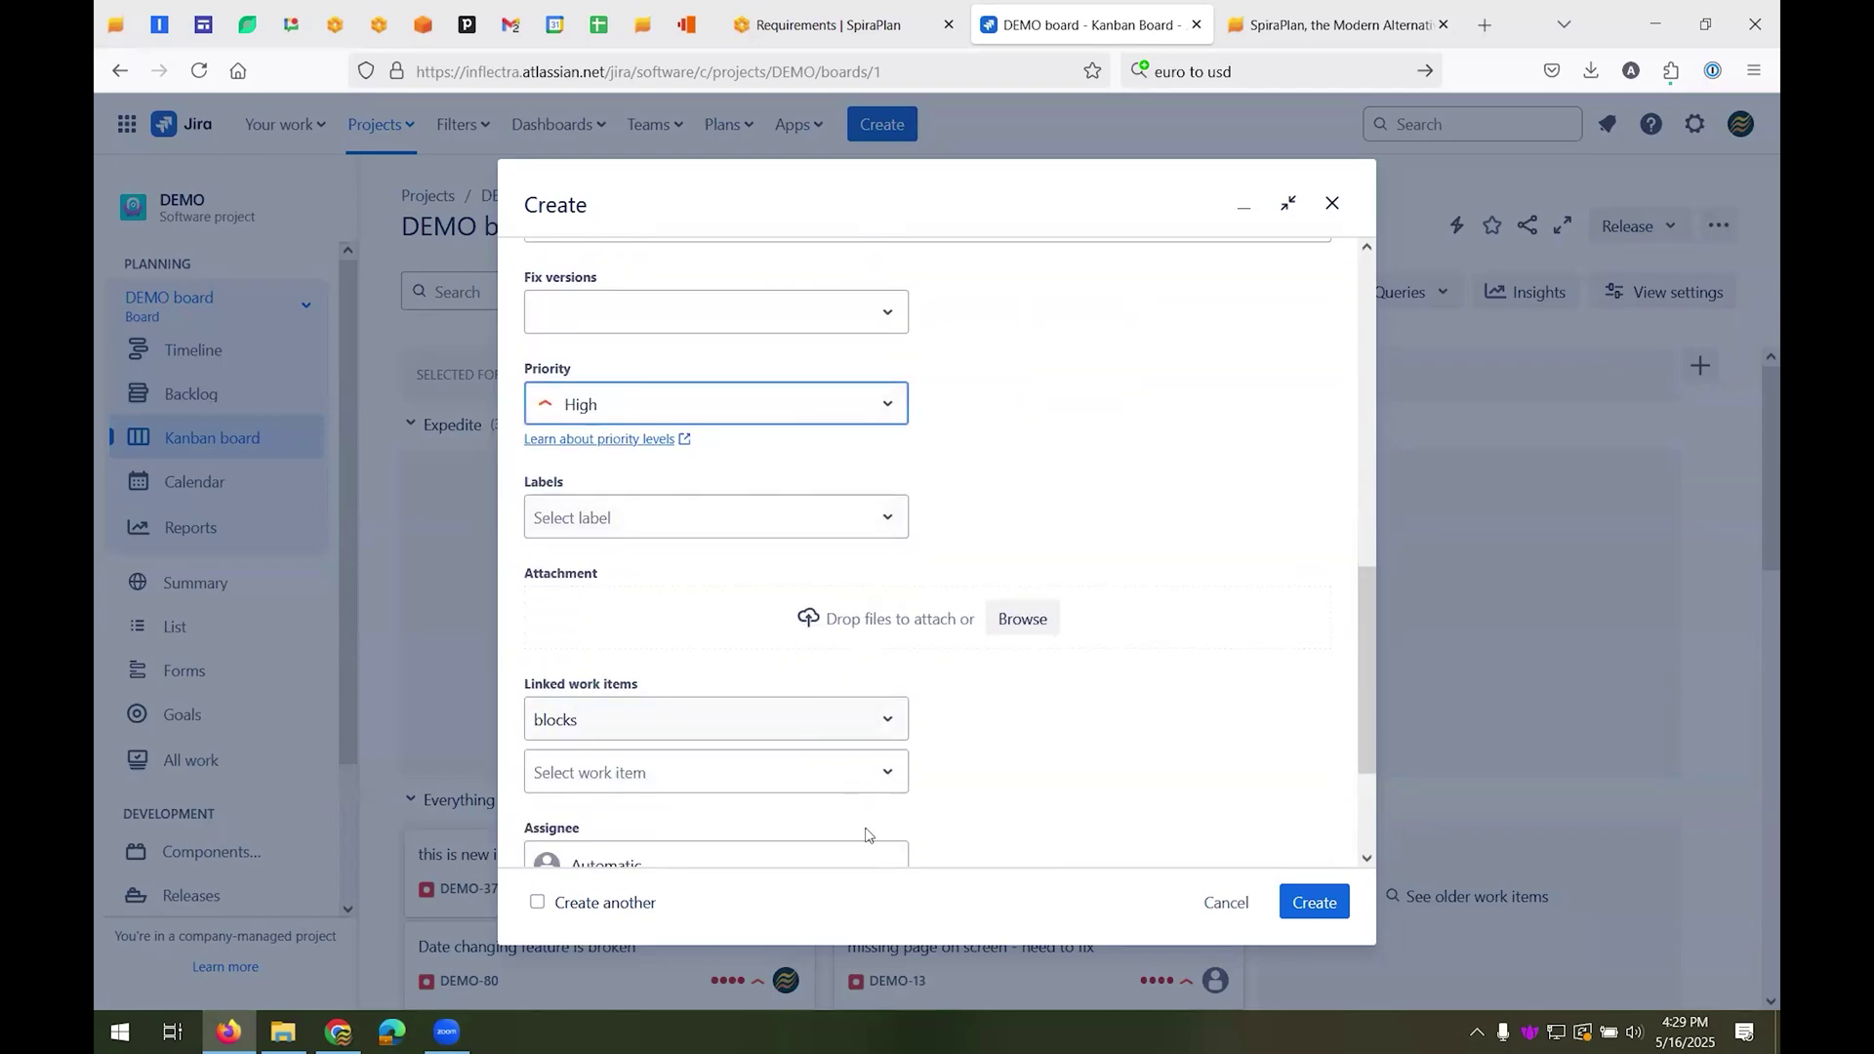
scroll(782, 539, "up", 3)
left_click(1311, 898)
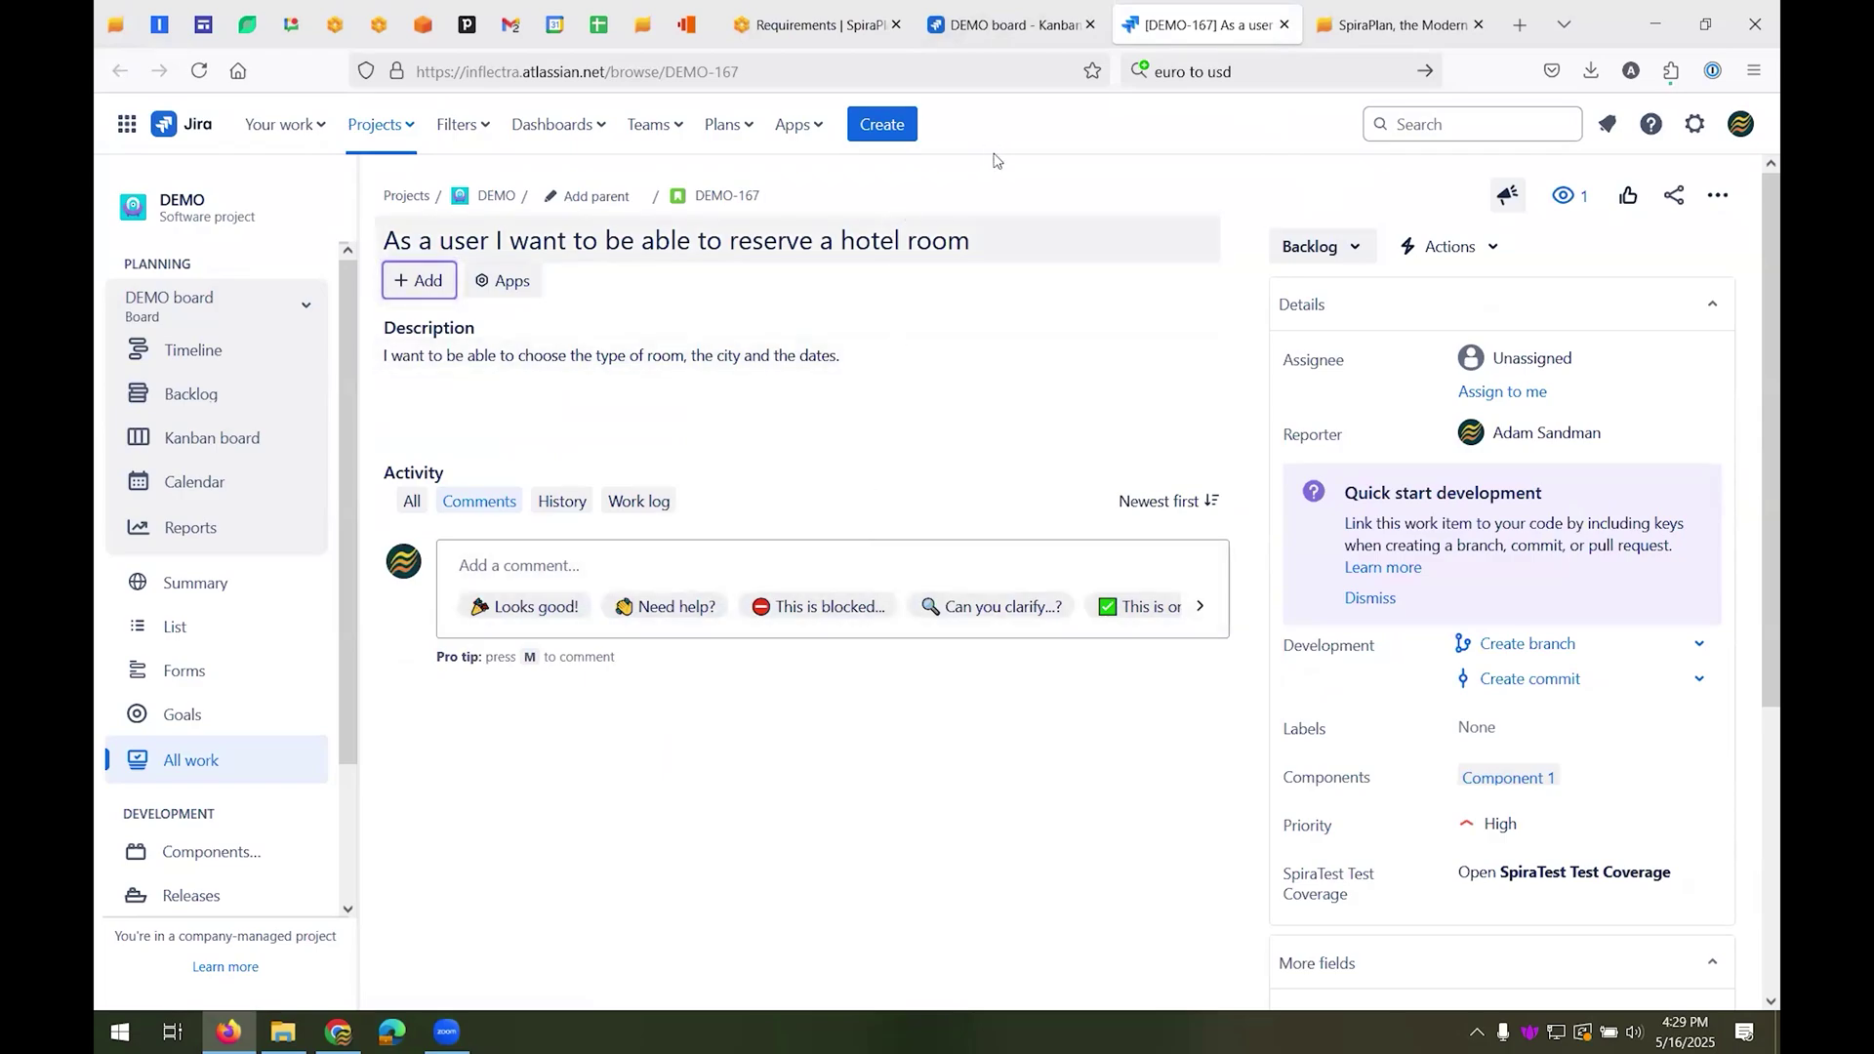
- Switch to SpiraPlan, open the system's Data Synchronization page separately and refresh the plug-in statuses
left_click(804, 30)
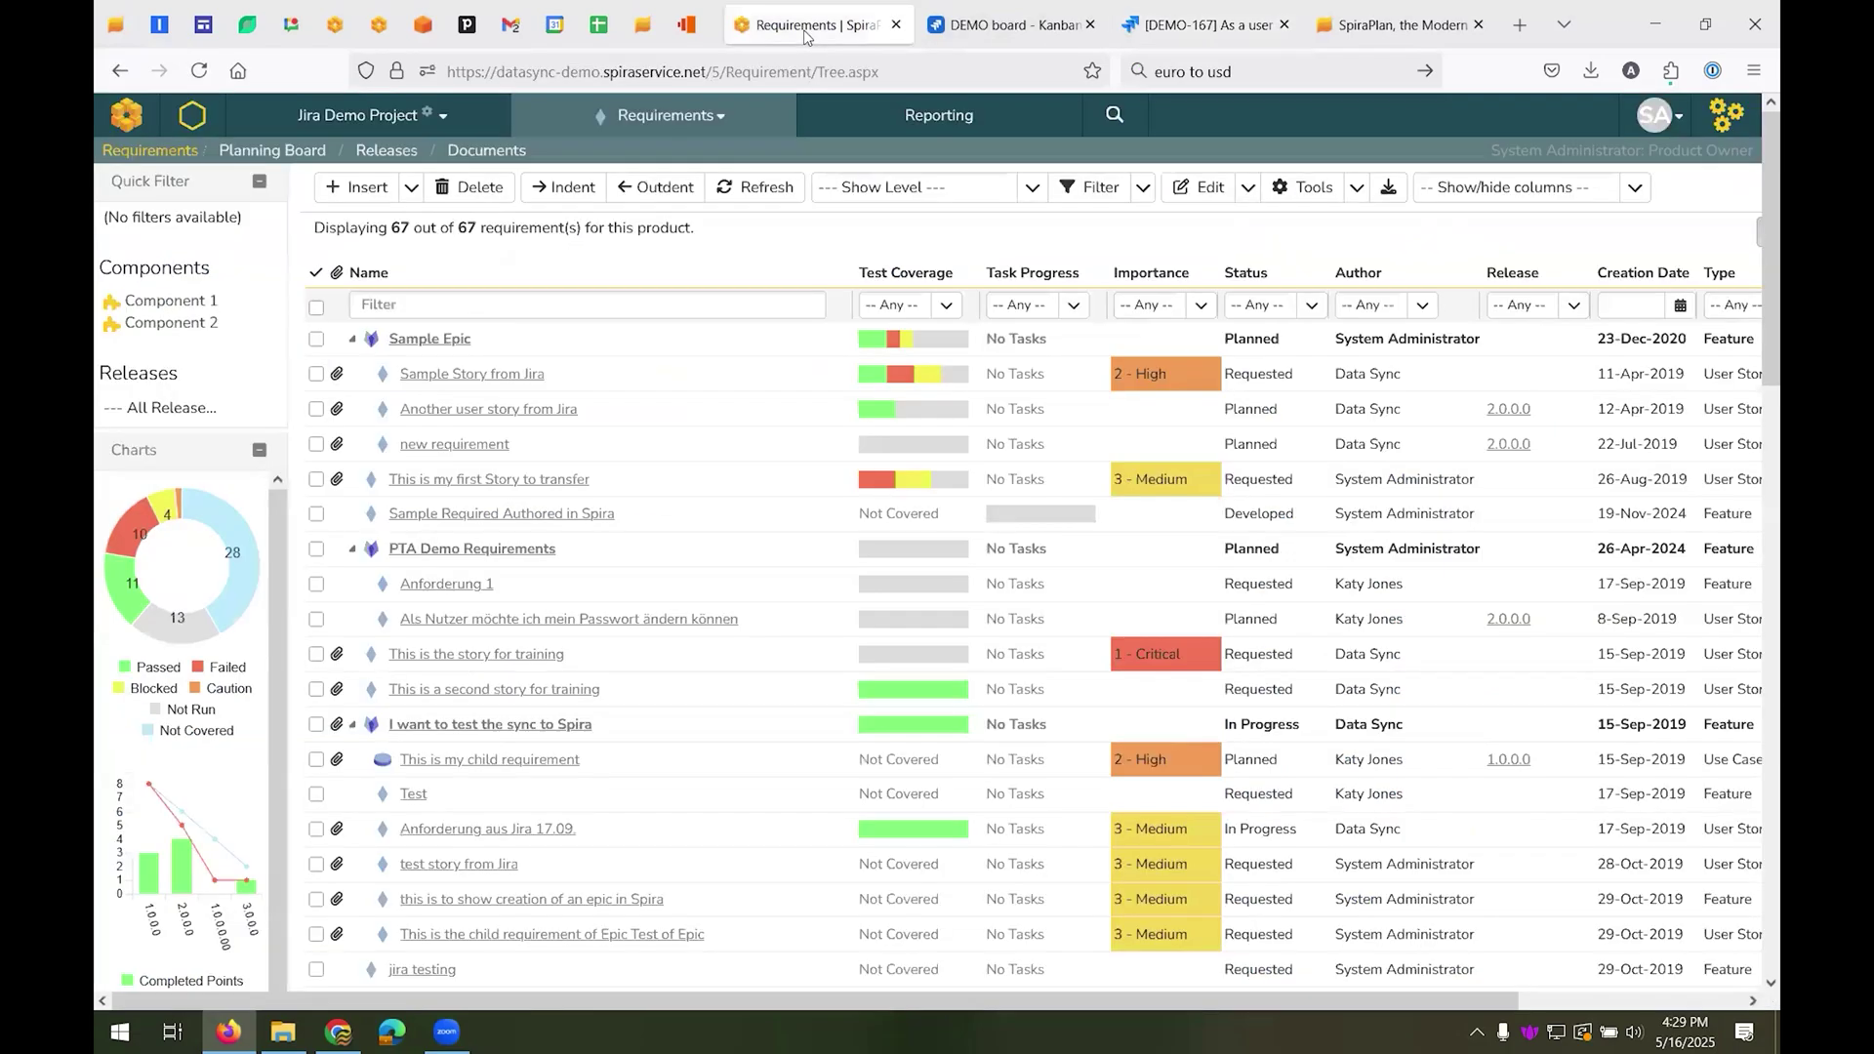
left_click(1726, 114)
scroll(986, 695, "down", 5)
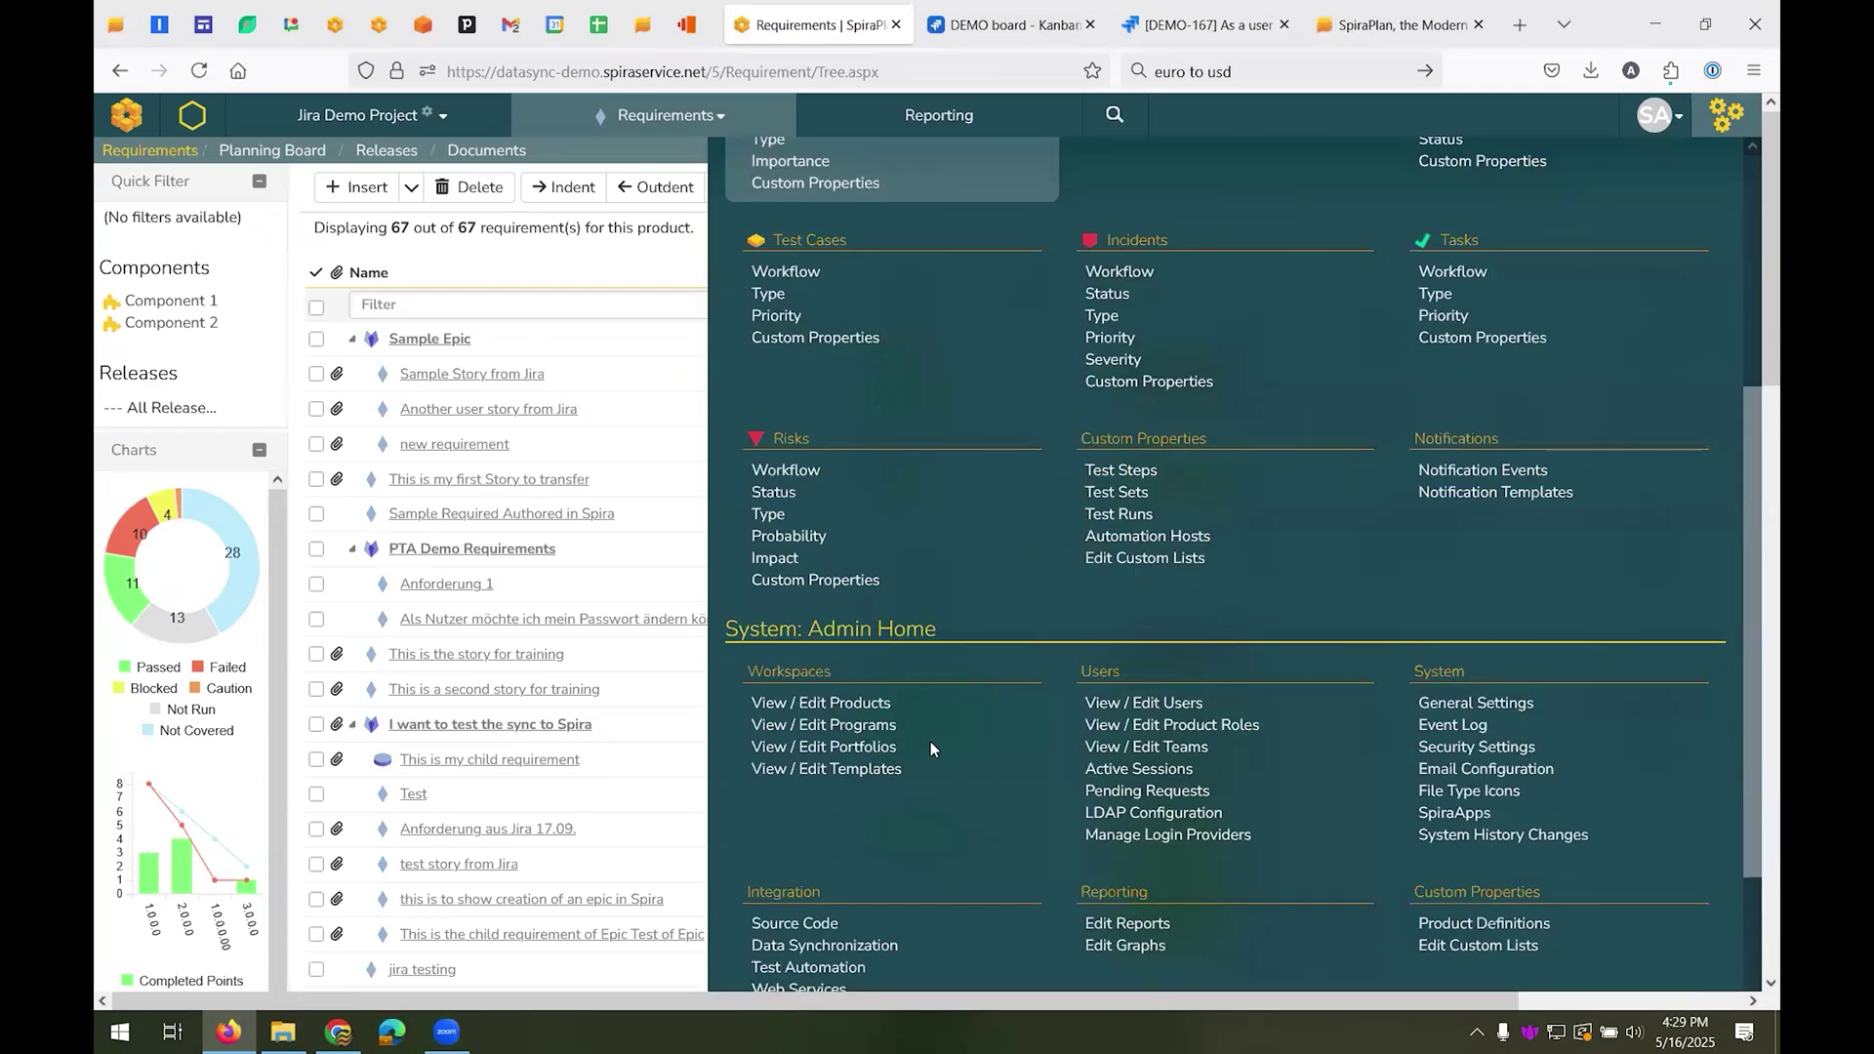
left_click(885, 758)
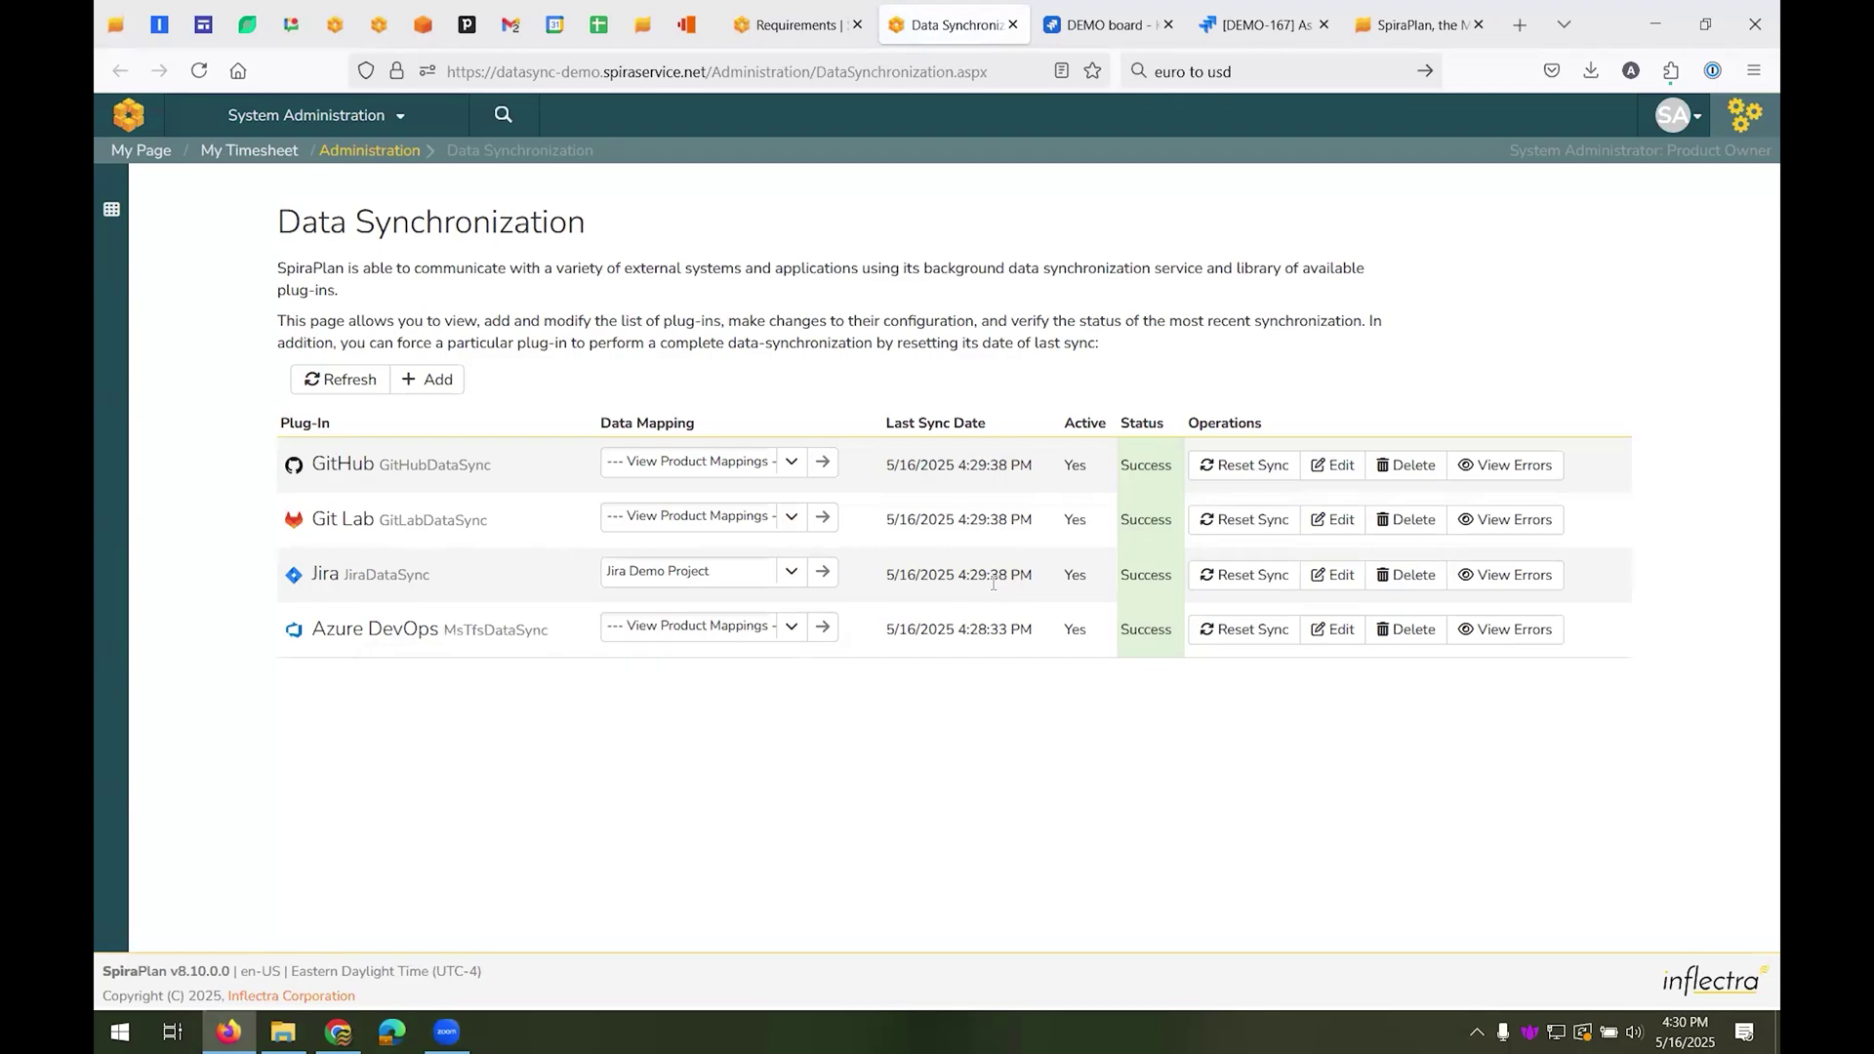
left_click(347, 385)
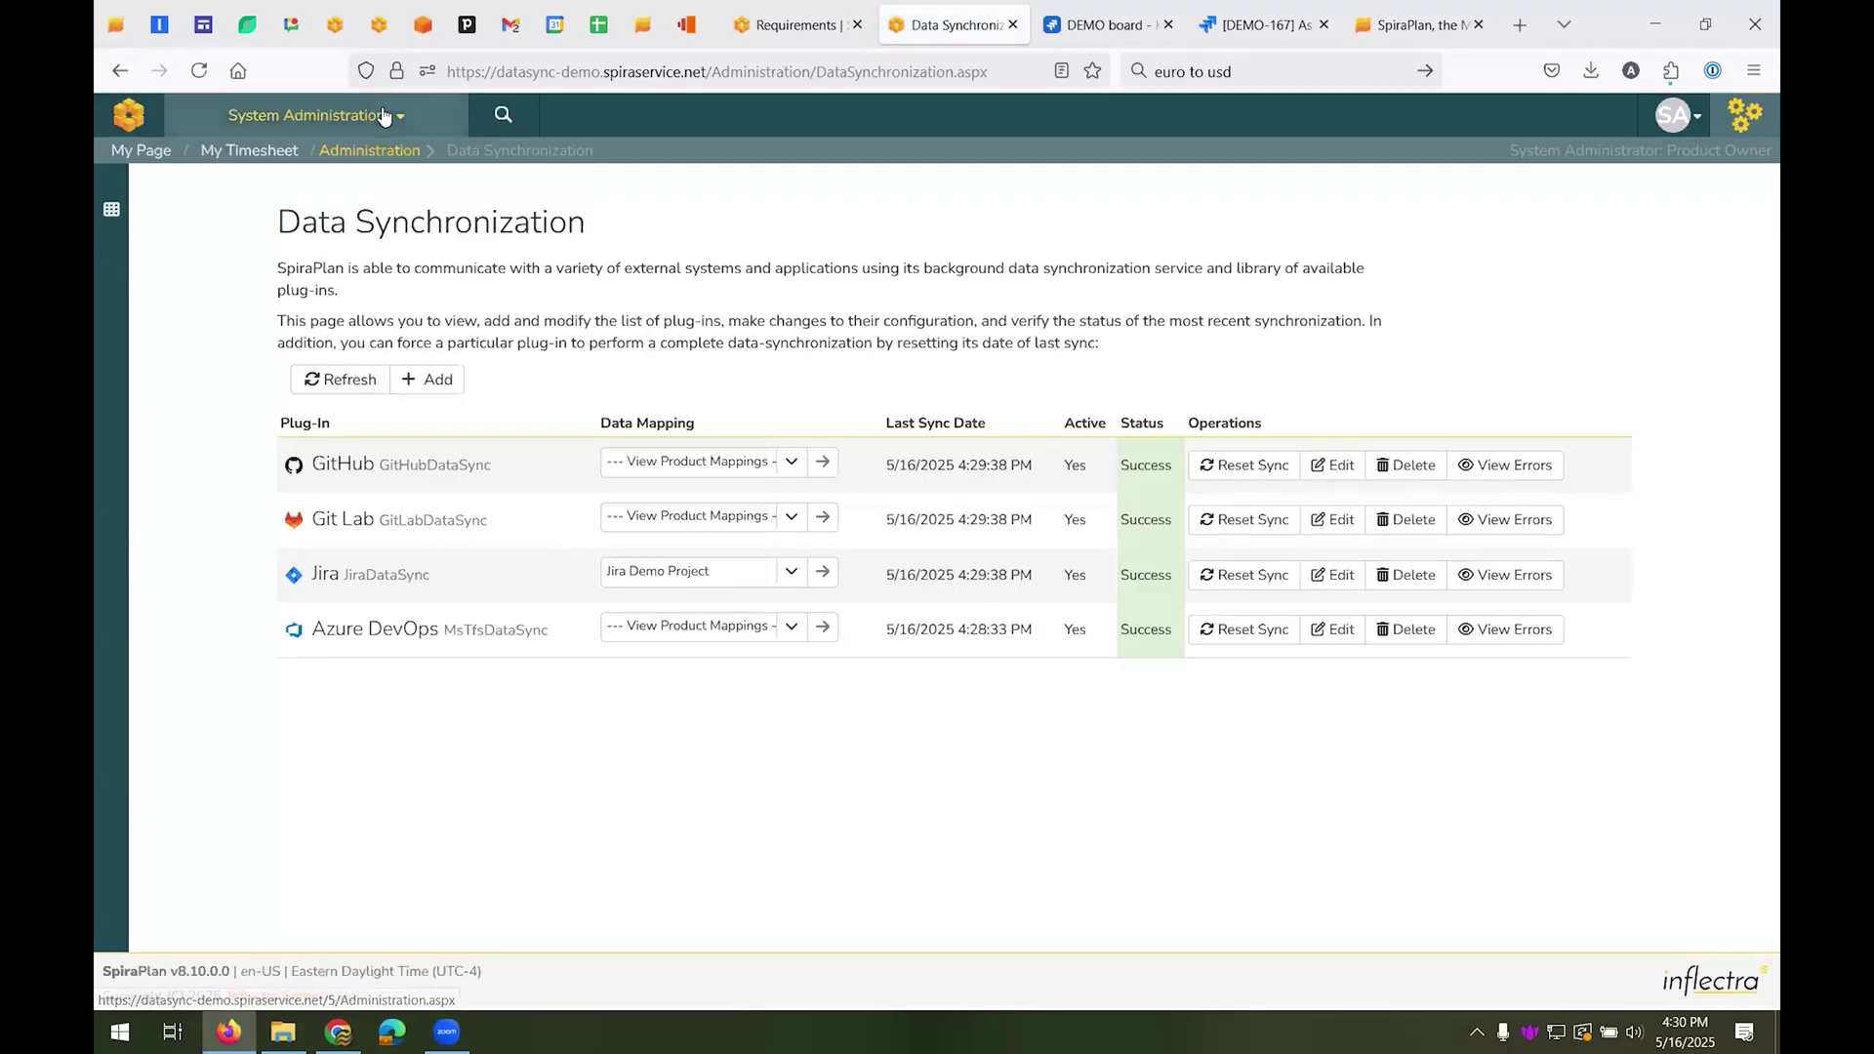
- Return to the requirements list, open "As a user I want to be able to book a flight" and check its Jira ID
left_click(794, 37)
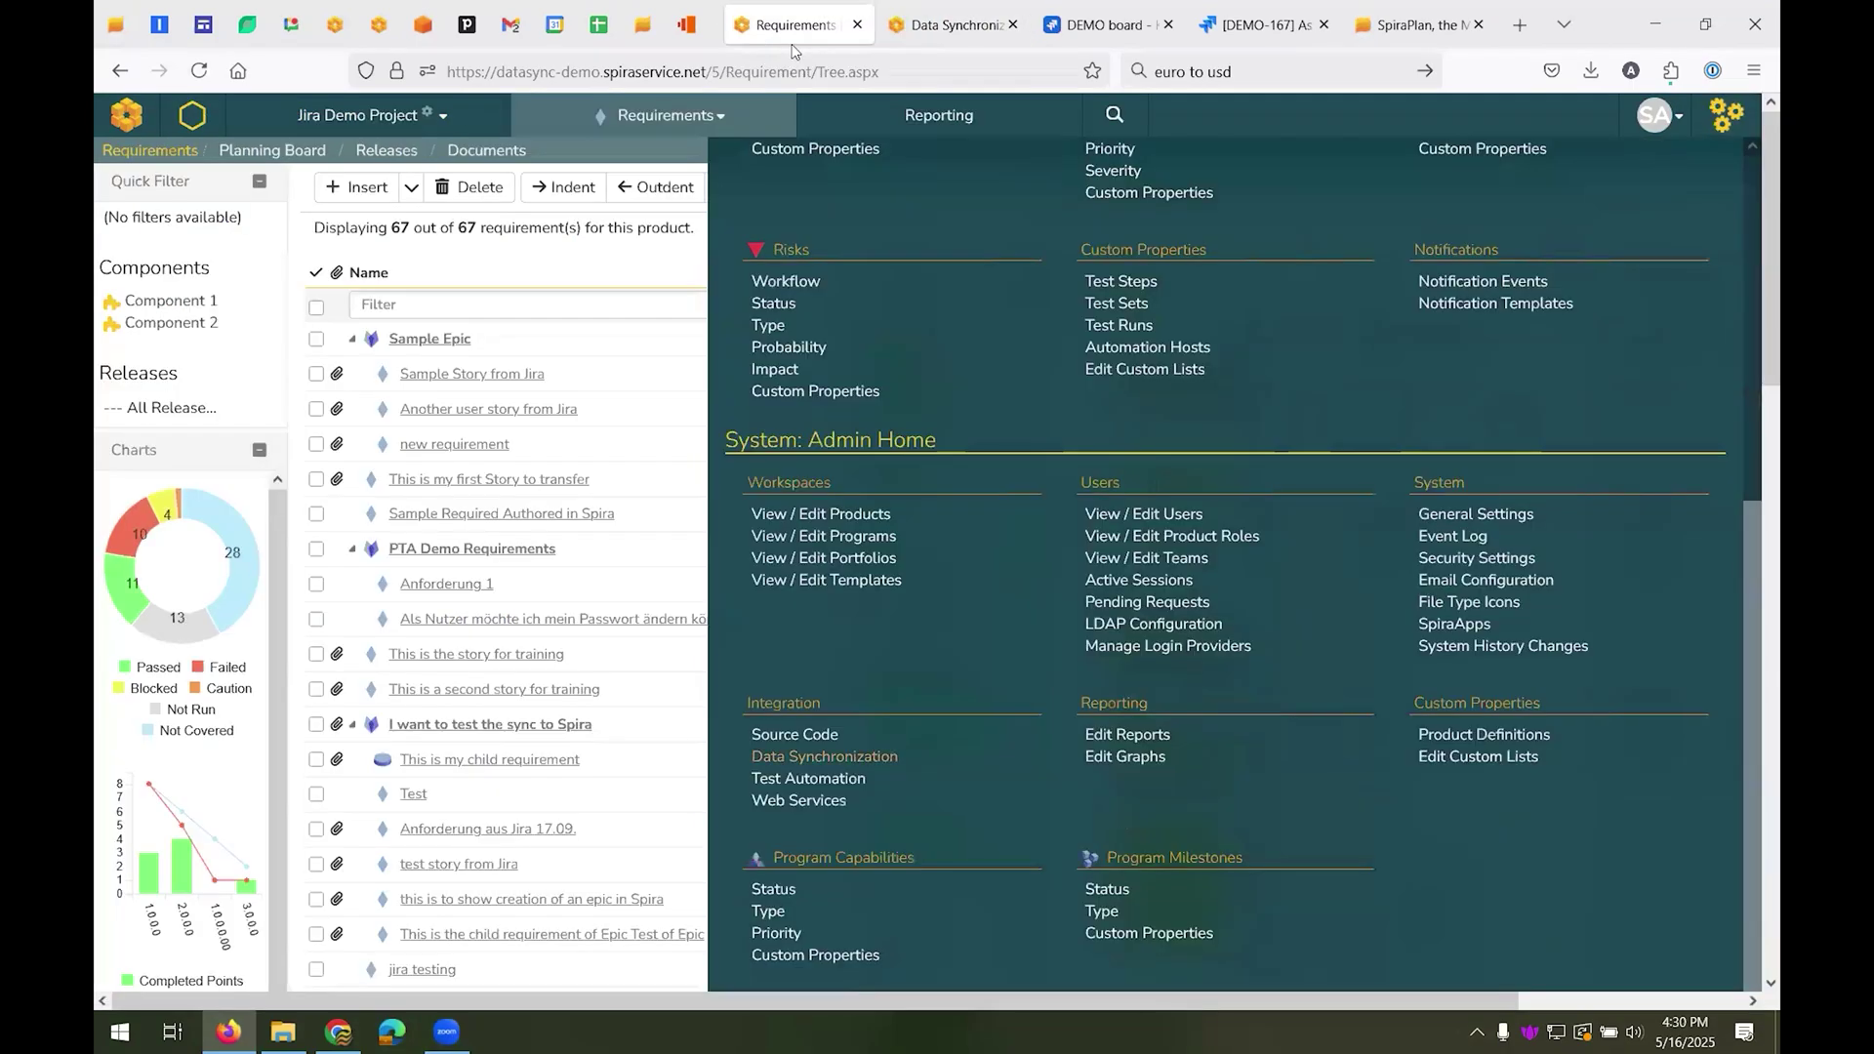
middle_click(618, 628)
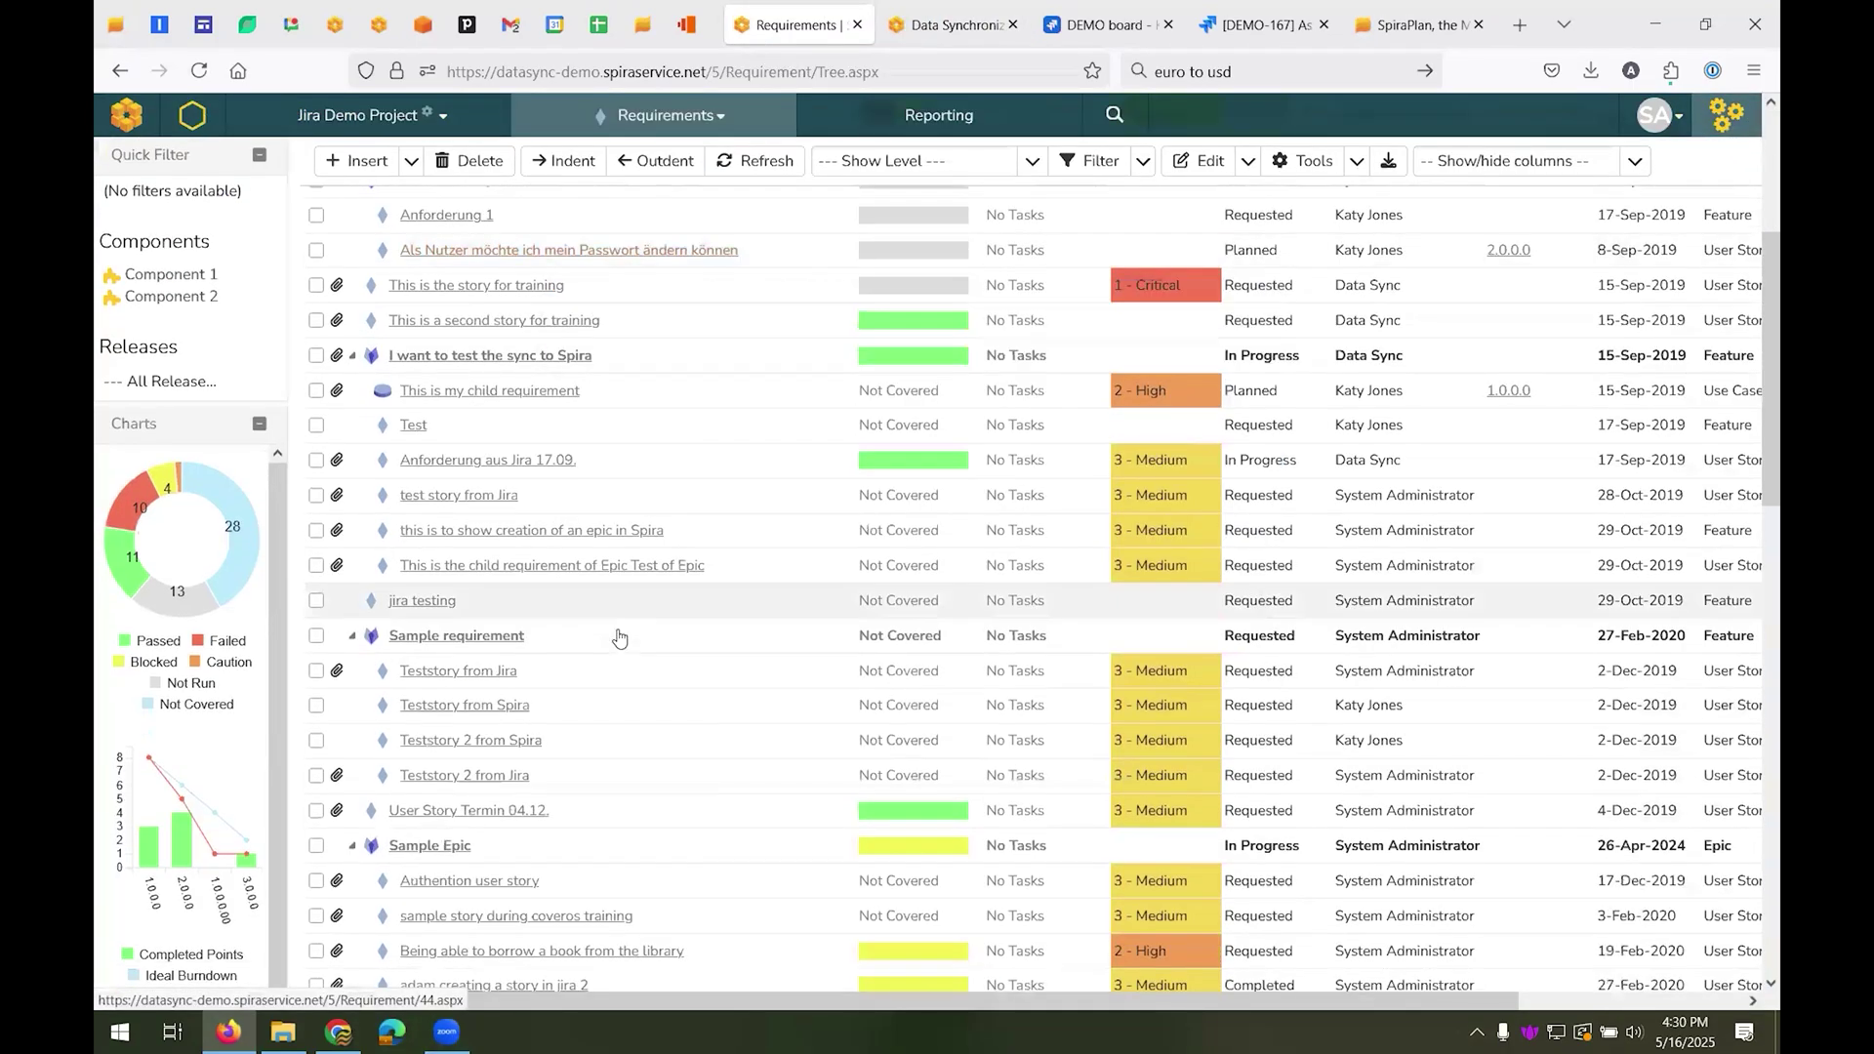
scroll(618, 628, "down", 15)
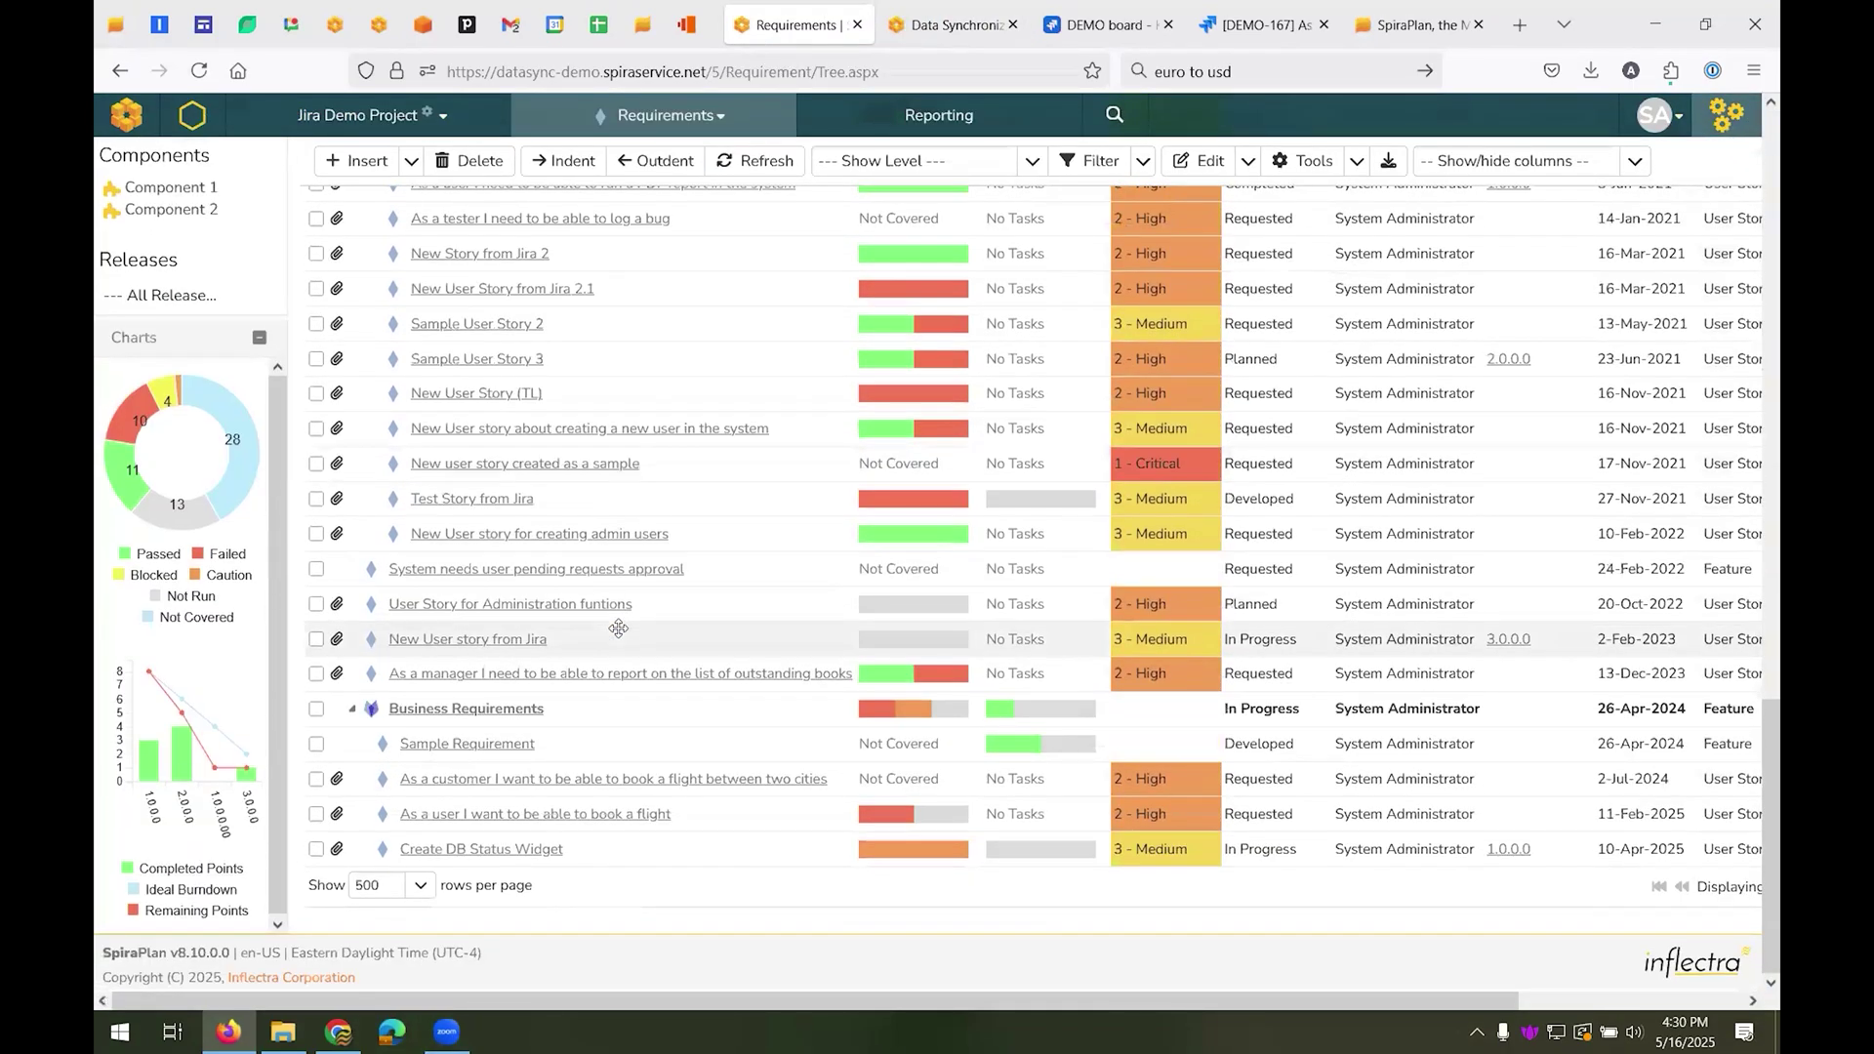
left_click(540, 820)
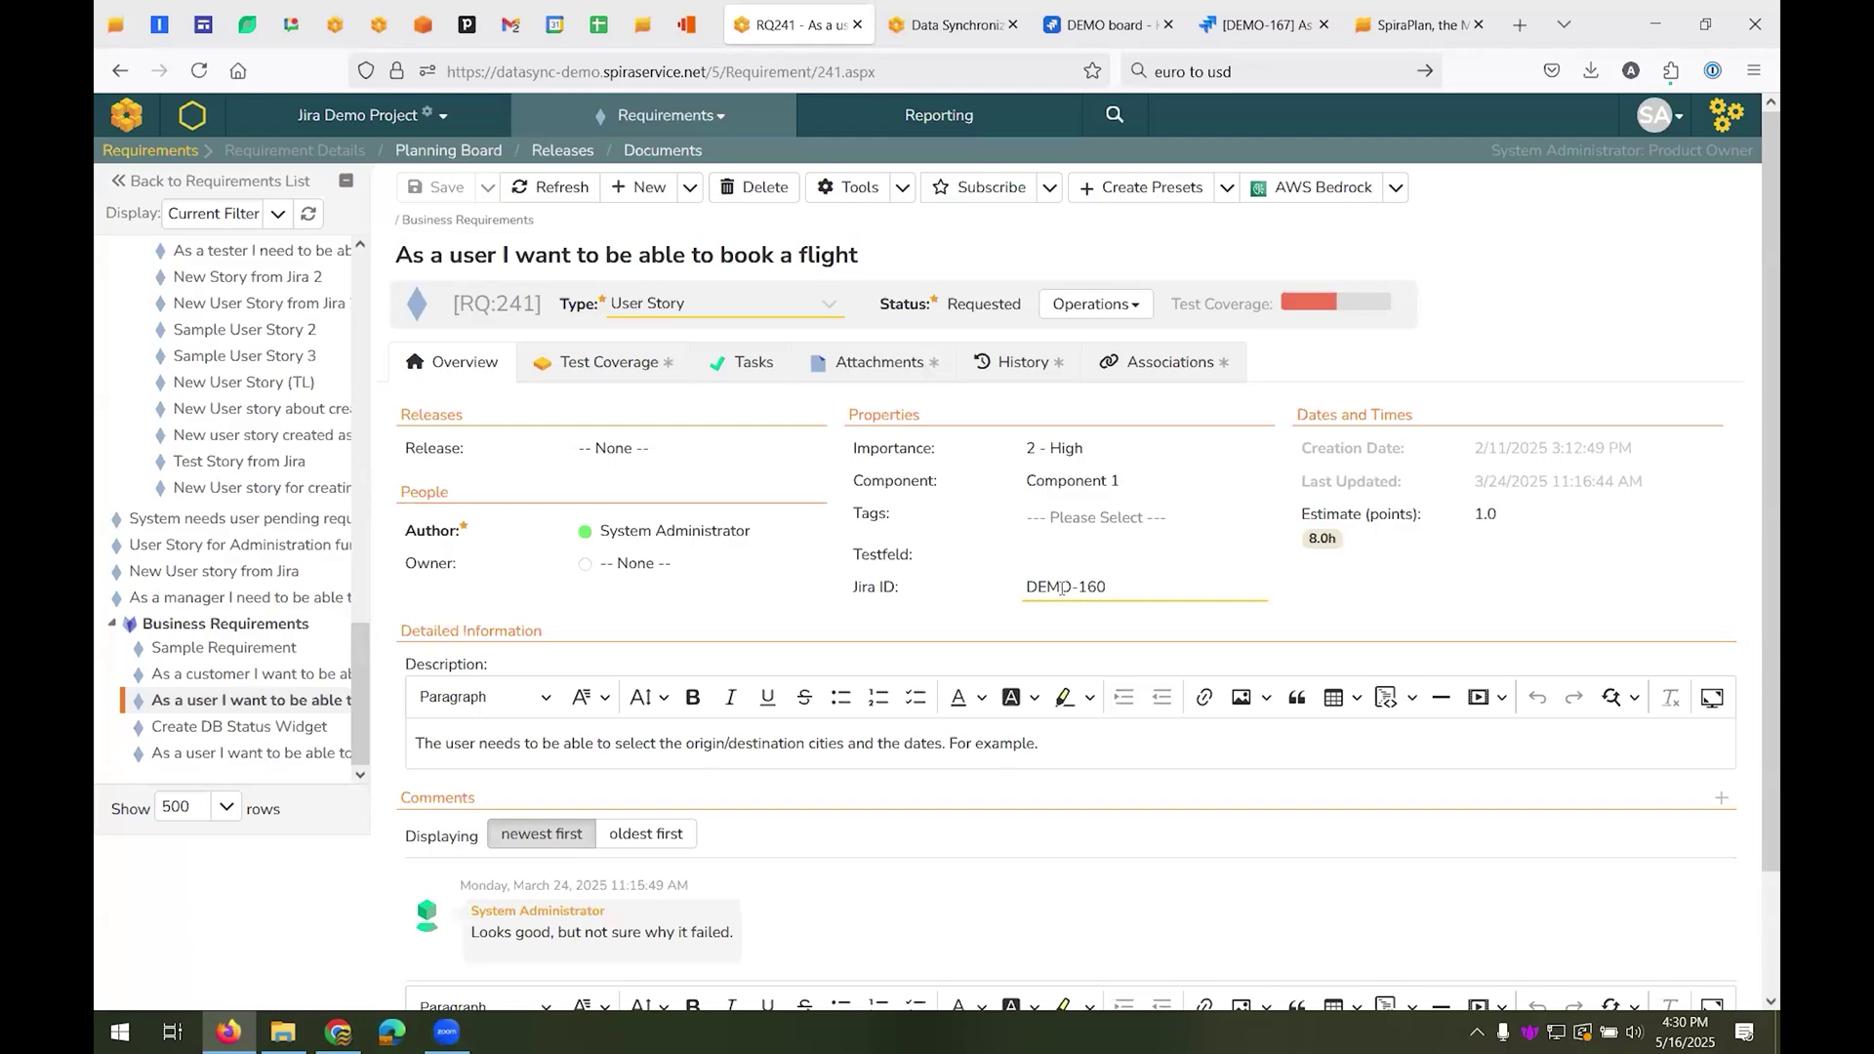
left_click(988, 582)
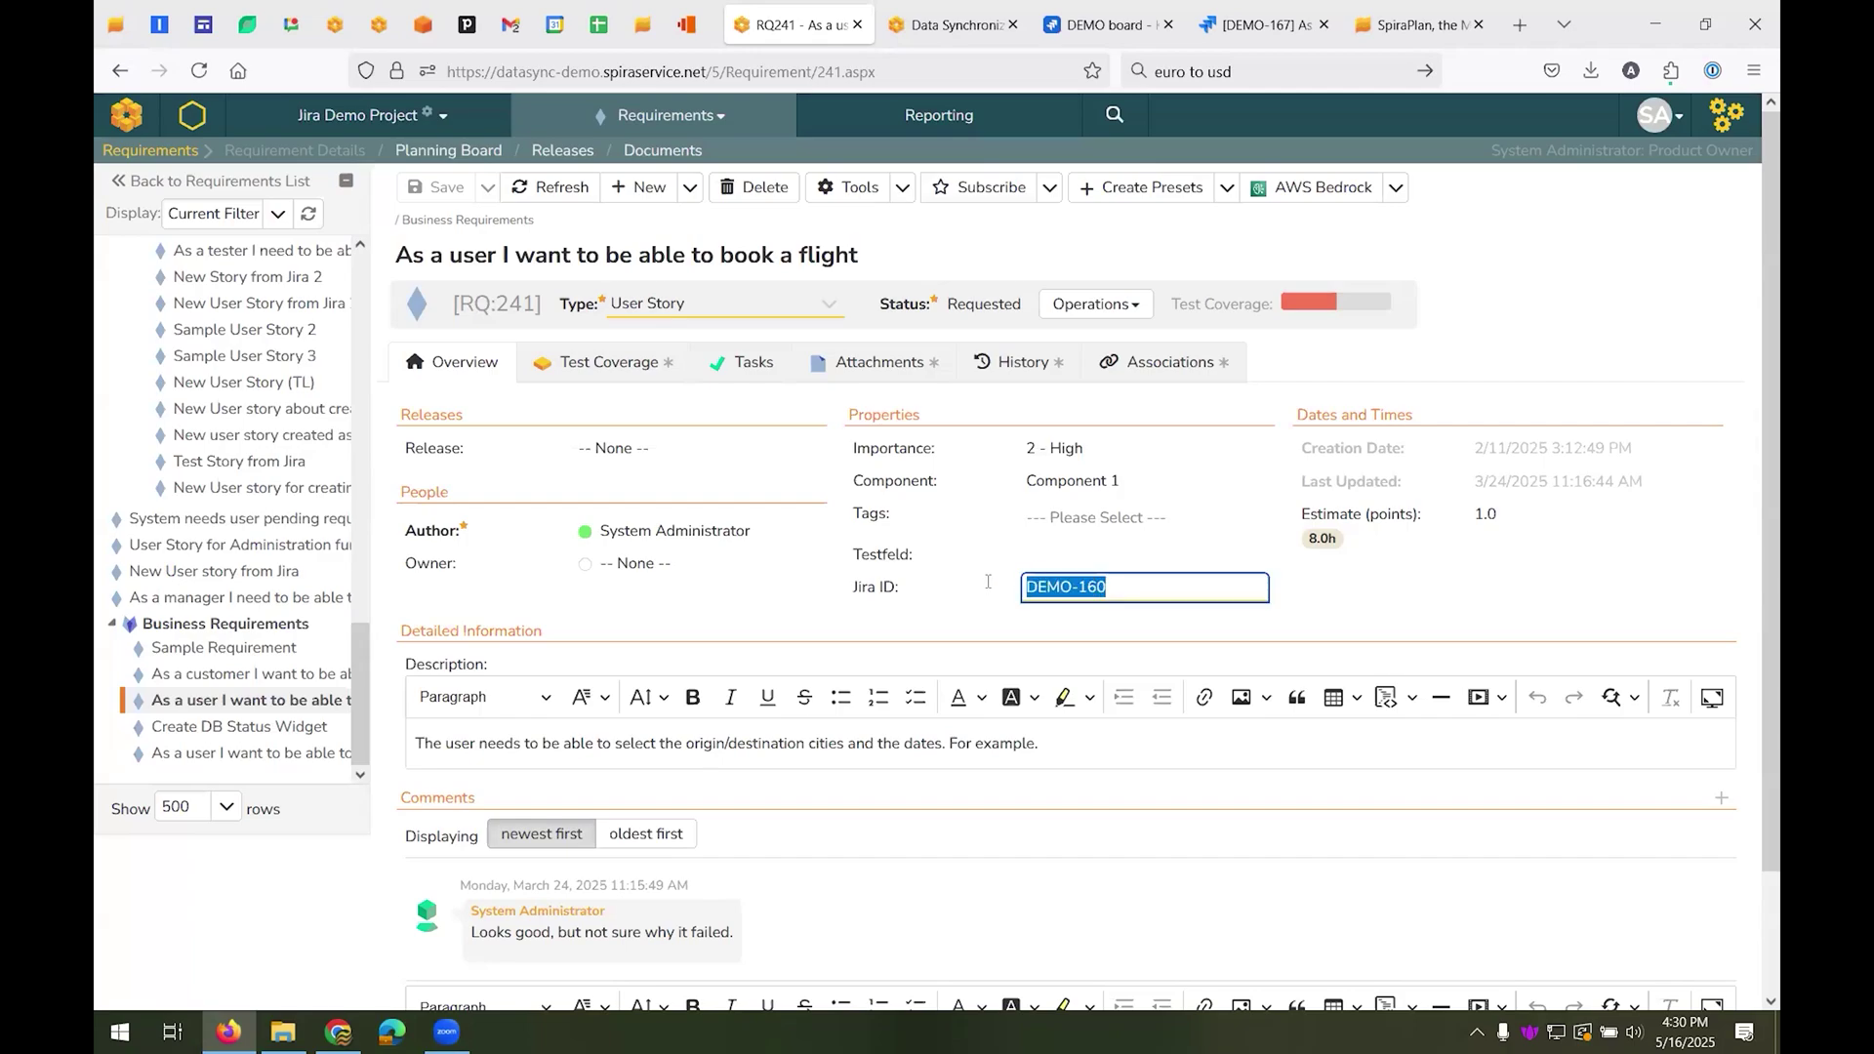
- Follow the DEMO-160 link in the requirement's attachments and view that Jira story, reloading the page and comparing it with DEMO-167
left_click(879, 364)
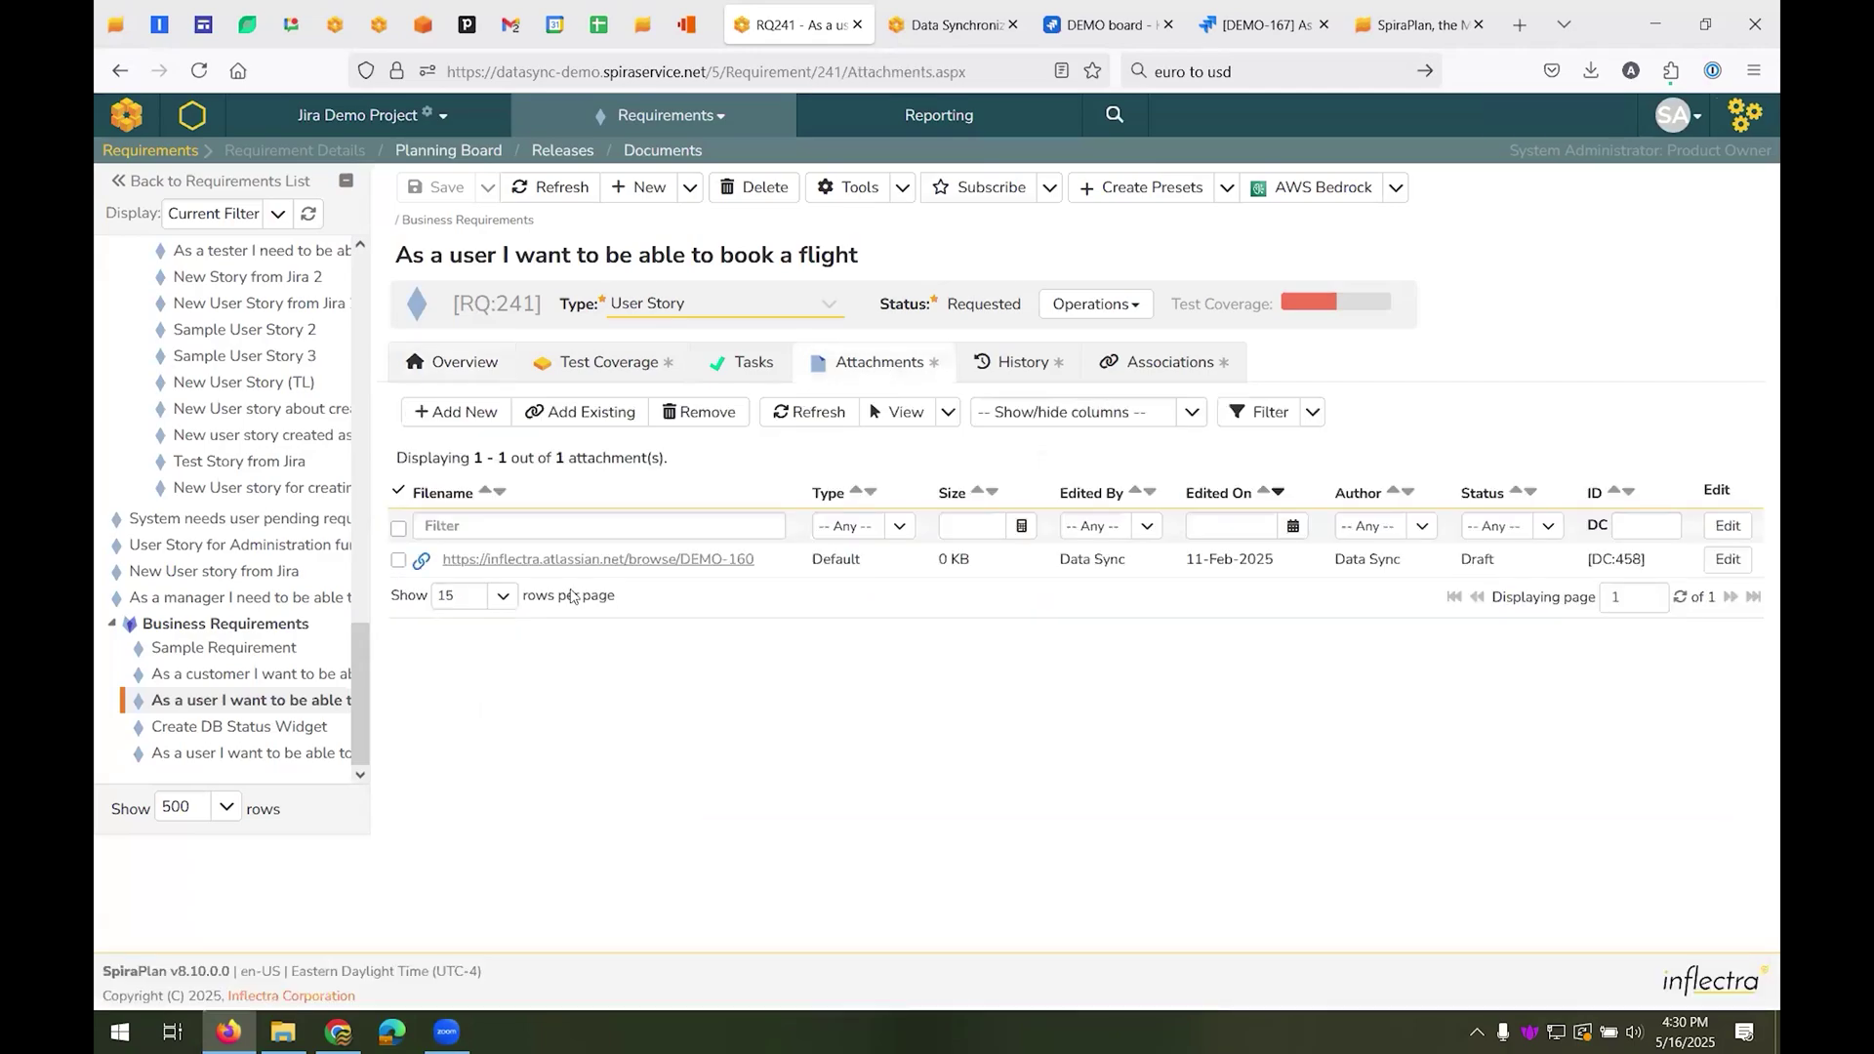
left_click(612, 560)
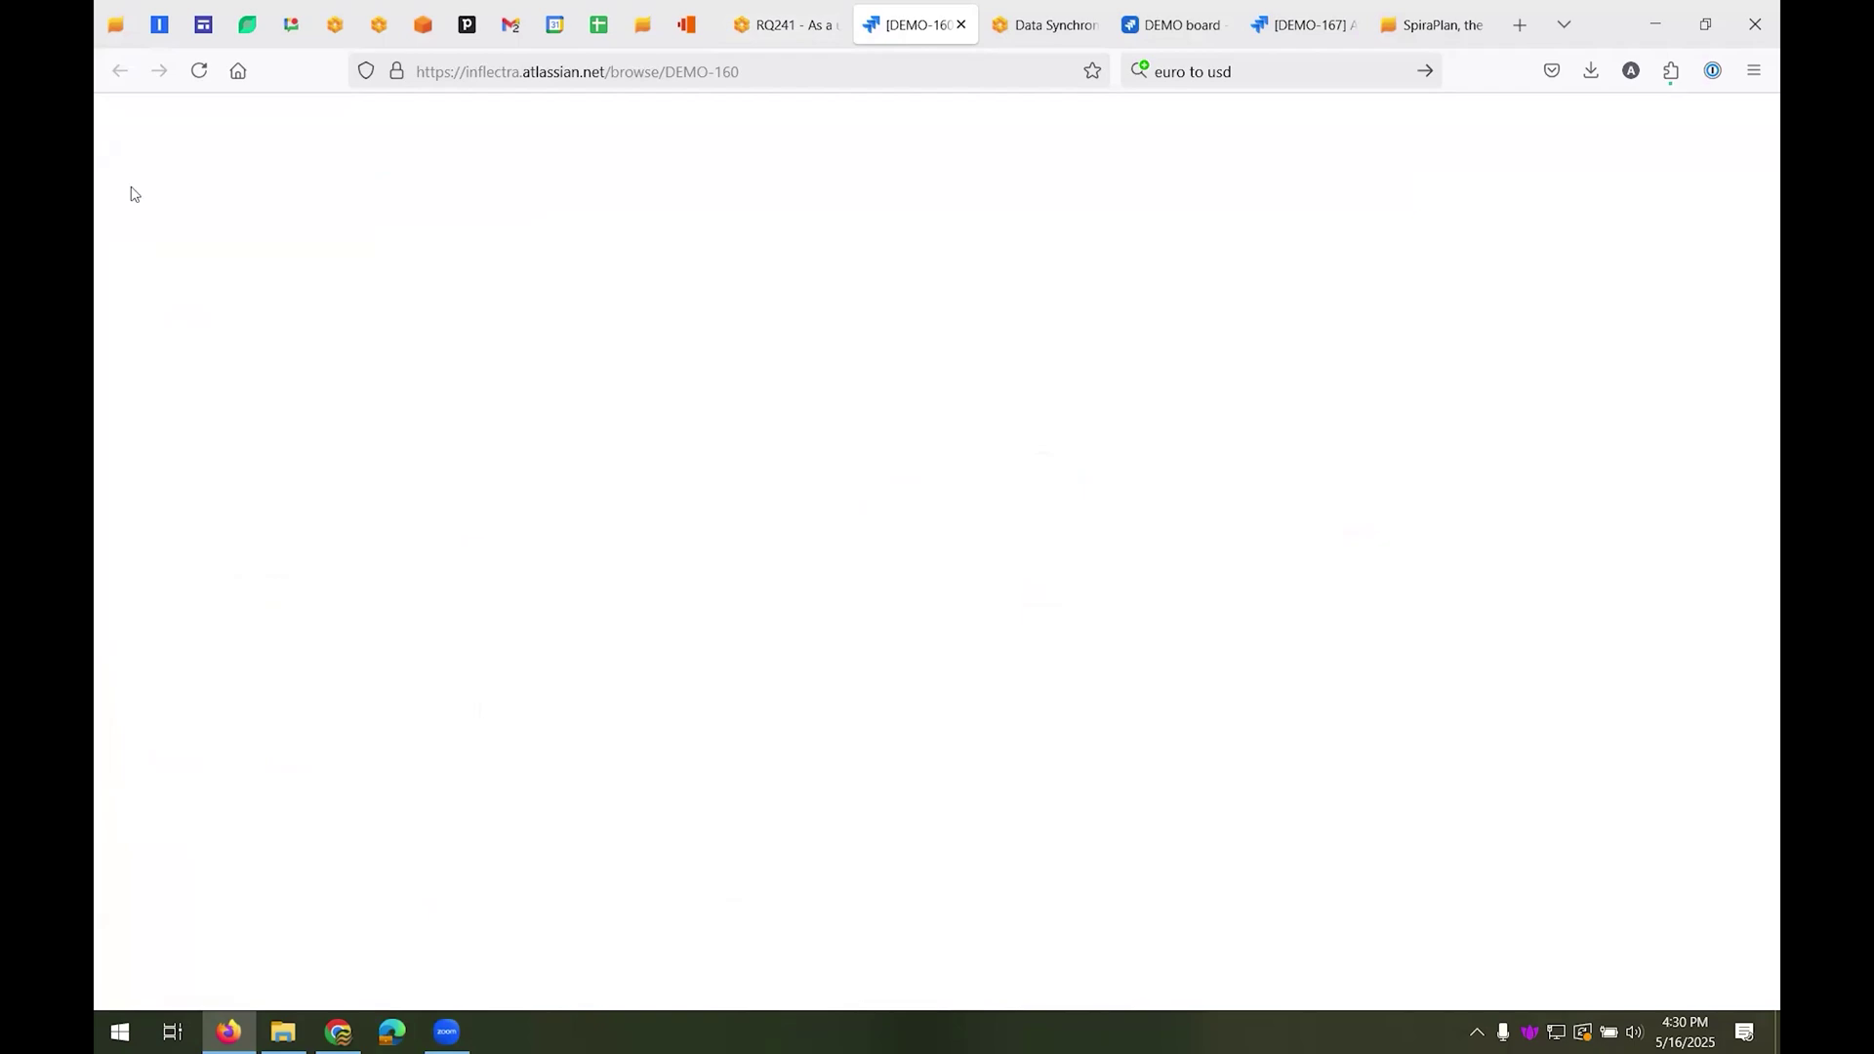
left_click(201, 75)
left_click(1298, 23)
left_click(916, 24)
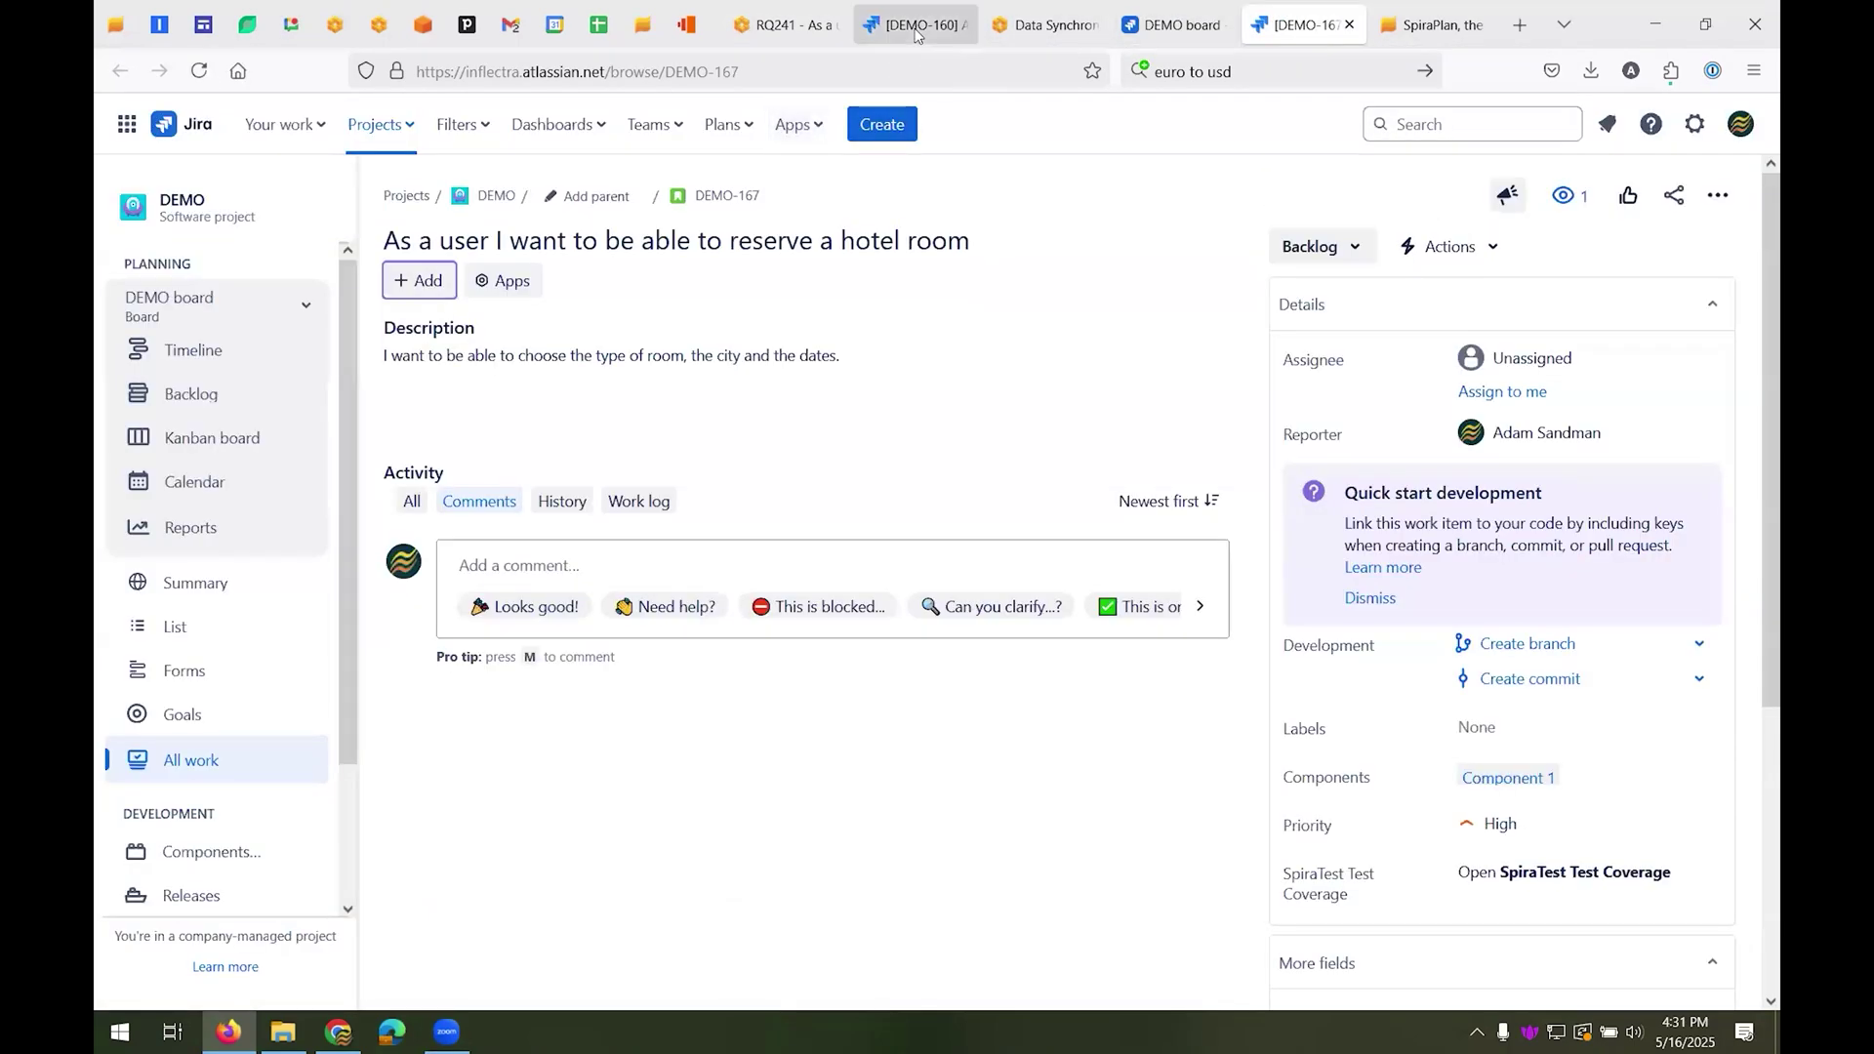
left_click(773, 75)
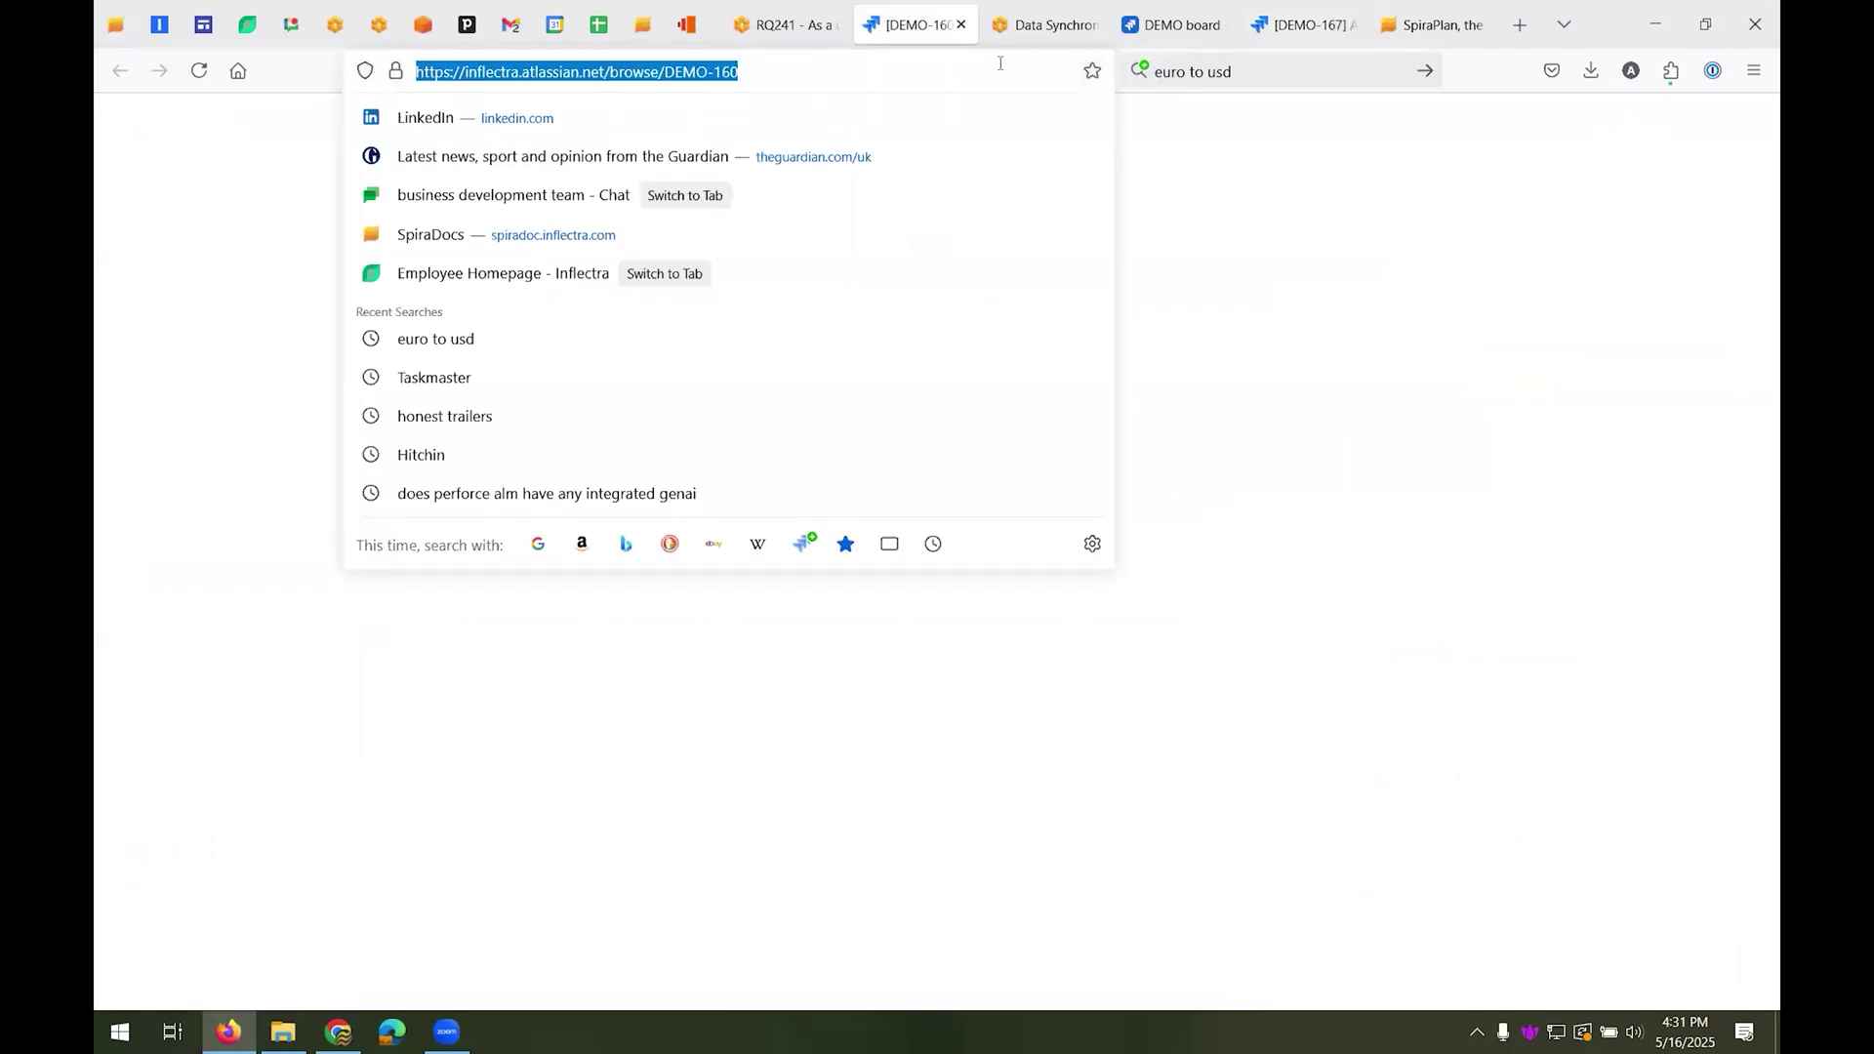
left_click(1304, 37)
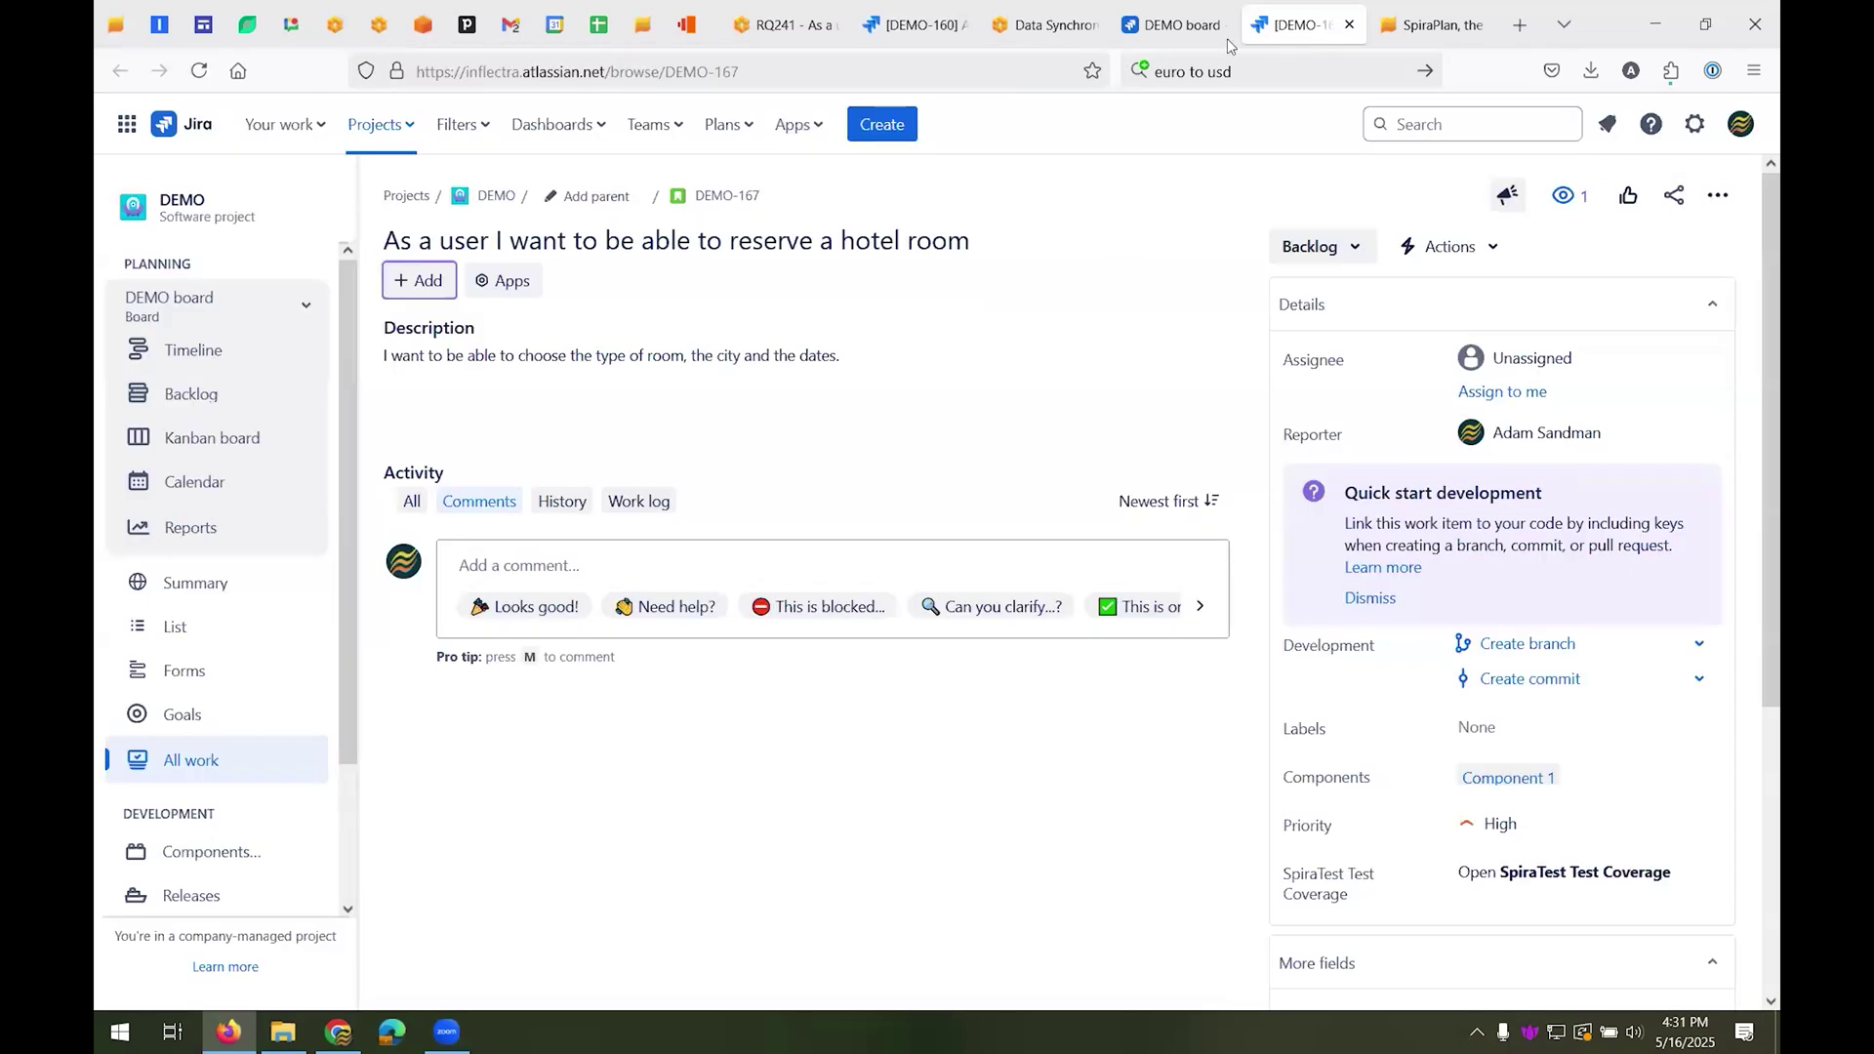
left_click(920, 27)
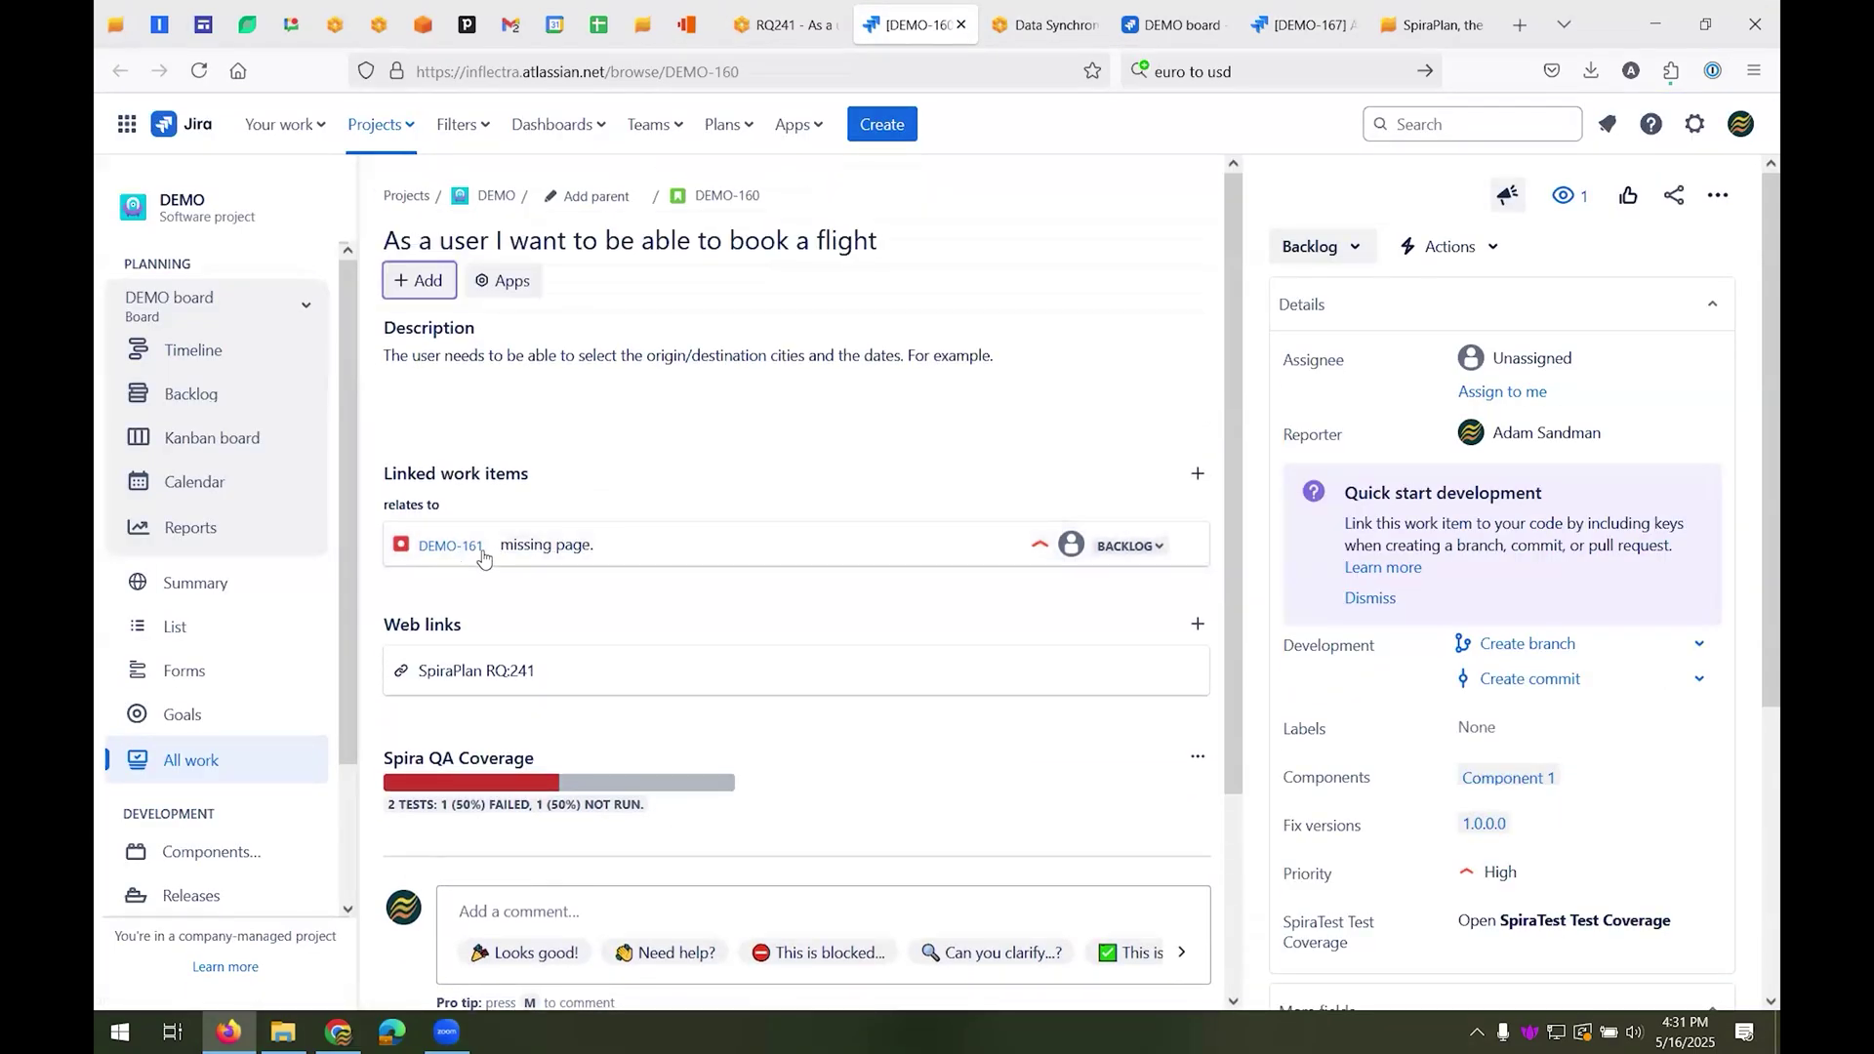
- Compare the linked work item and SpiraPlan web link on DEMO-160 with the attachment on the book-a-flight requirement
mouse_move(460, 549)
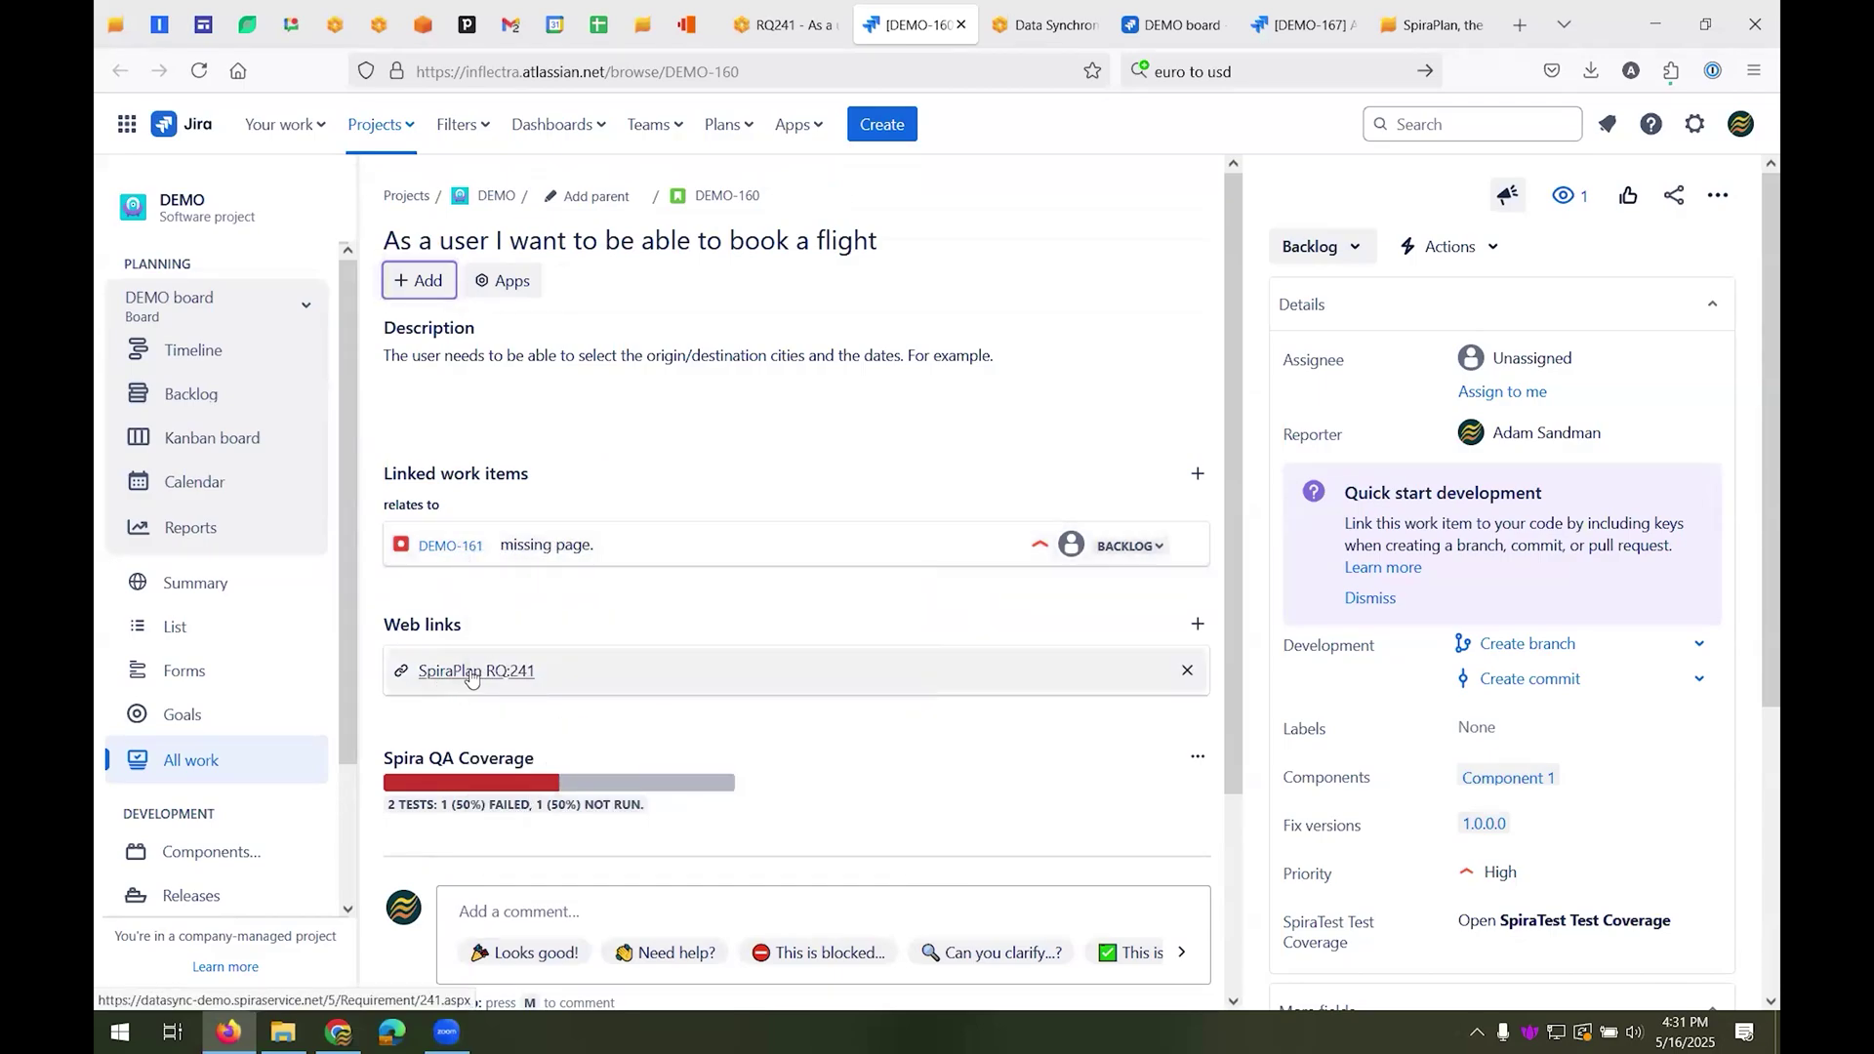
left_click(795, 24)
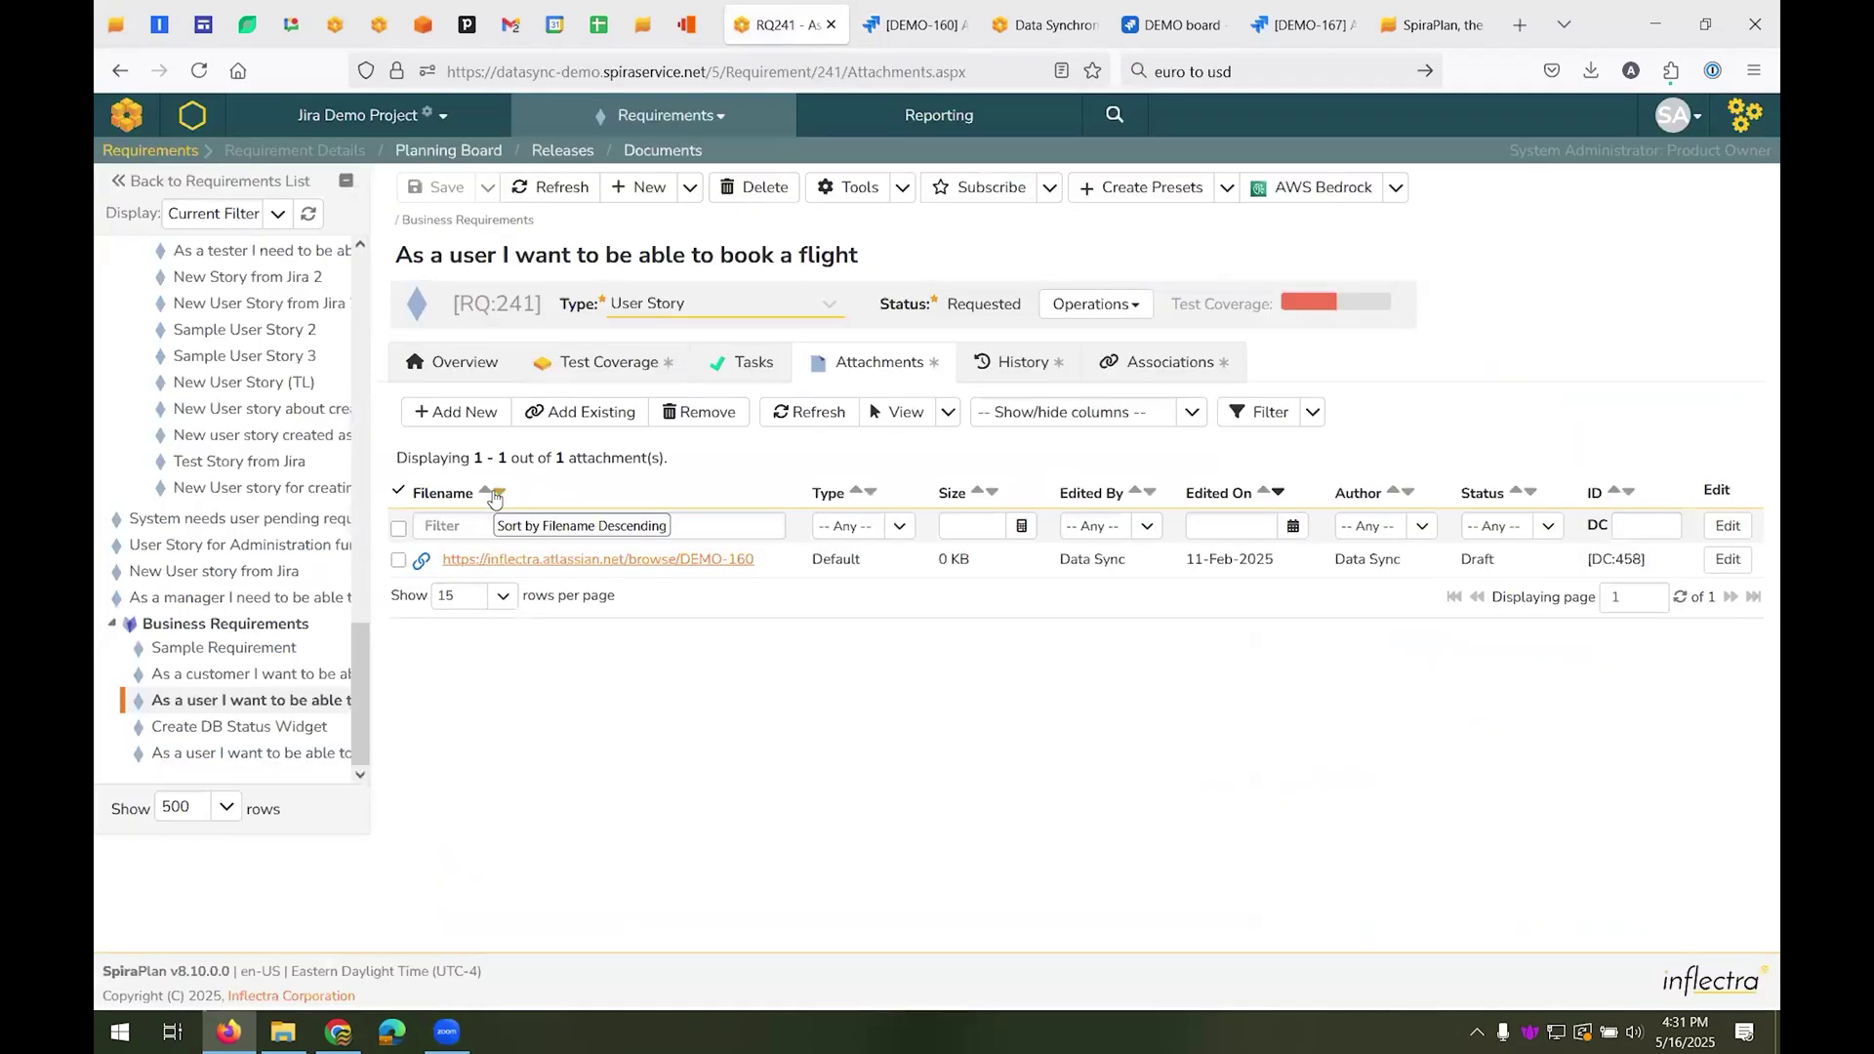
left_click(935, 29)
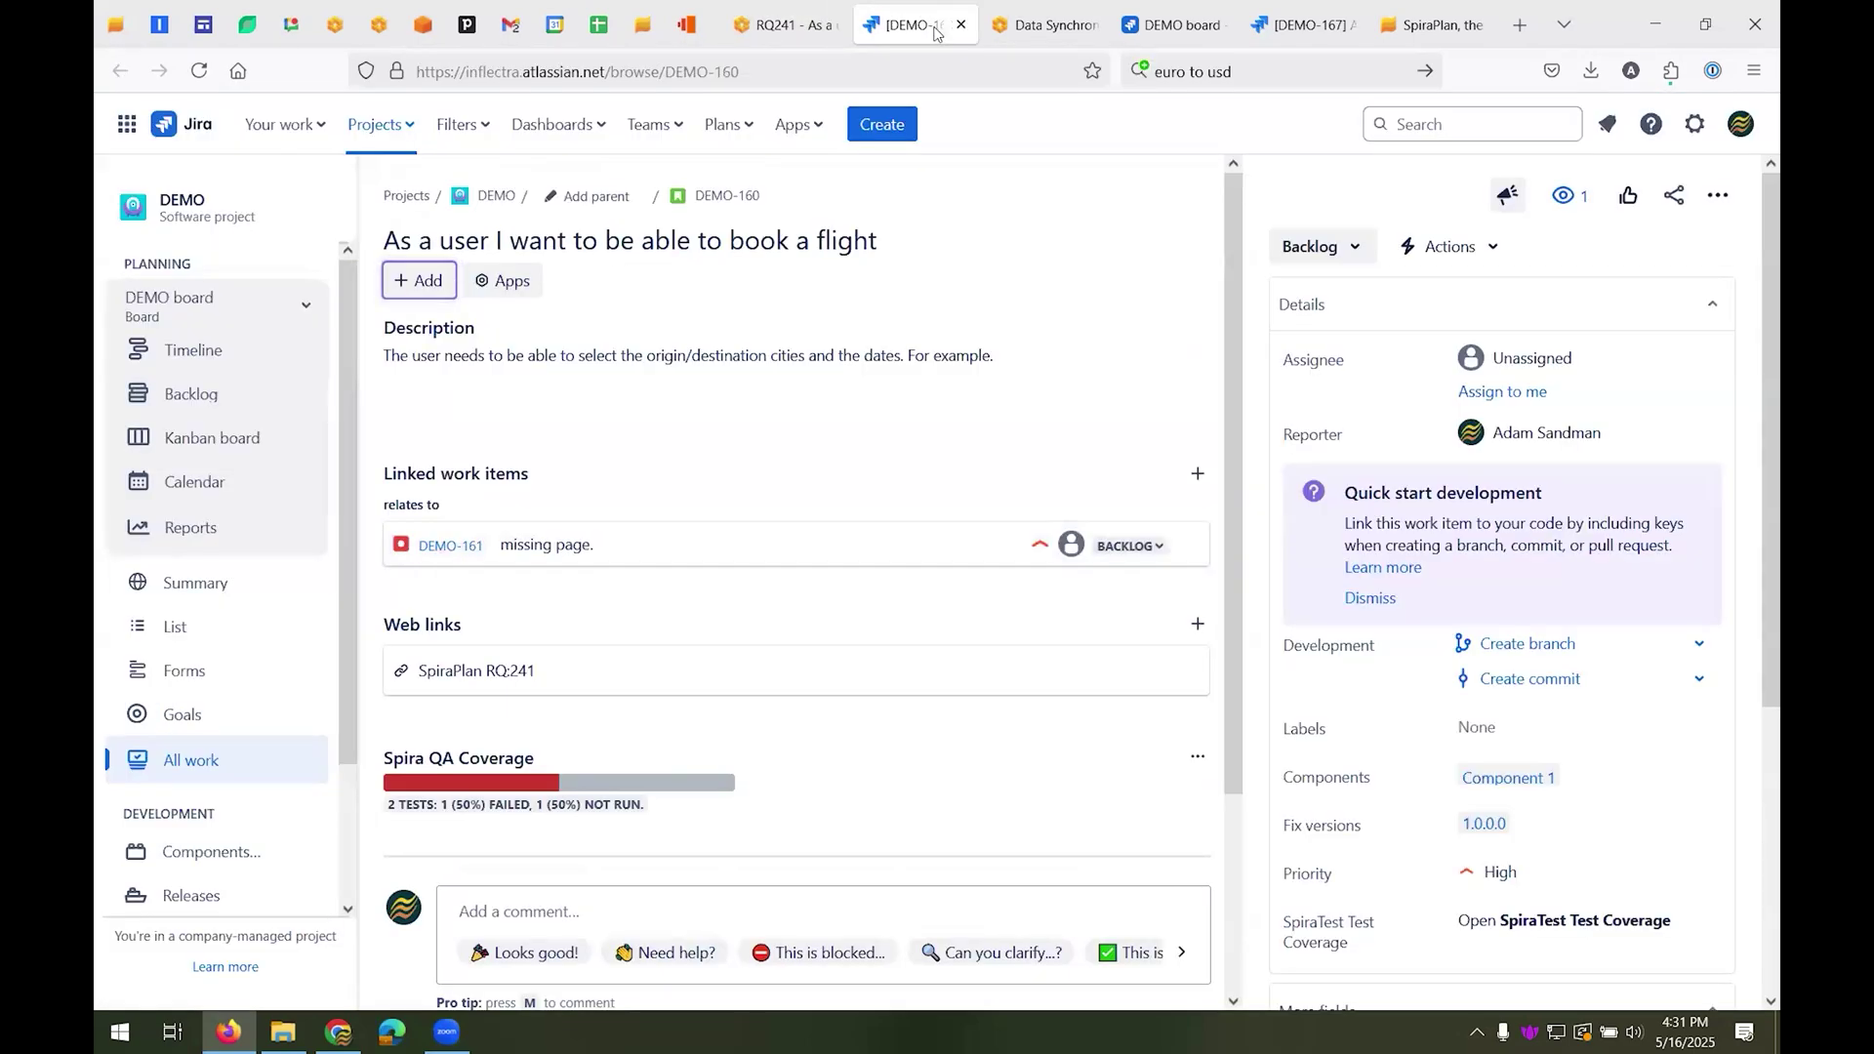
- Switch to SpiraPlan, open the synchronized "As a user I want to be able to reserve a hotel room" requirement and view its overview
left_click(795, 25)
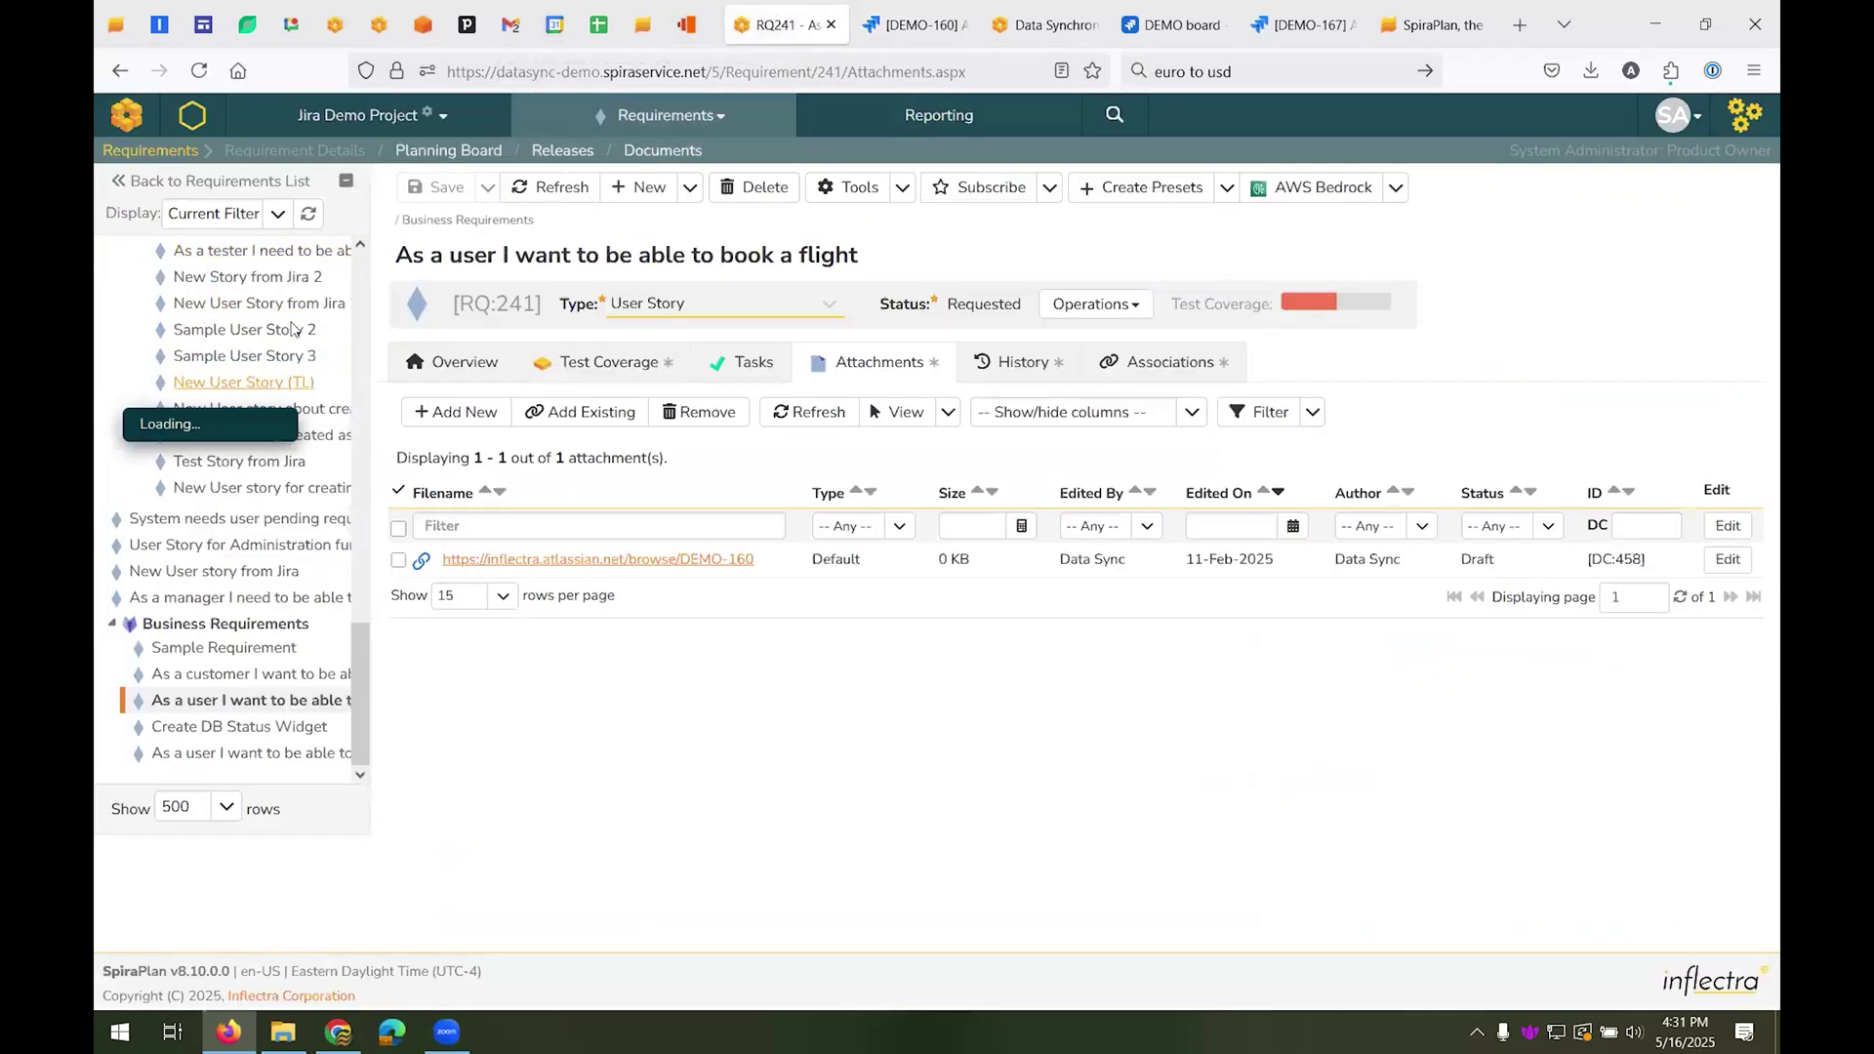
left_click(281, 755)
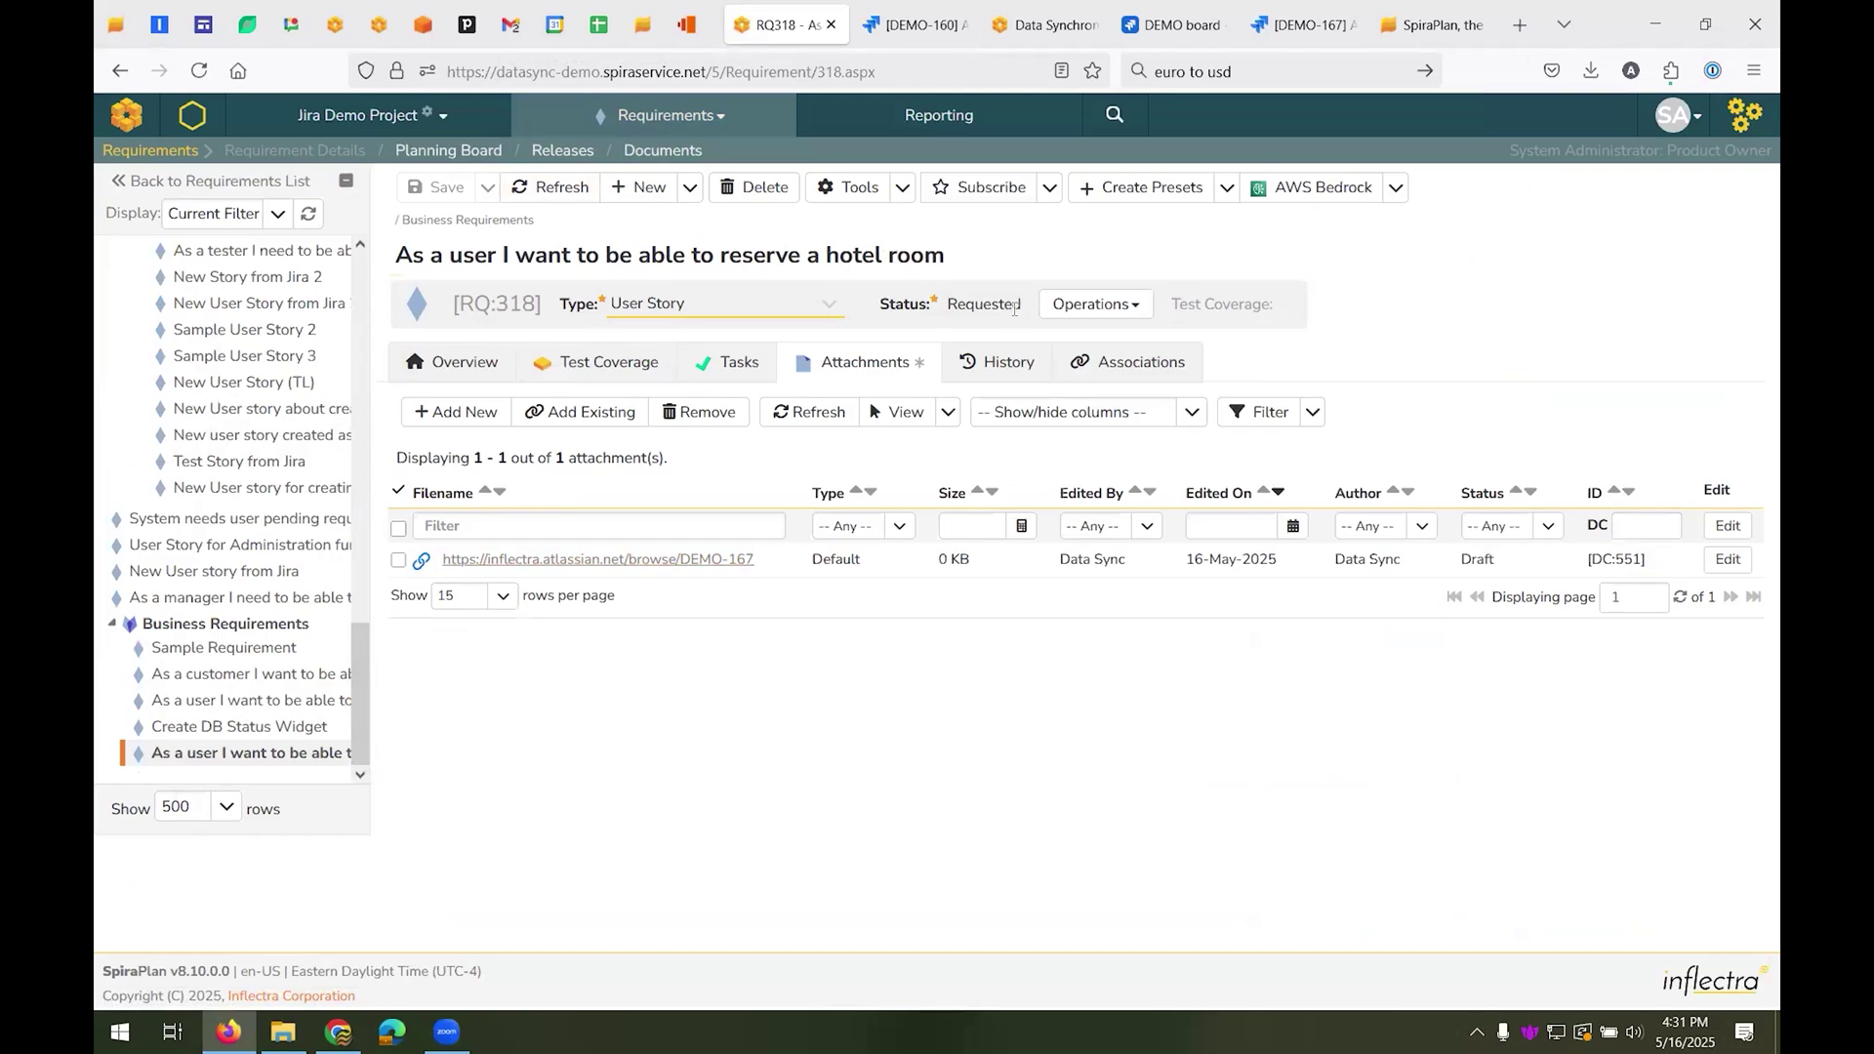
left_click(441, 359)
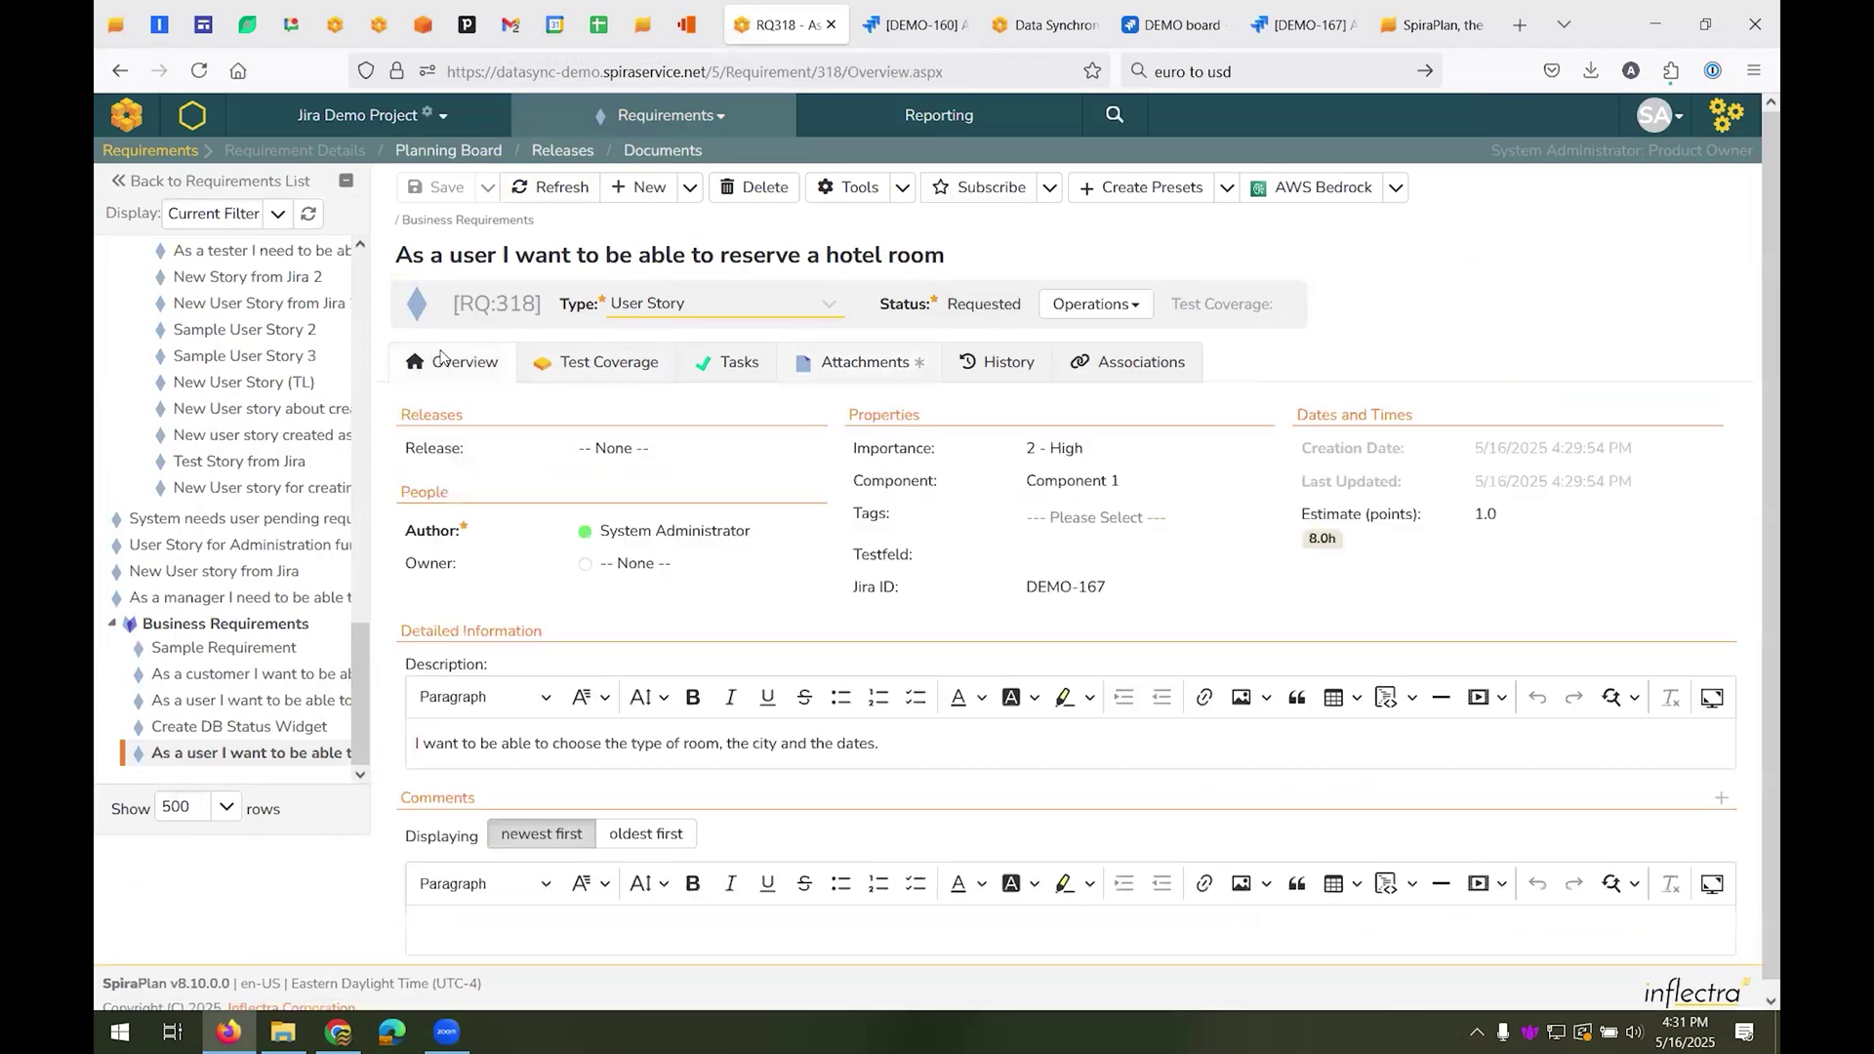
- Create a test case from the hotel room requirement in its test coverage
left_click(1149, 586)
left_click(585, 360)
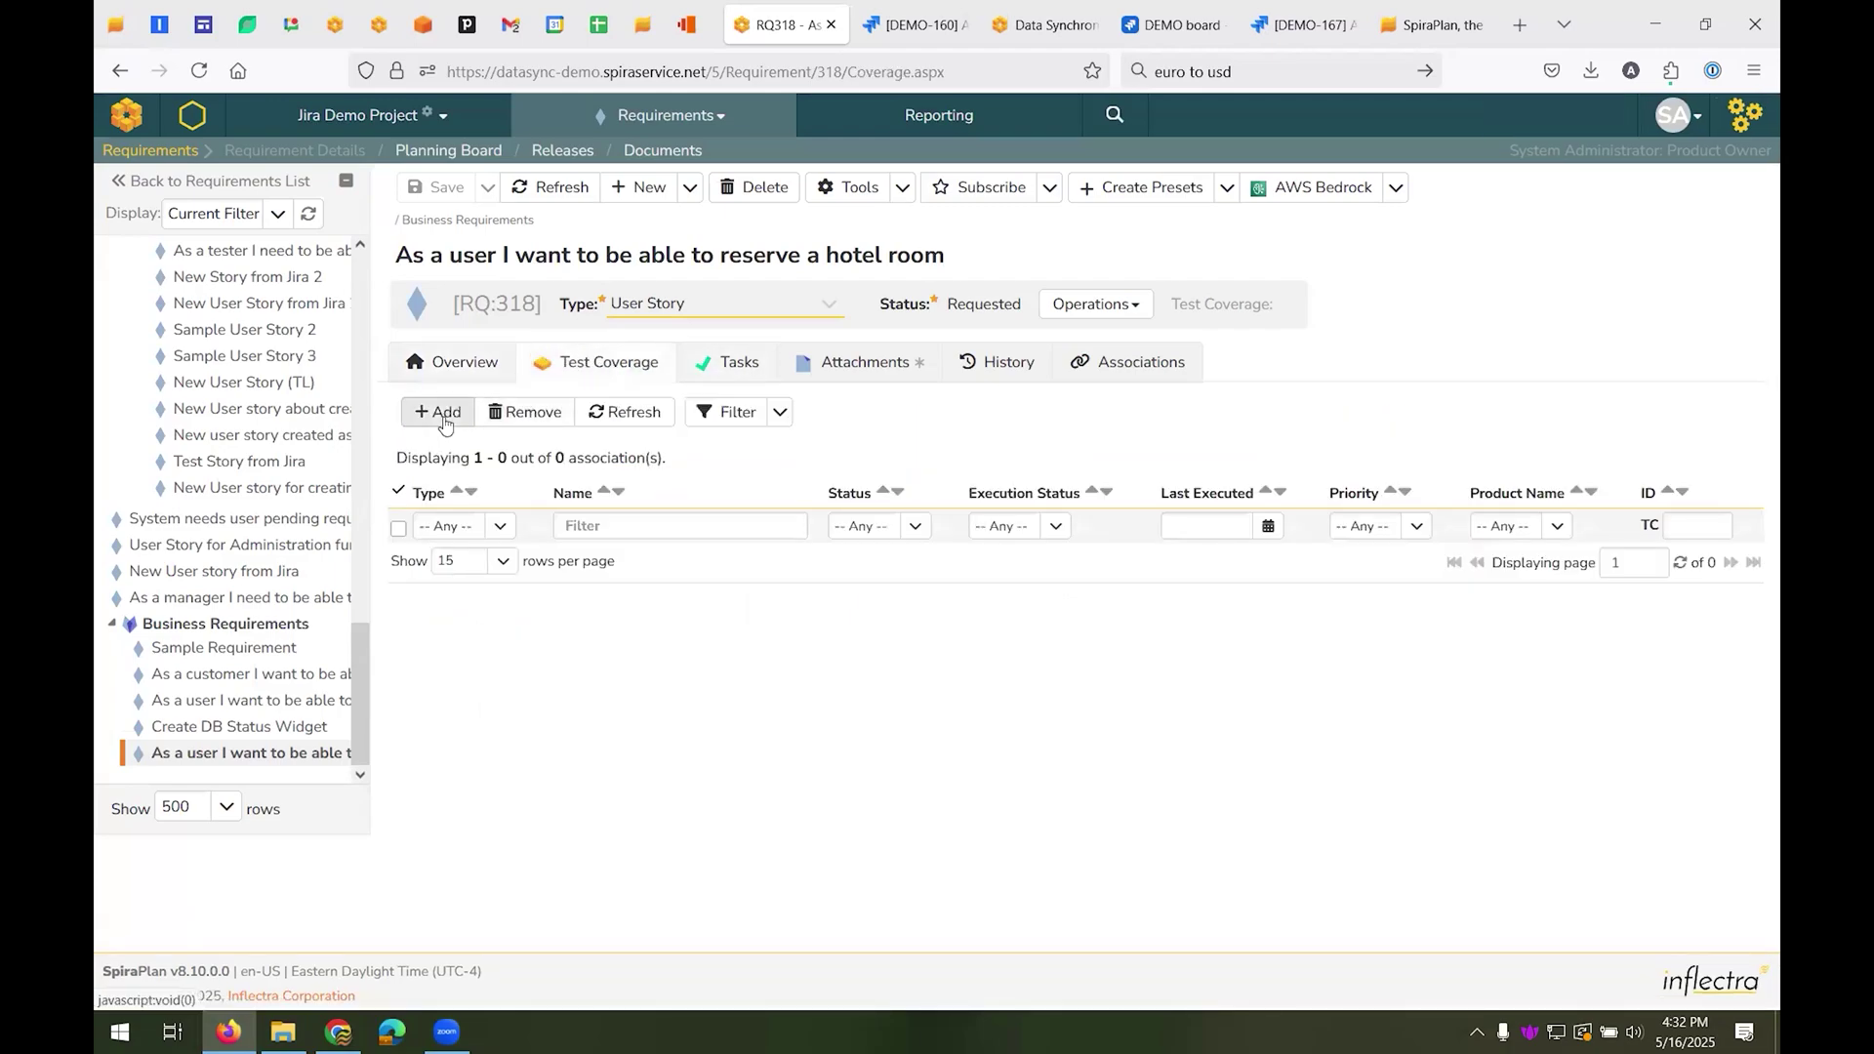
left_click(441, 419)
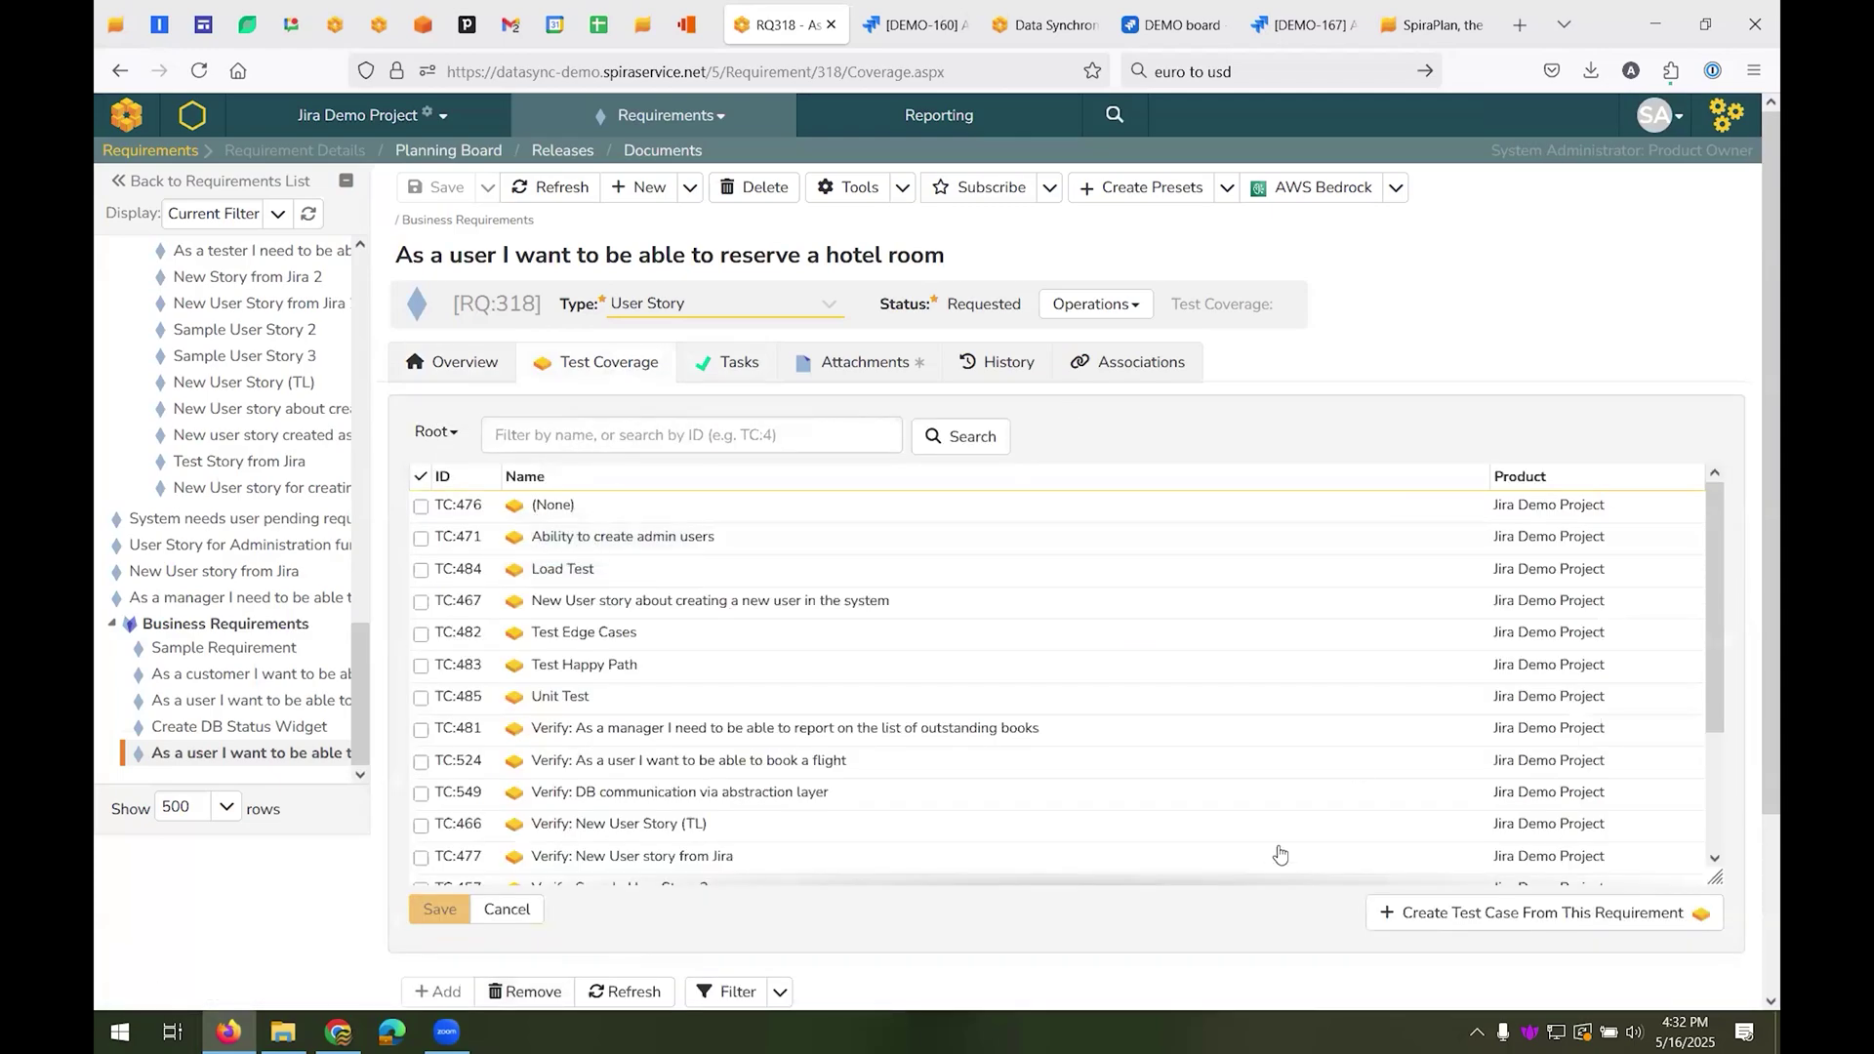
left_click(1475, 921)
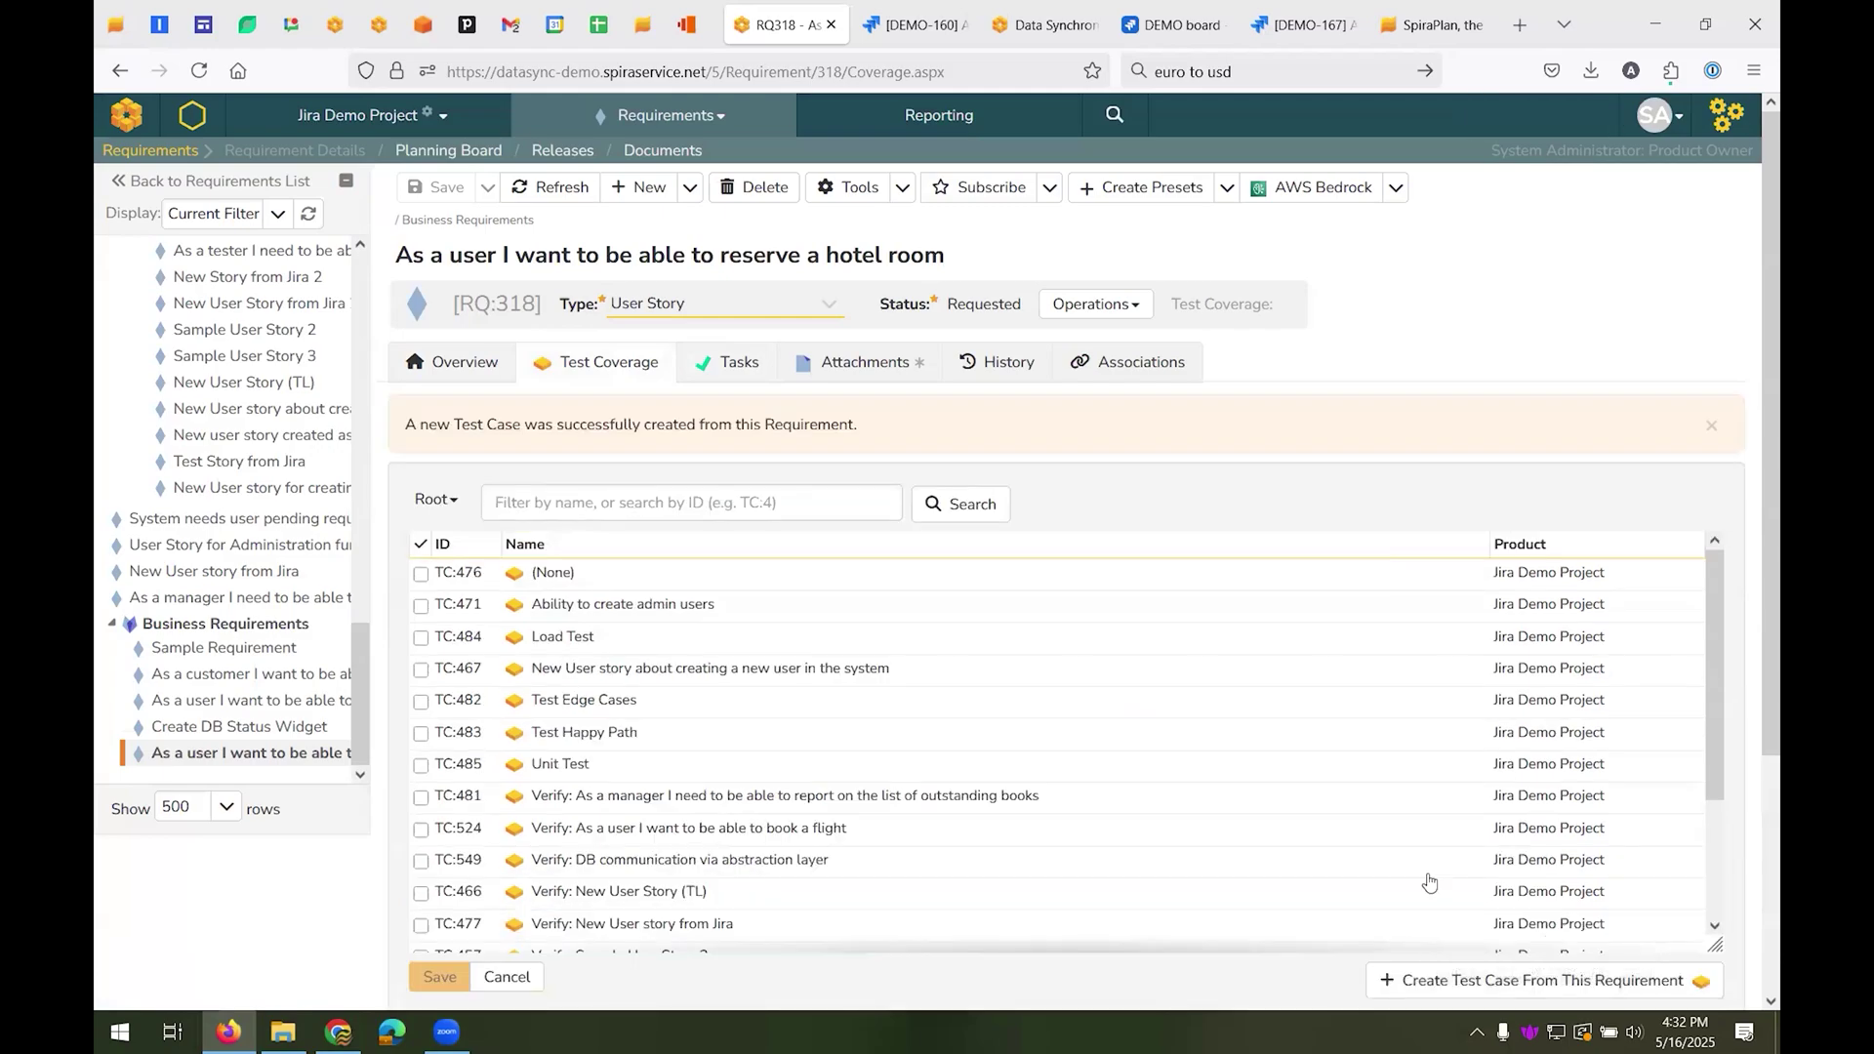
left_click(1713, 429)
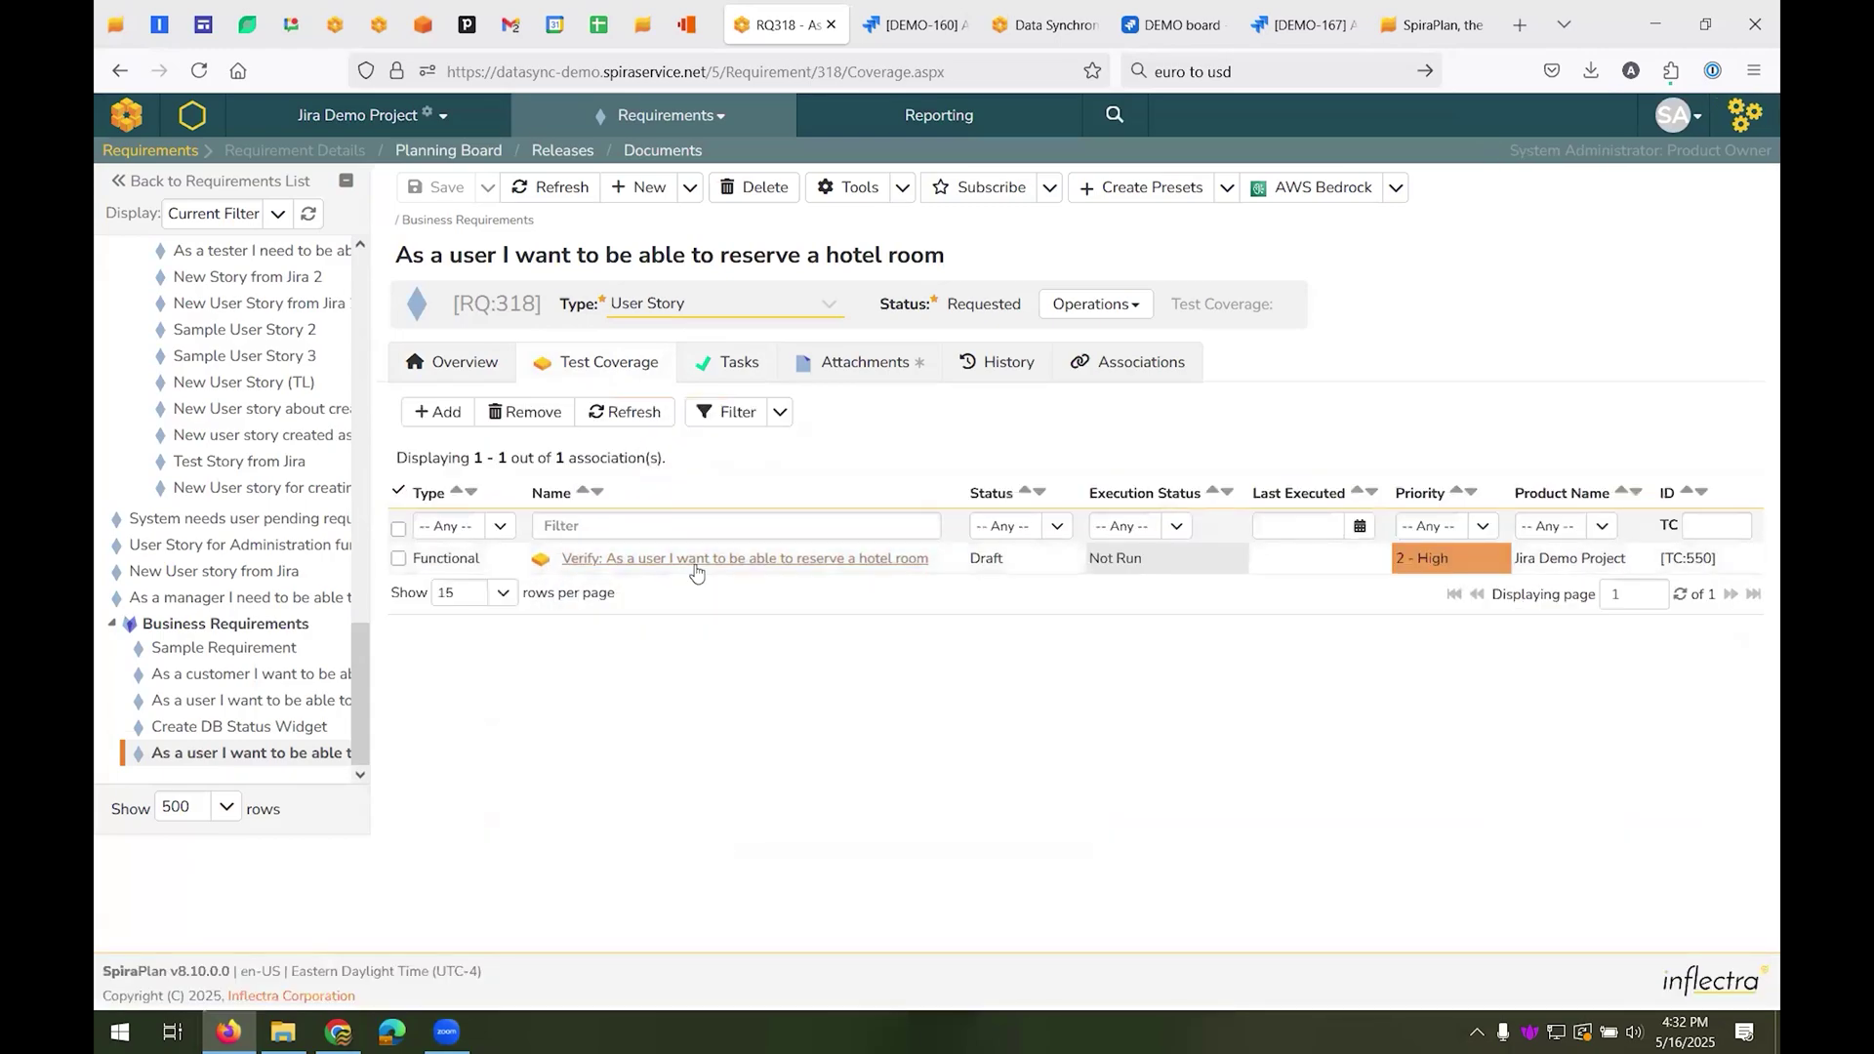
- Open the new "Verify: As a user I want to be able to reserve a hotel room" test case and review its details and test steps
mouse_move(696, 572)
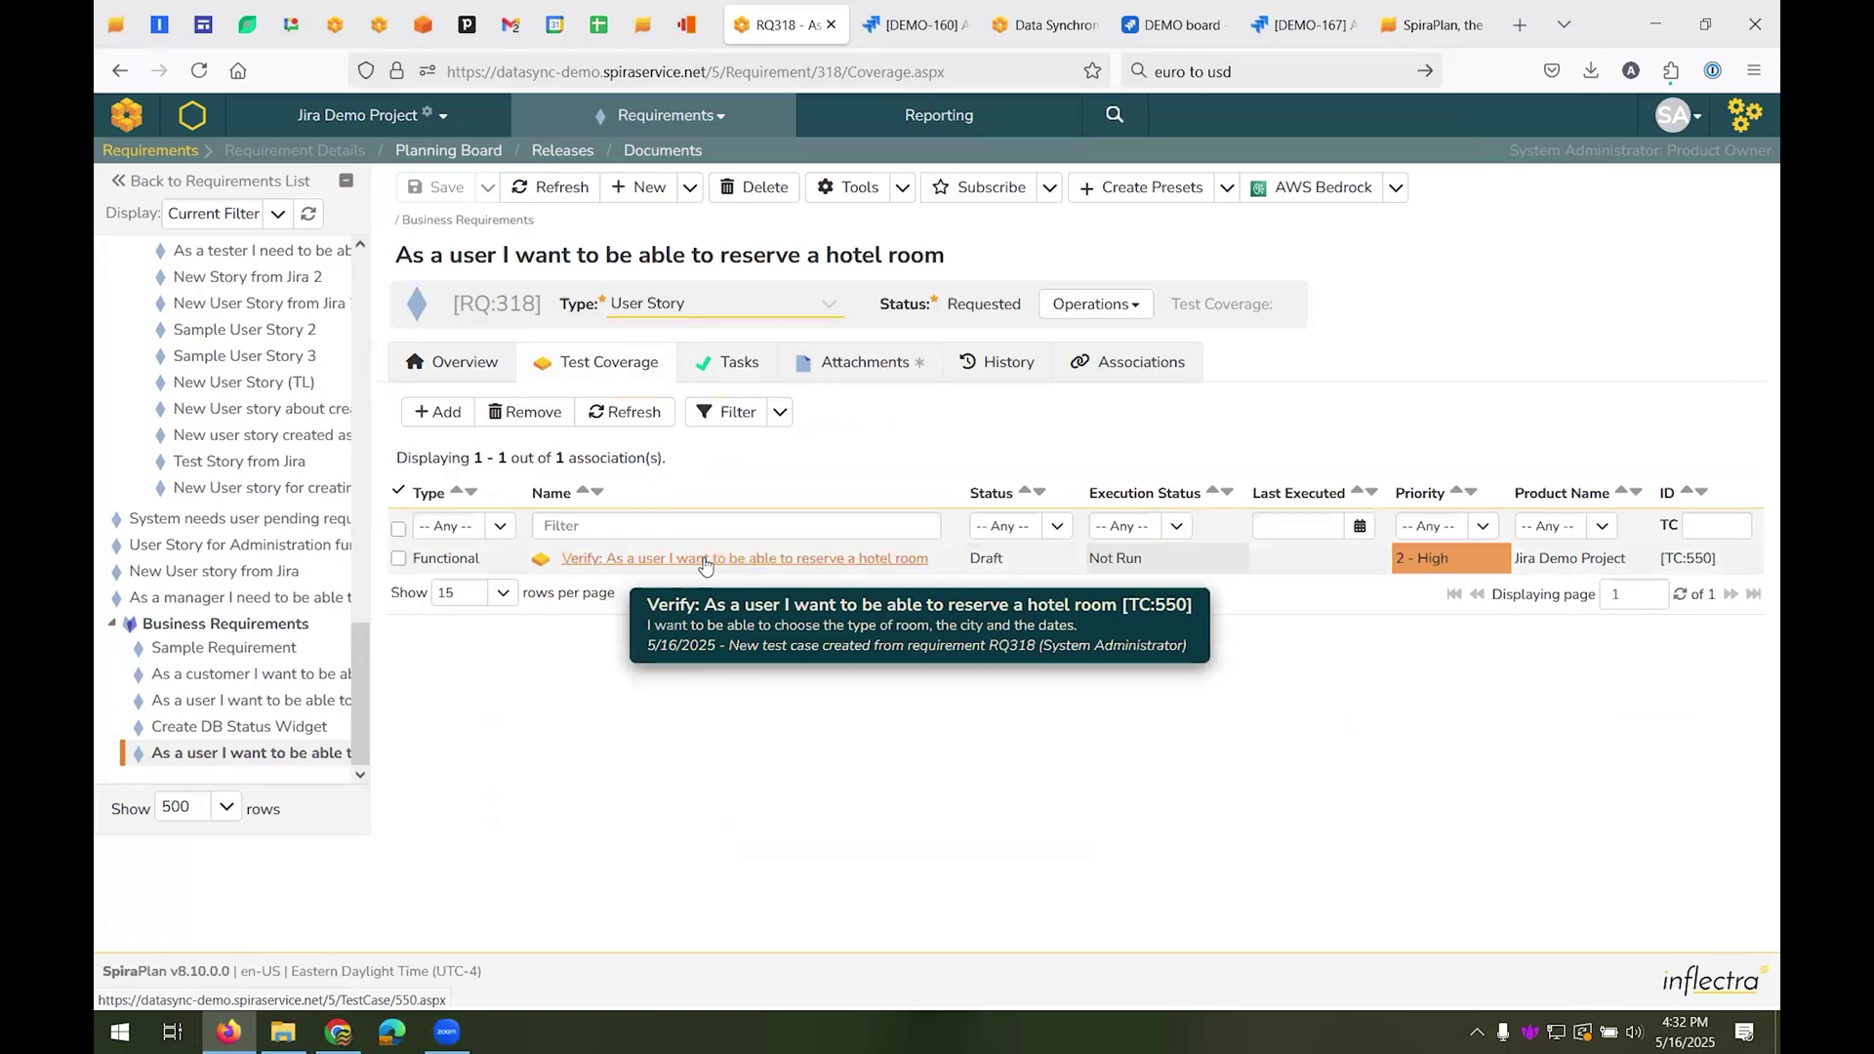
left_click(710, 575)
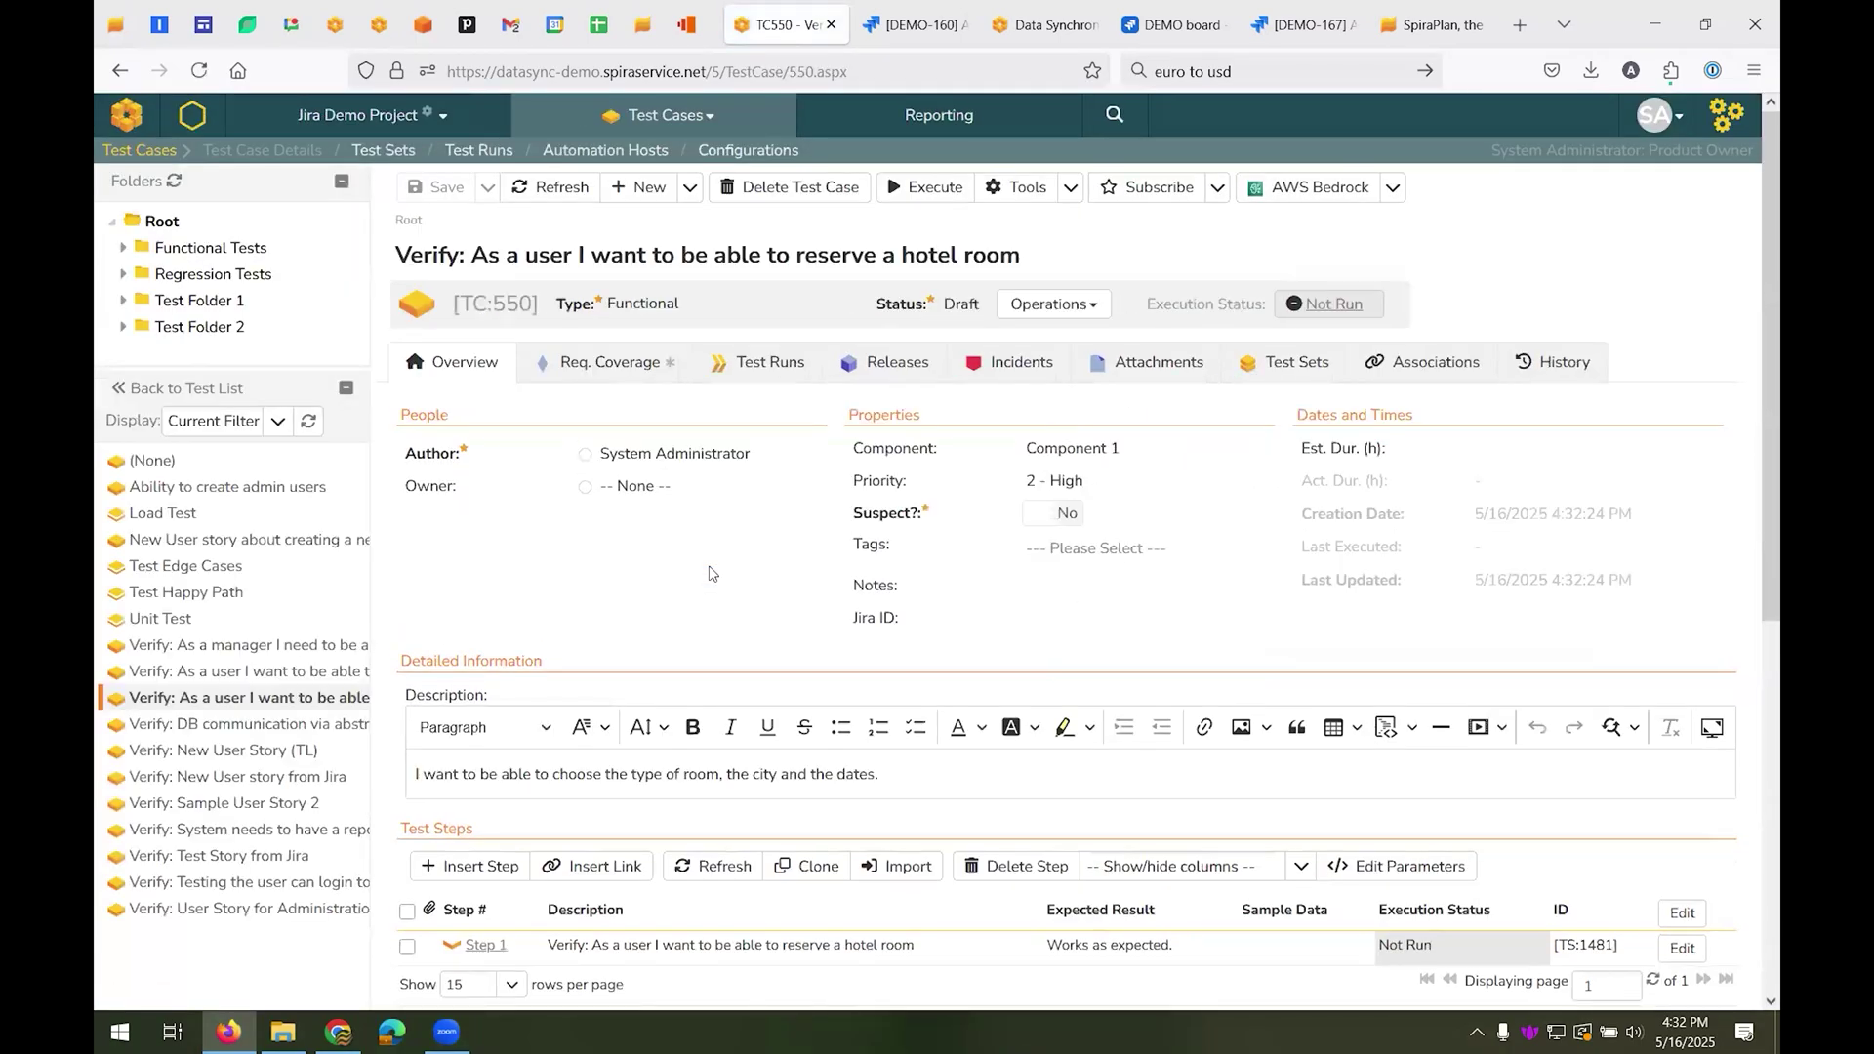
scroll(710, 573, "down", 2)
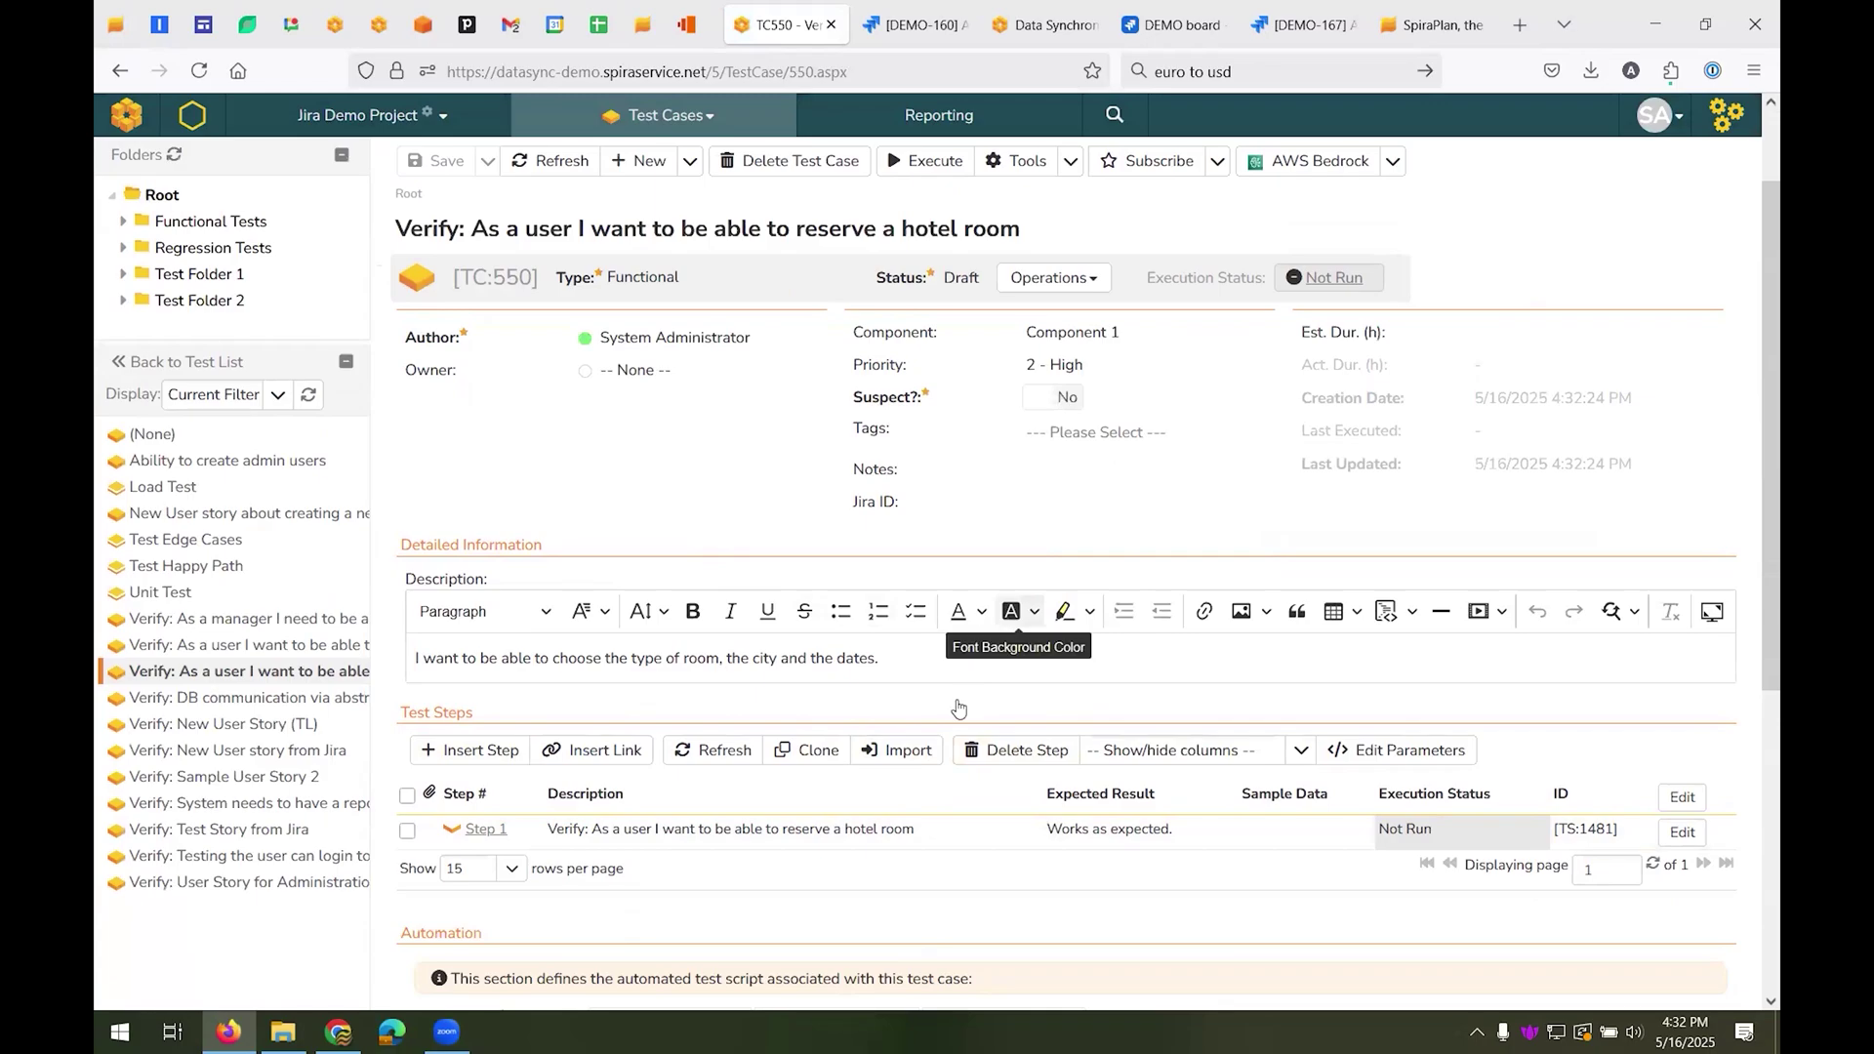
scroll(1010, 629, "up", 2)
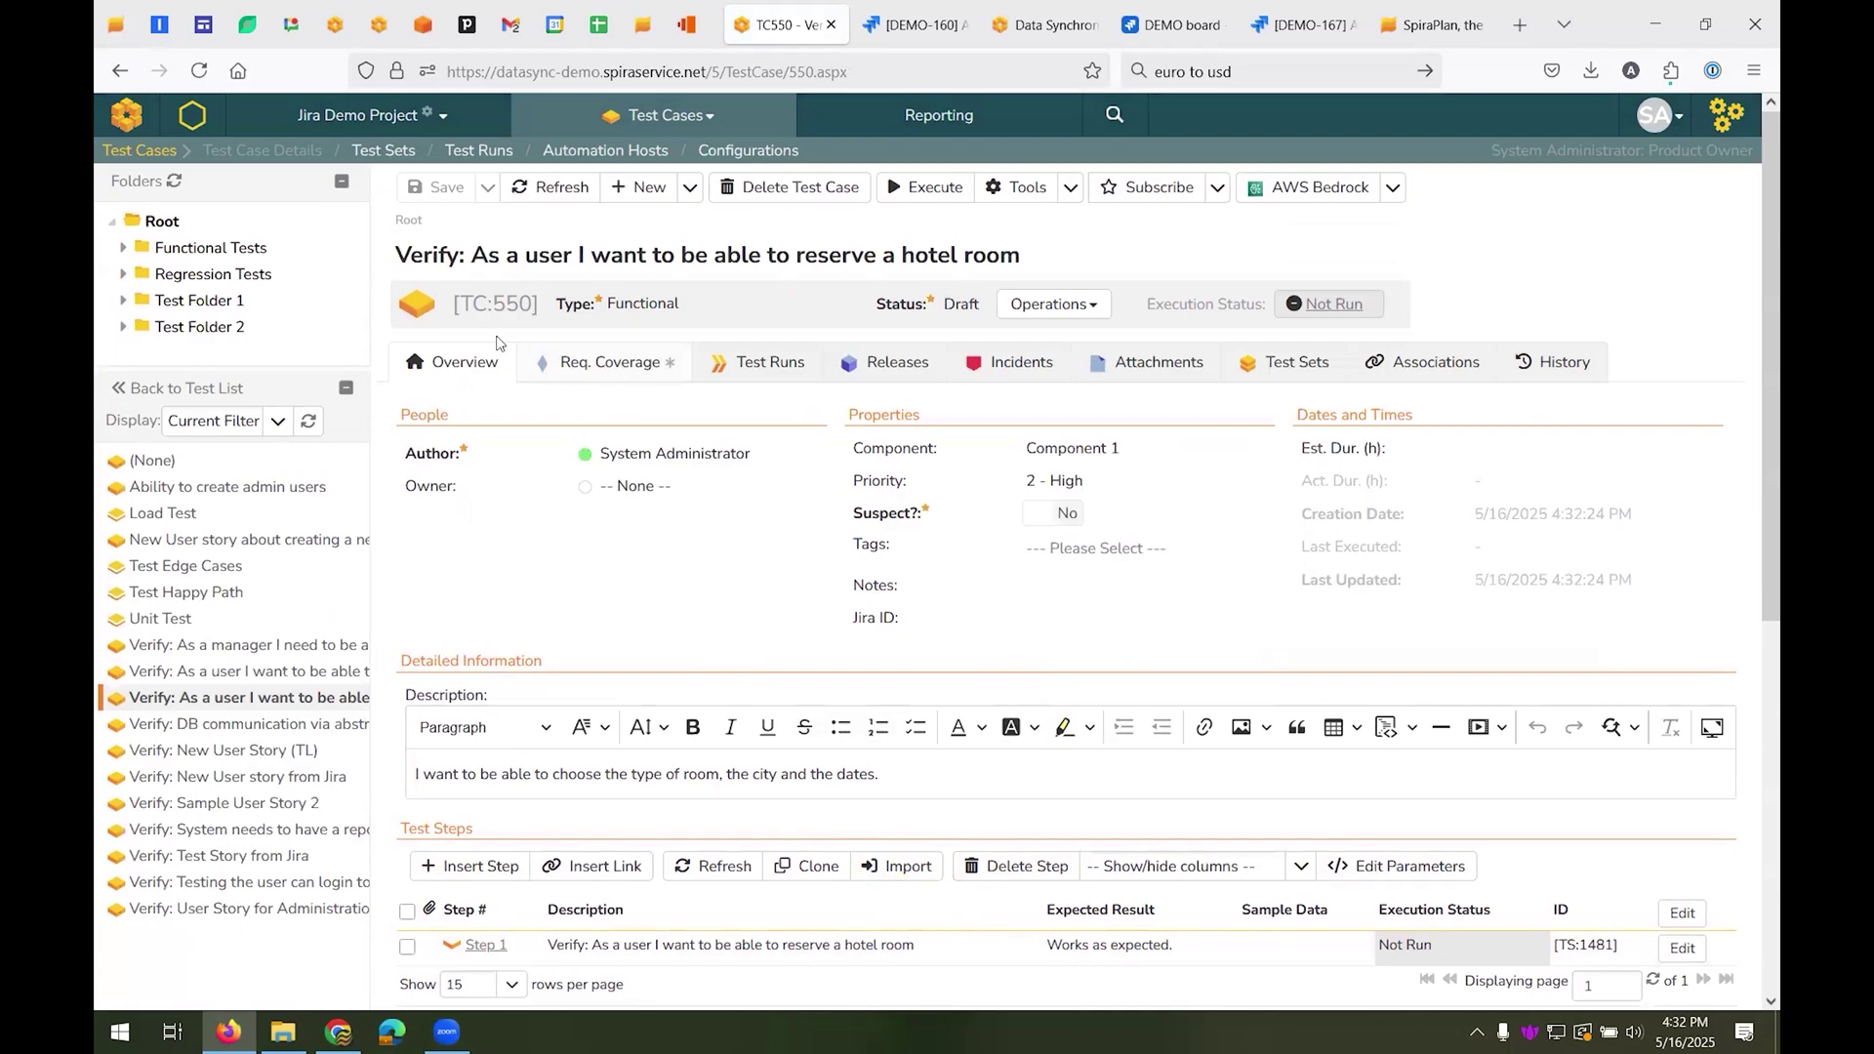
- Assign System Administrator as the test case's owner and save the change
left_click(668, 487)
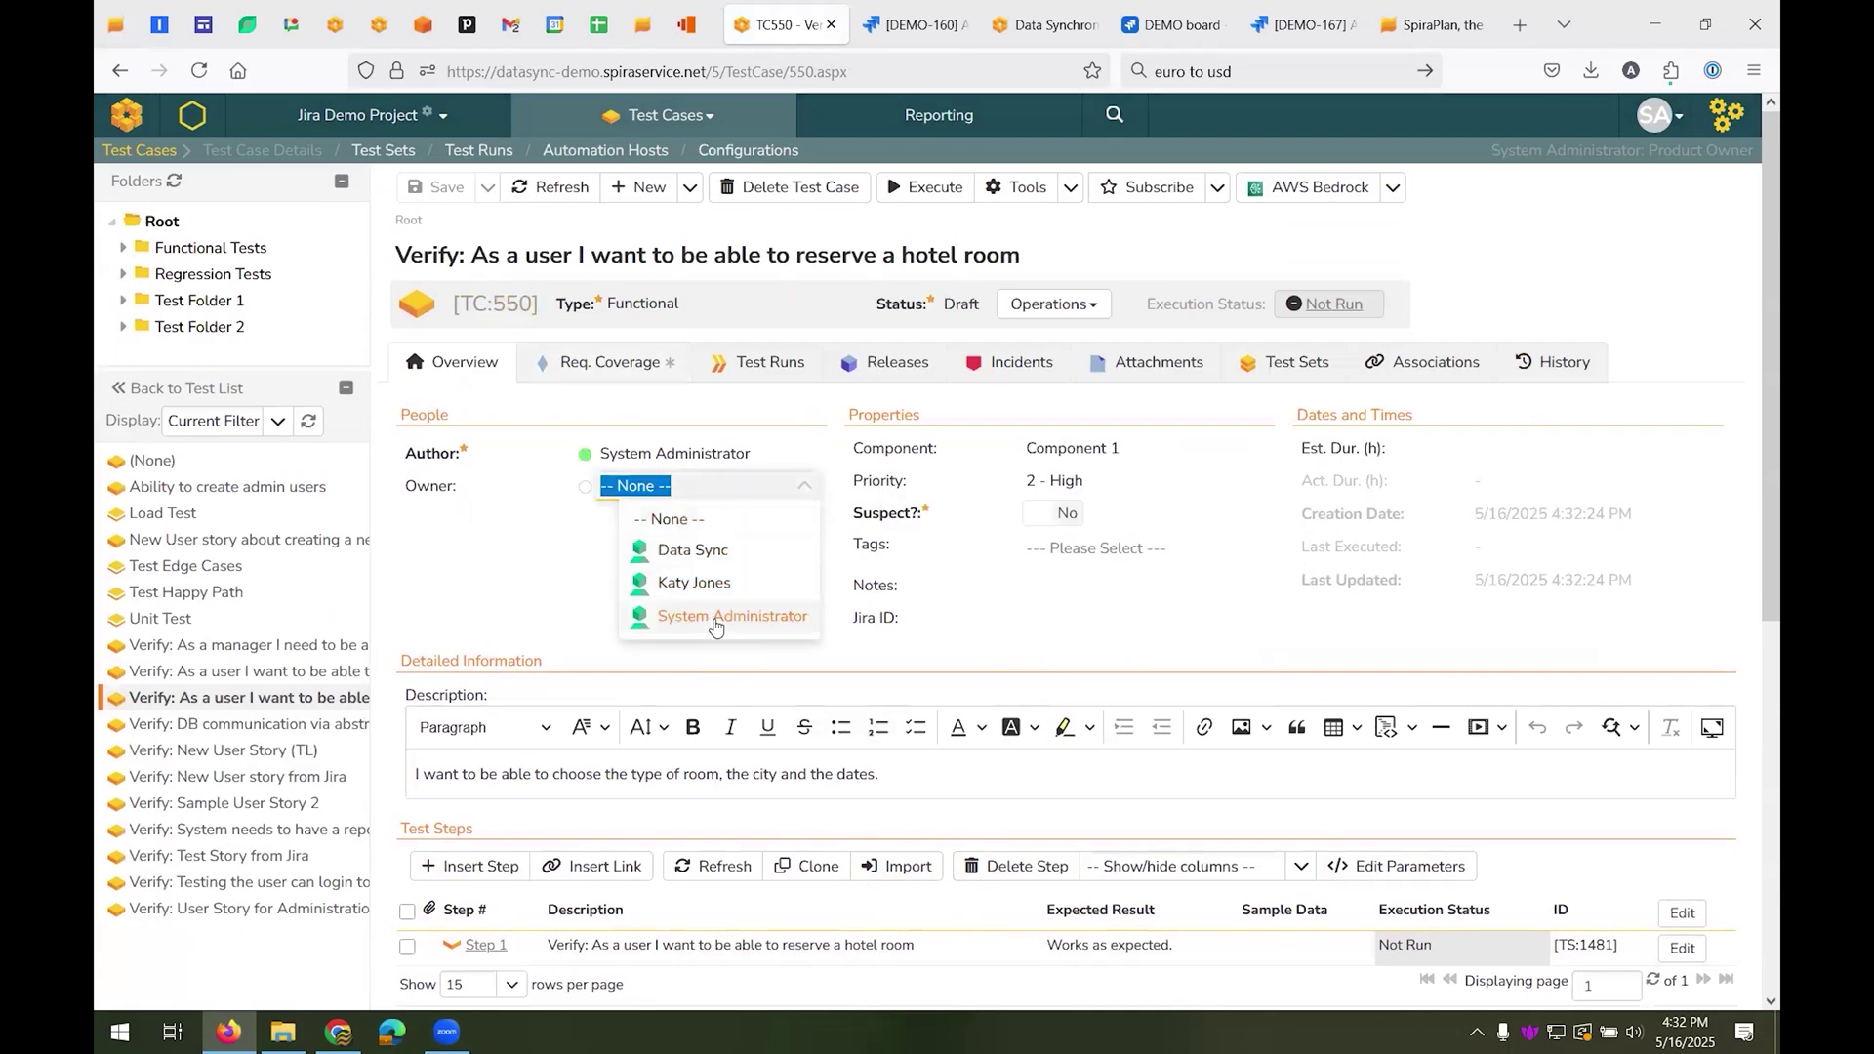
left_click(715, 619)
left_click(439, 195)
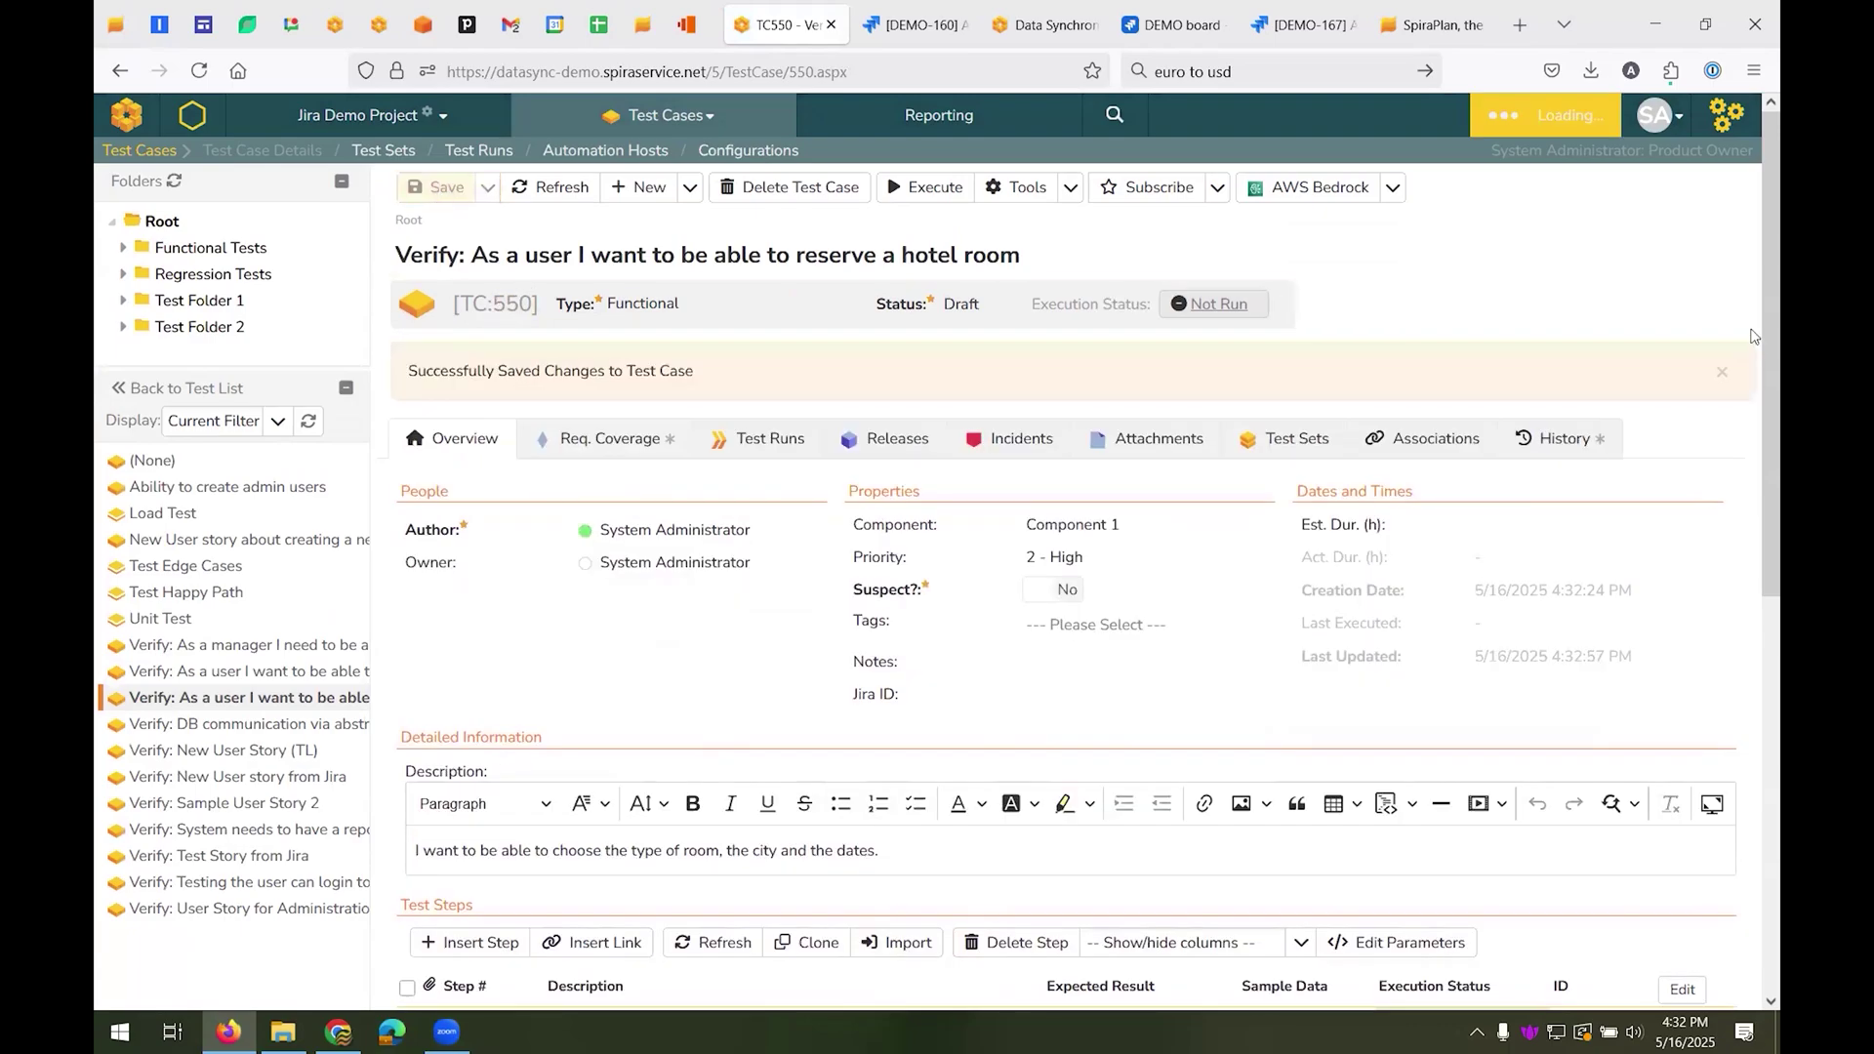
left_click(1721, 371)
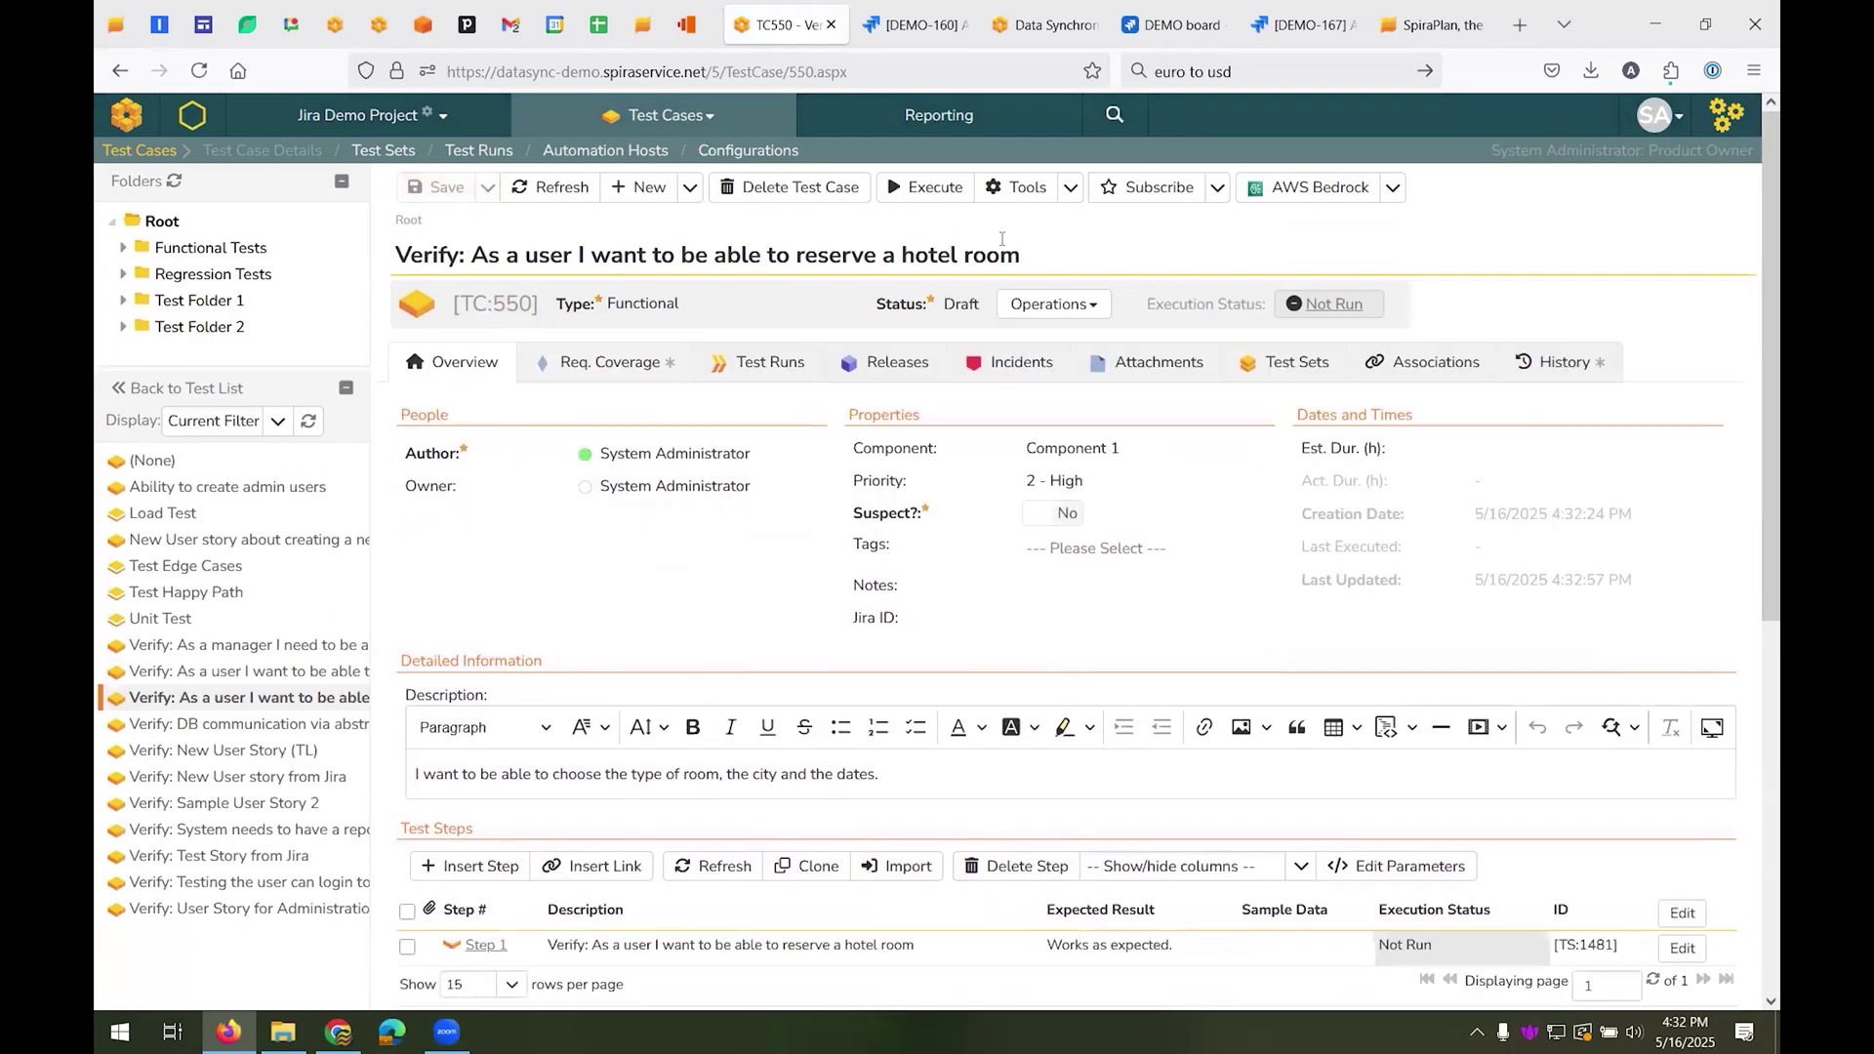
- Execute the test case against 1.0.0.0 - Release 1.0 and enter "failed with missing page error" as Step 1's actual result
left_click(915, 189)
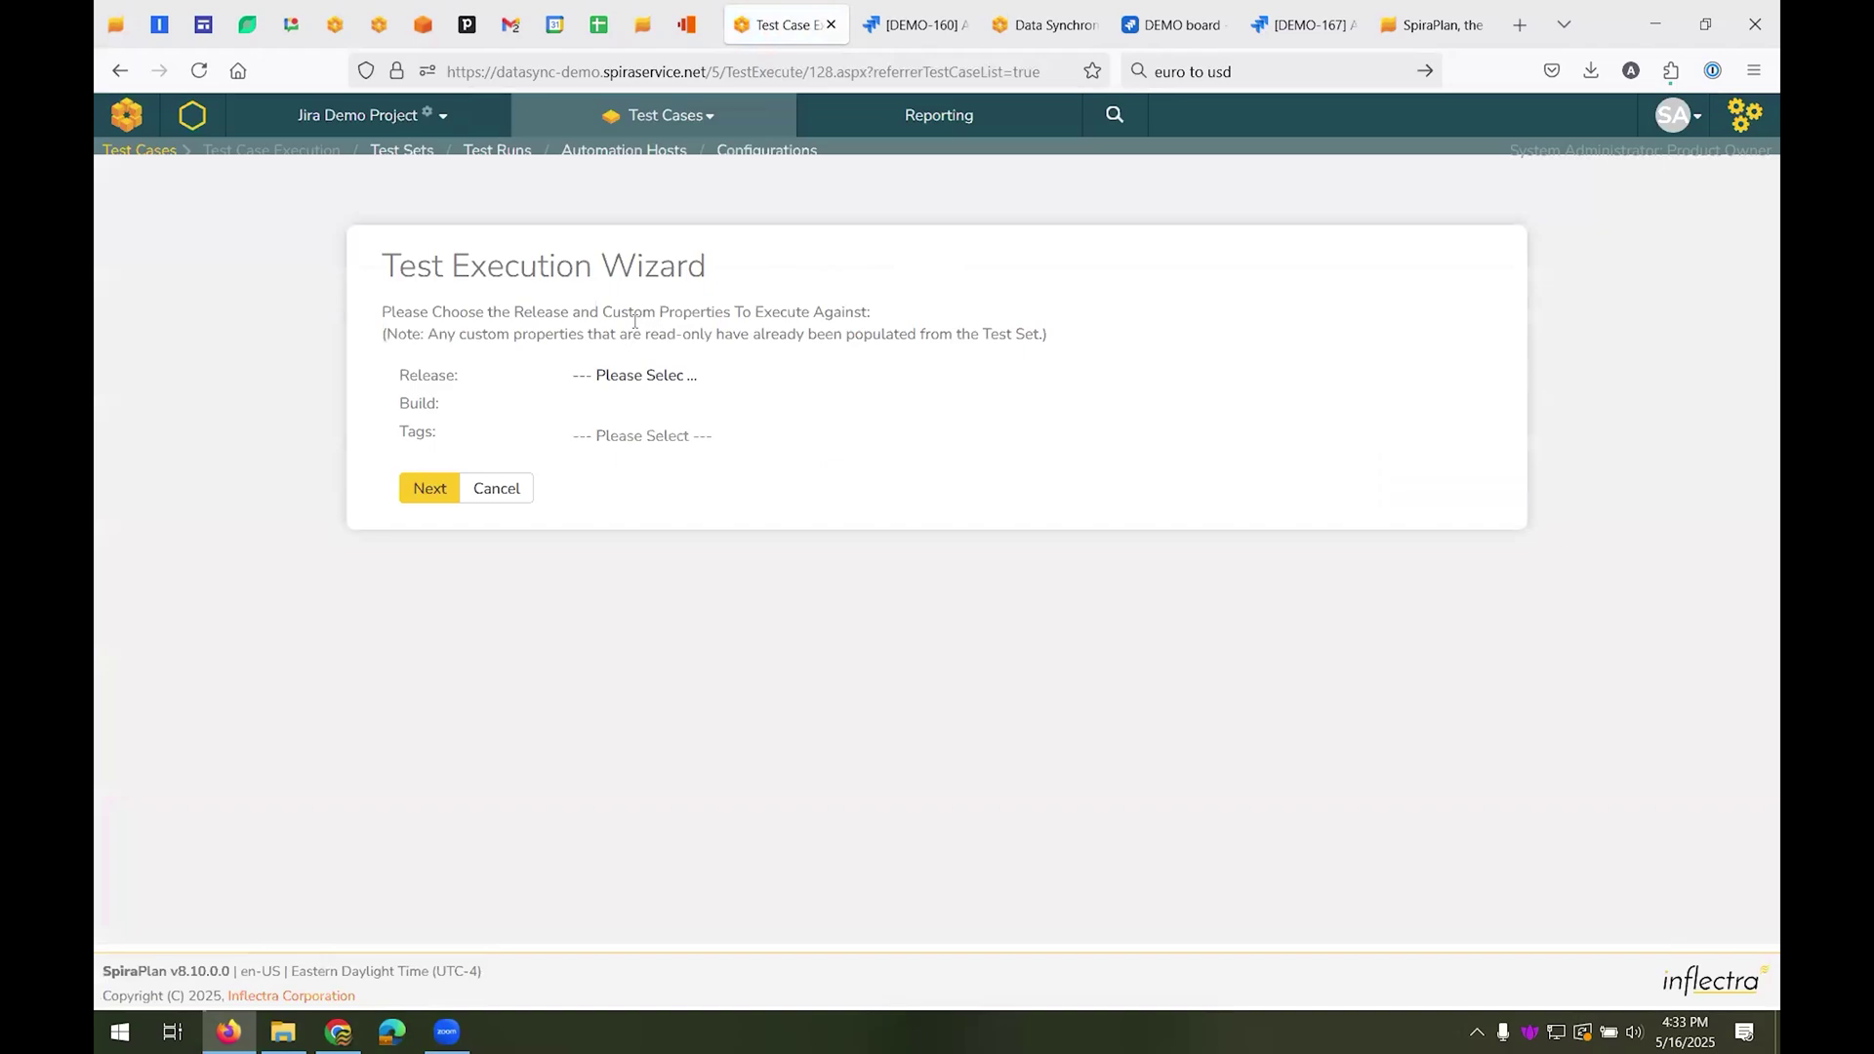
left_click(644, 378)
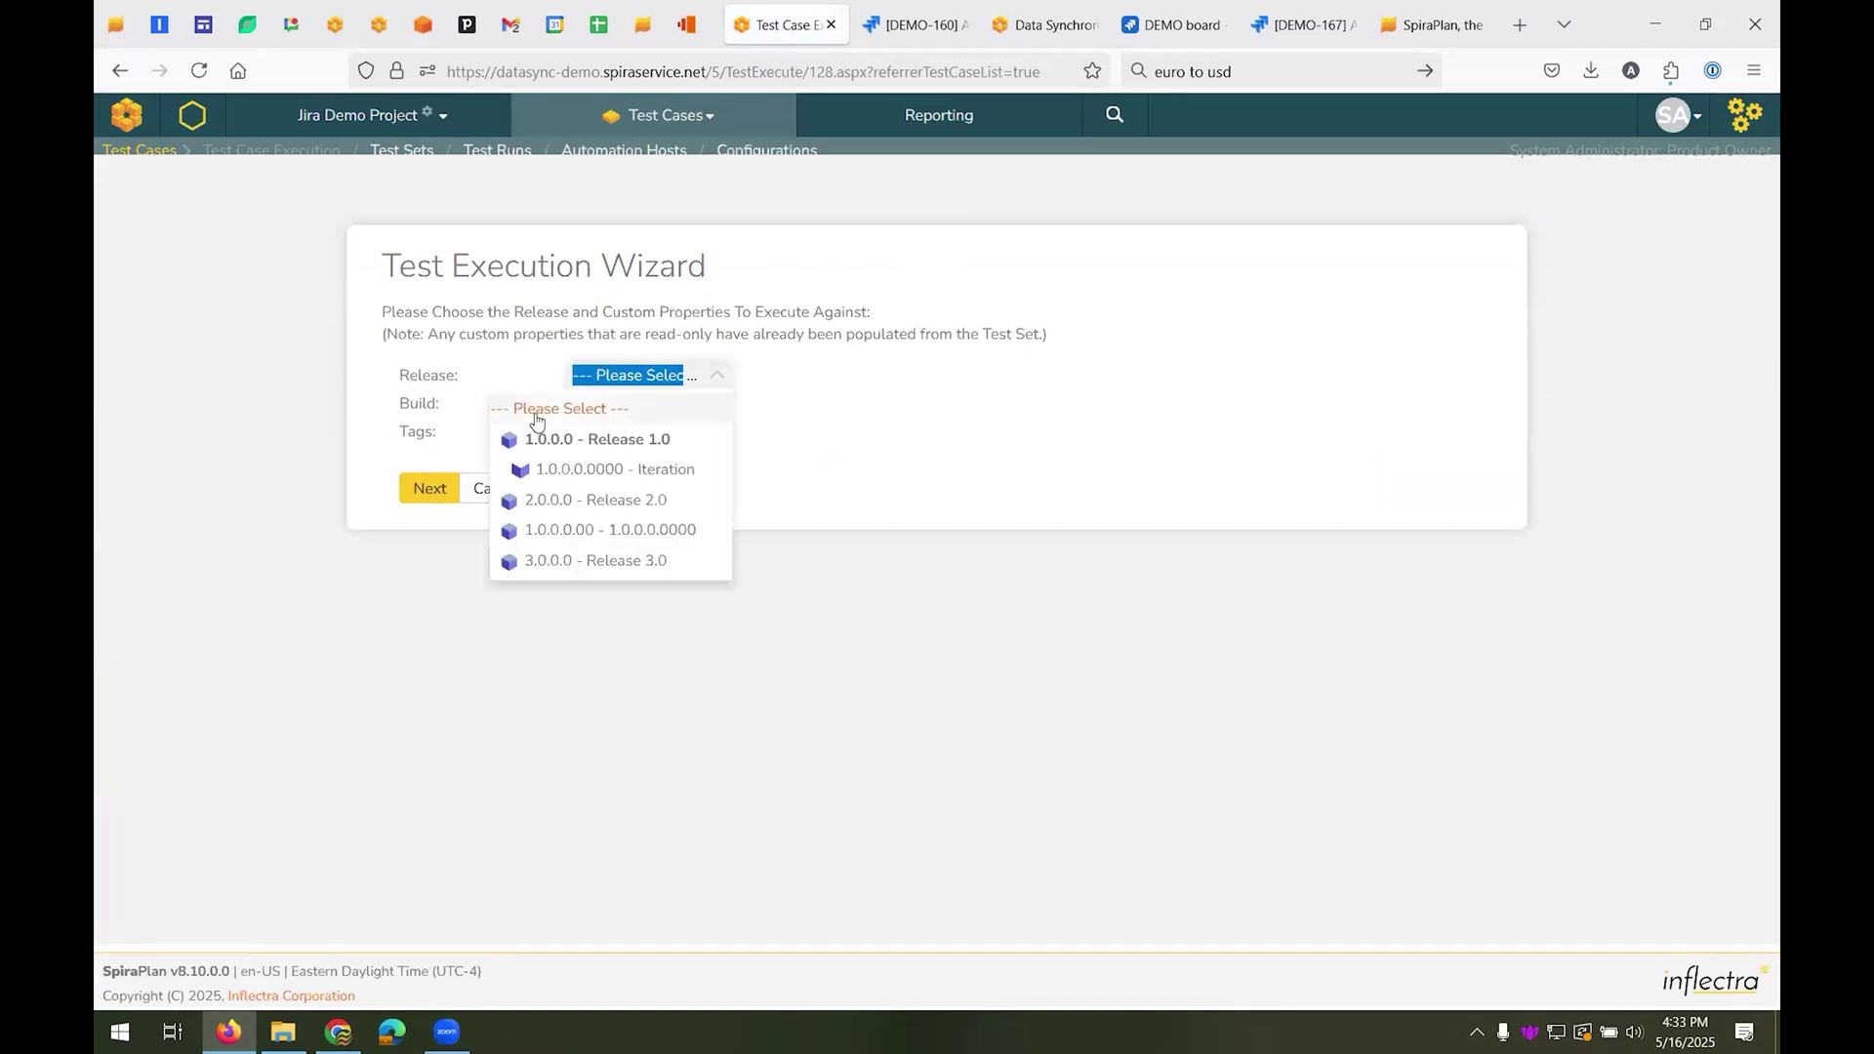
left_click(610, 440)
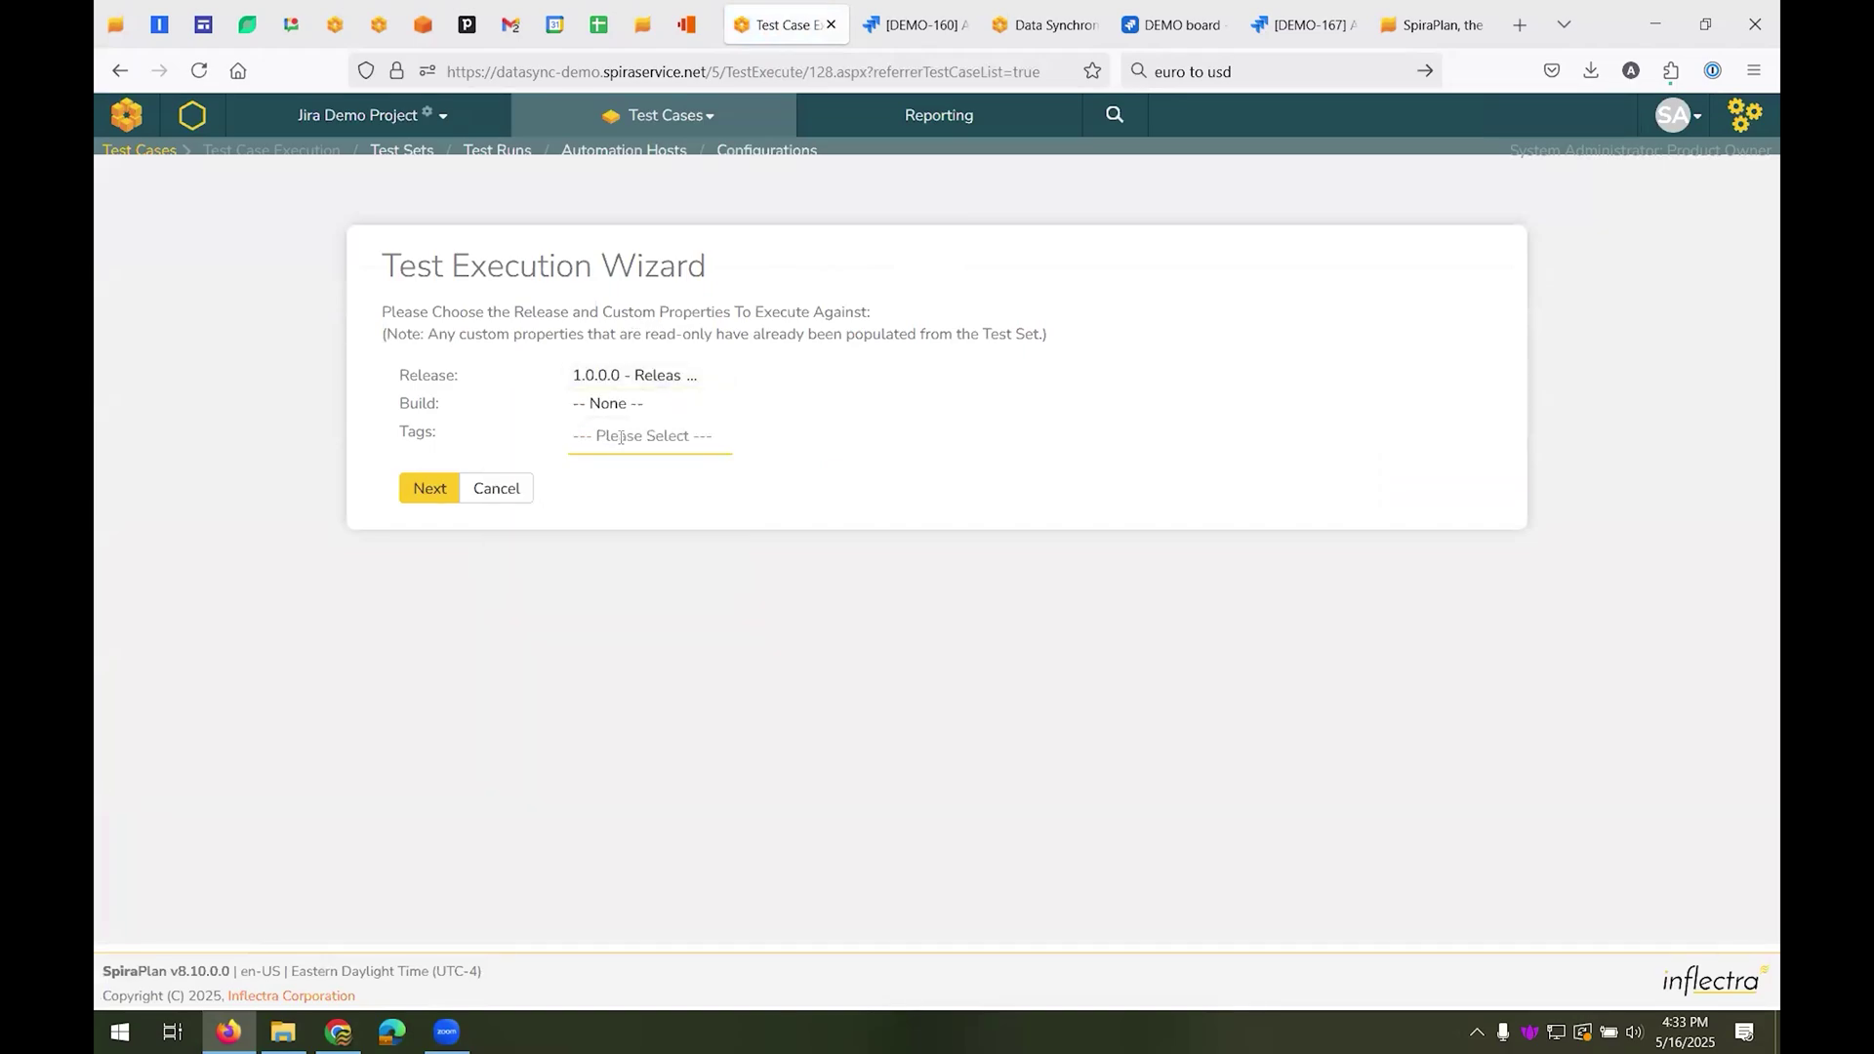
left_click(432, 487)
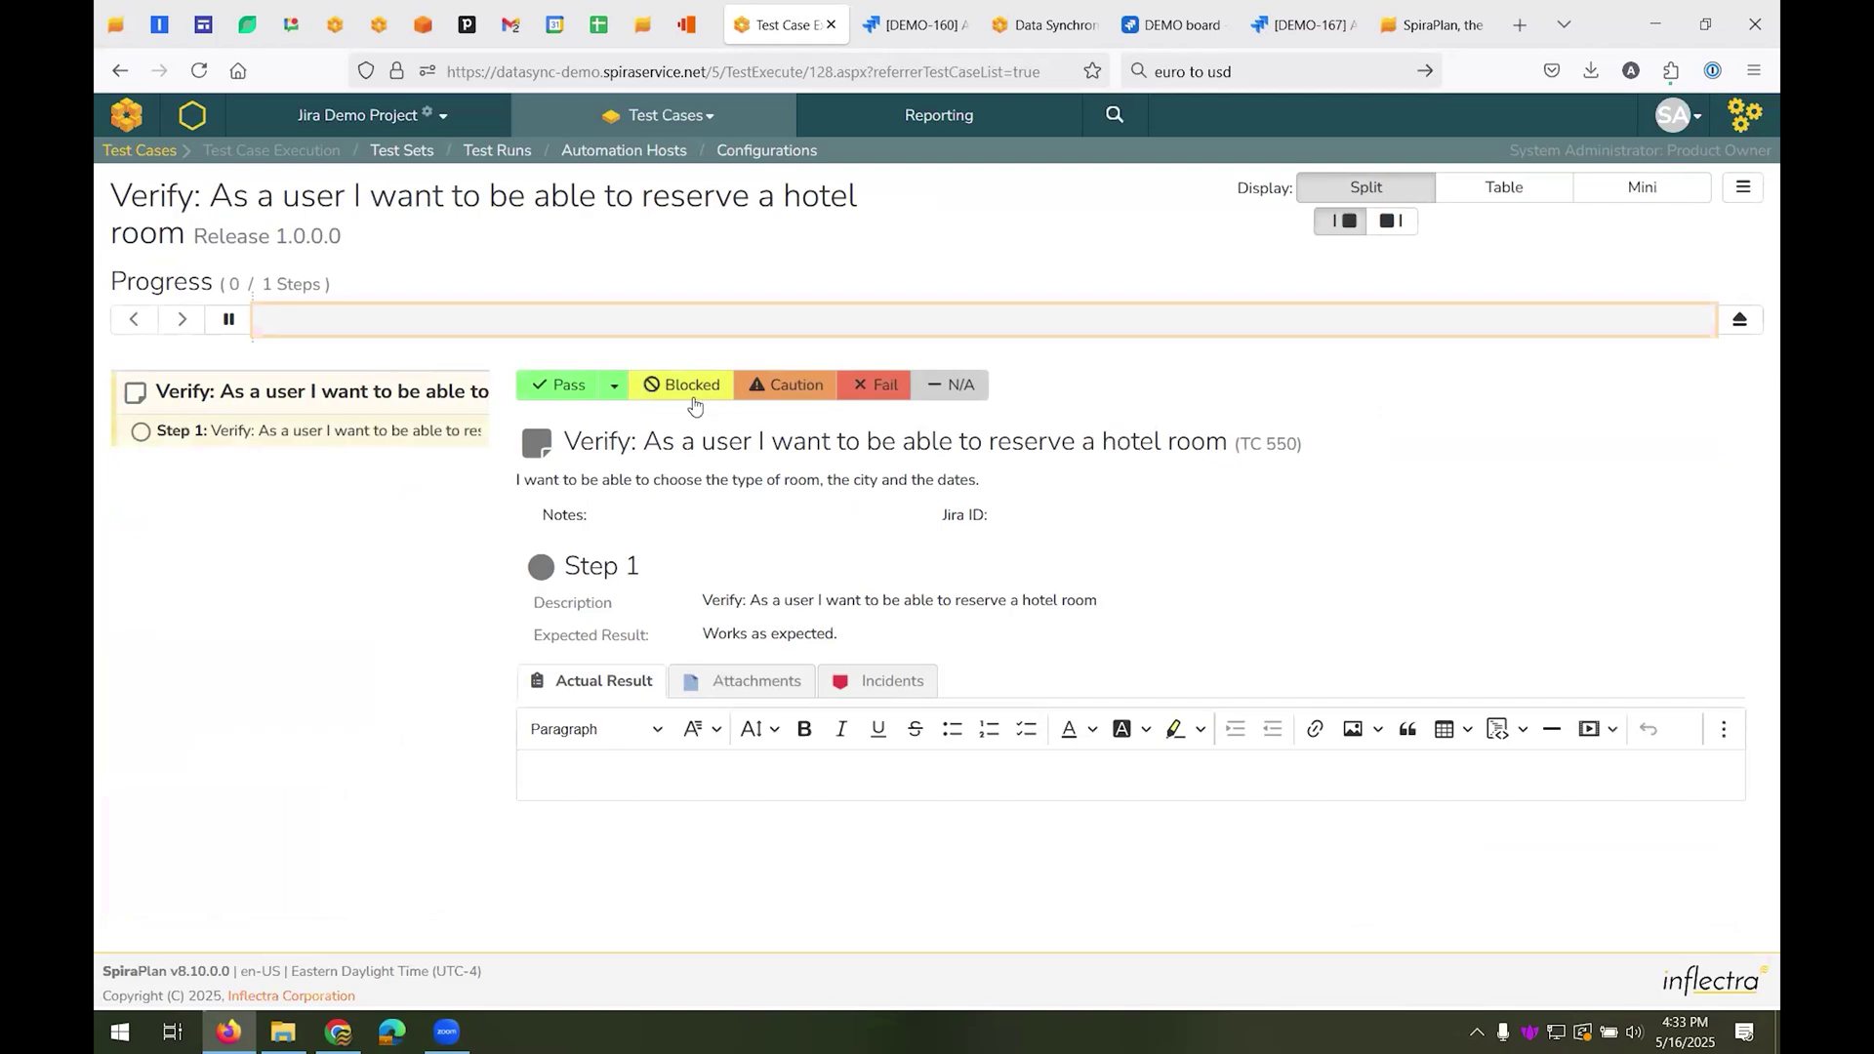
left_click(619, 768)
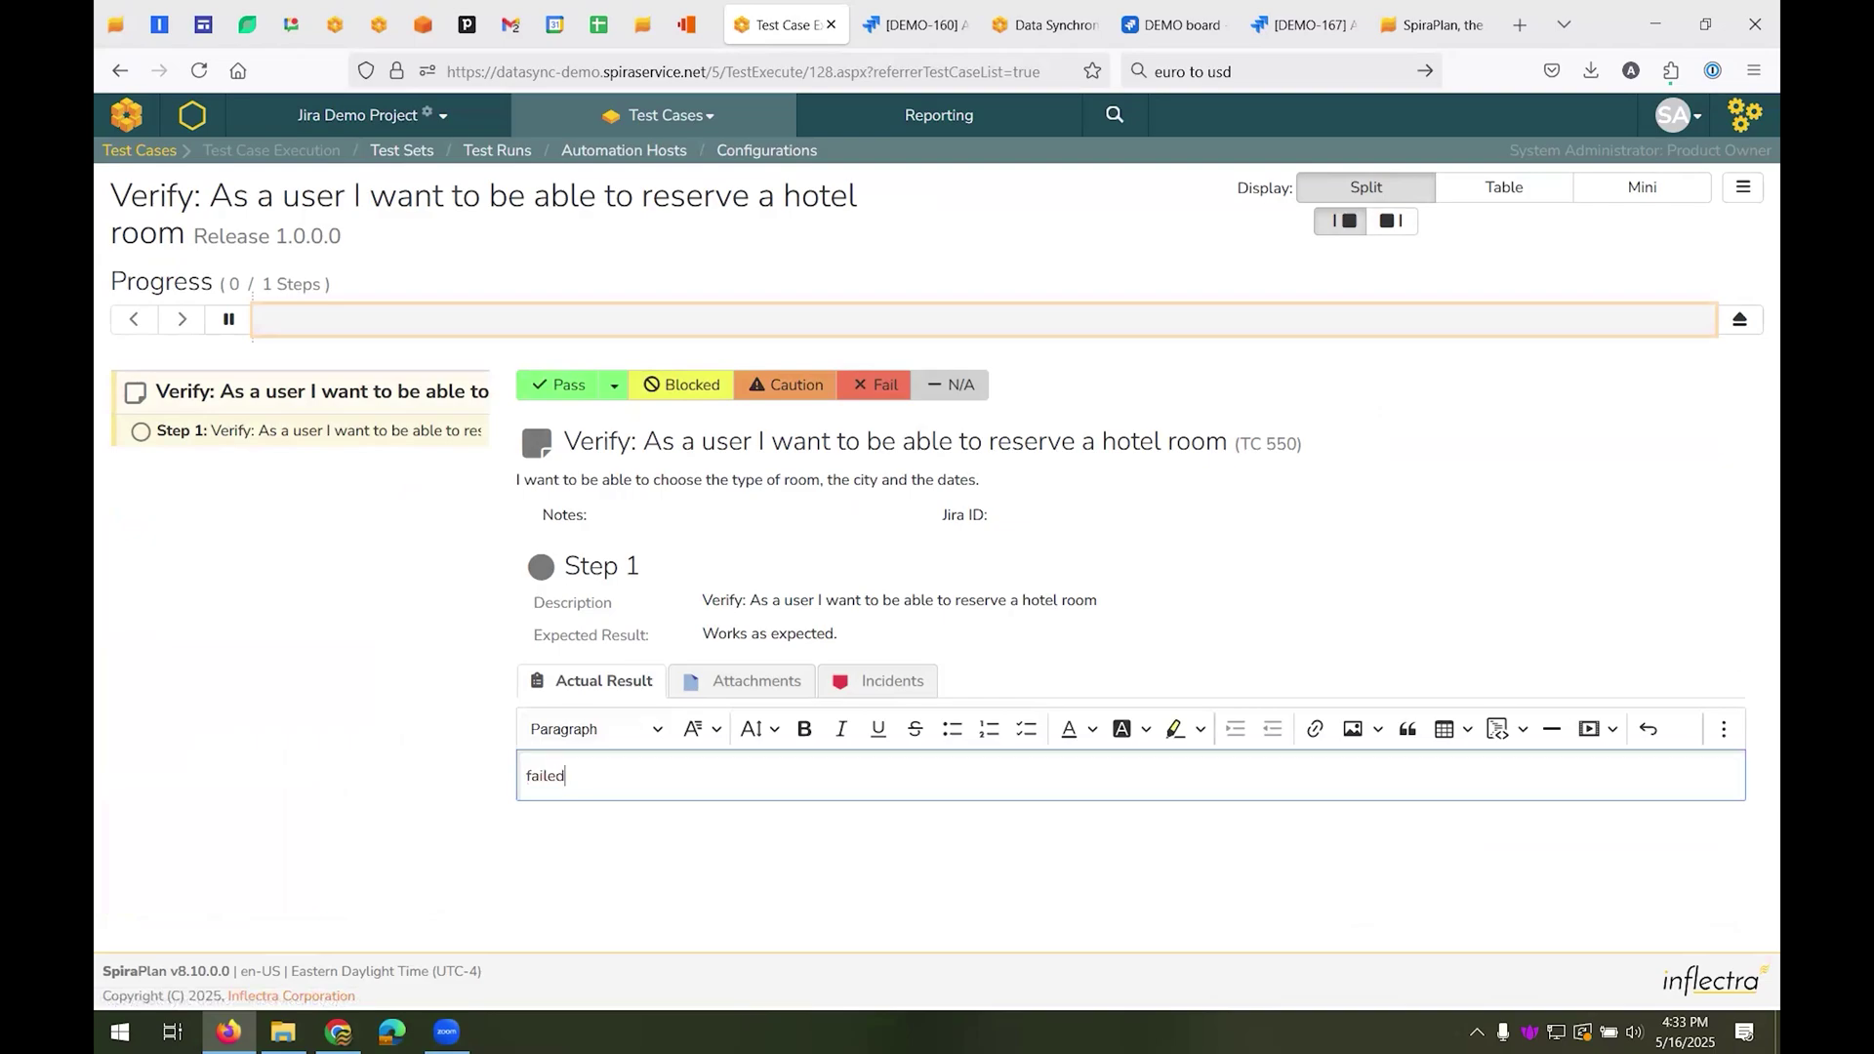
type("failed with missing page error")
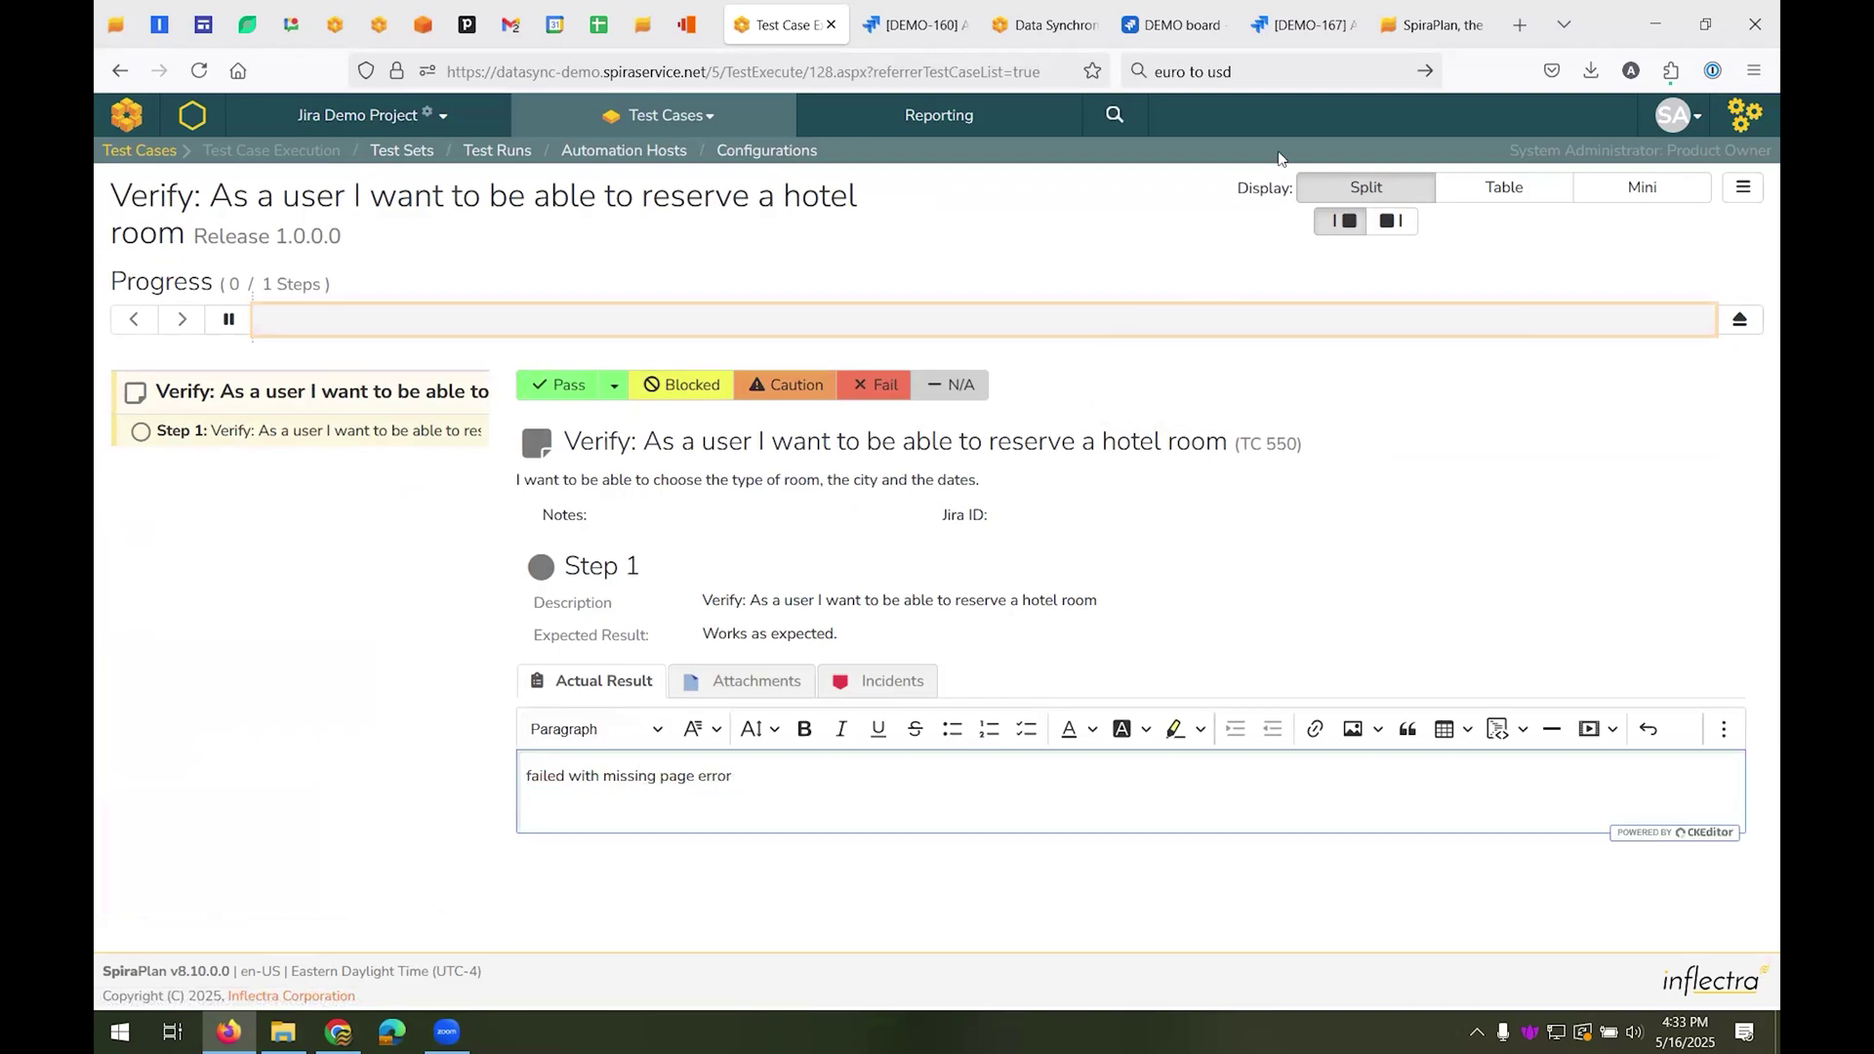
- Try to bring up a missing-page error by adding extra letters to the page name in the Inflectra Codebeamer-vs-SpiraPlan address
left_click(1432, 25)
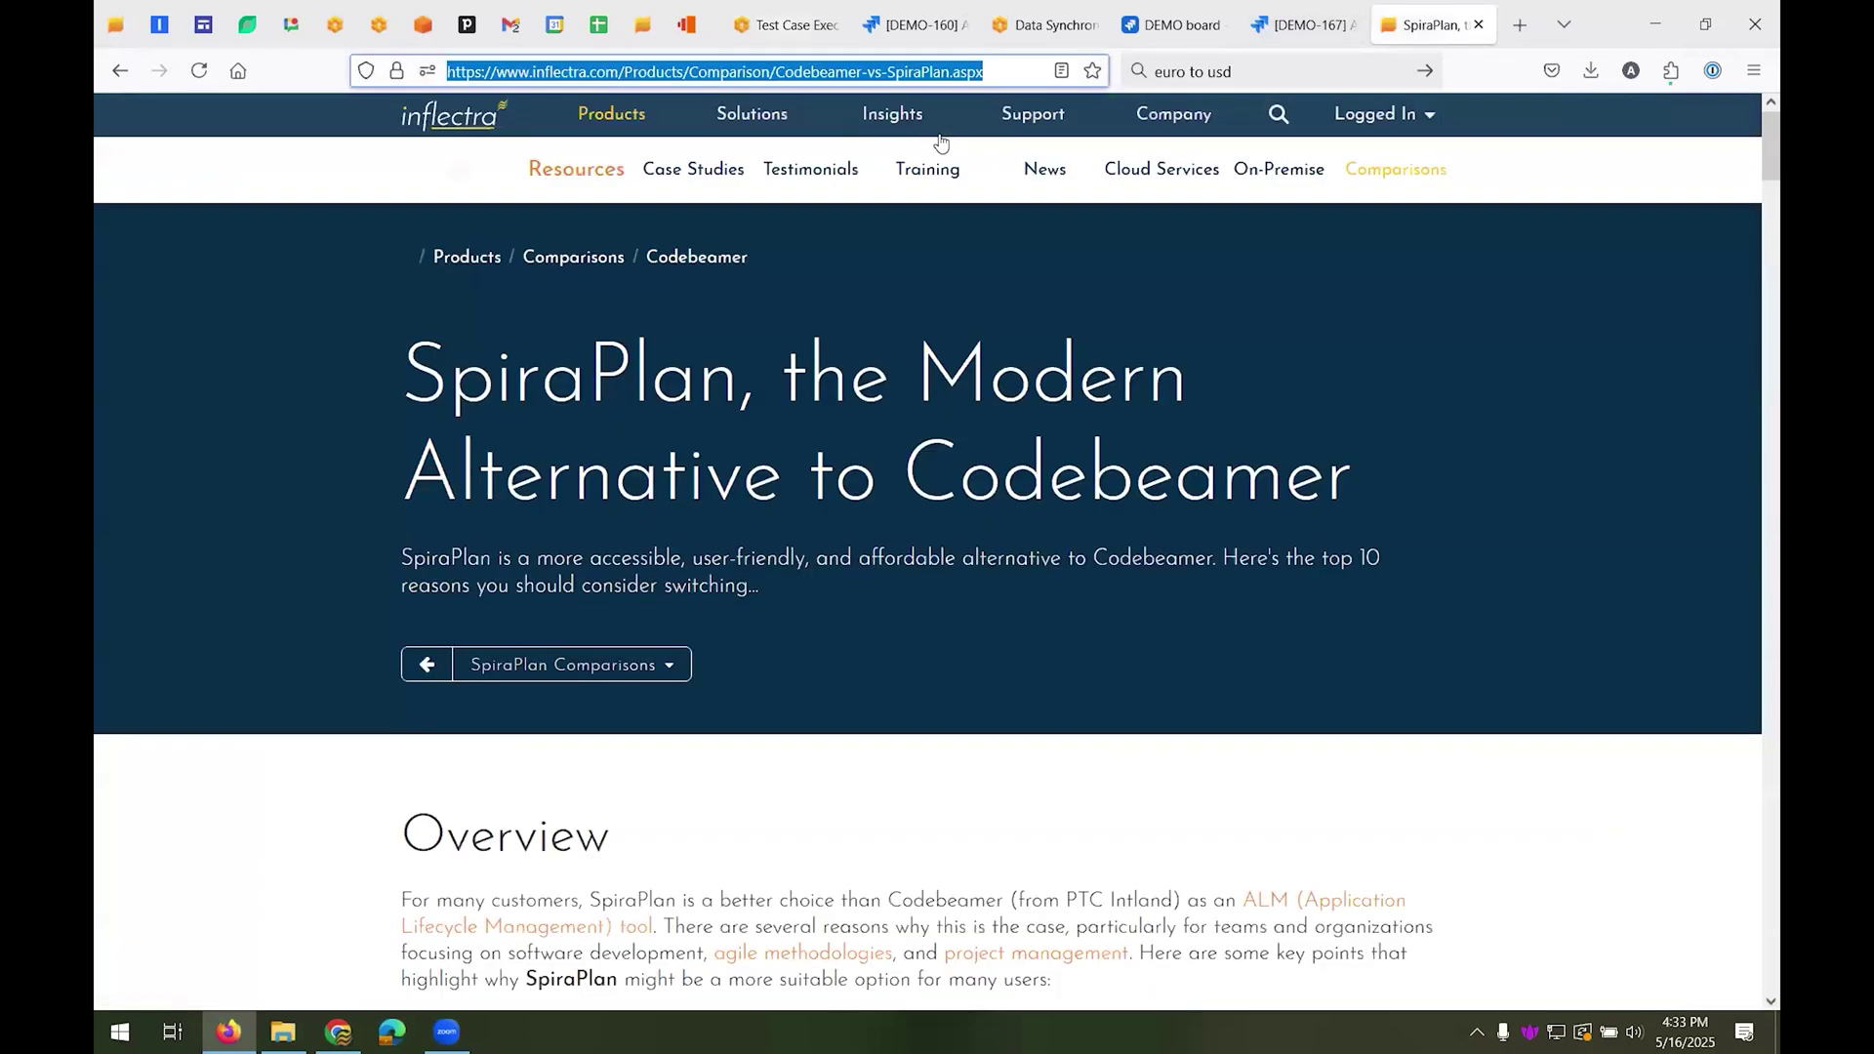
left_click(996, 70)
key("Left")
key("Left")
key("Left")
key("Left")
key("Left")
type("sss")
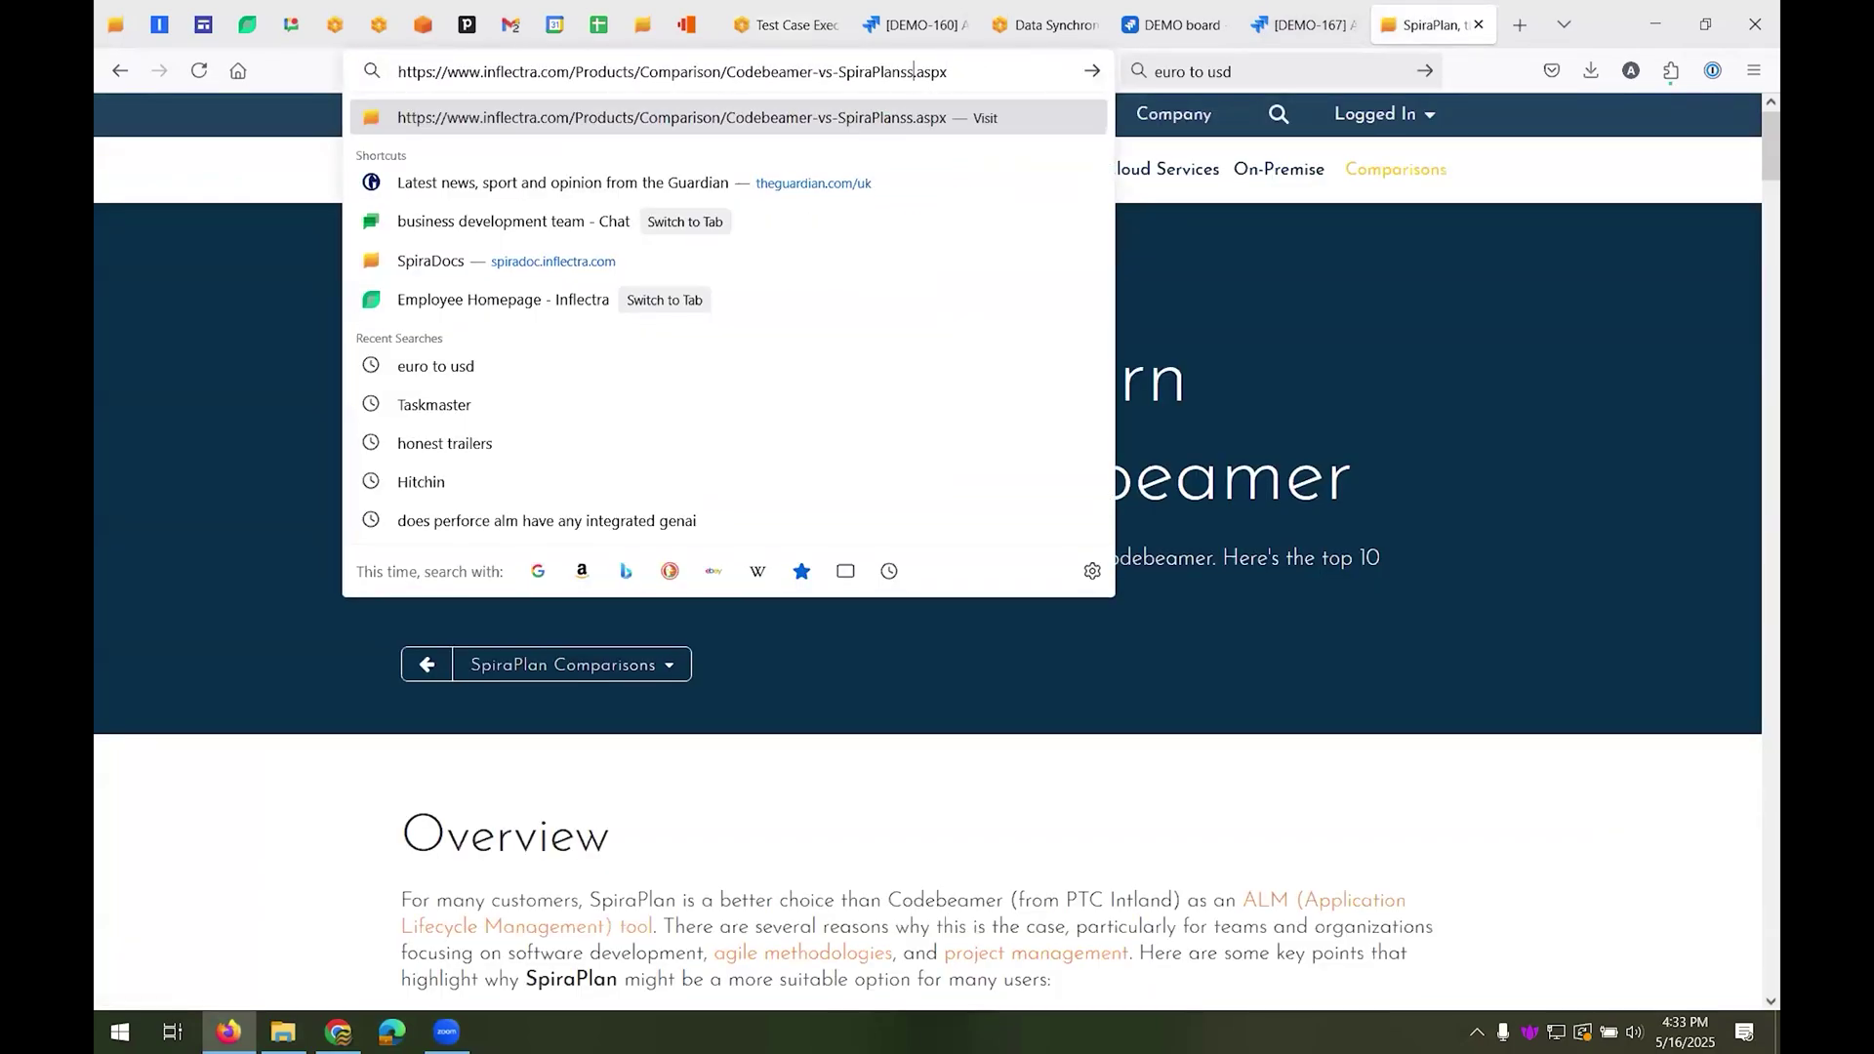
key("Return")
left_click(959, 70)
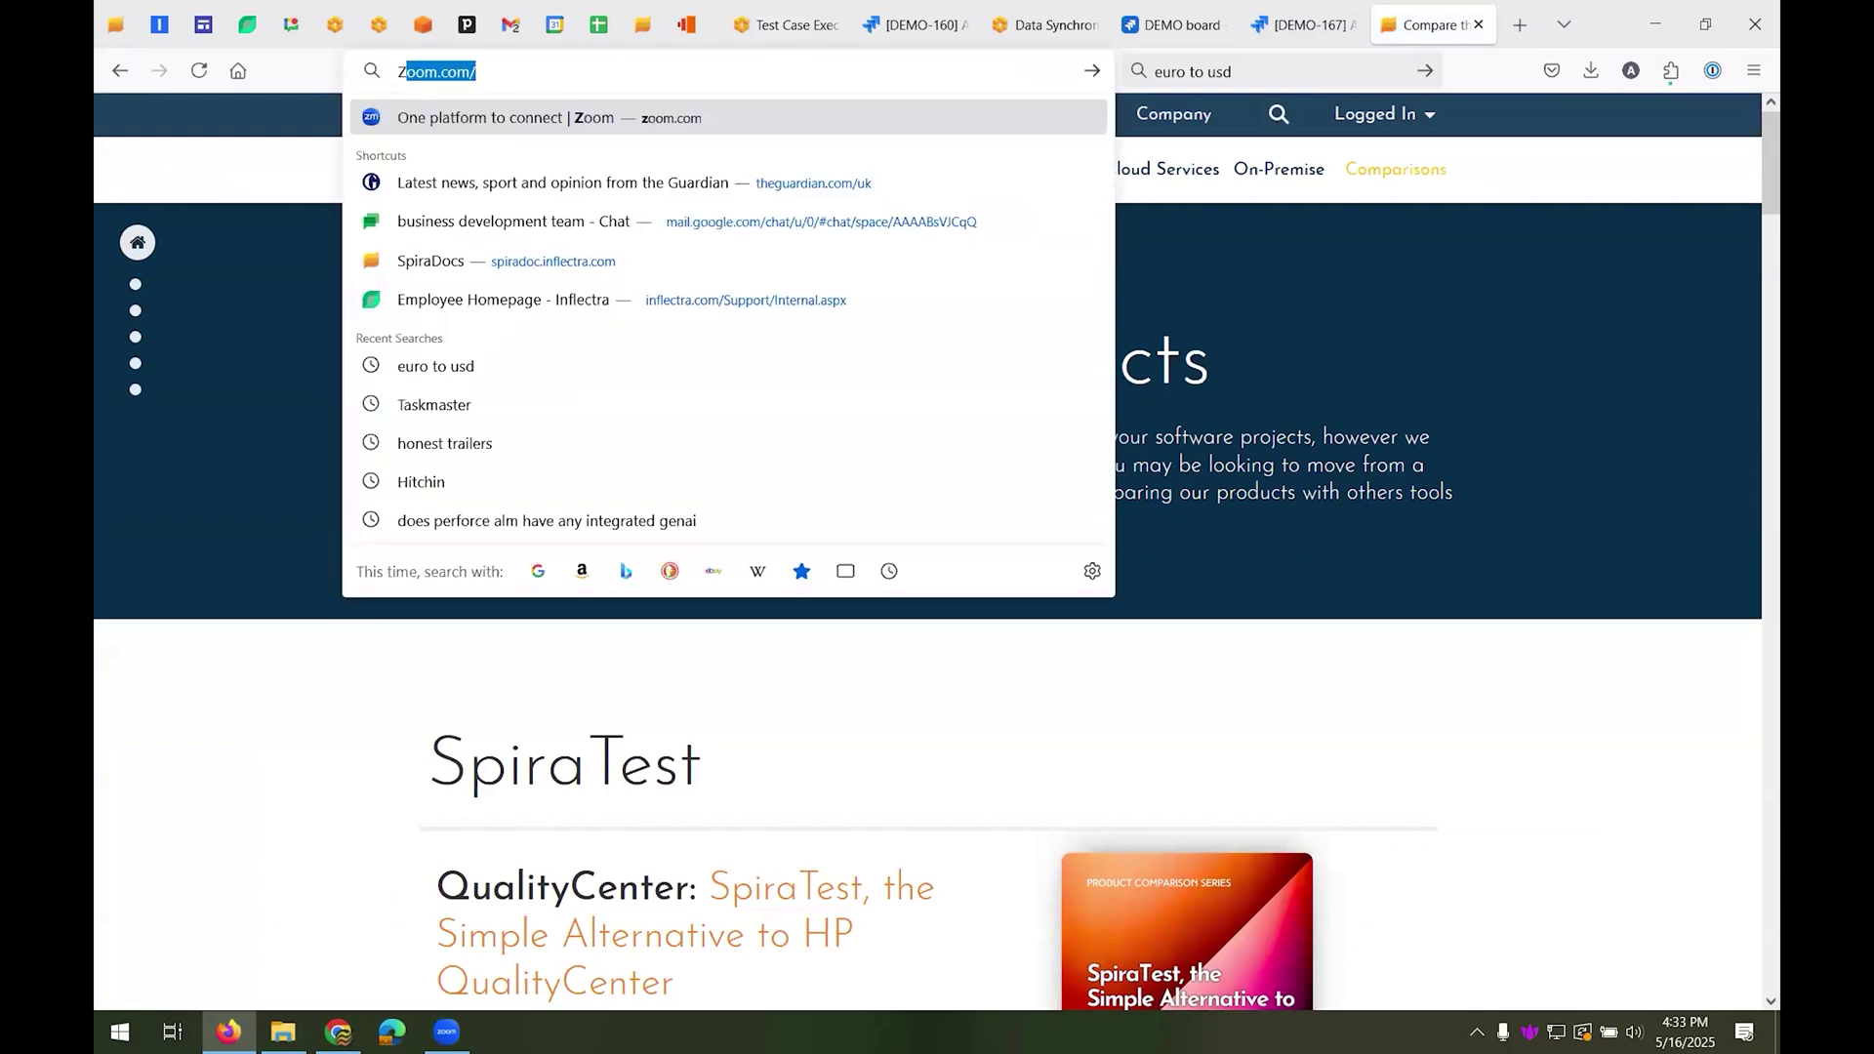
type("zz")
key("BackSpace")
key("BackSpace")
type("www.lib")
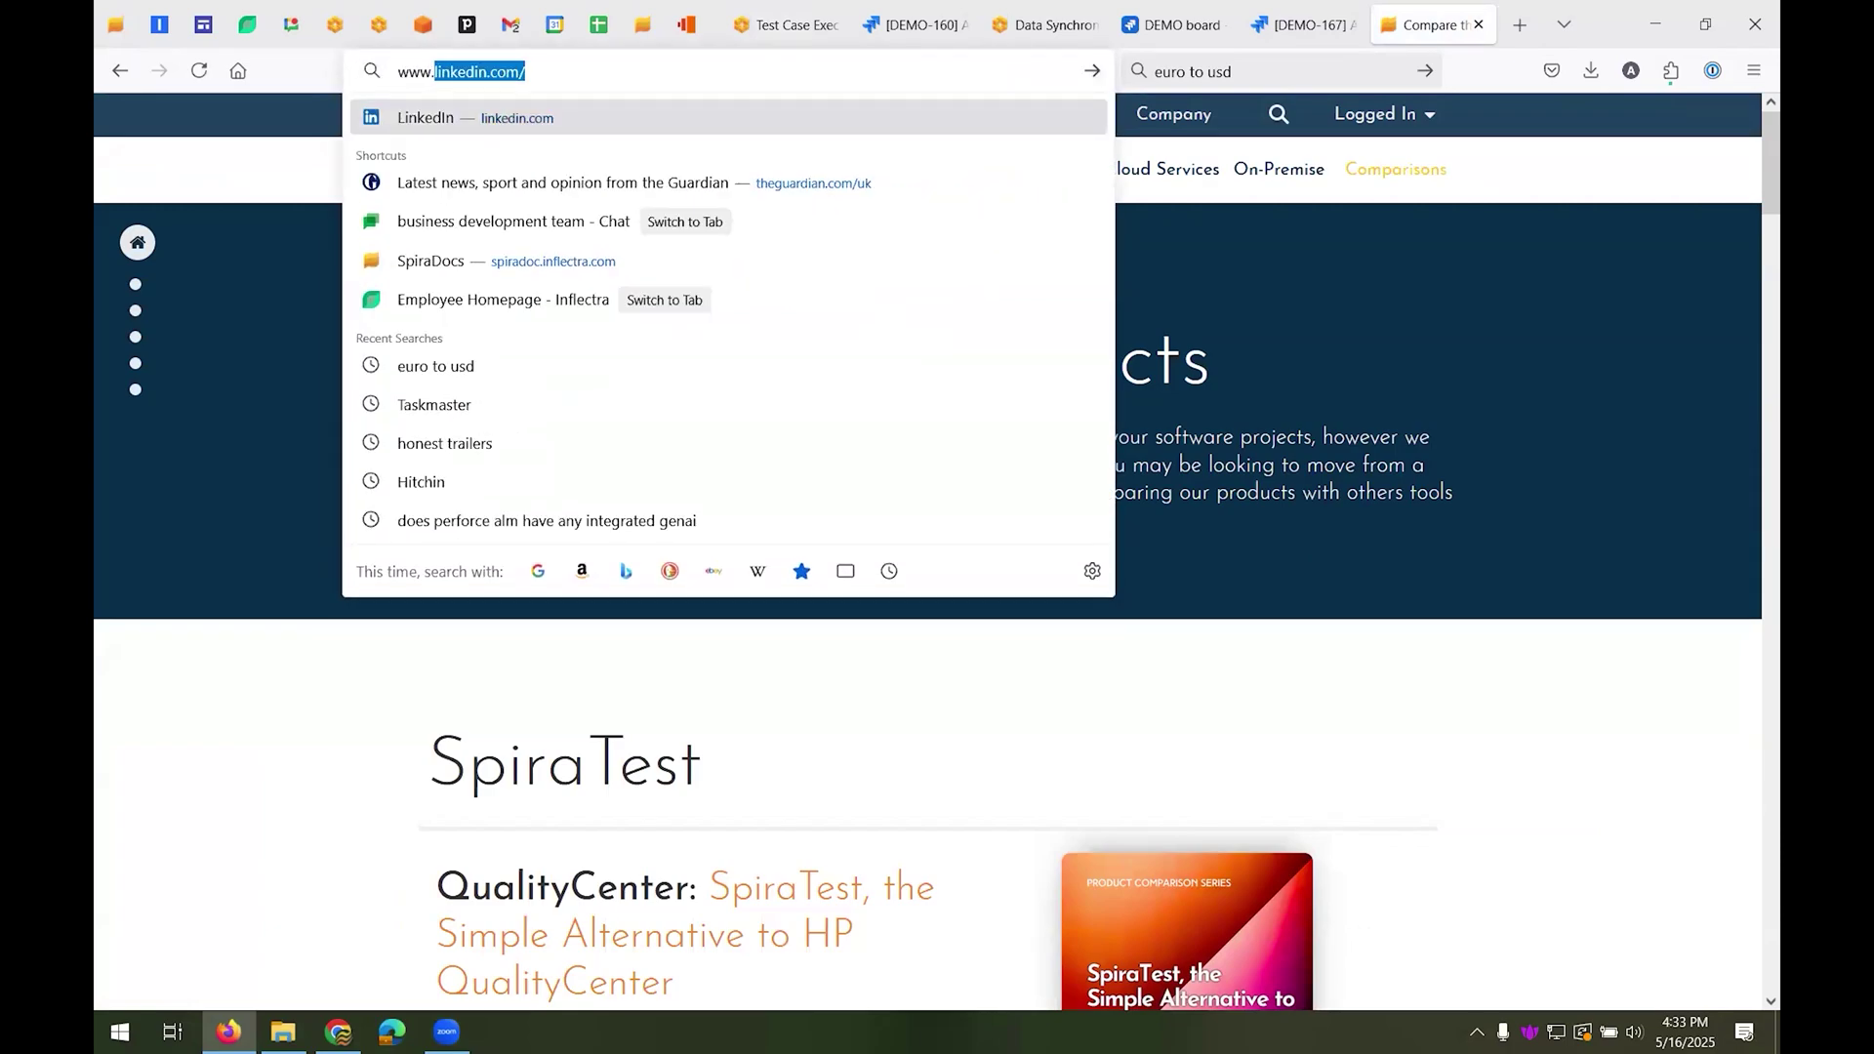
type("r")
key("Down")
key("Down")
key("Down")
key("Return")
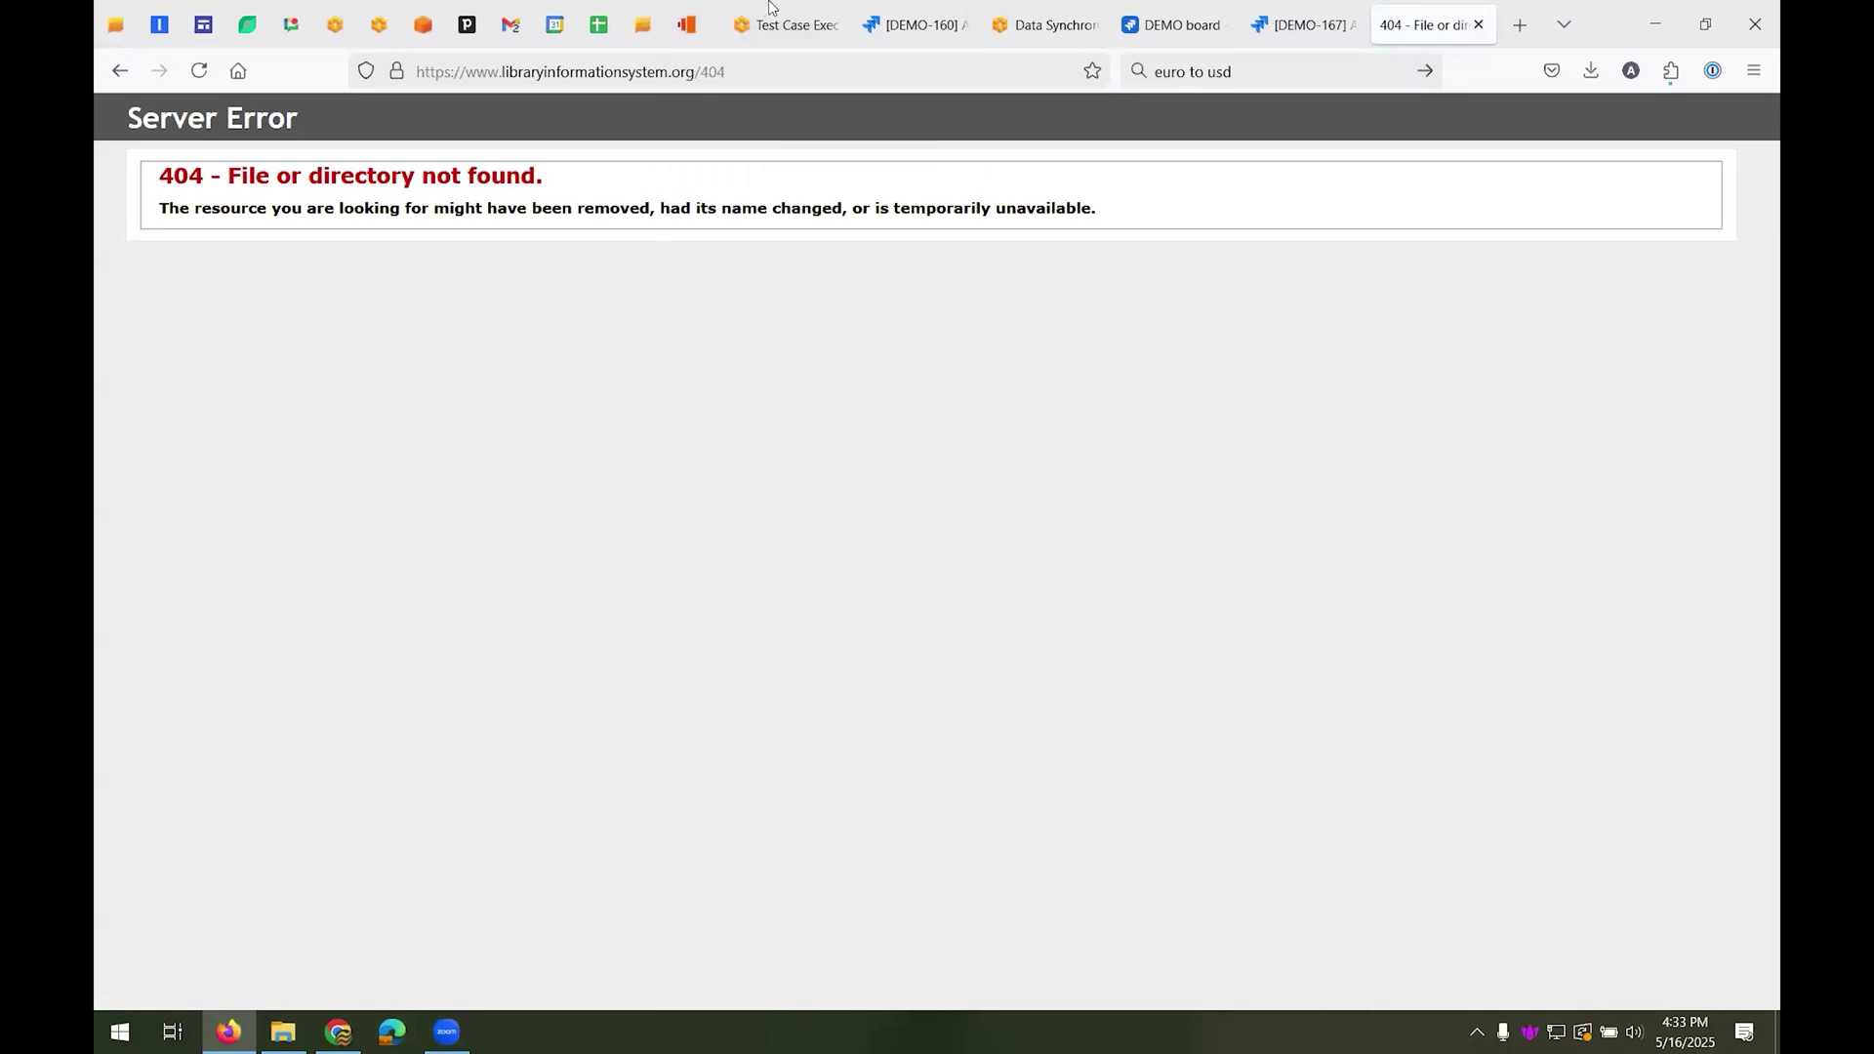
left_click(786, 25)
key("ctrl+v")
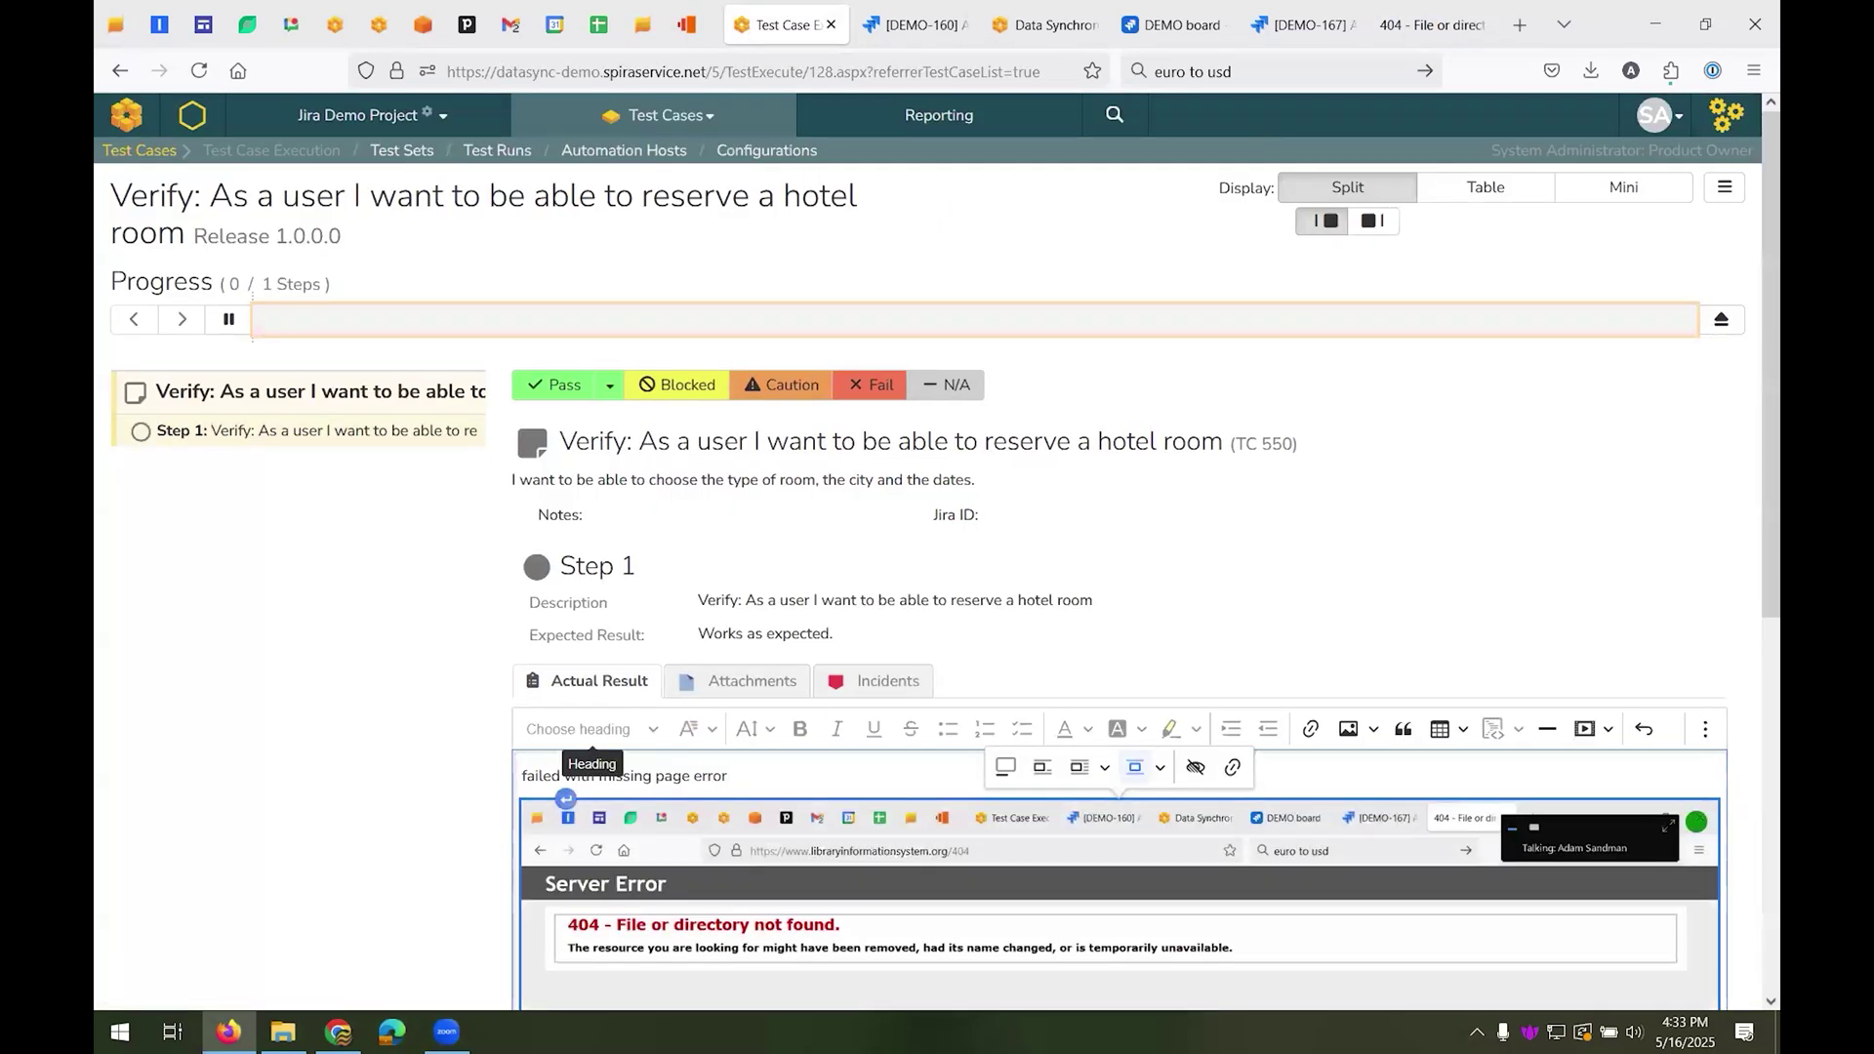
- Fill in a new incident for the step named "Missing page when trying to book a hotel room" with priority 2 - High and Component 1
scroll(585, 729, "down", 2)
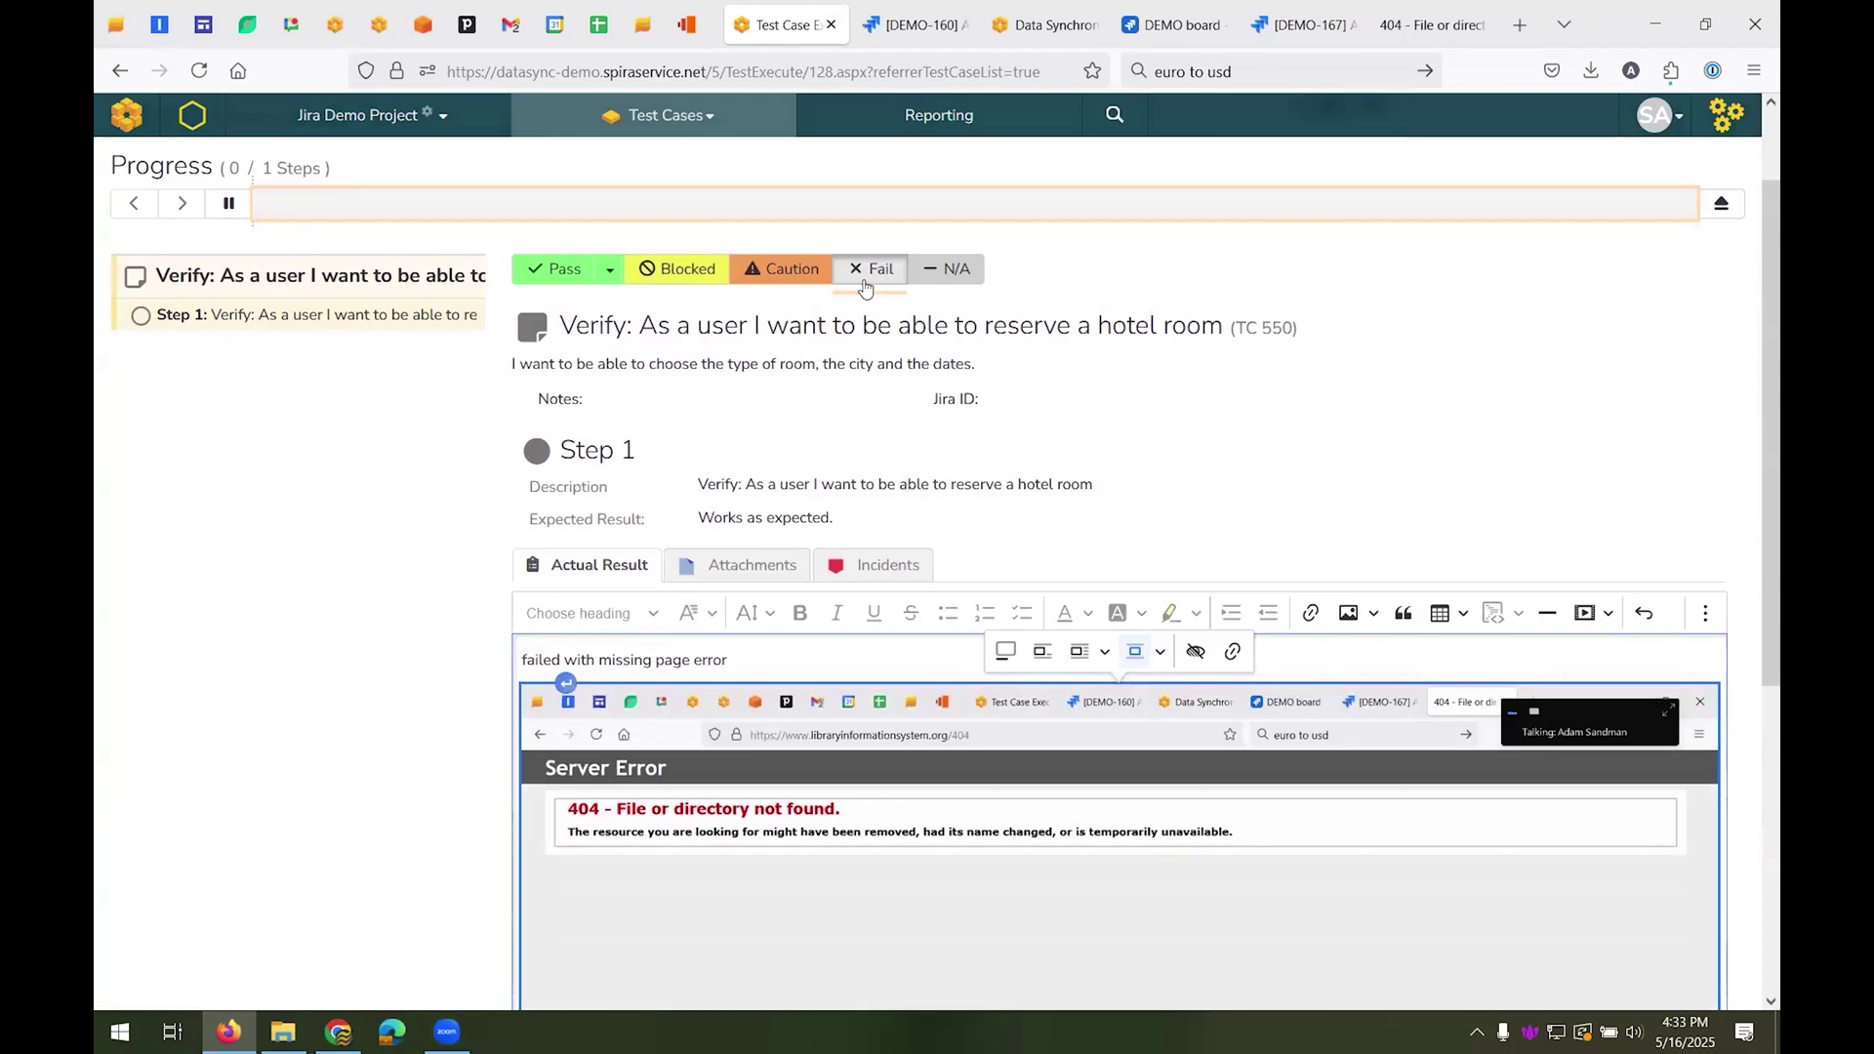
left_click(892, 572)
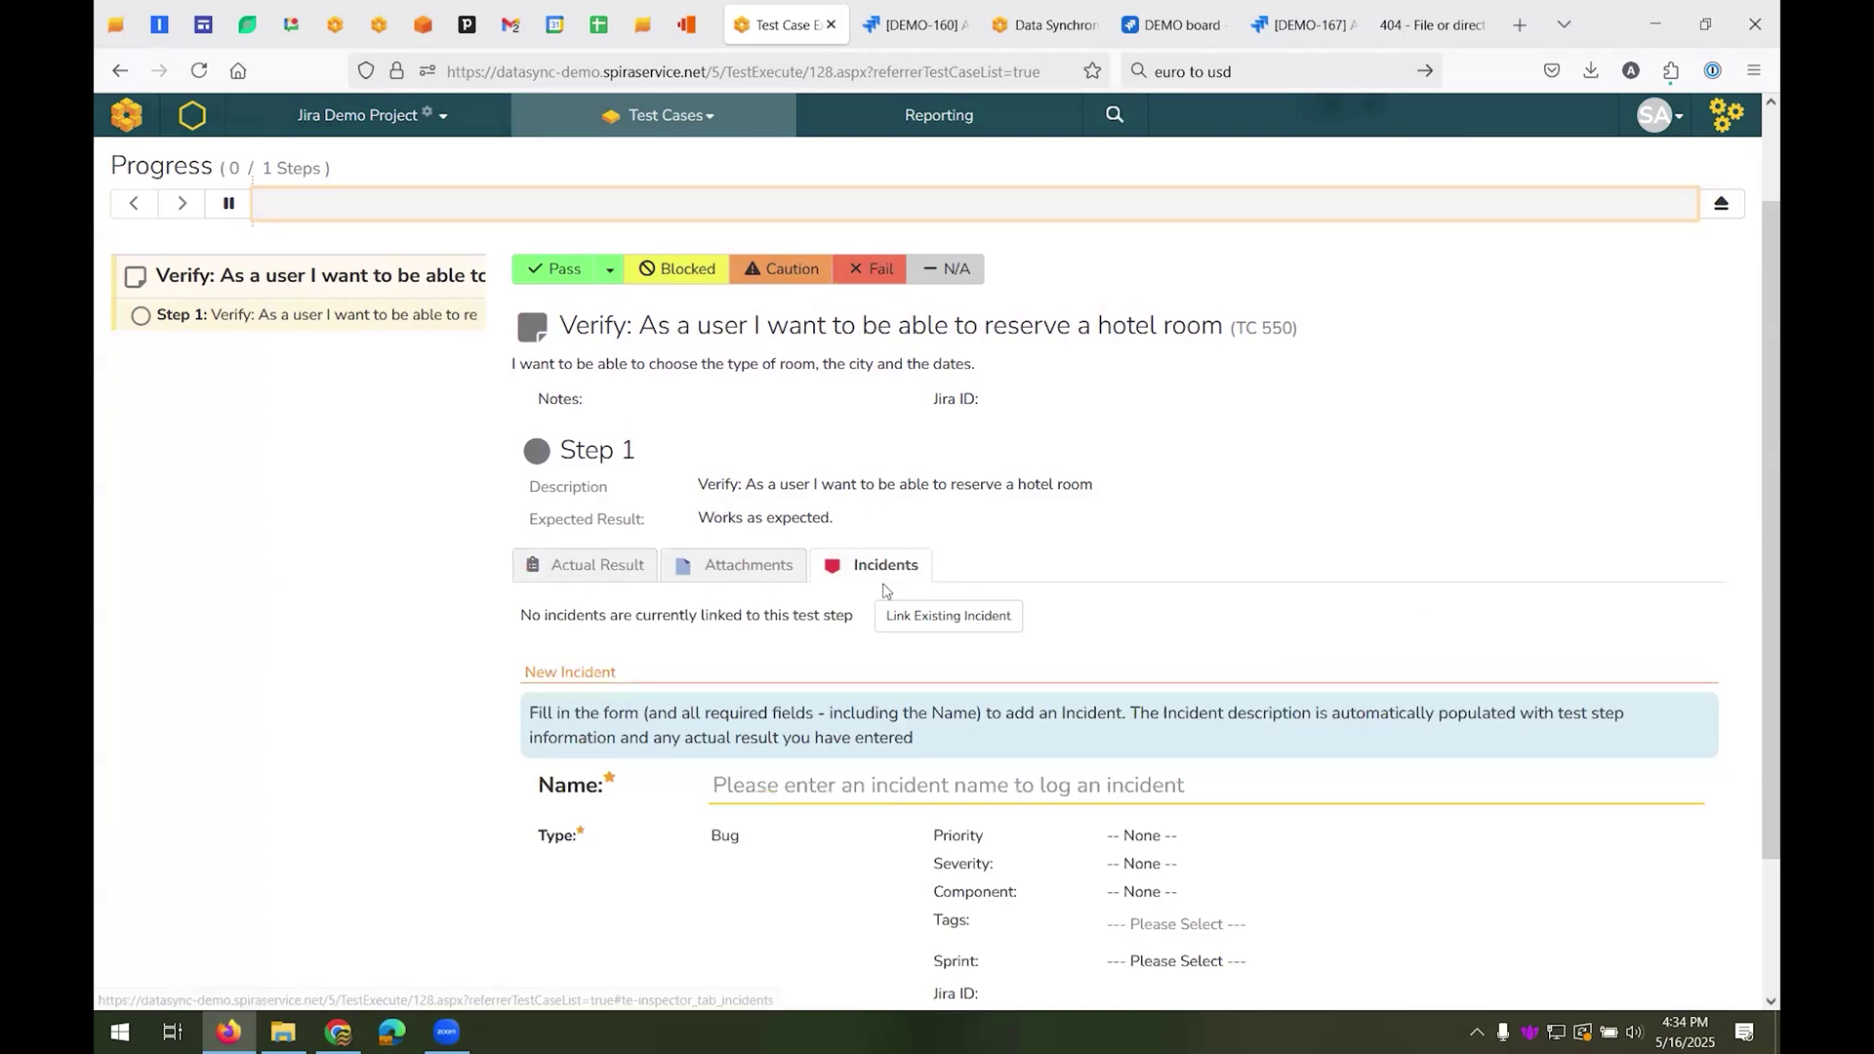
left_click(818, 783)
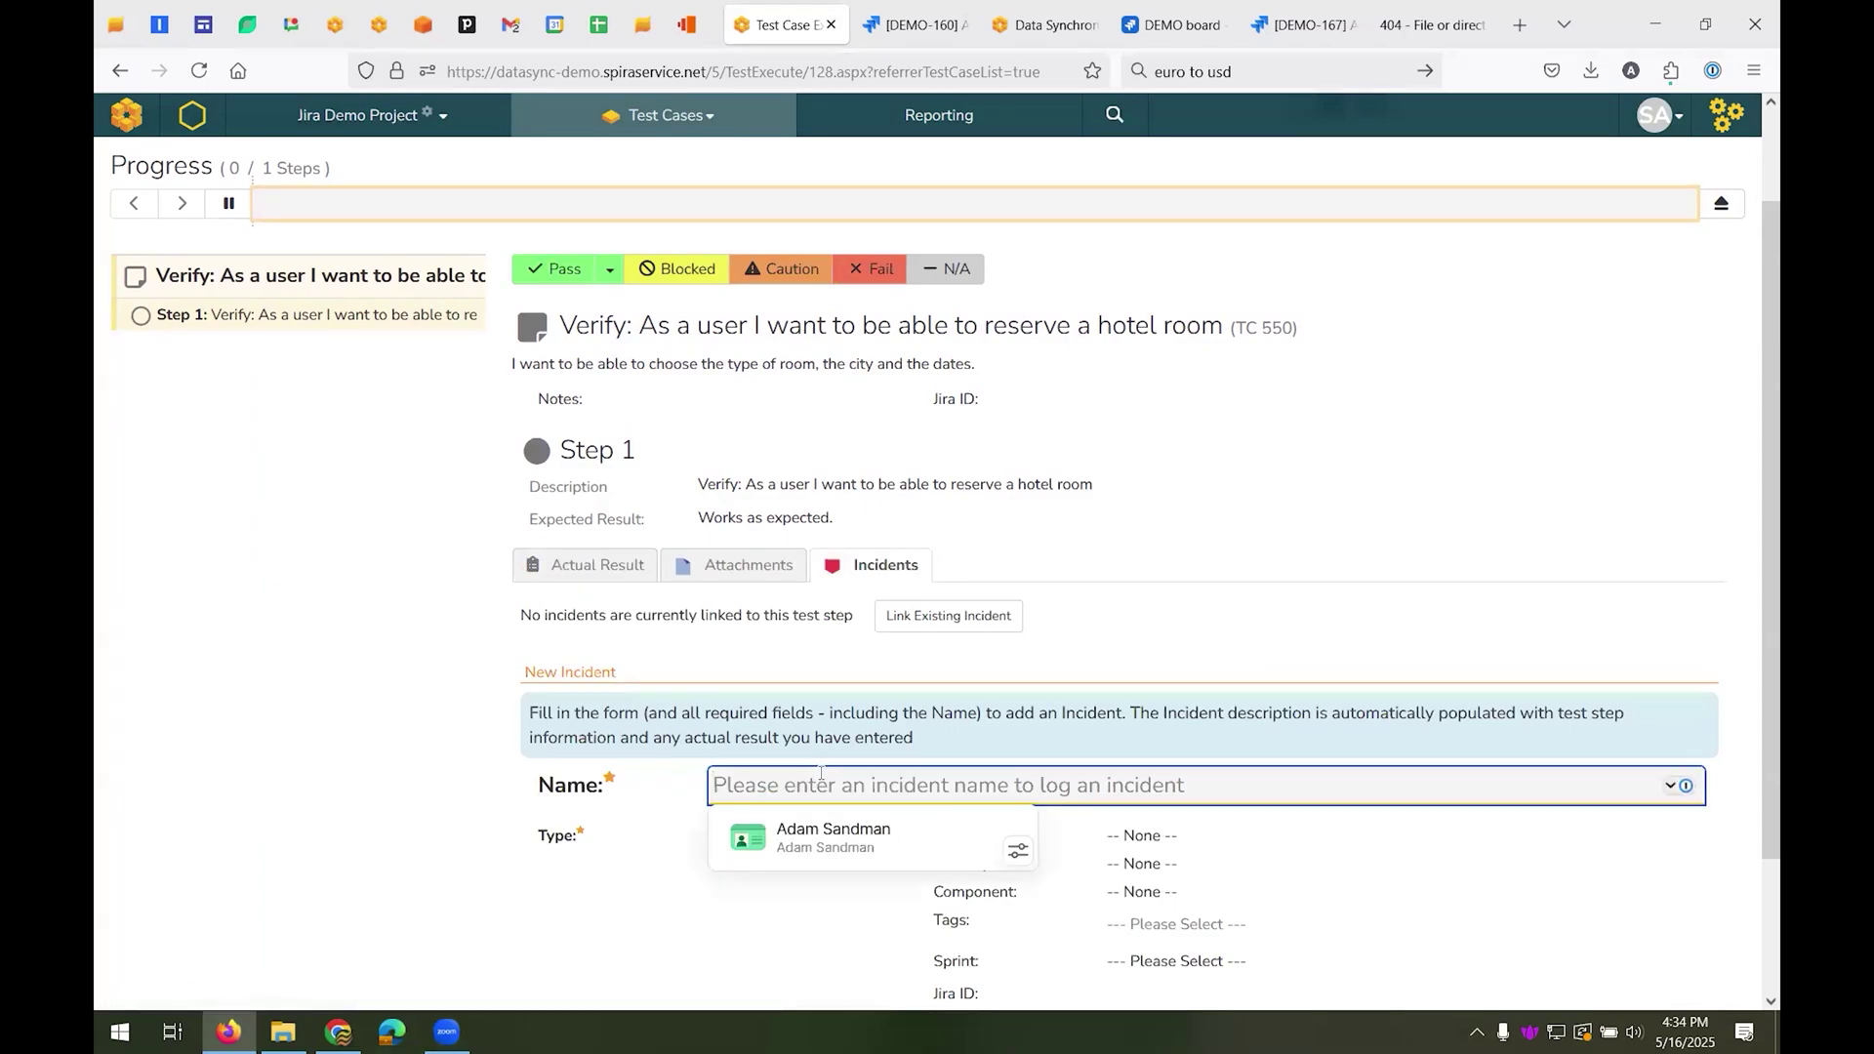
type("Missing page when t")
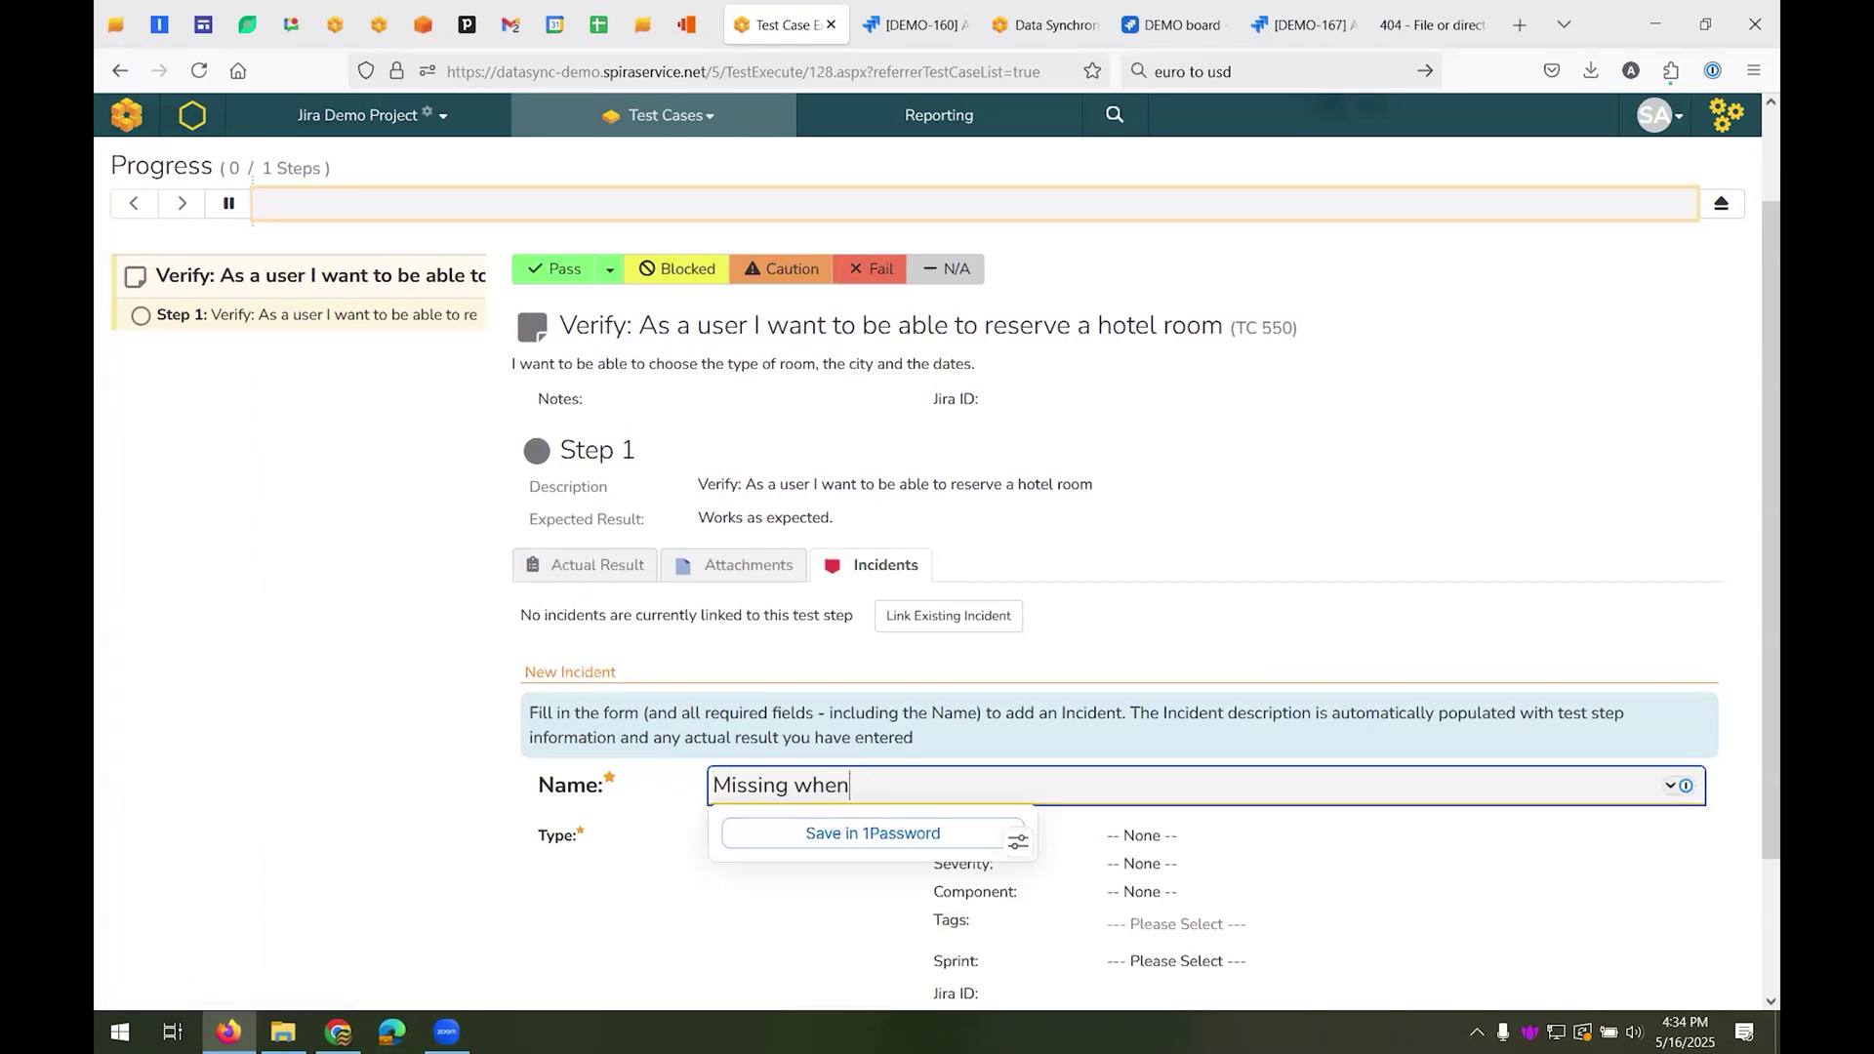
type("rying to book a hotel room")
scroll(916, 770, "down", 1)
left_click(1141, 719)
left_click(1239, 815)
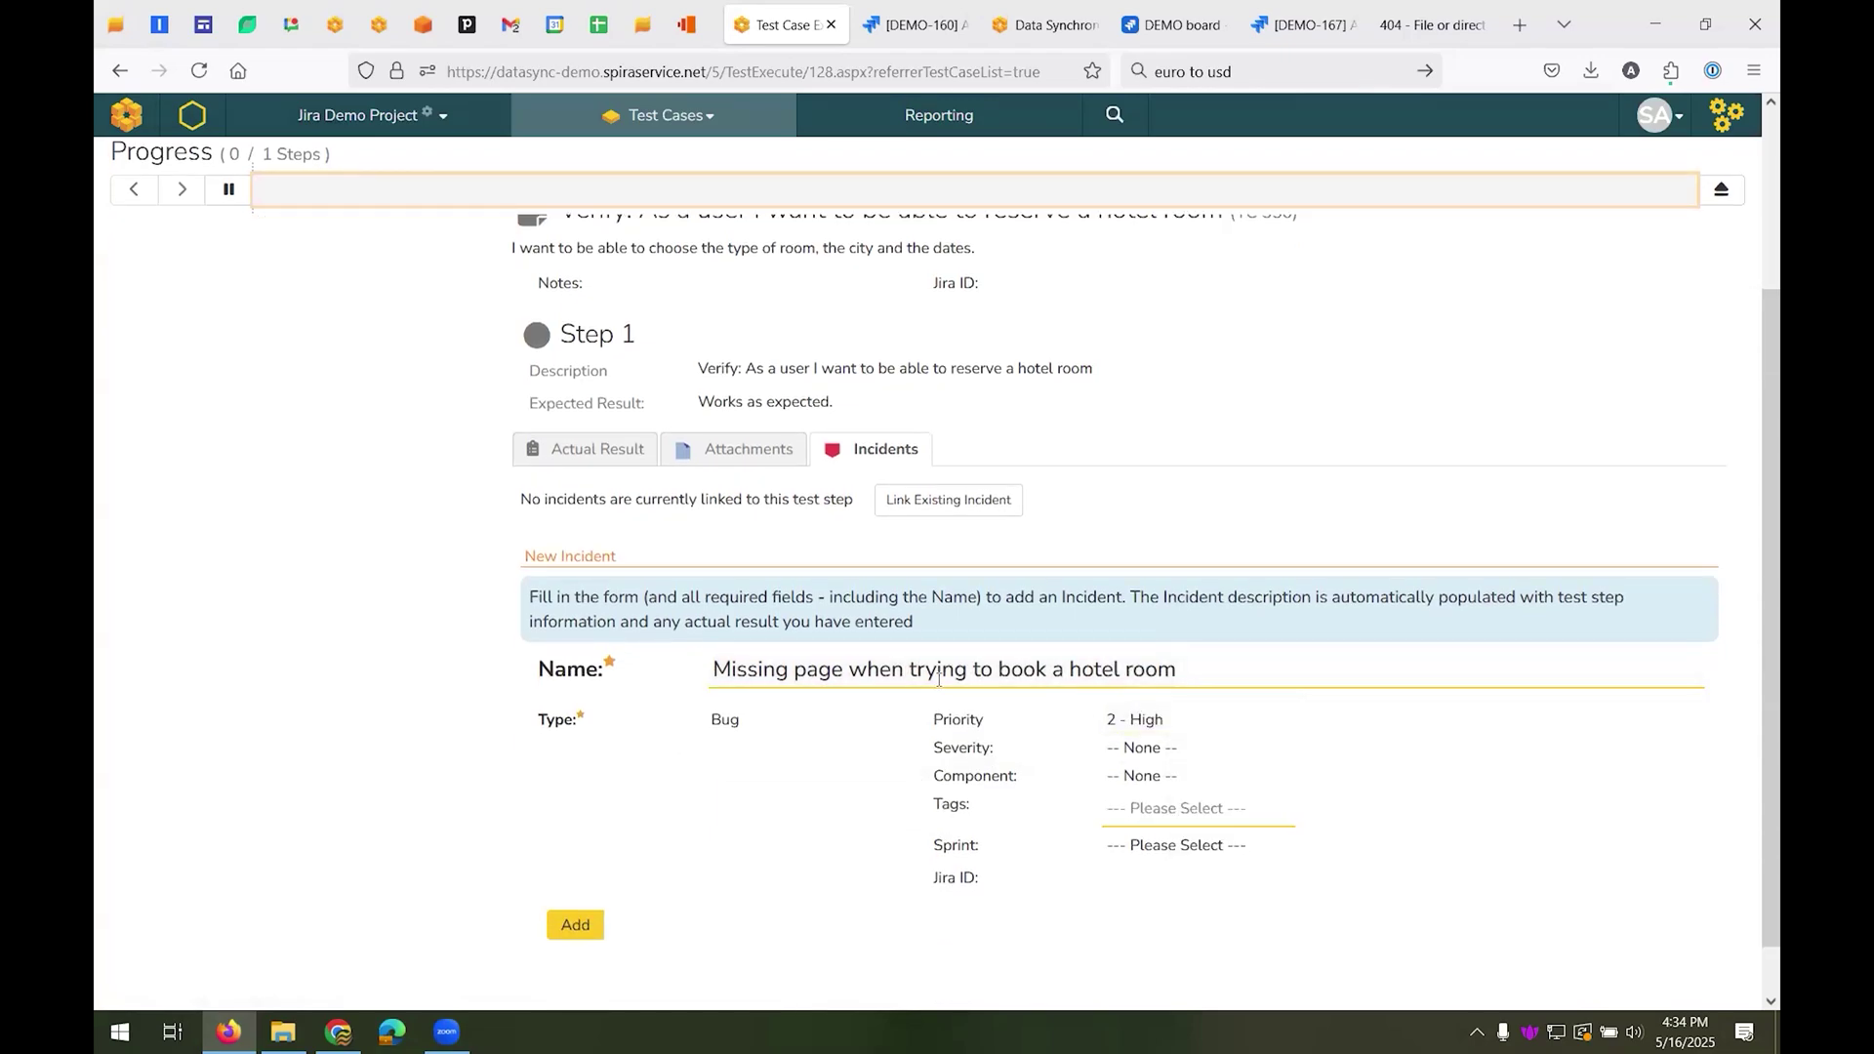
left_click(1142, 775)
left_click(1171, 837)
- Mark Step 1 as failed and finish the test execution
scroll(667, 645, "up", 2)
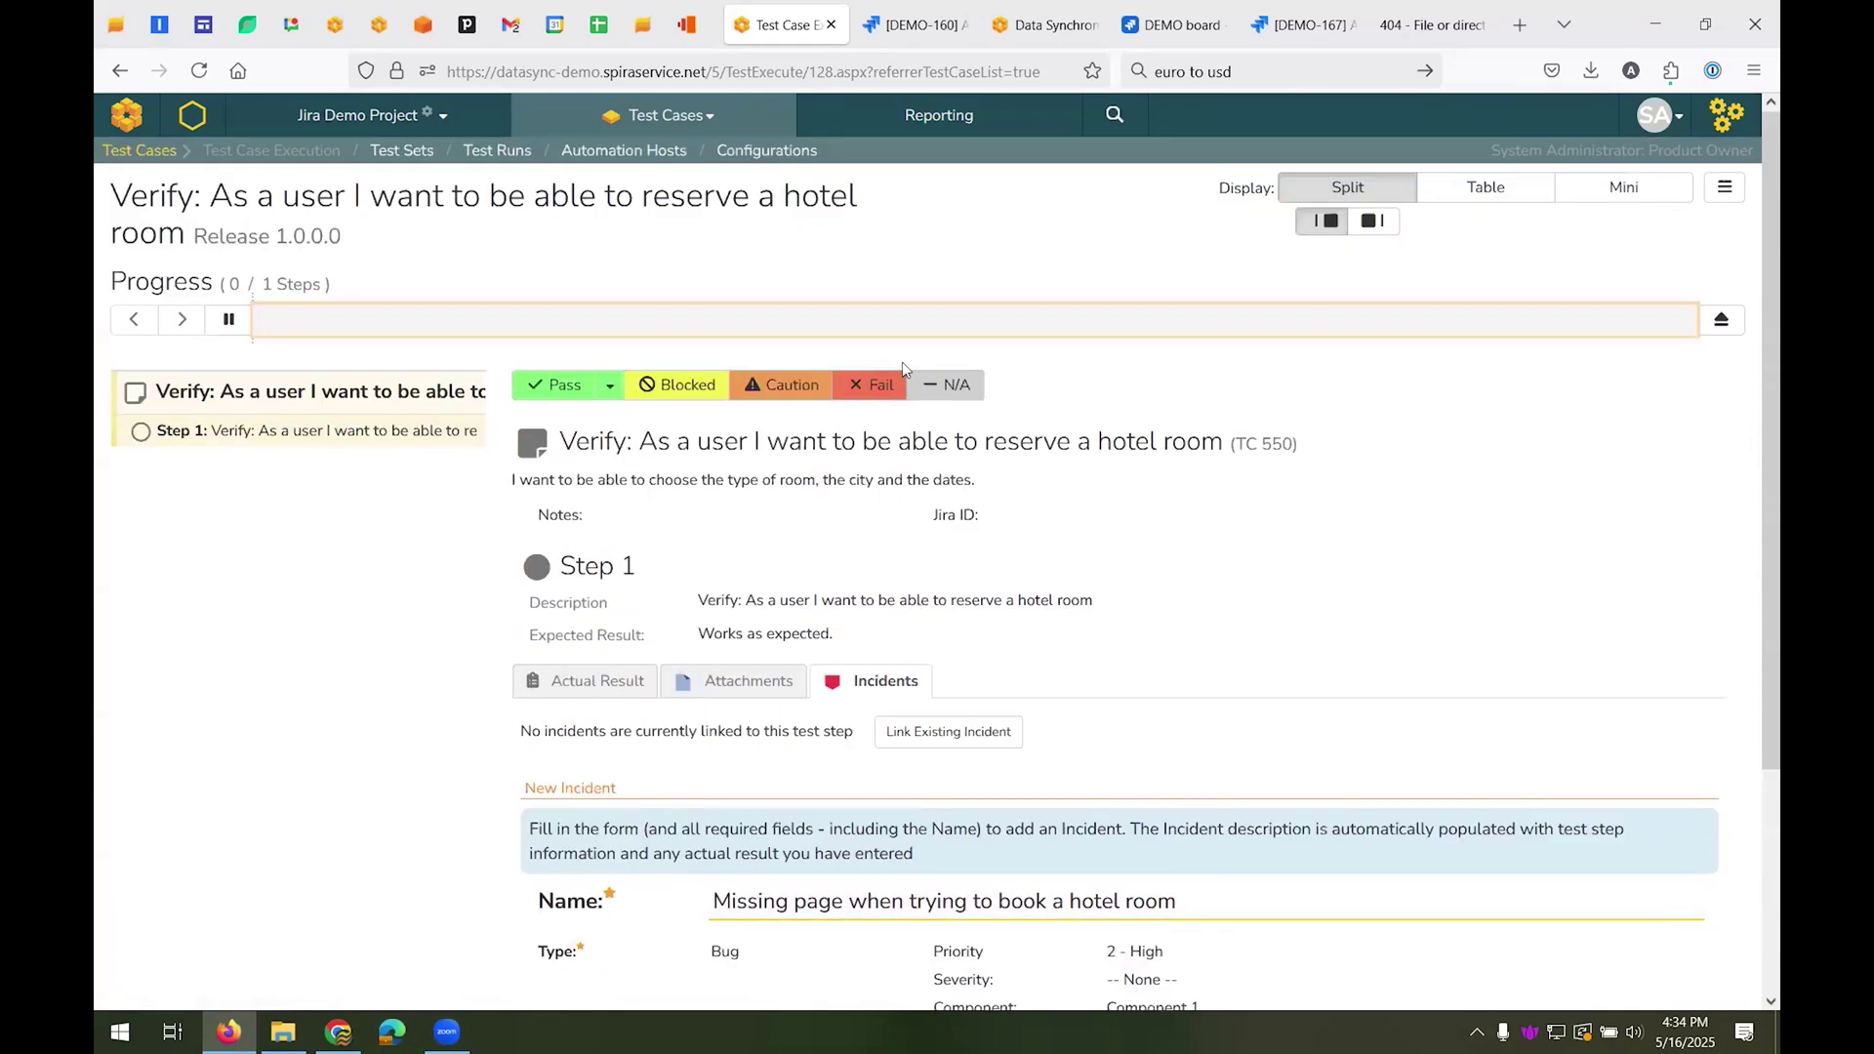
left_click(875, 394)
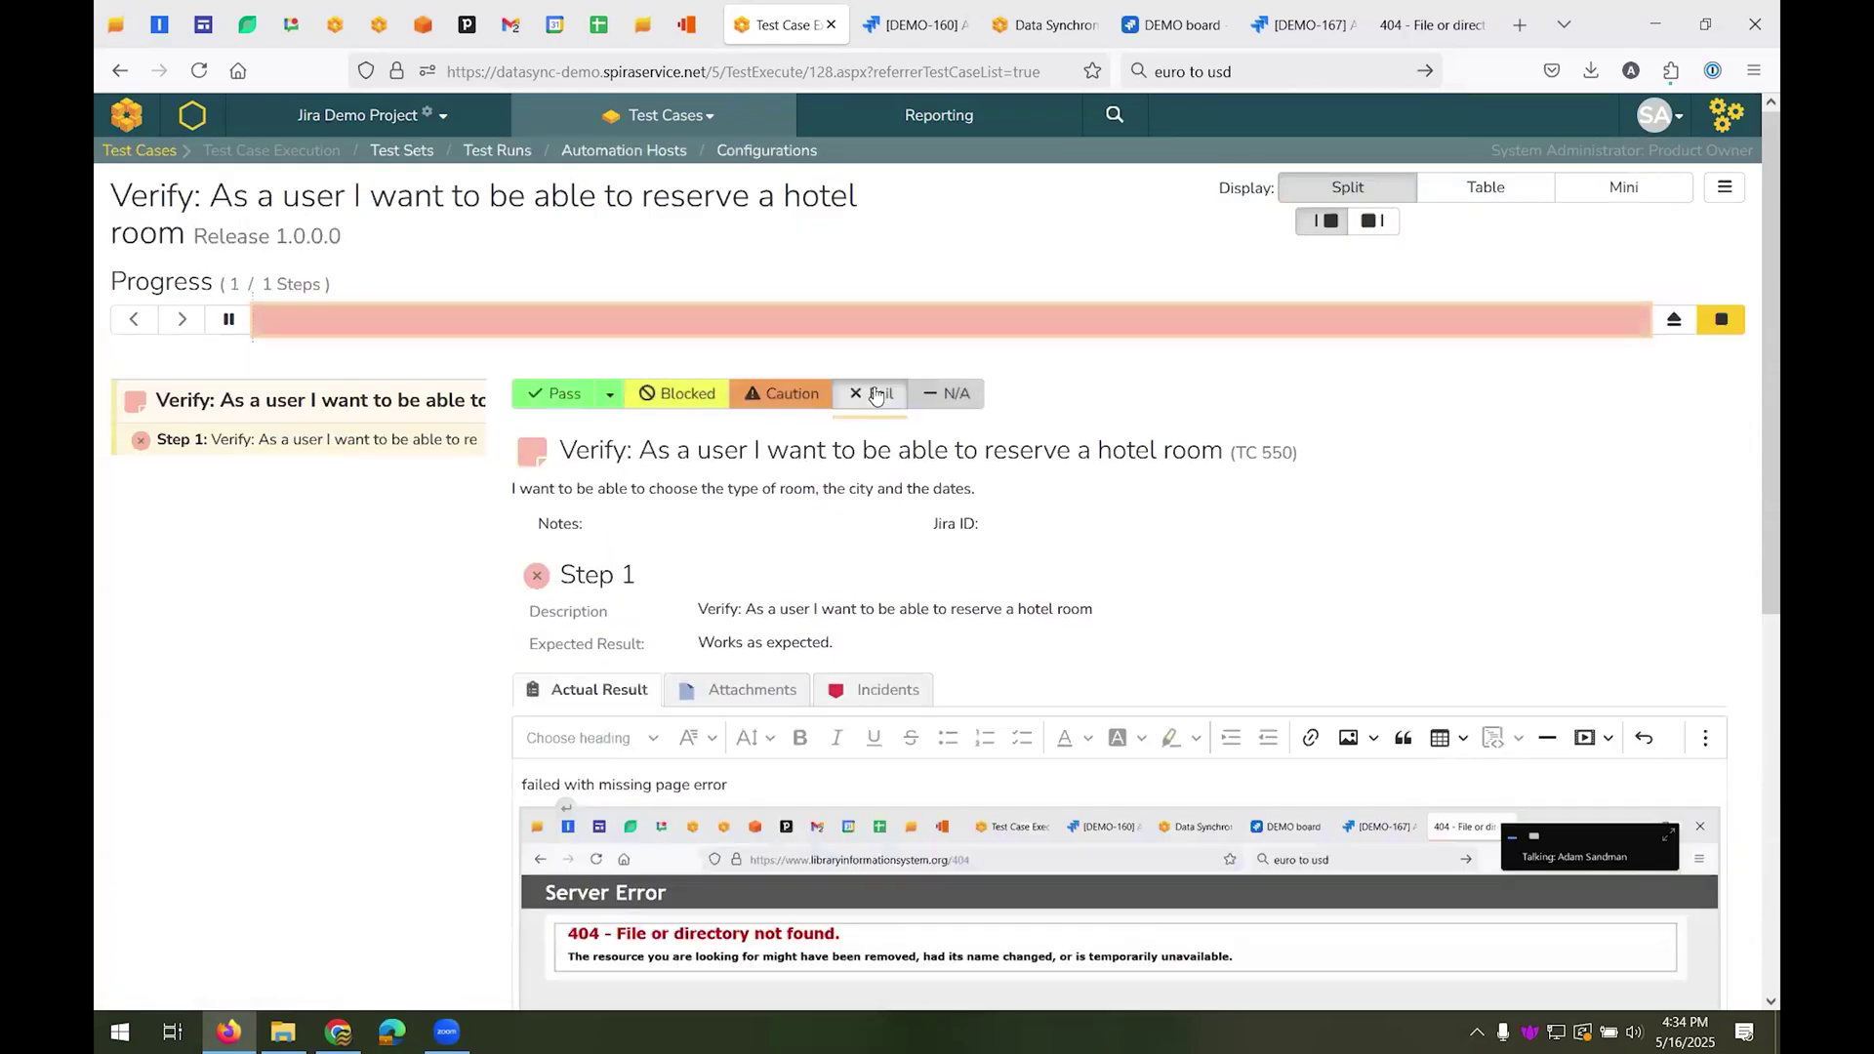
left_click(1721, 320)
left_click(1011, 597)
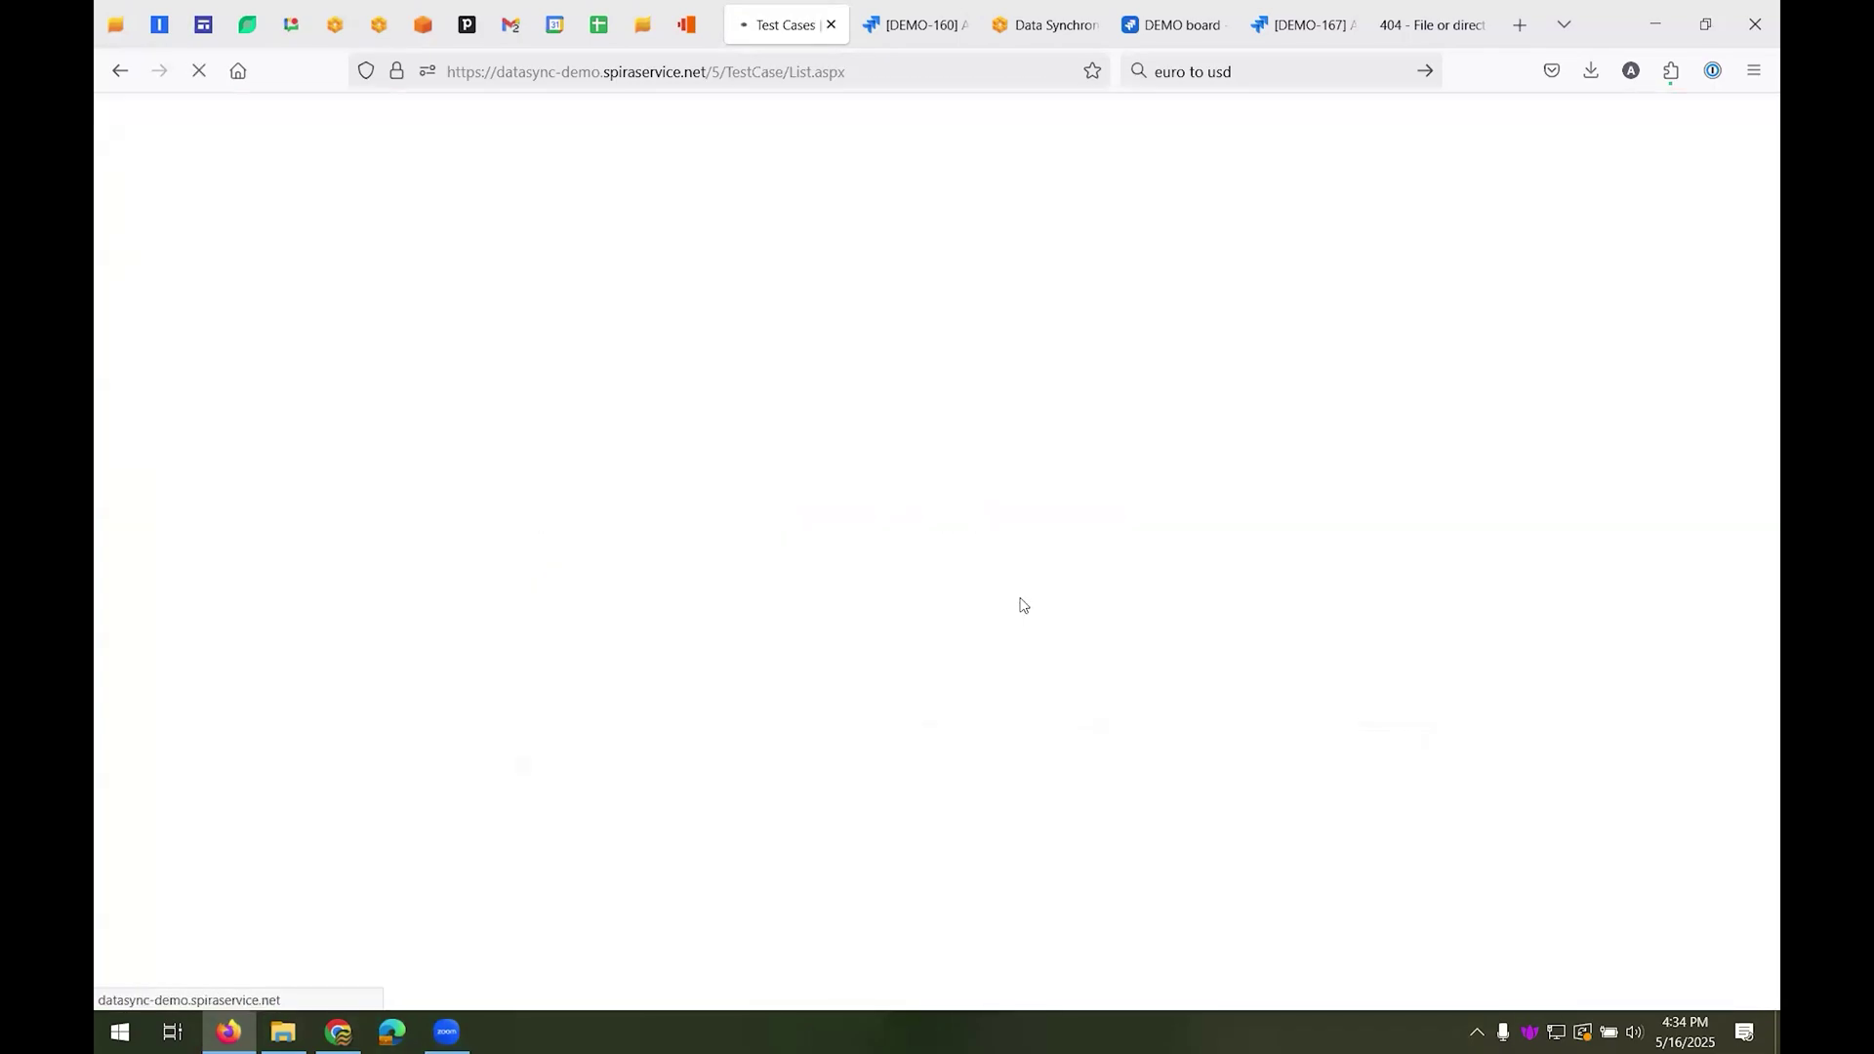
- Open the "Missing page when trying to book a hotel room" incident from the incidents list and review its description and embedded screenshot
left_click(687, 122)
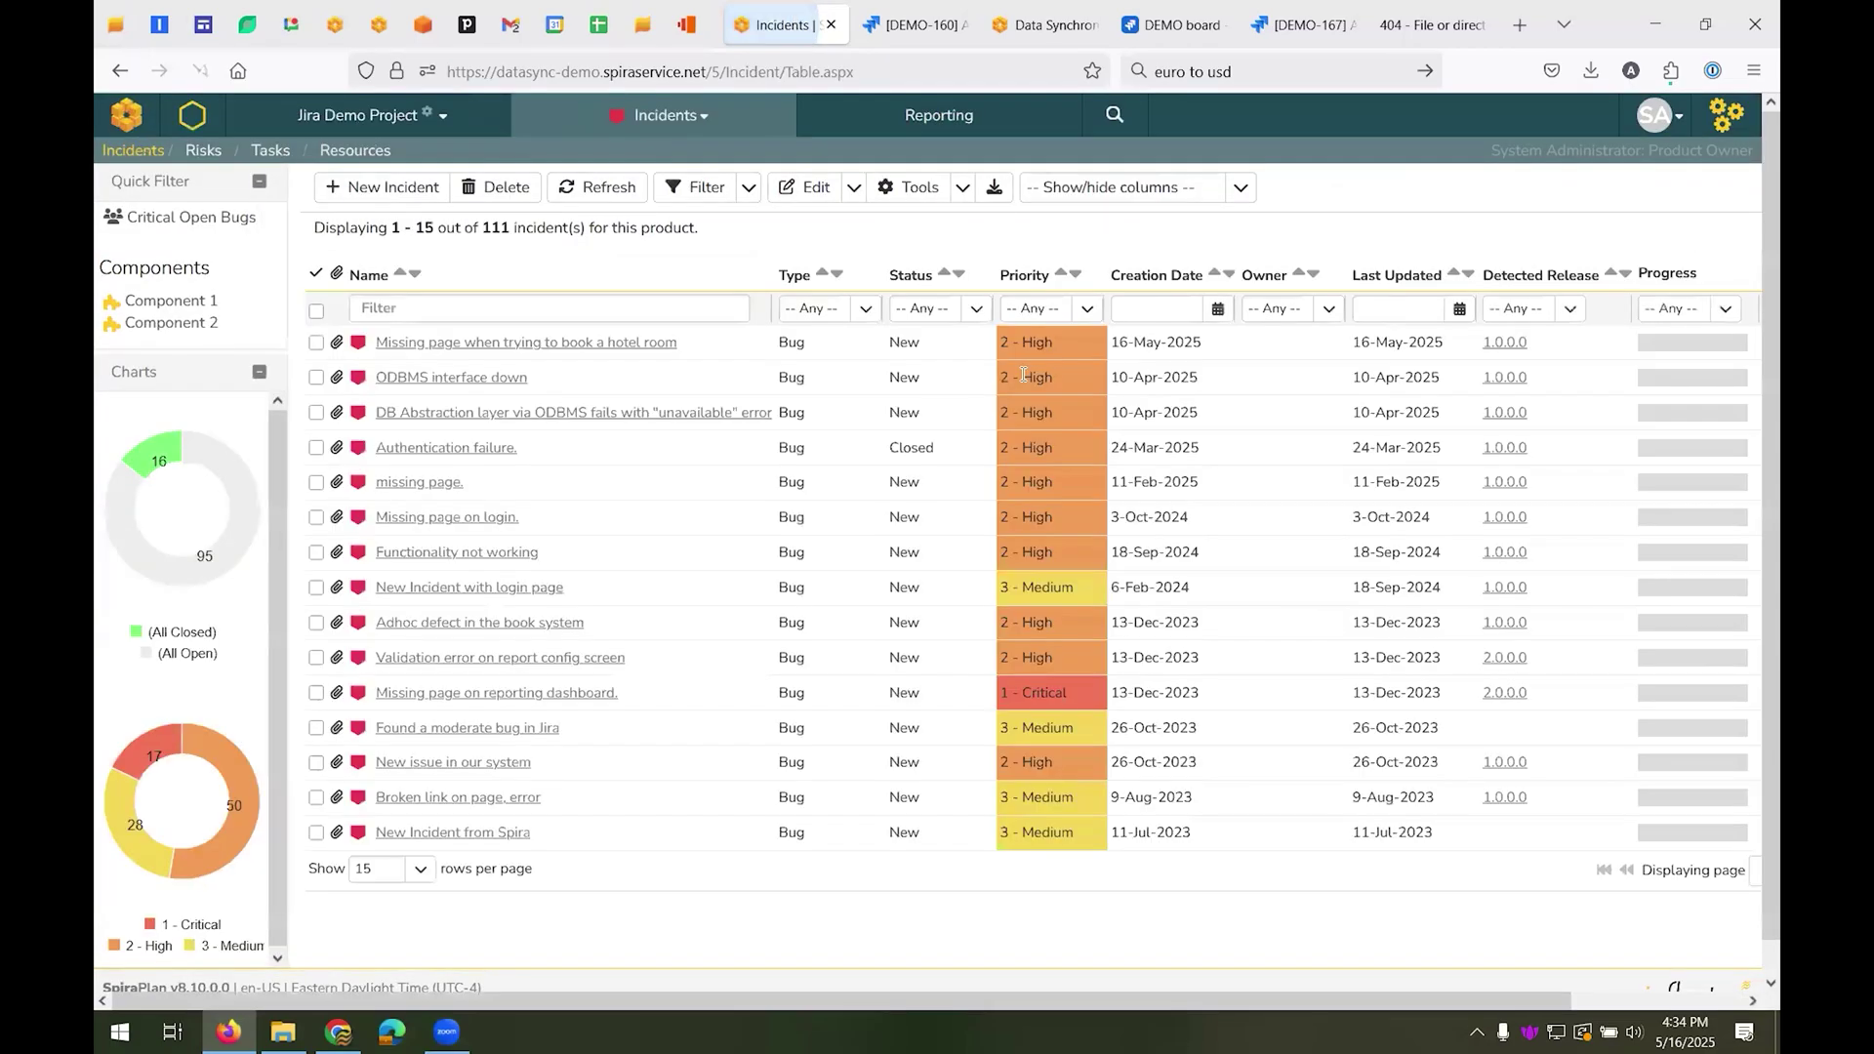
mouse_move(626, 346)
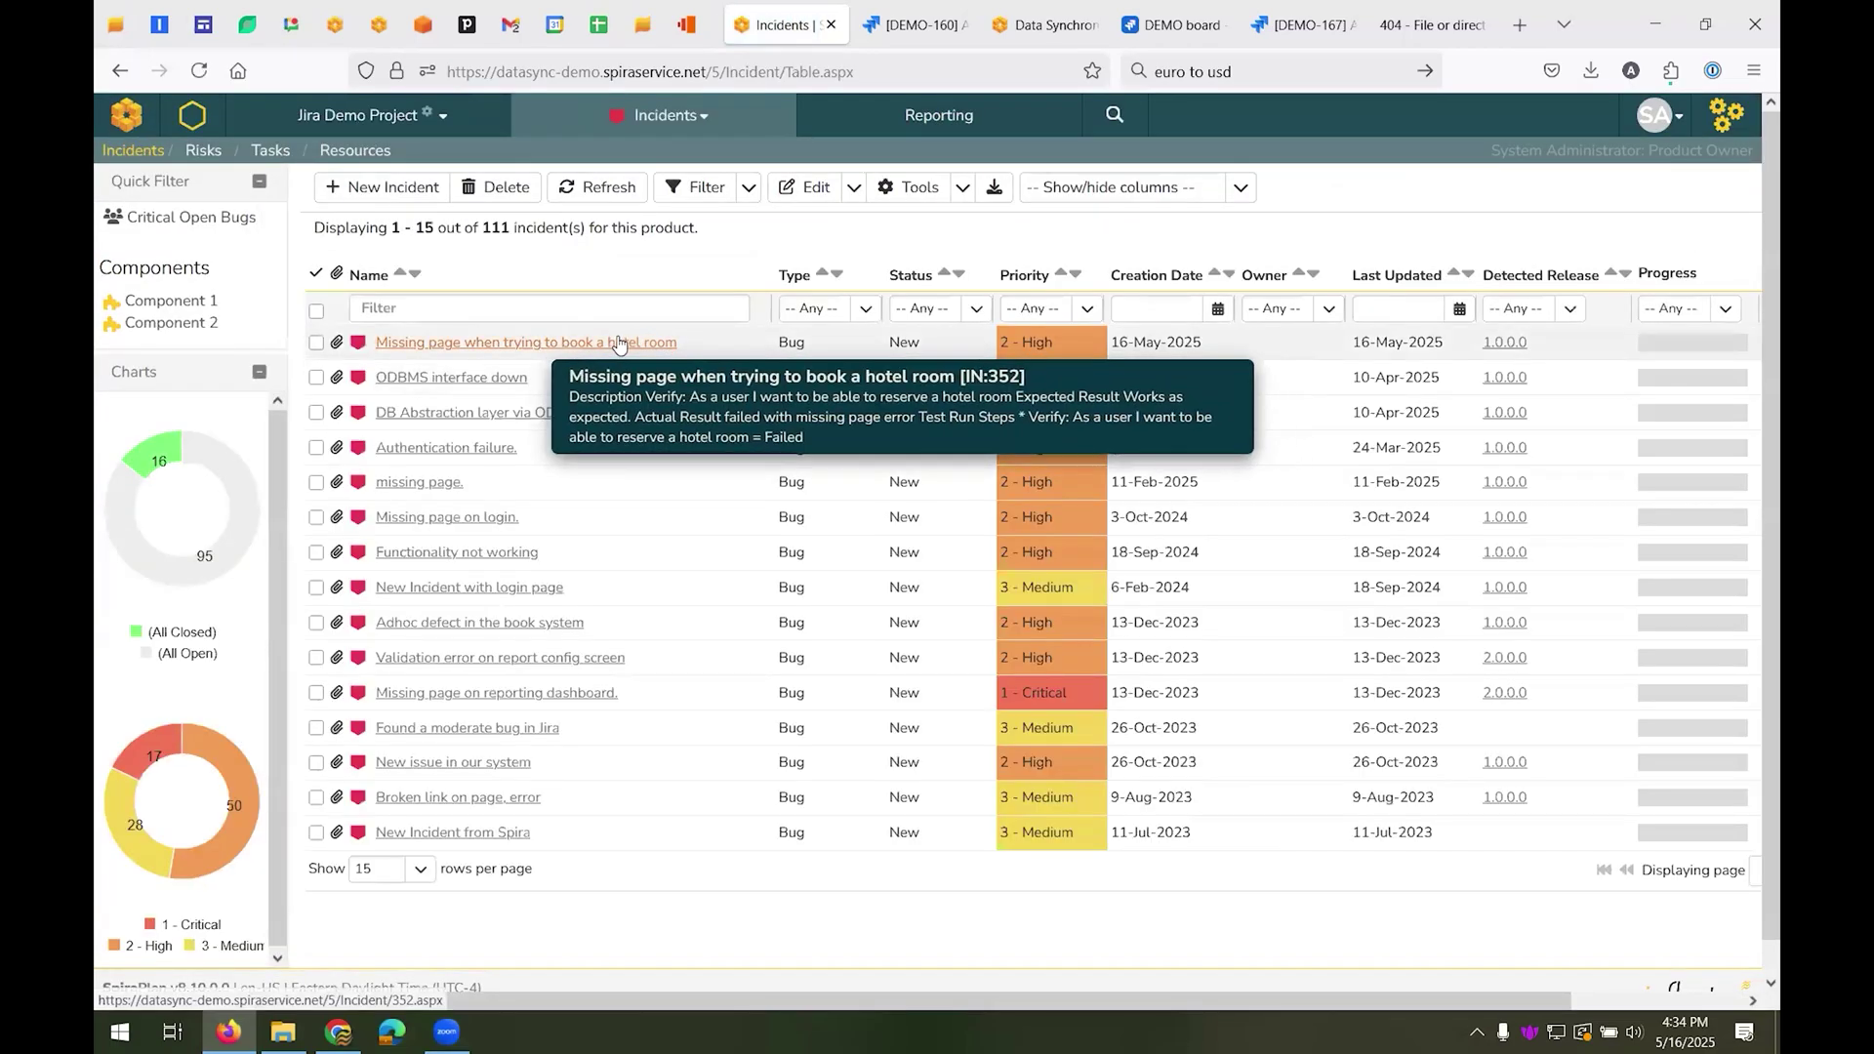
left_click(618, 344)
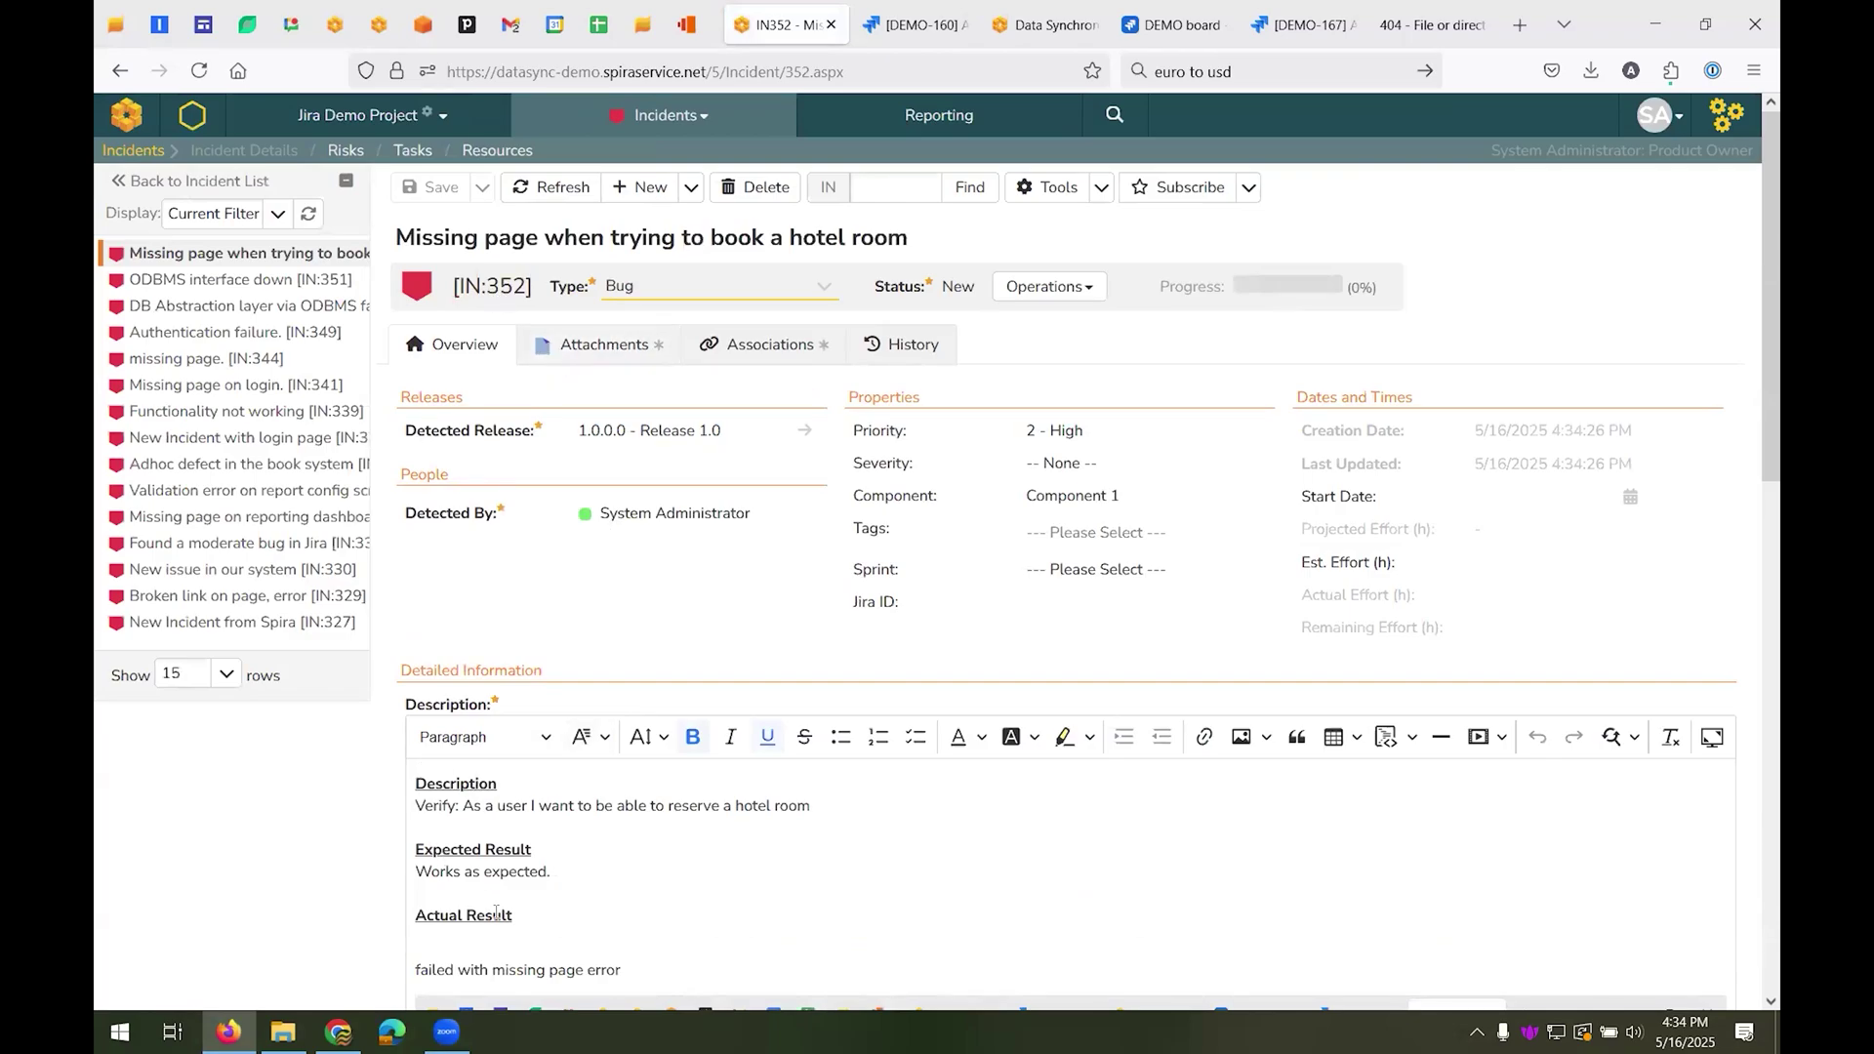
scroll(497, 914, "down", 7)
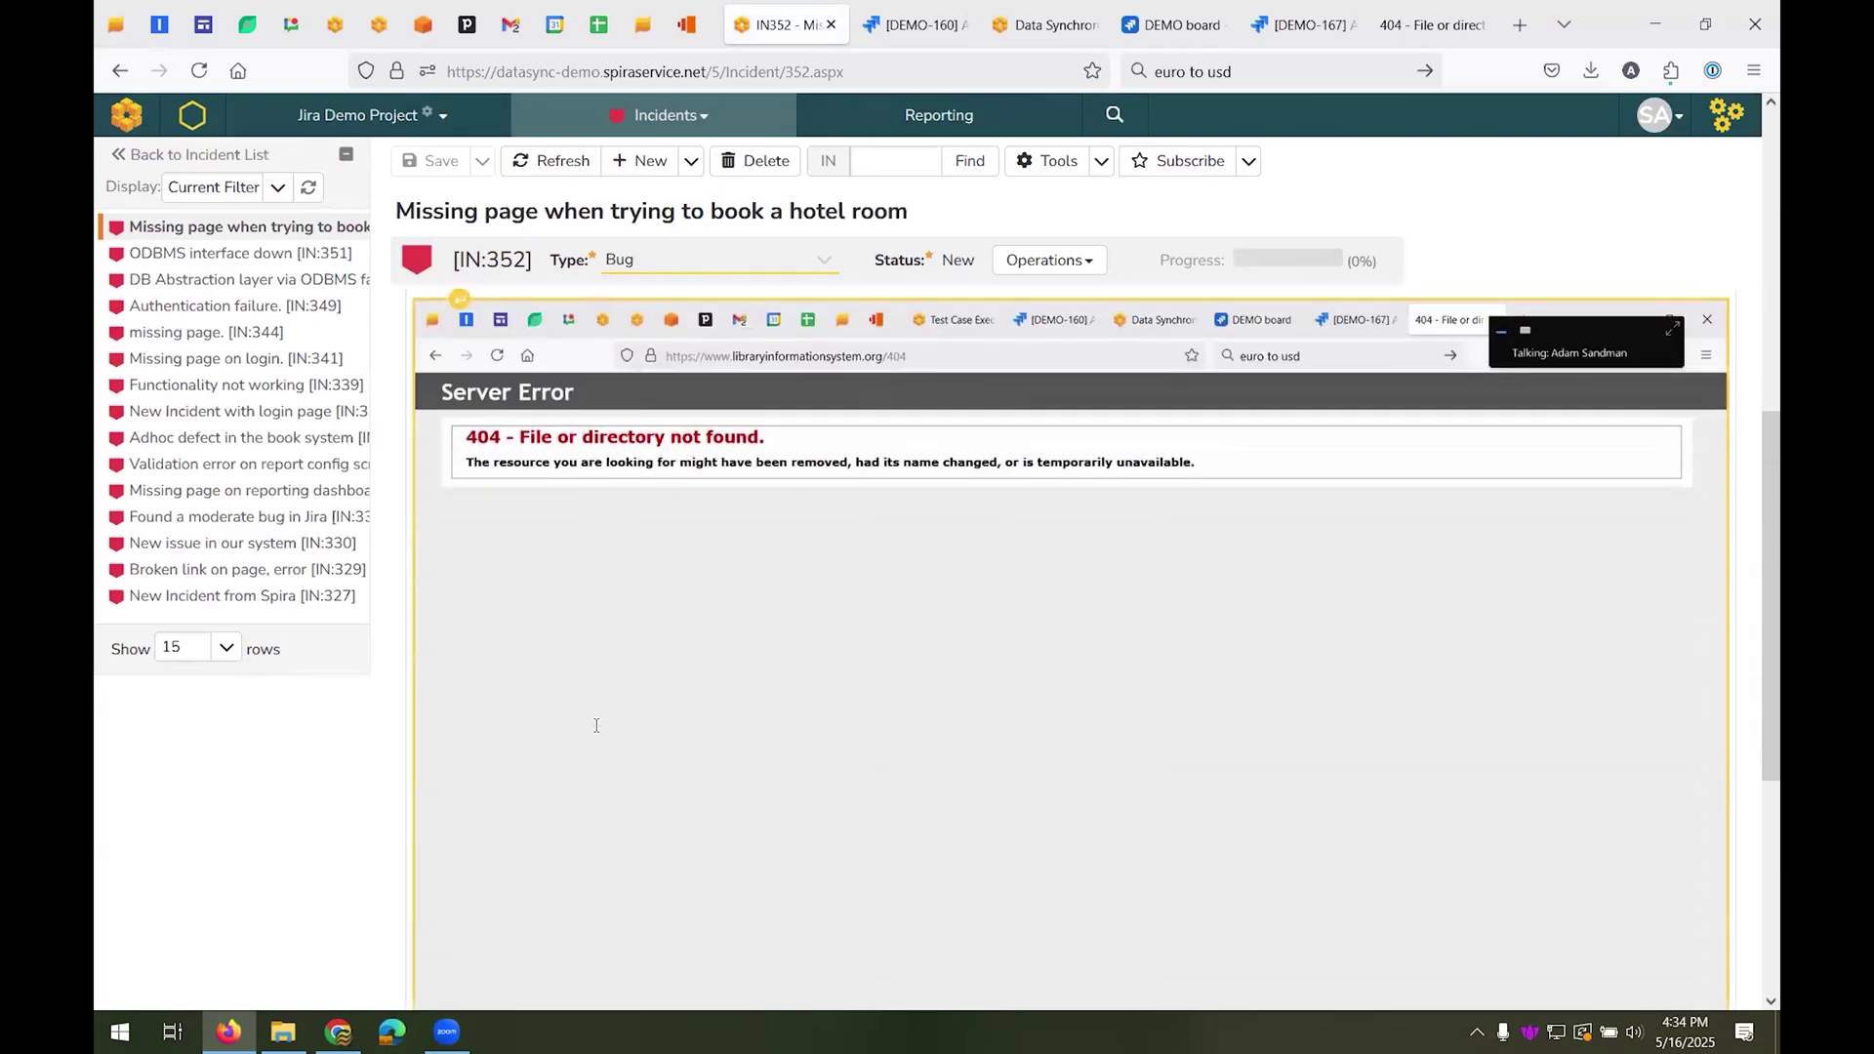
- Review the rest of the incident and its associations, and open the associated test run "Verify: As a user I want to be able to reserve a hotel room"
scroll(597, 726, "down", 5)
scroll(699, 375, "up", 15)
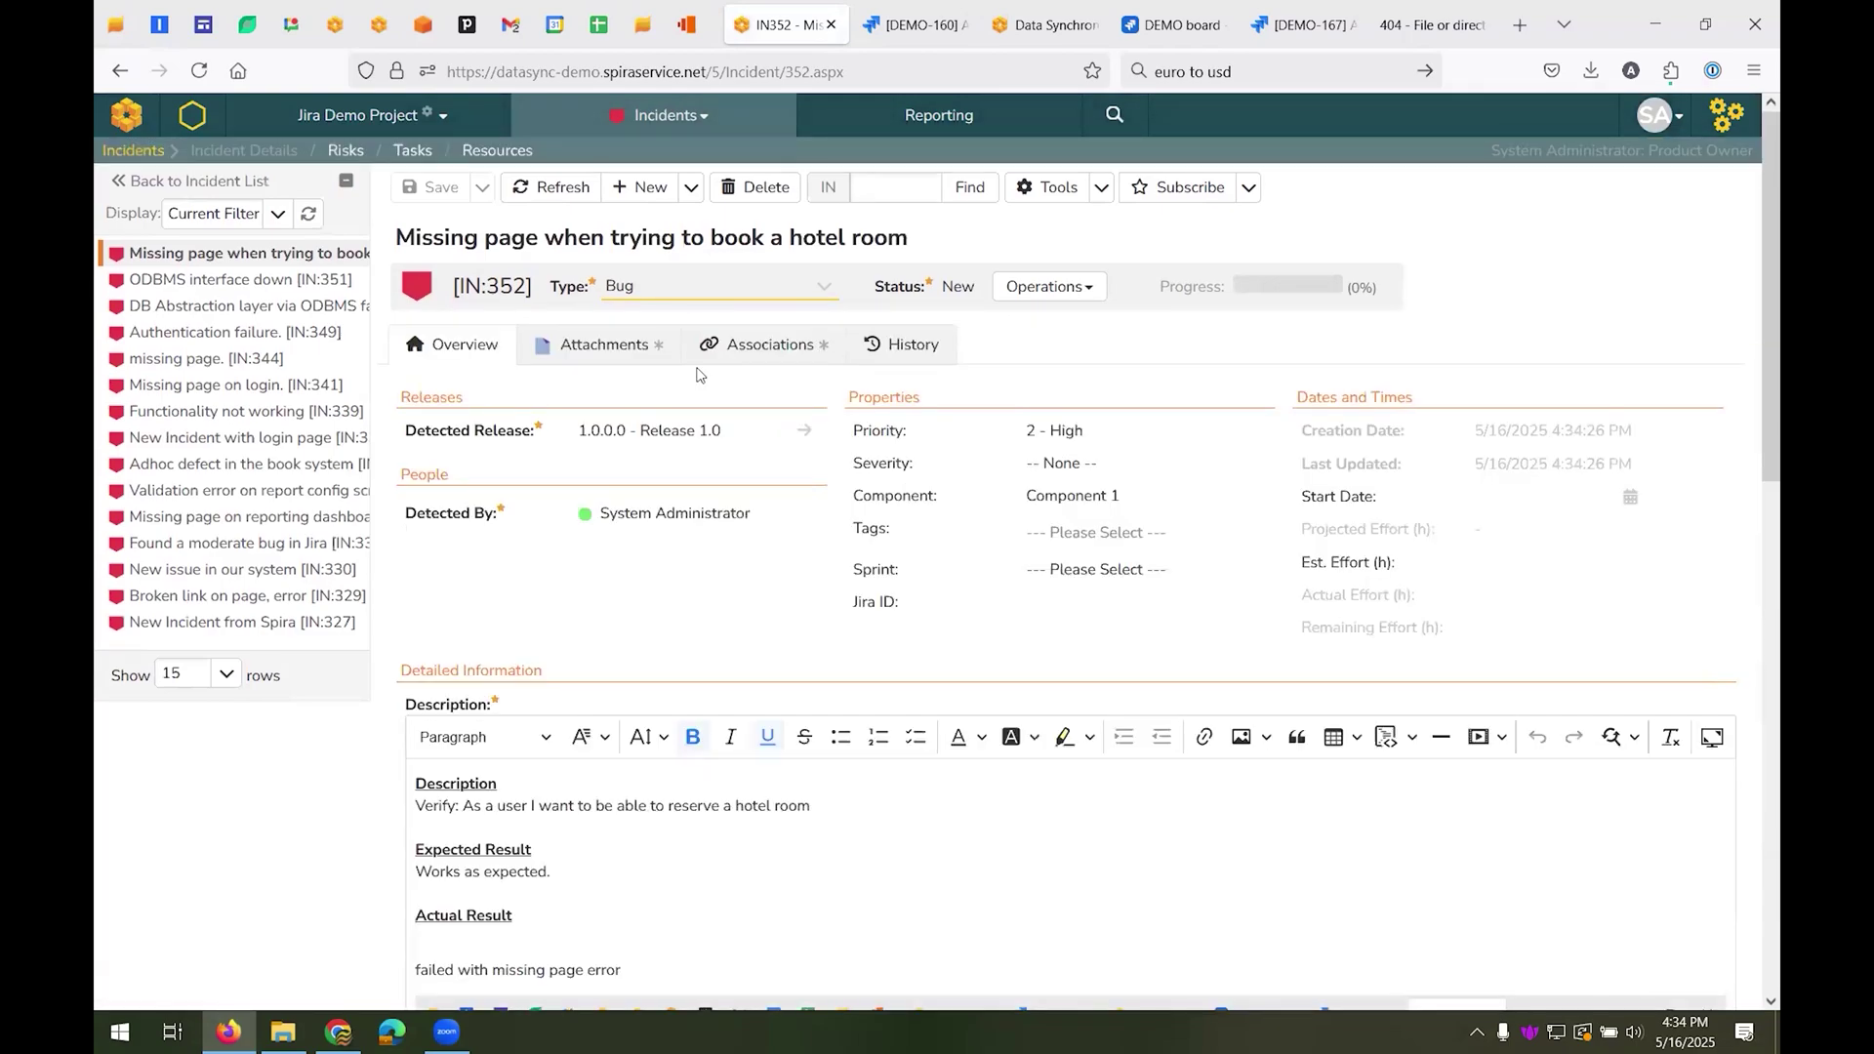
left_click(752, 348)
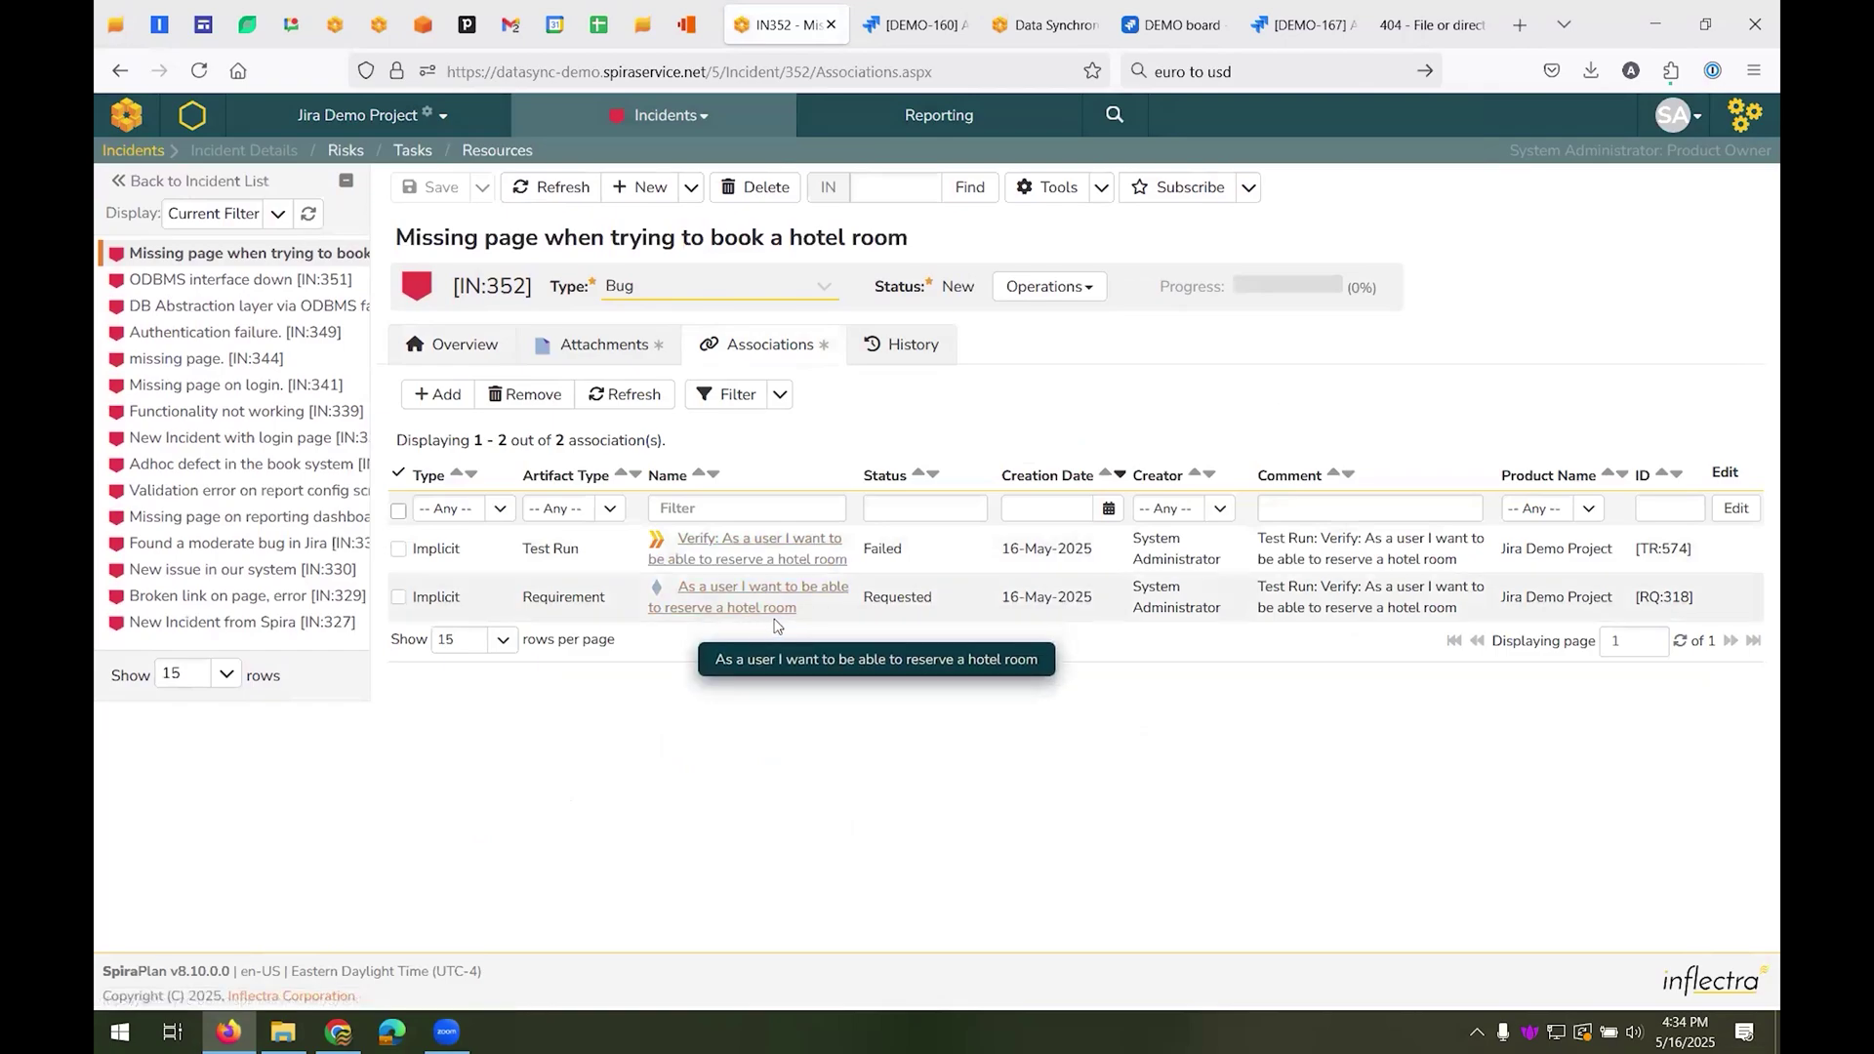
left_click(773, 552)
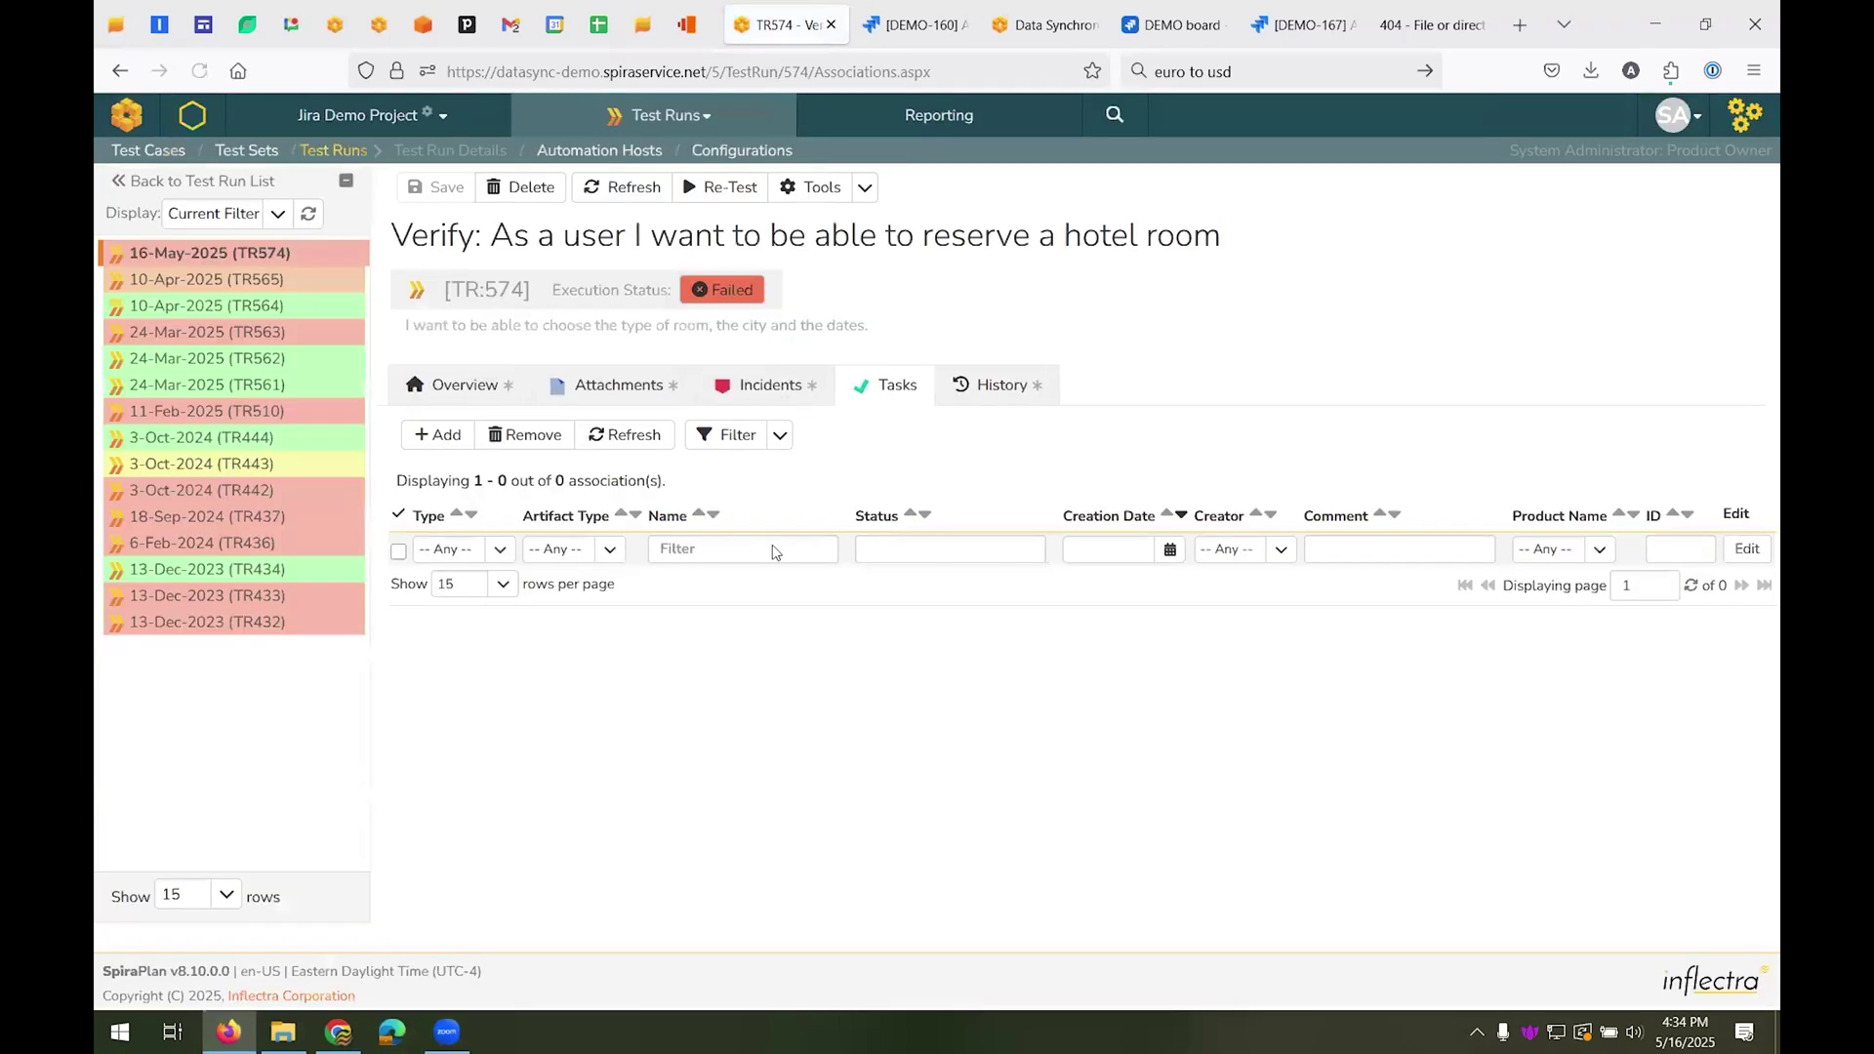
- Review the test run's overview, the actual result of its test step, and the incidents linked to that step
left_click(465, 400)
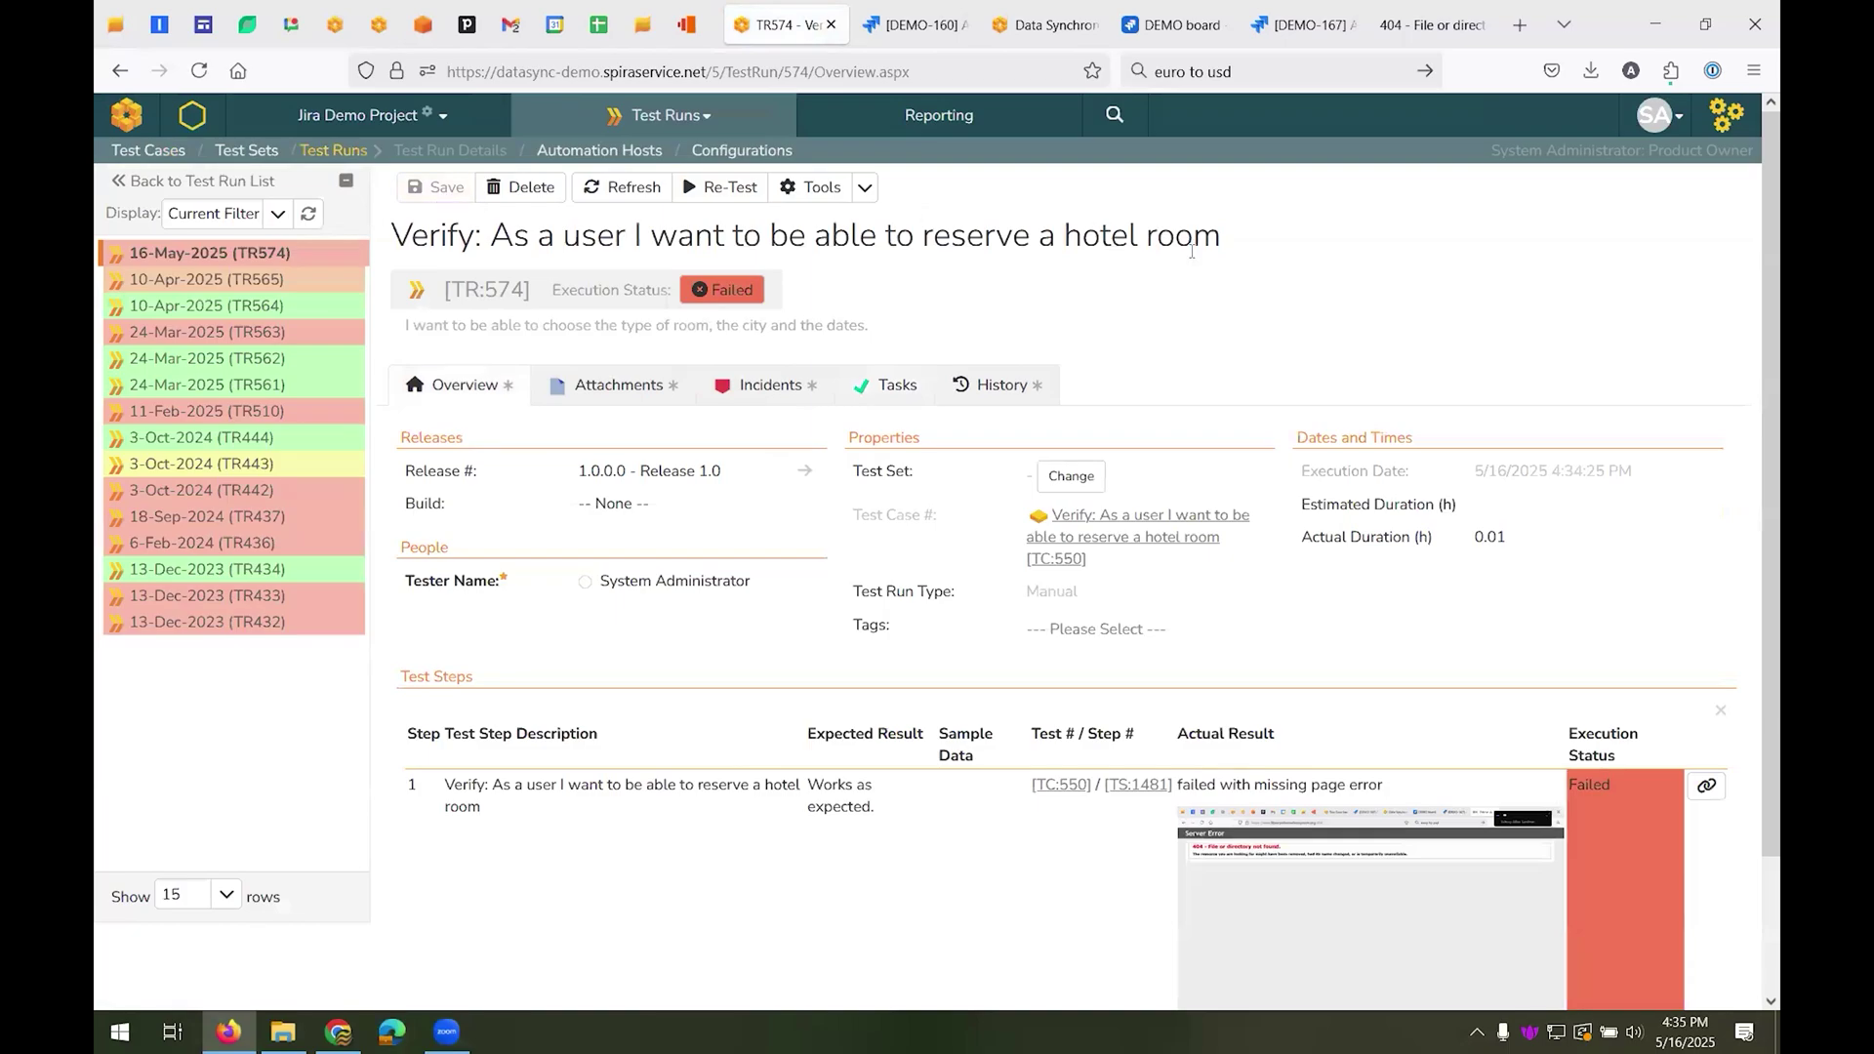
scroll(1073, 609, "down", 3)
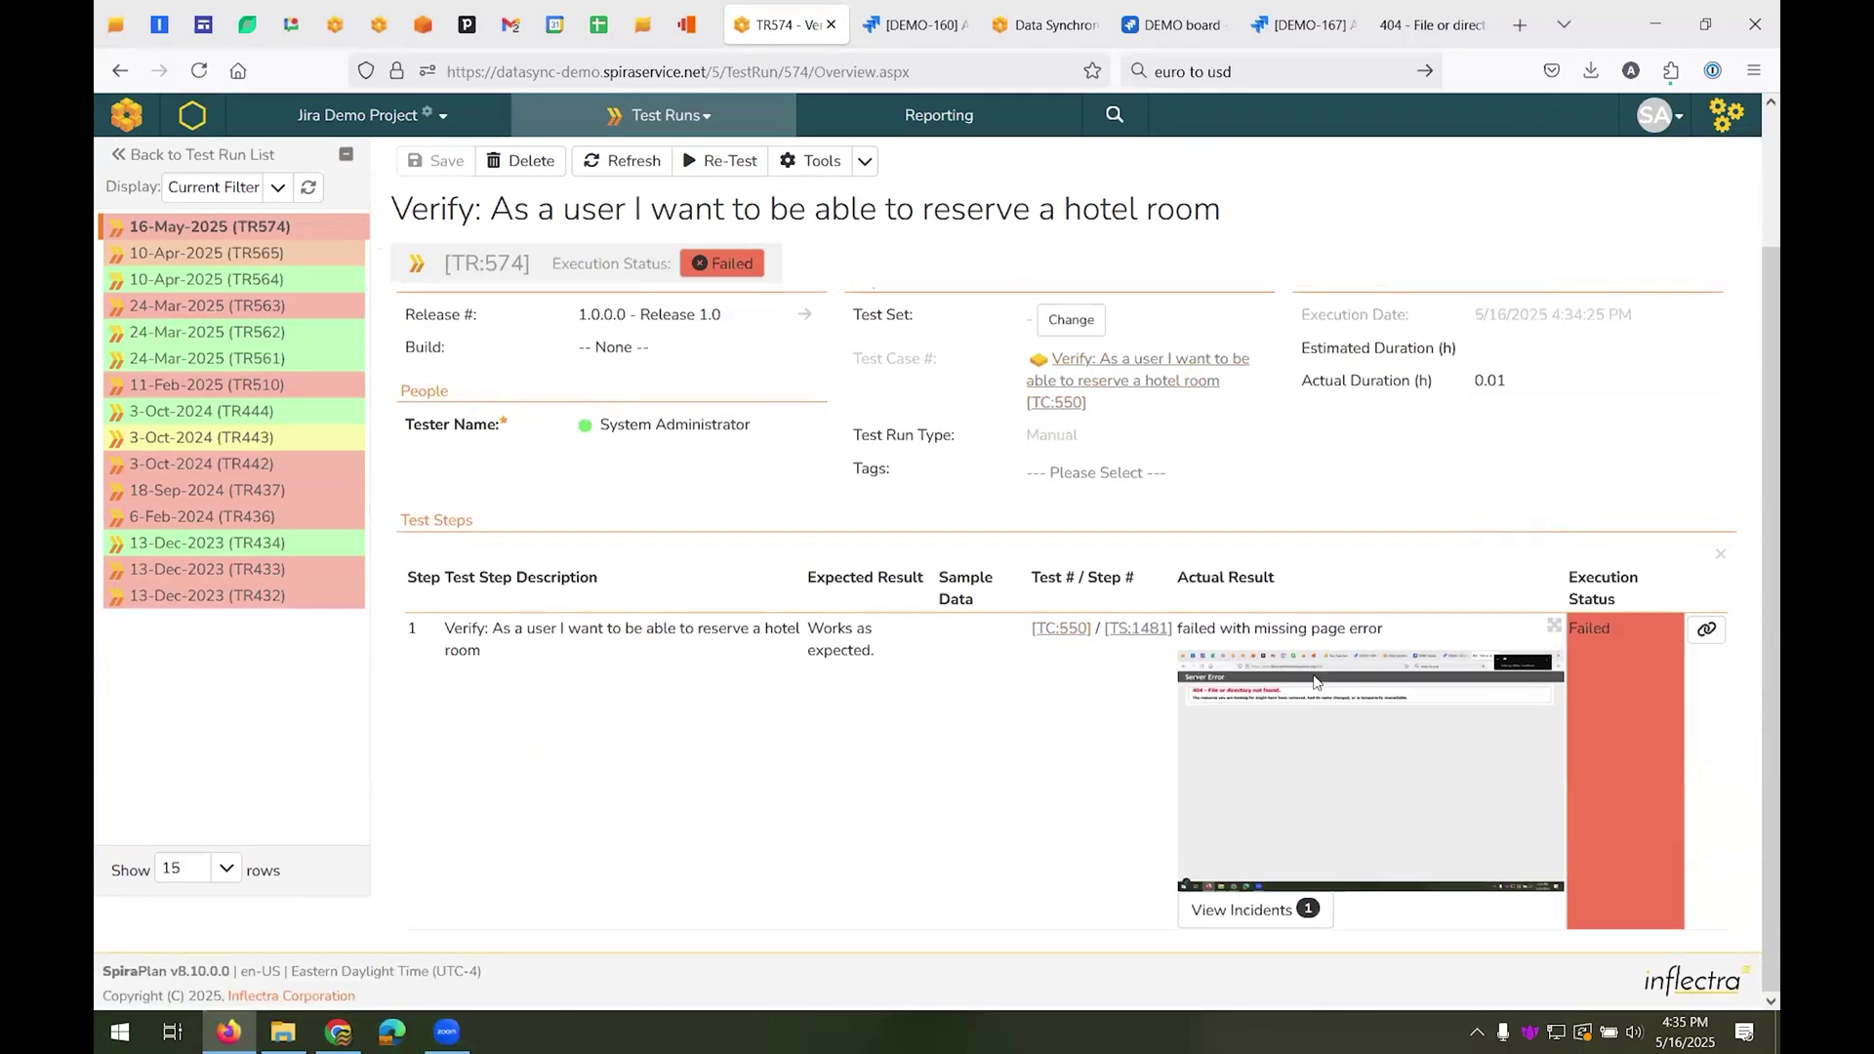
left_click(1234, 909)
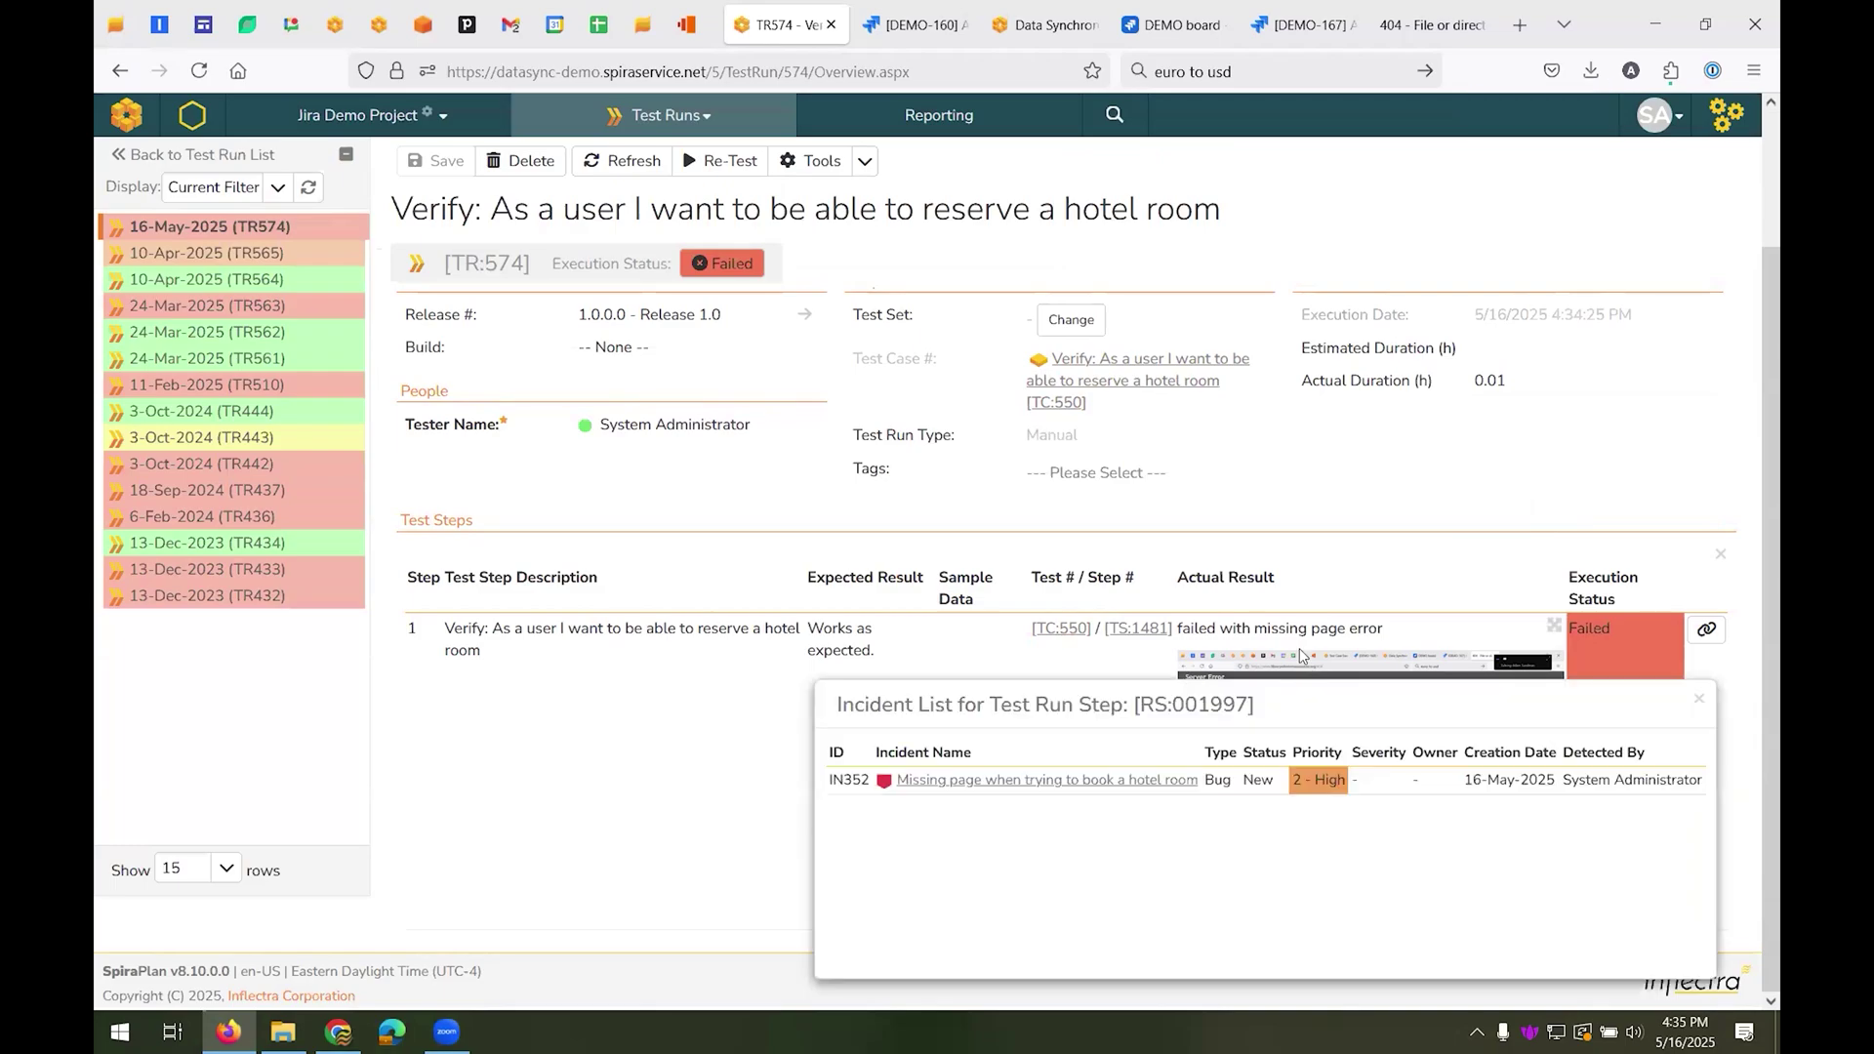
left_click(1699, 699)
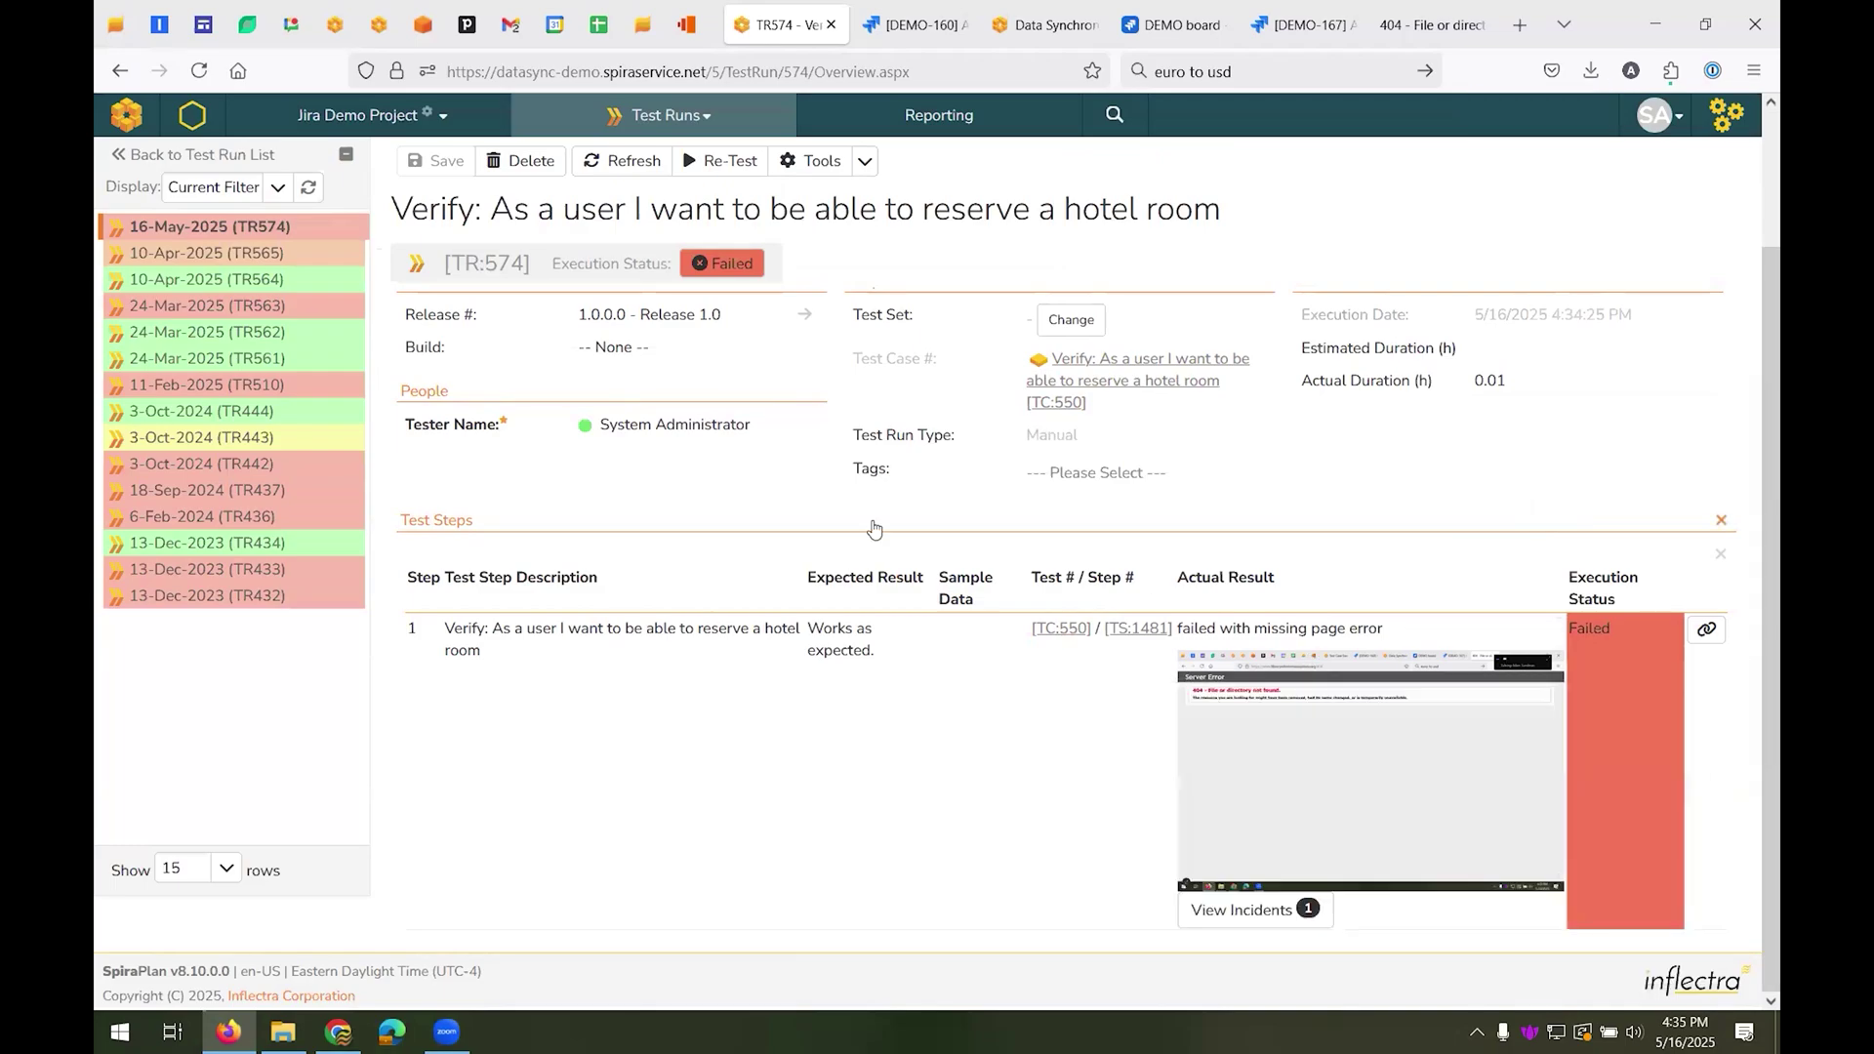
scroll(873, 528, "up", 3)
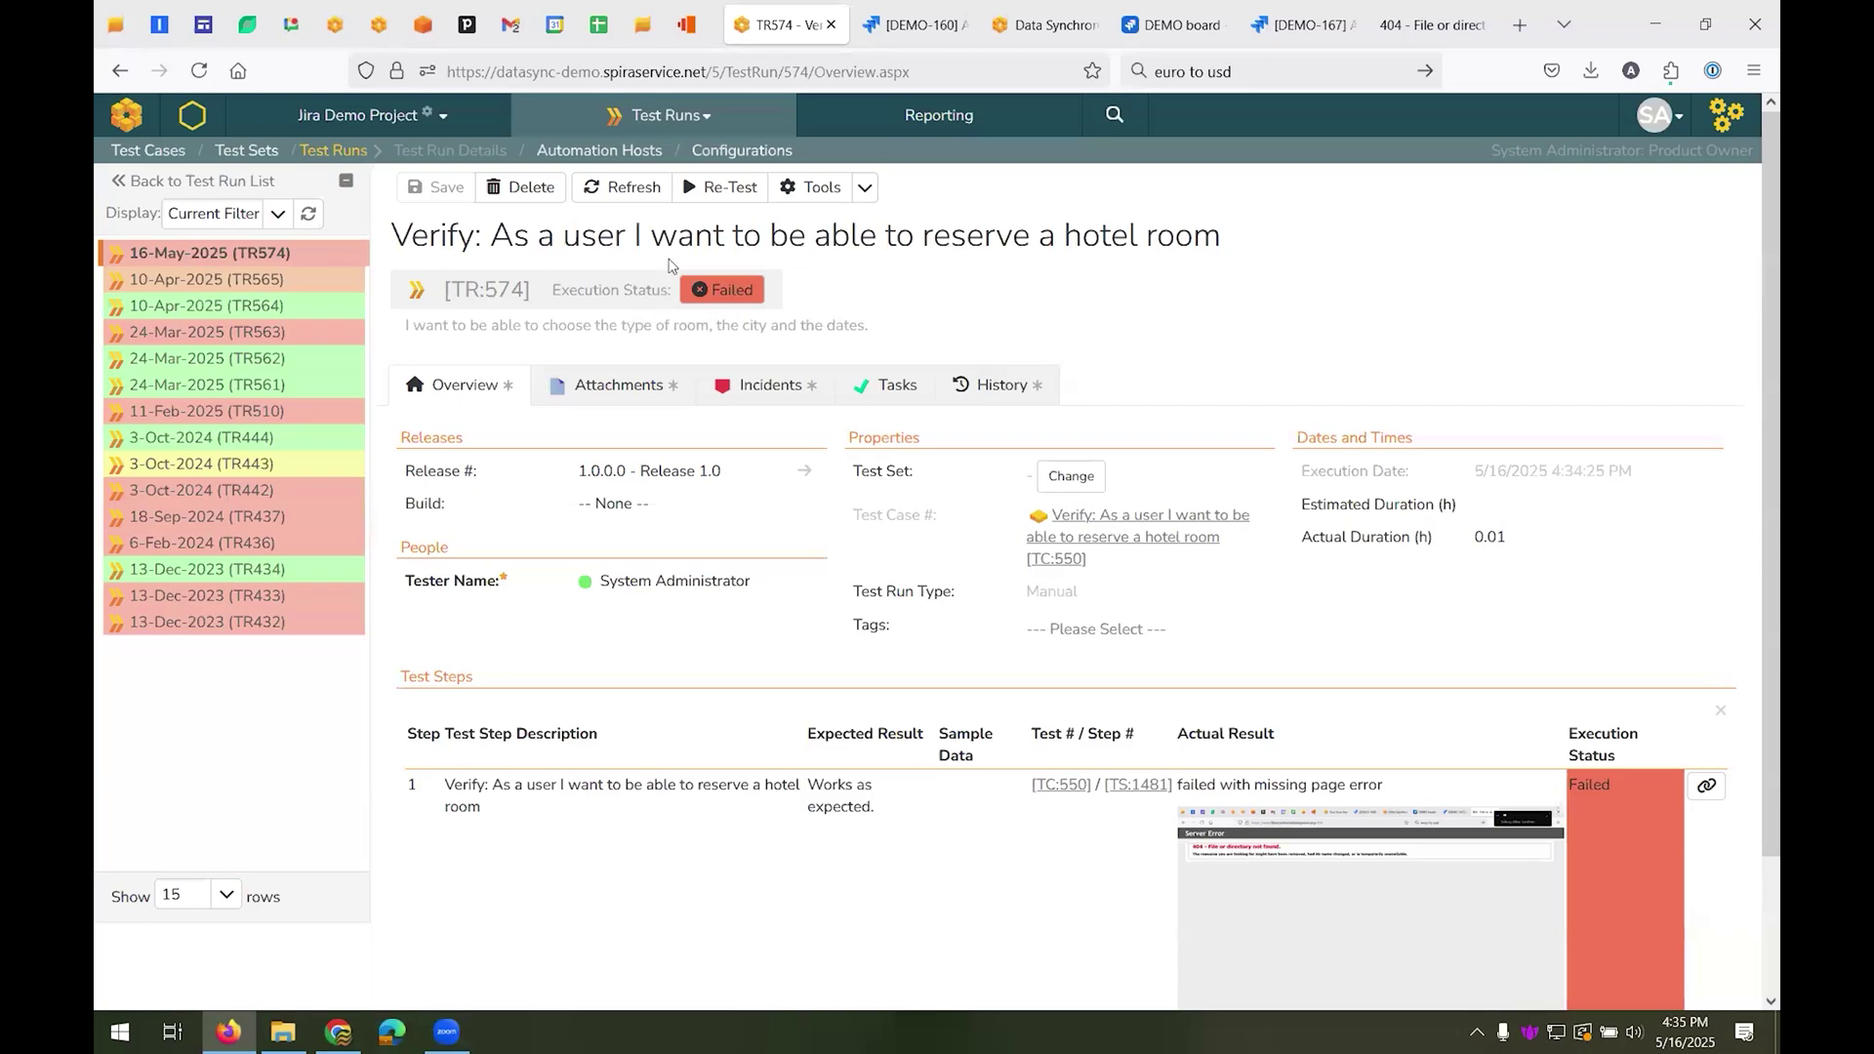
- Open "Missing page when trying to book a hotel room" from the test run step's incident list and examine its overview and Jira ID field
scroll(1306, 768, "down", 3)
left_click(1264, 913)
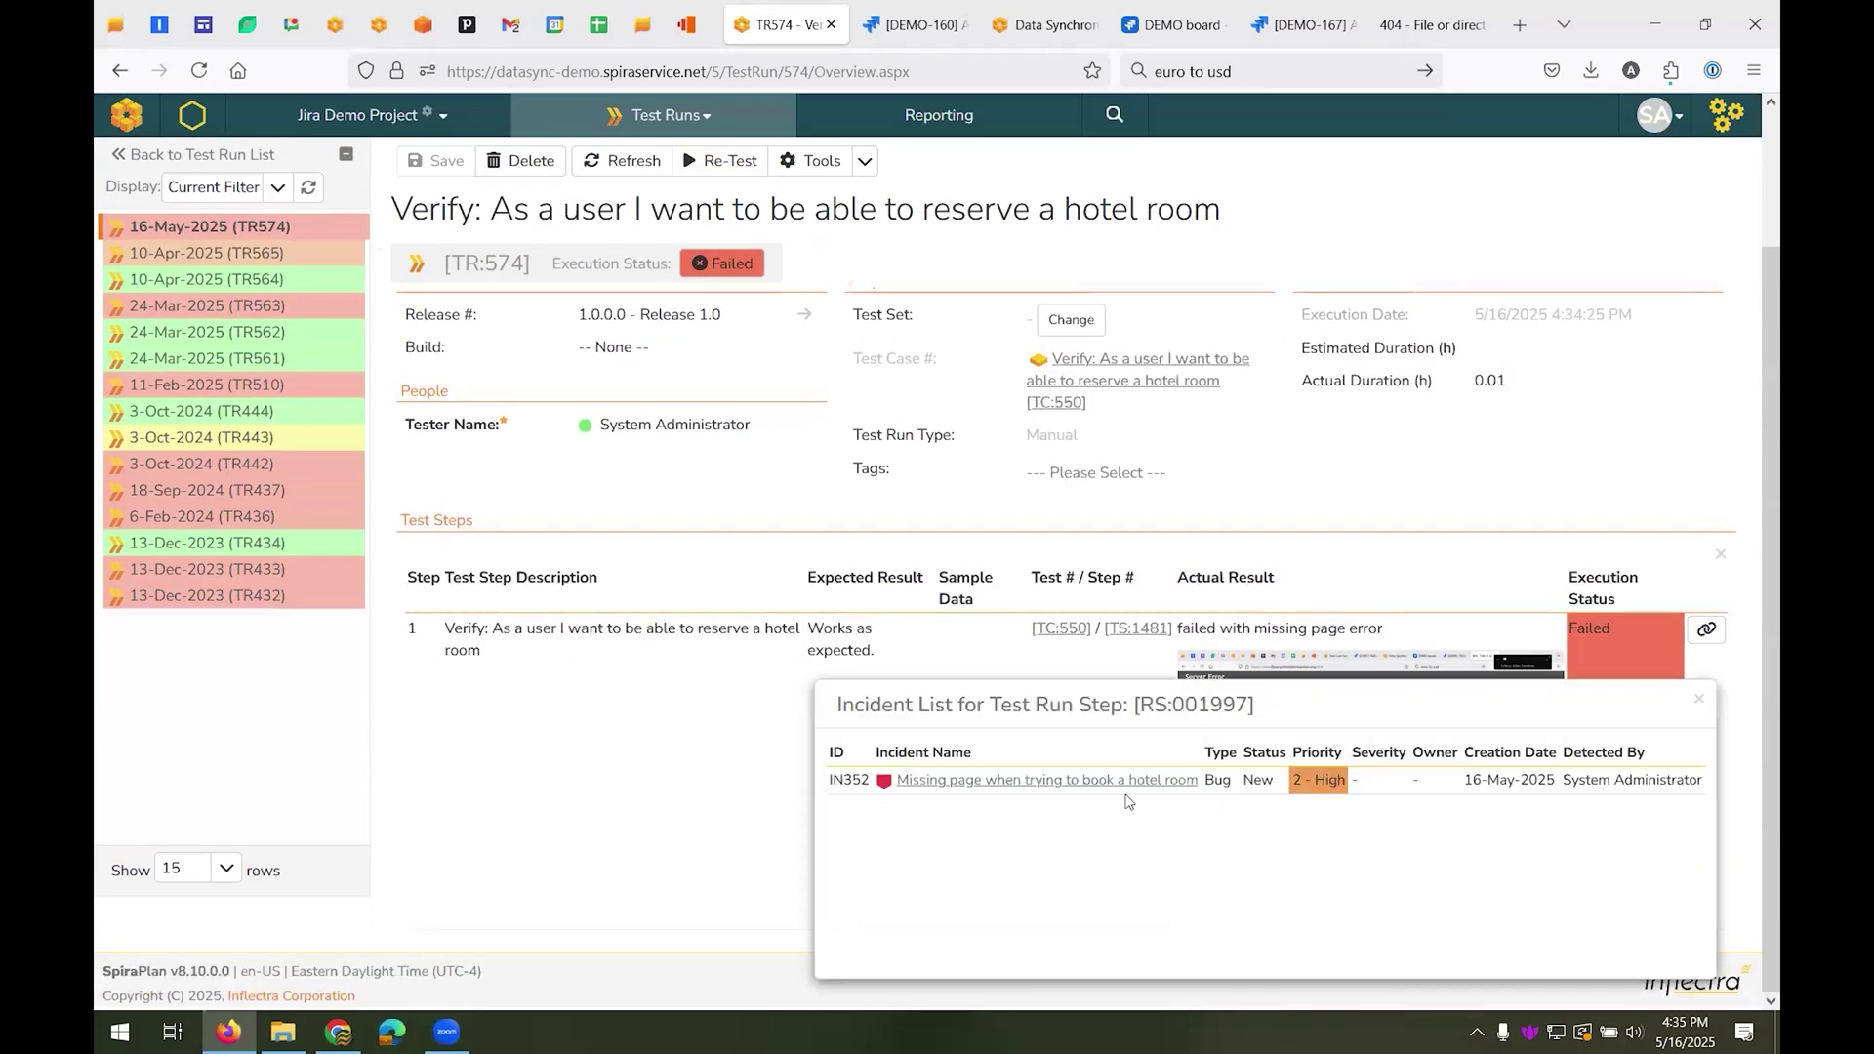
left_click(1113, 780)
left_click(467, 338)
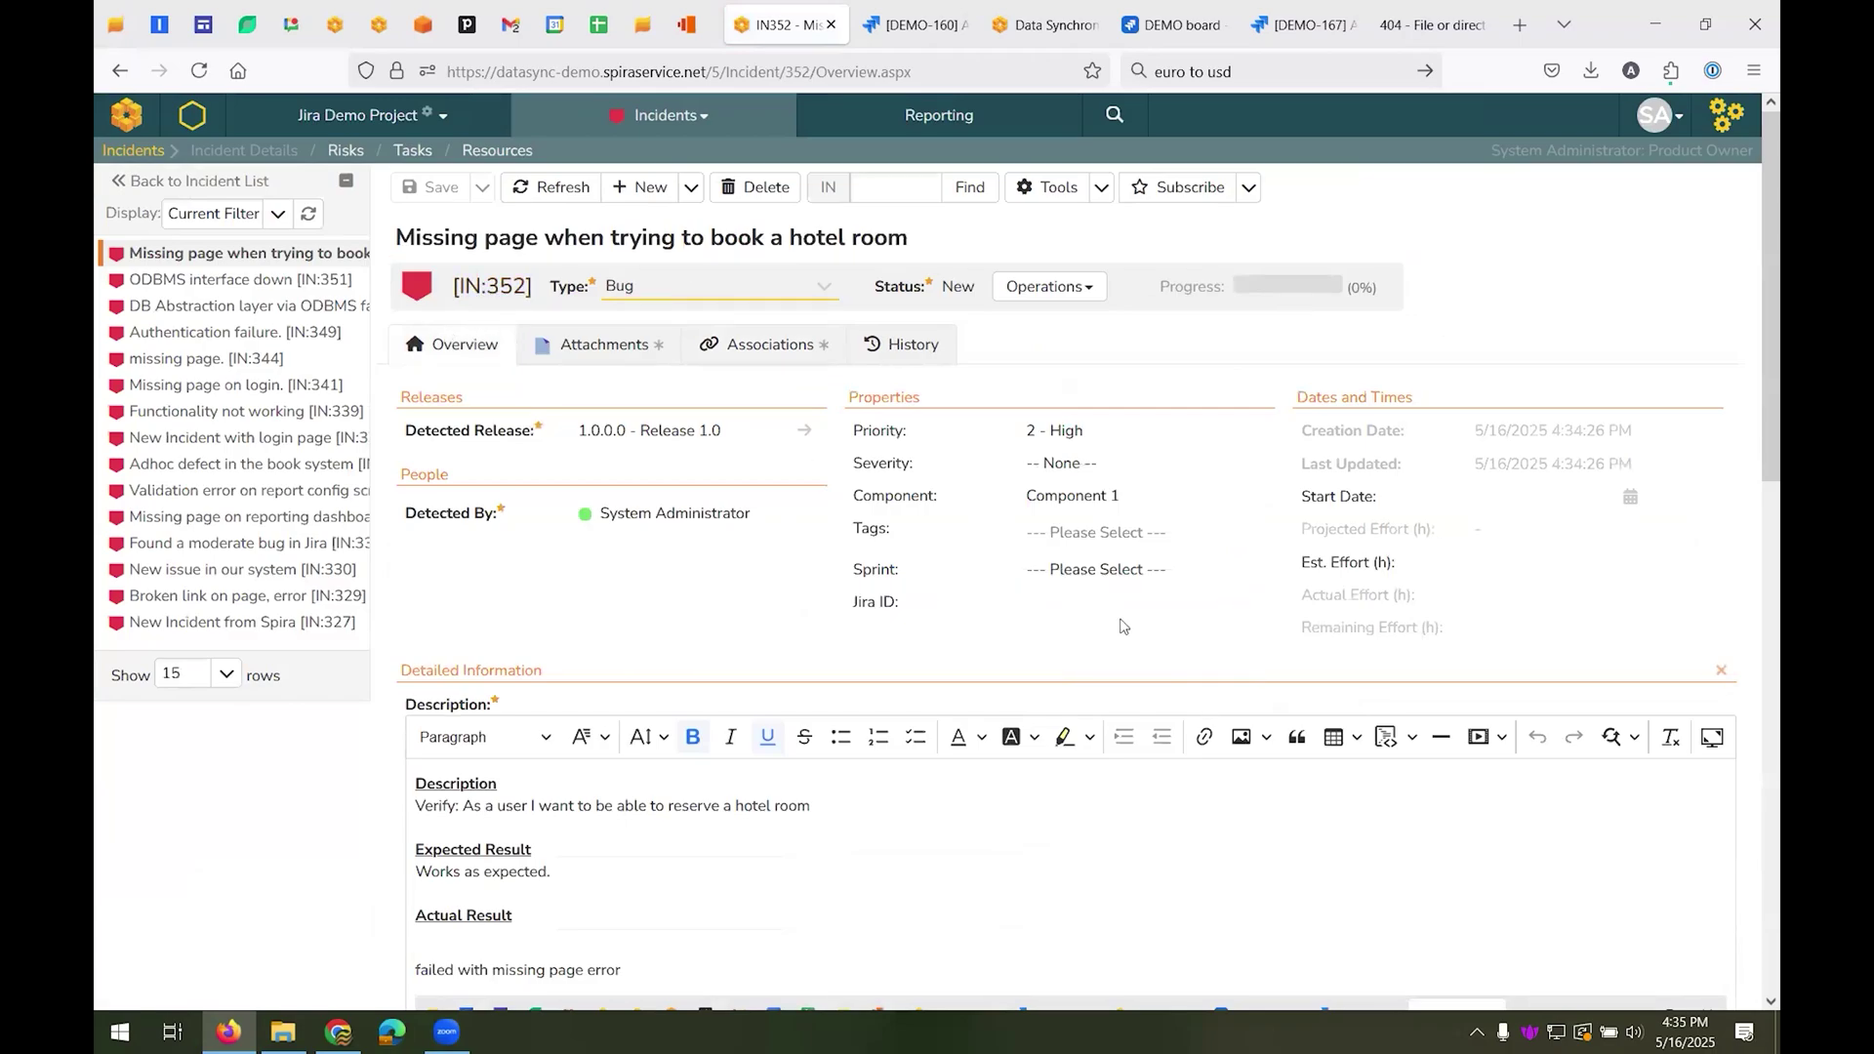
left_click(1105, 605)
- Open the requirement "As a user I want to be able to reserve a hotel room" under Business Requirements in the requirements list
left_click(667, 115)
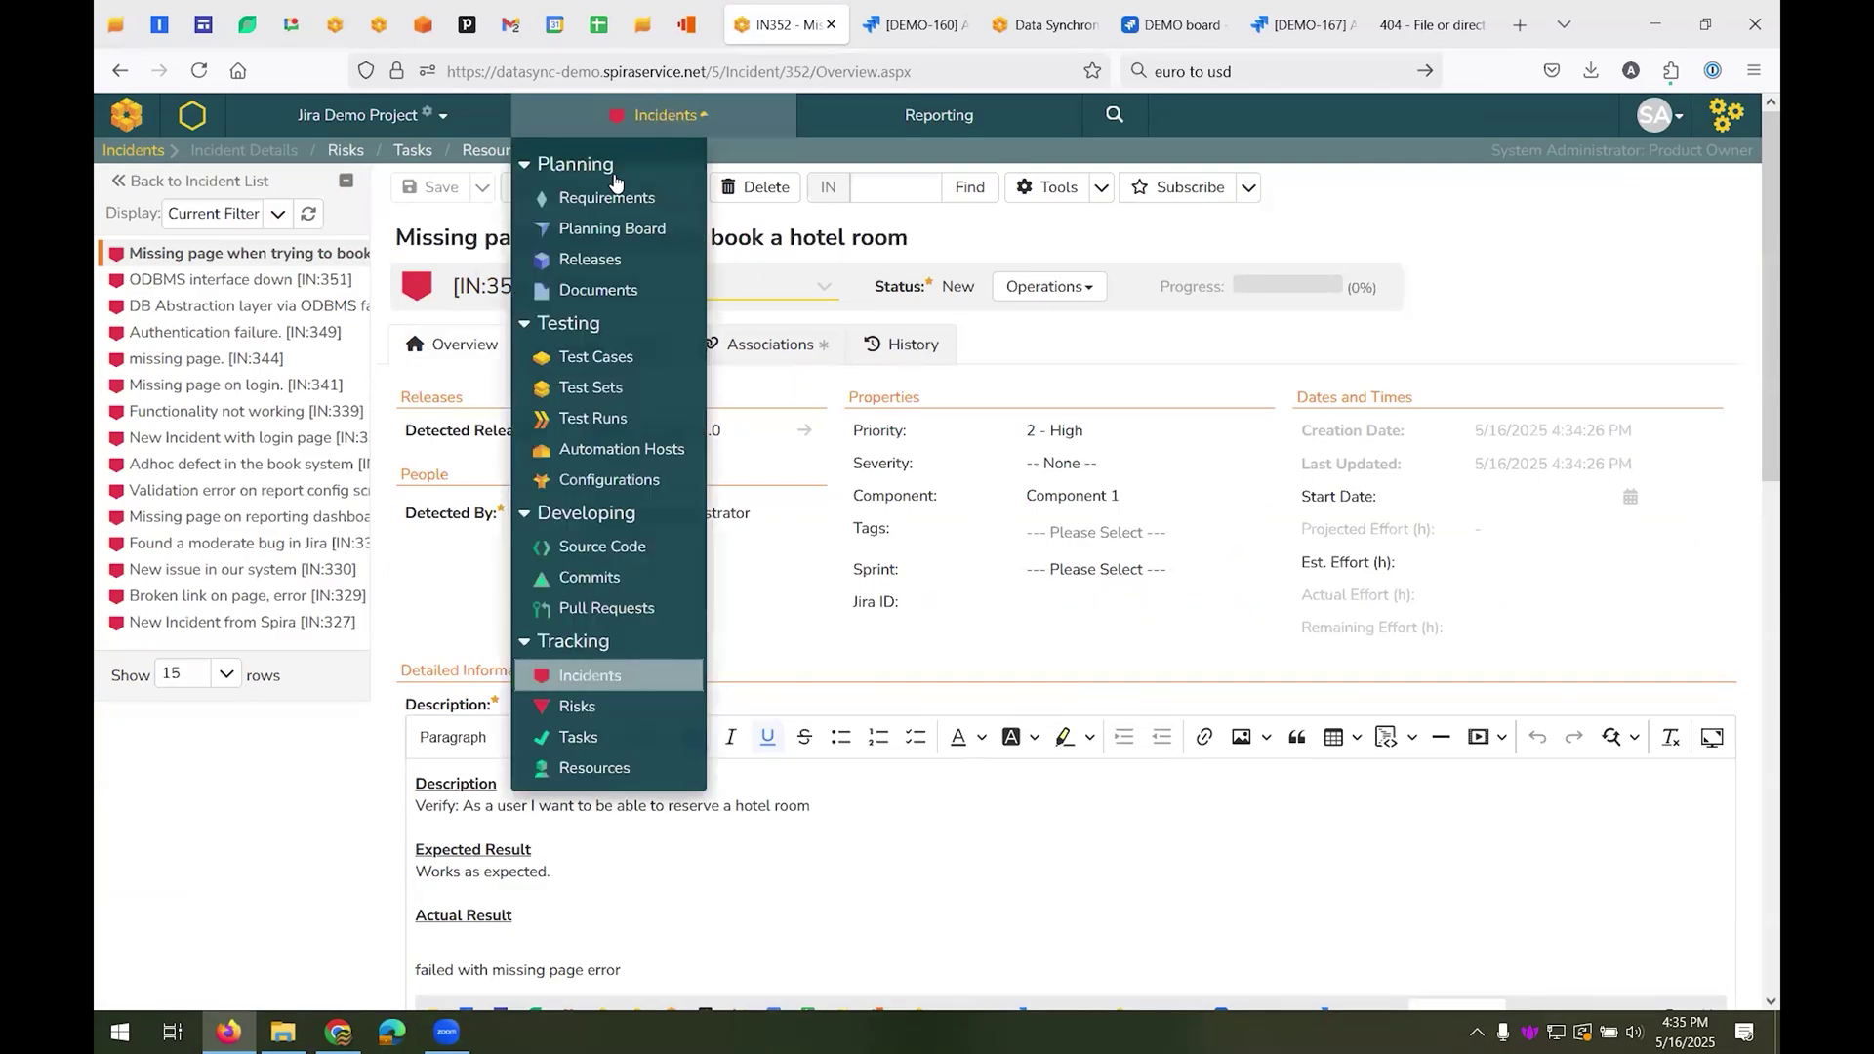
left_click(617, 197)
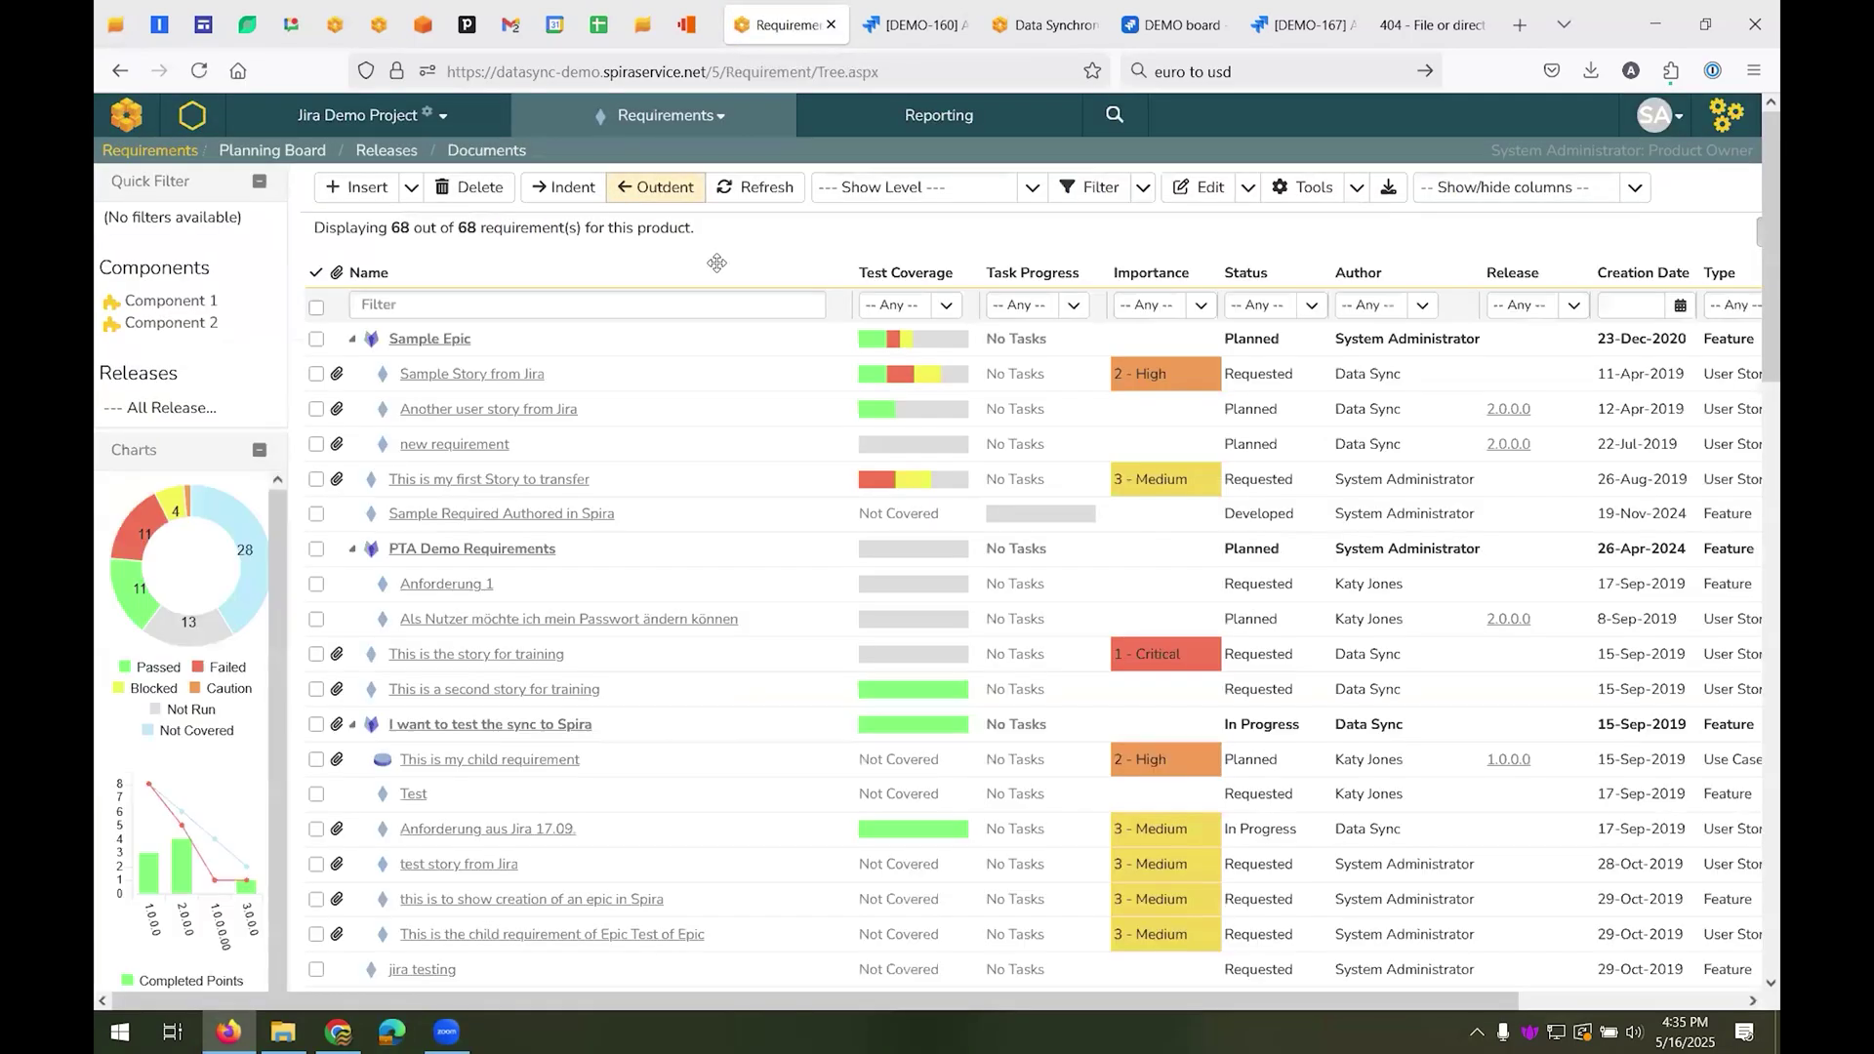
scroll(716, 263, "down", 20)
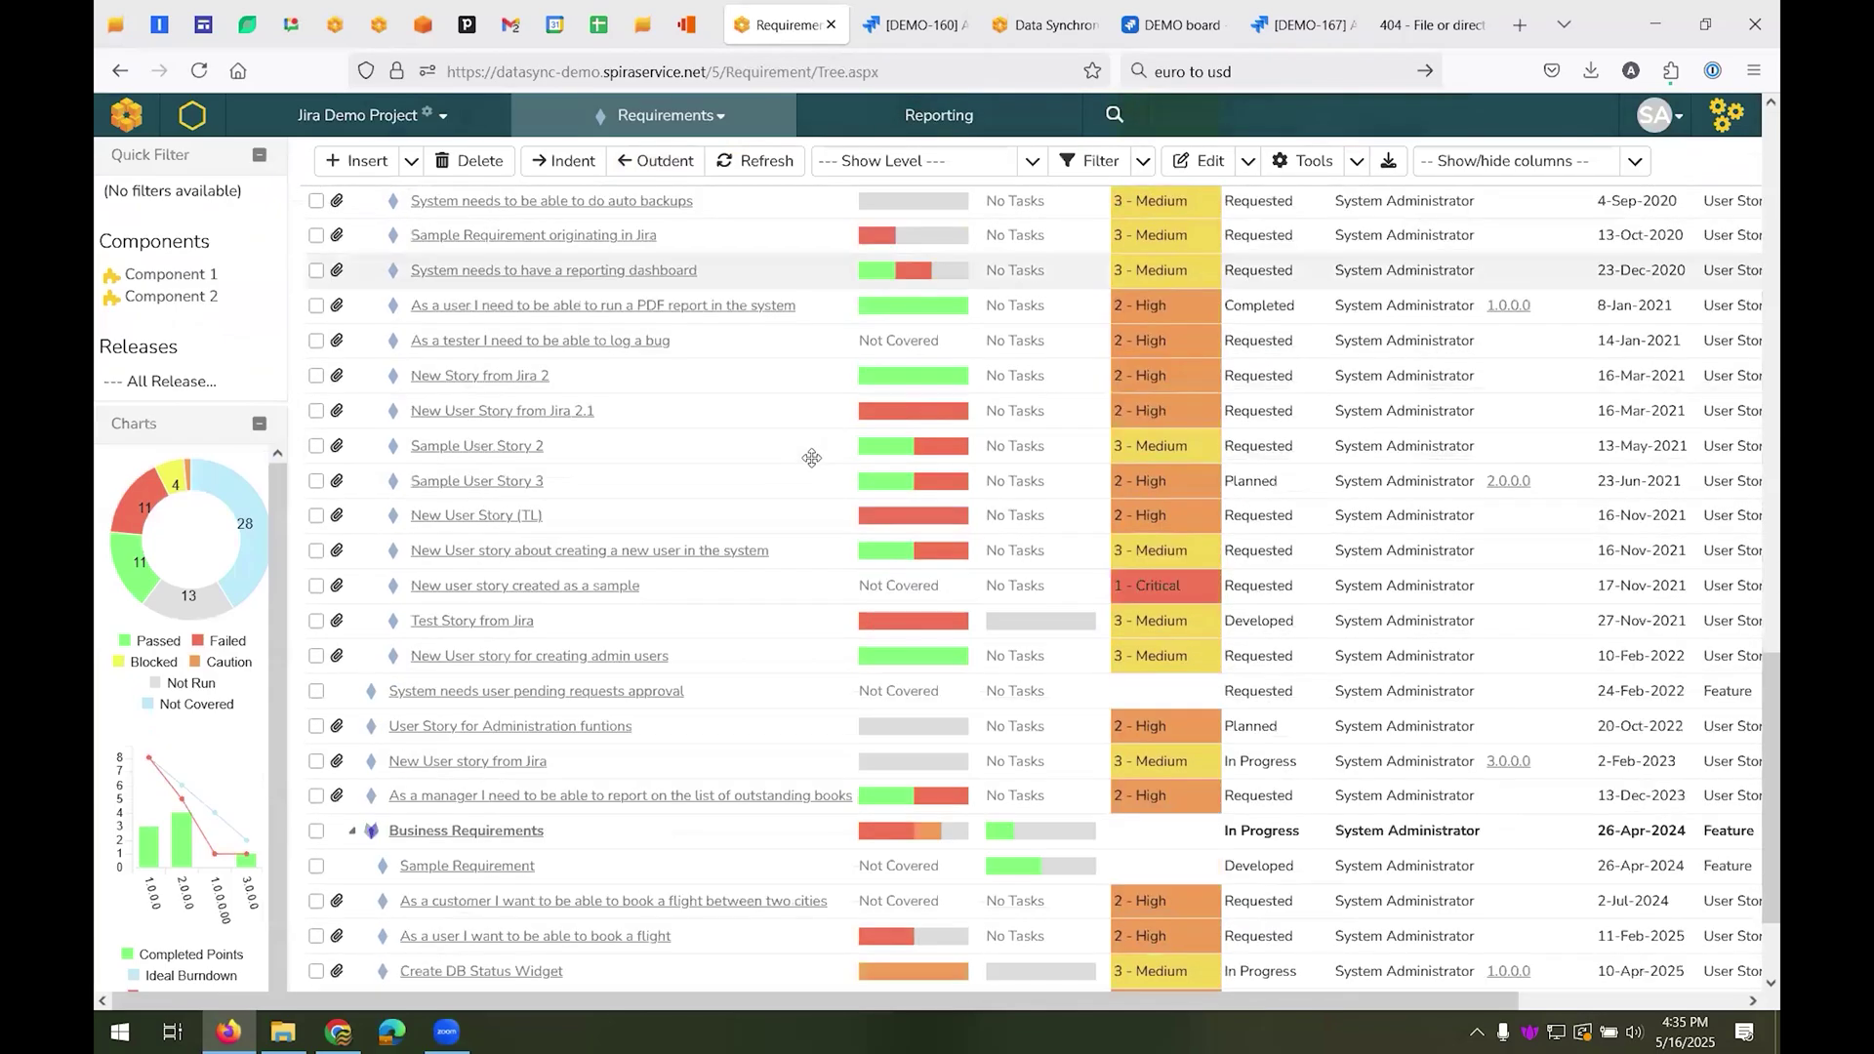
scroll(811, 457, "down", 3)
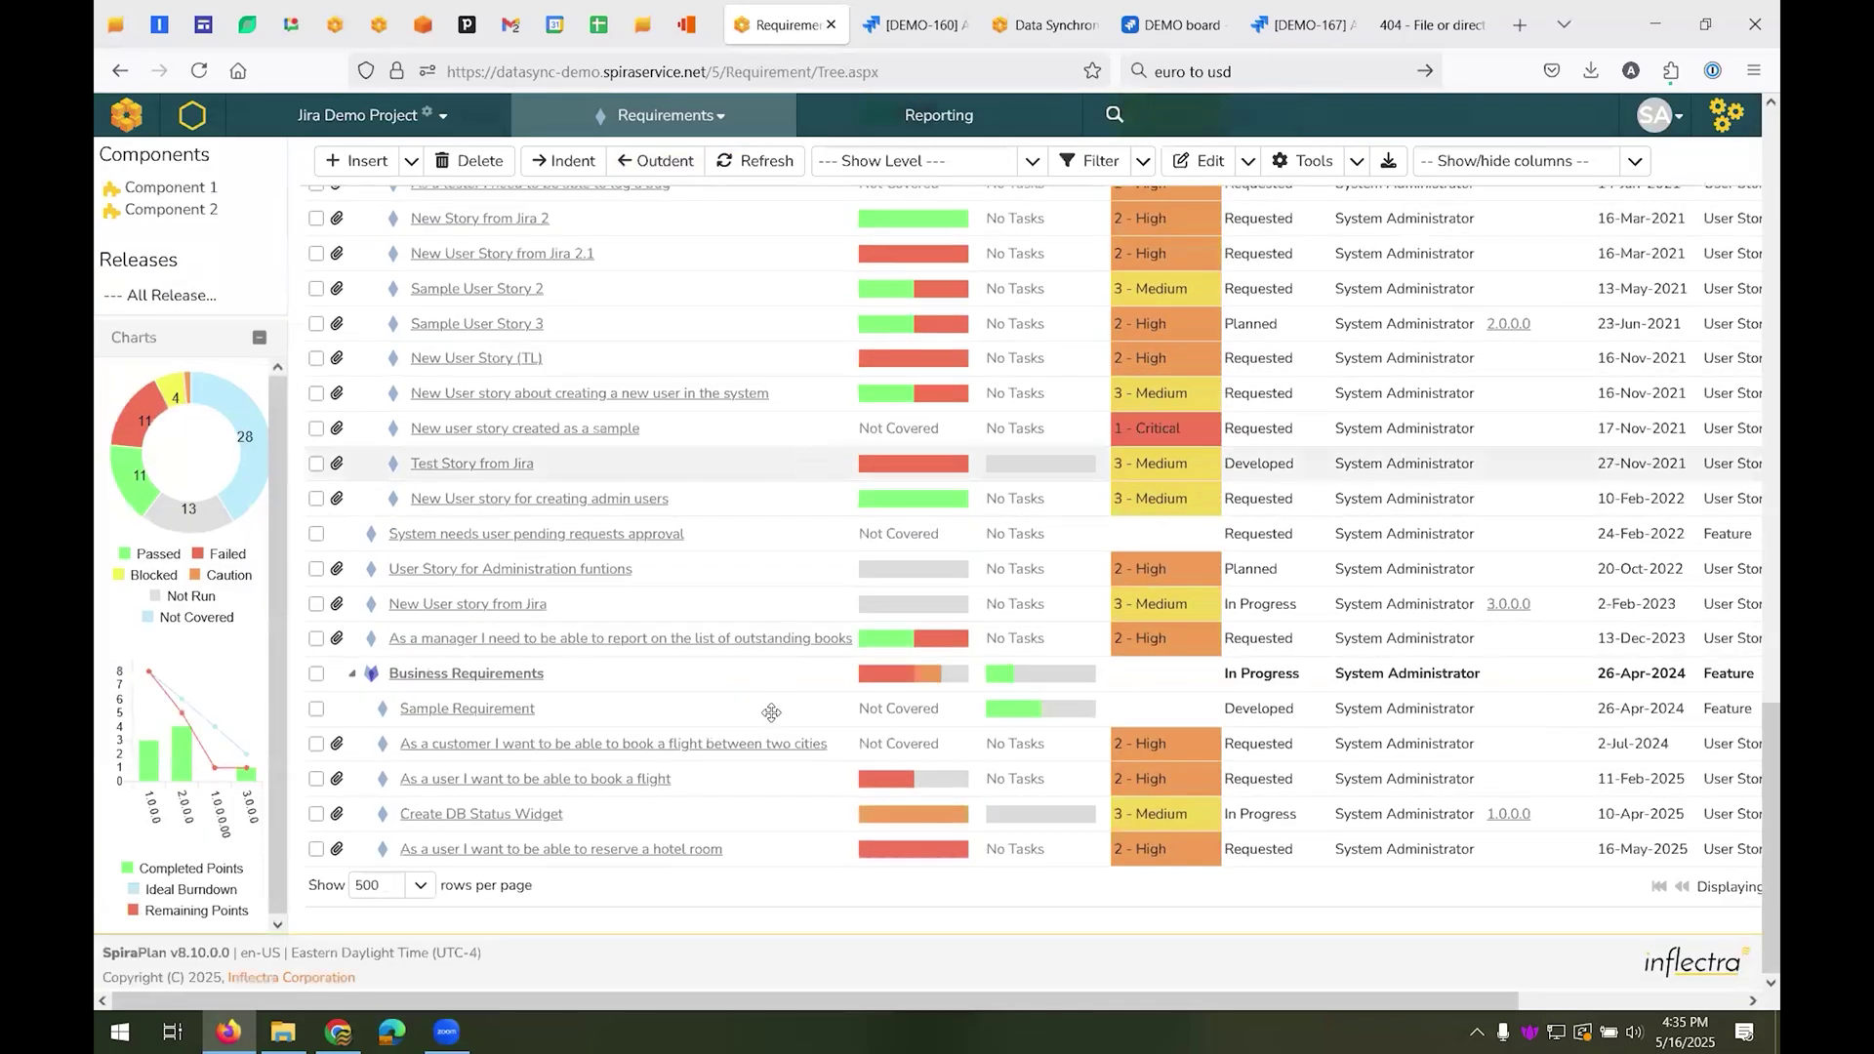
left_click(554, 851)
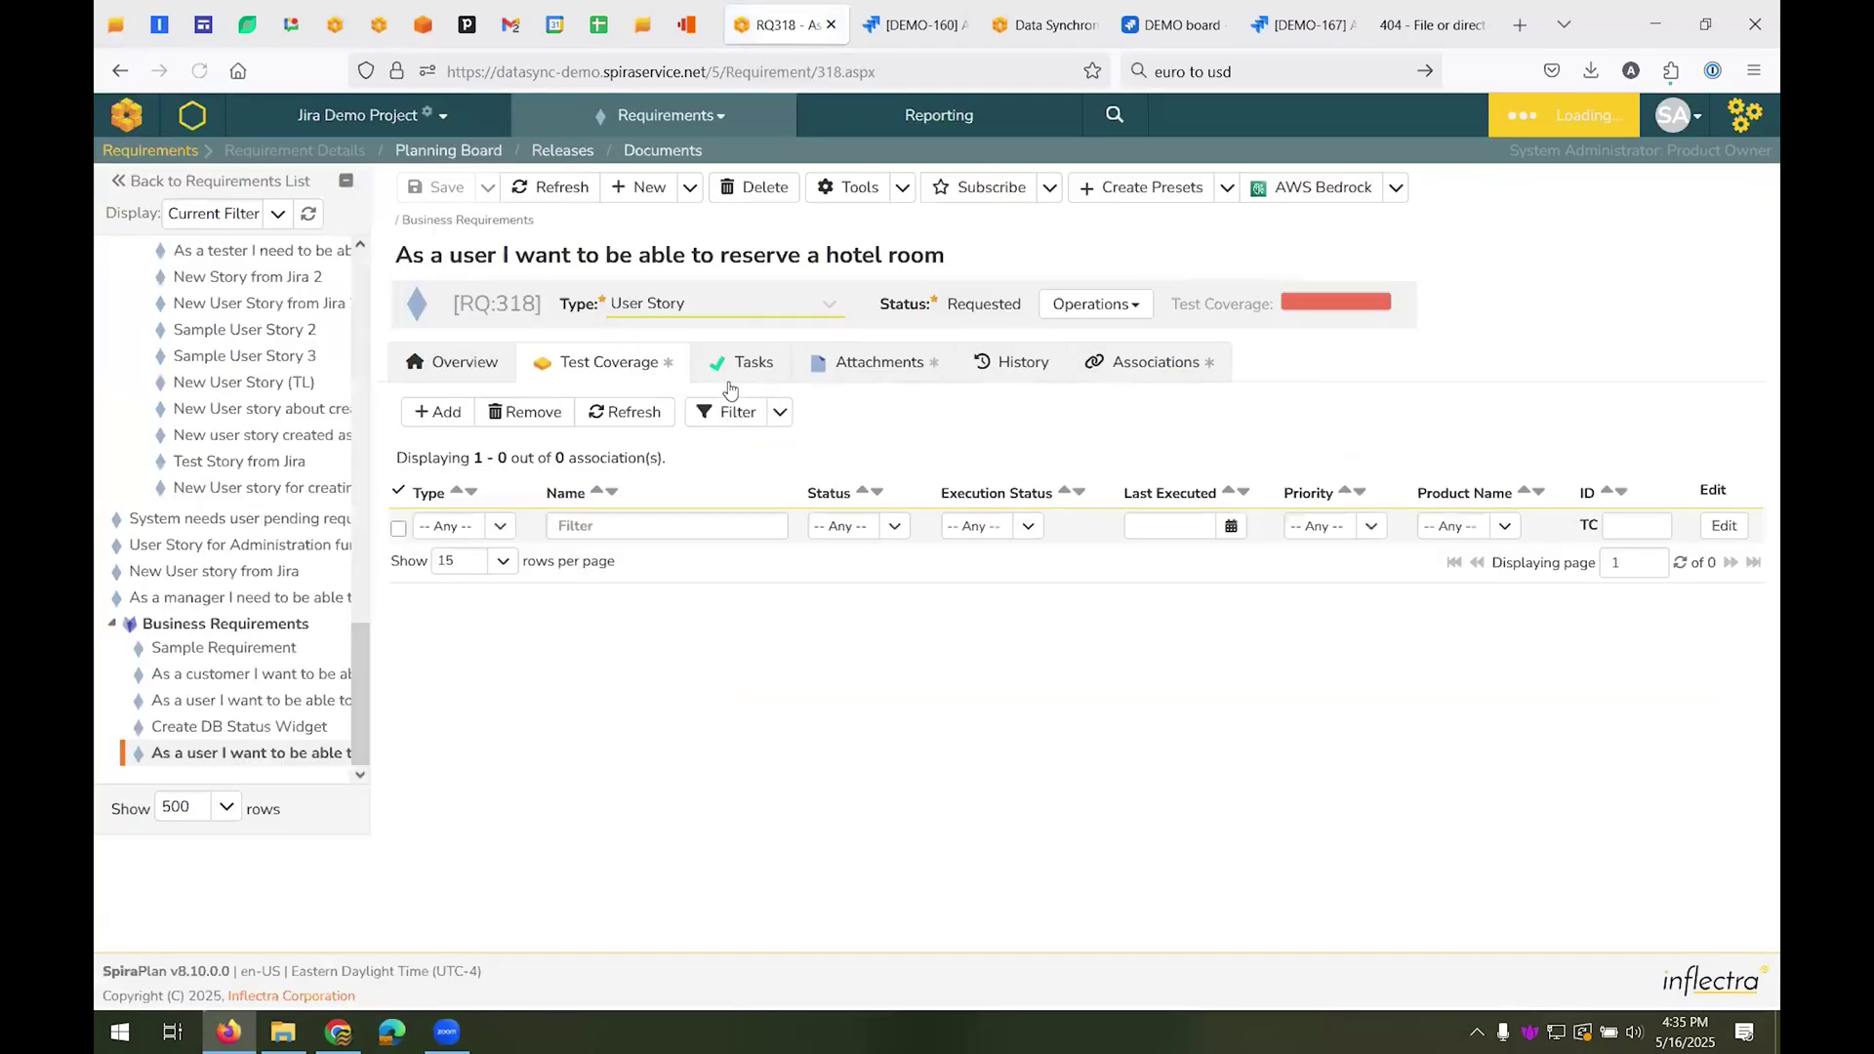
- Find test cases matching "book" and add TC:437, TC:472 and TC:481 to the requirement's test coverage
left_click(438, 411)
left_click(556, 421)
type("book")
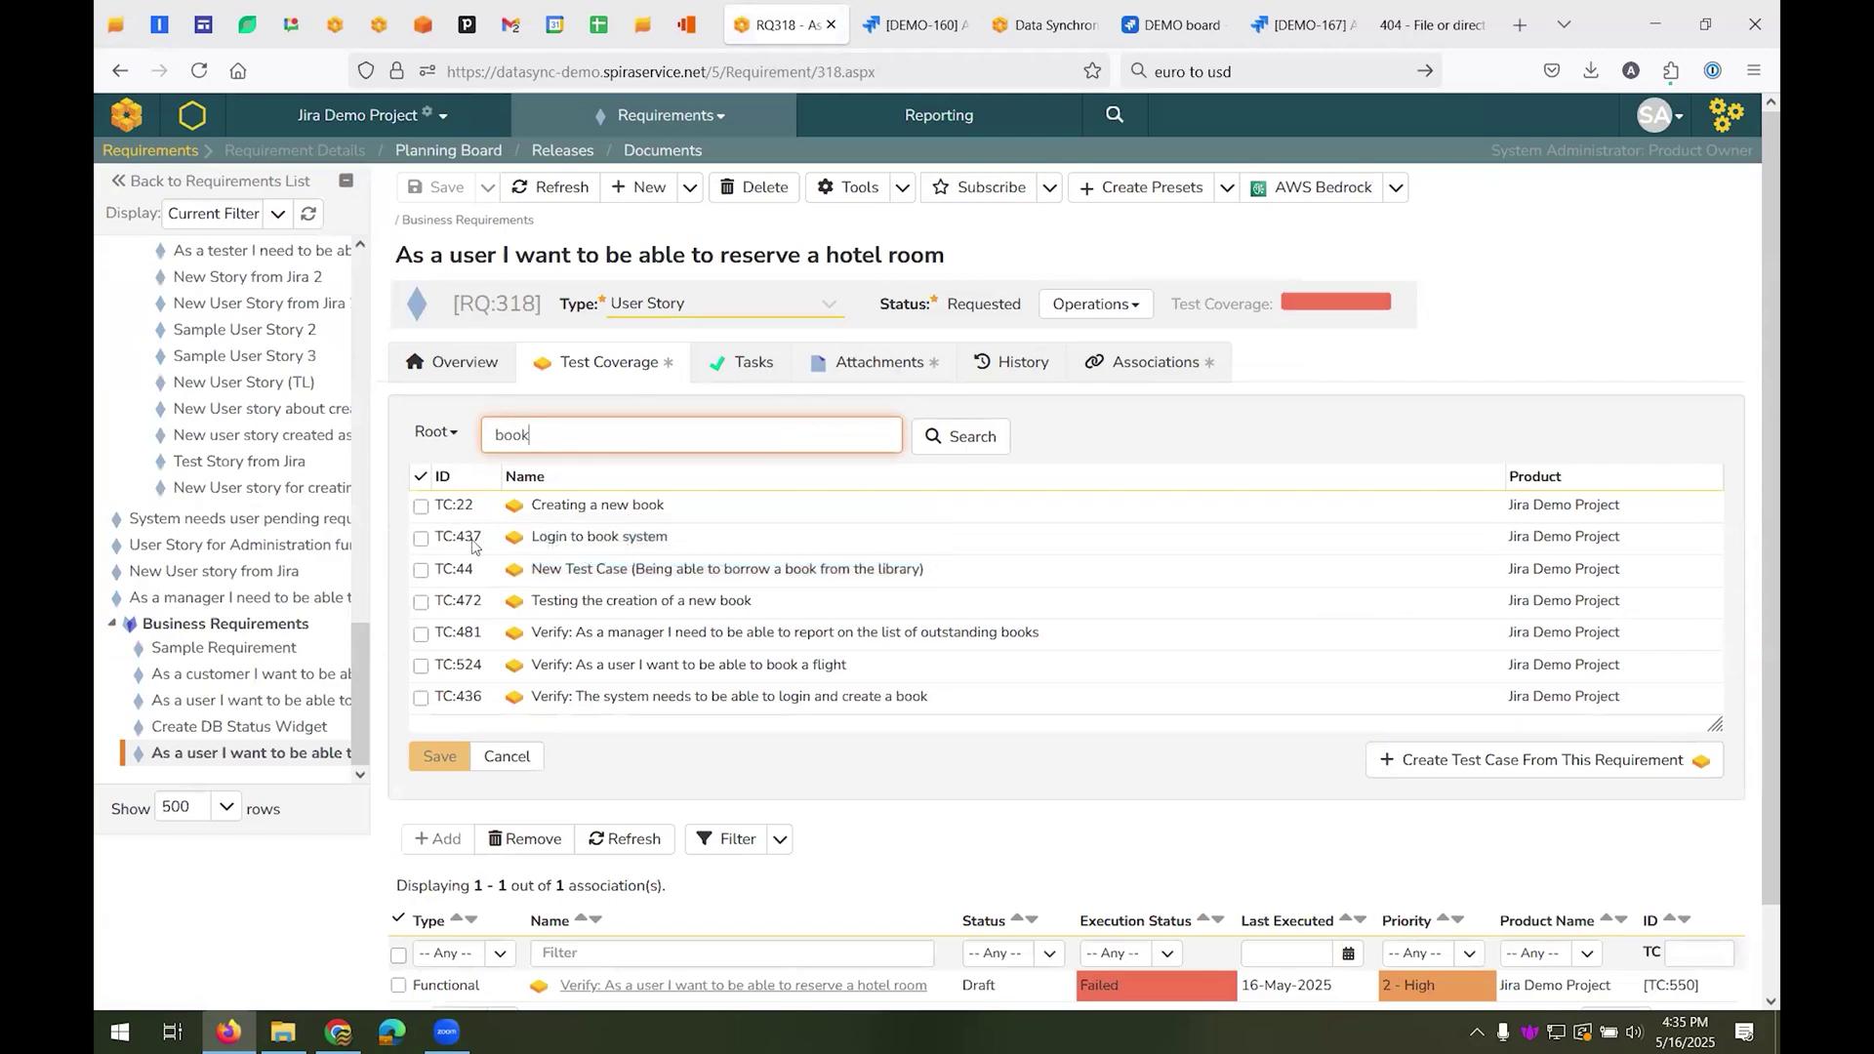
left_click(421, 539)
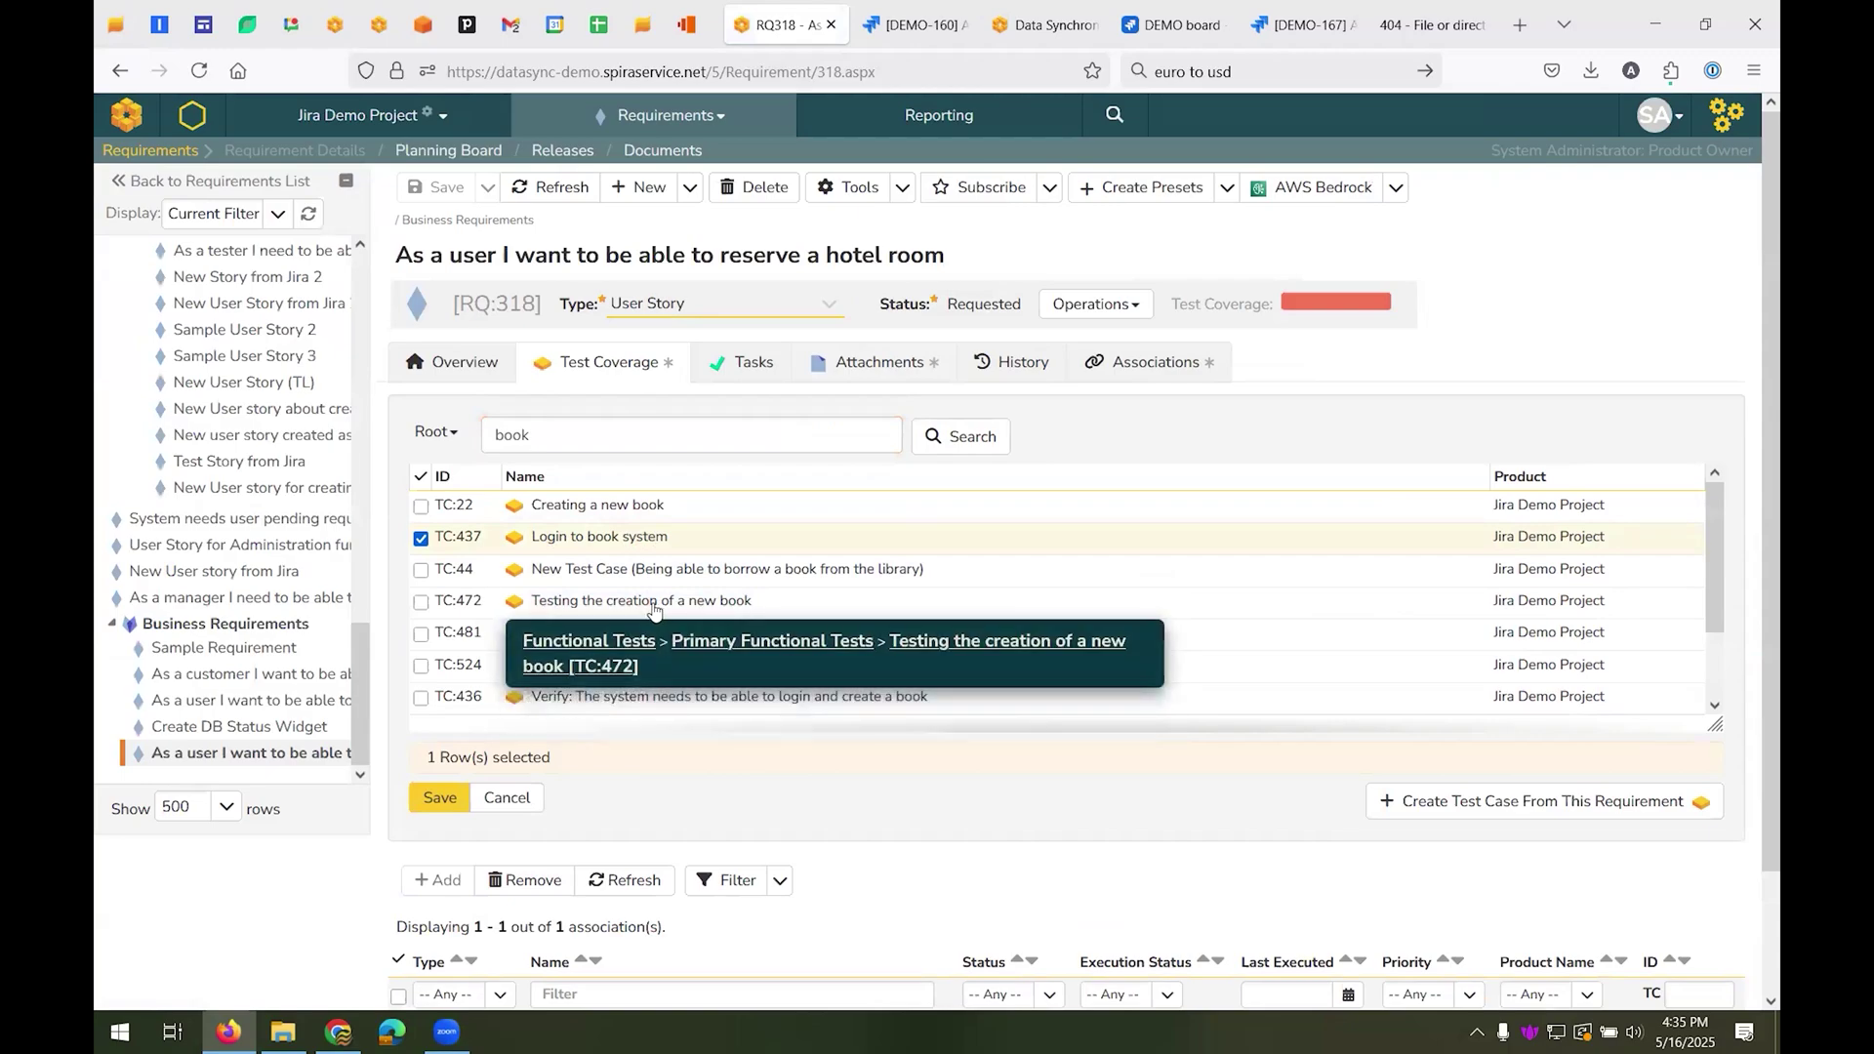
left_click(422, 602)
left_click(421, 634)
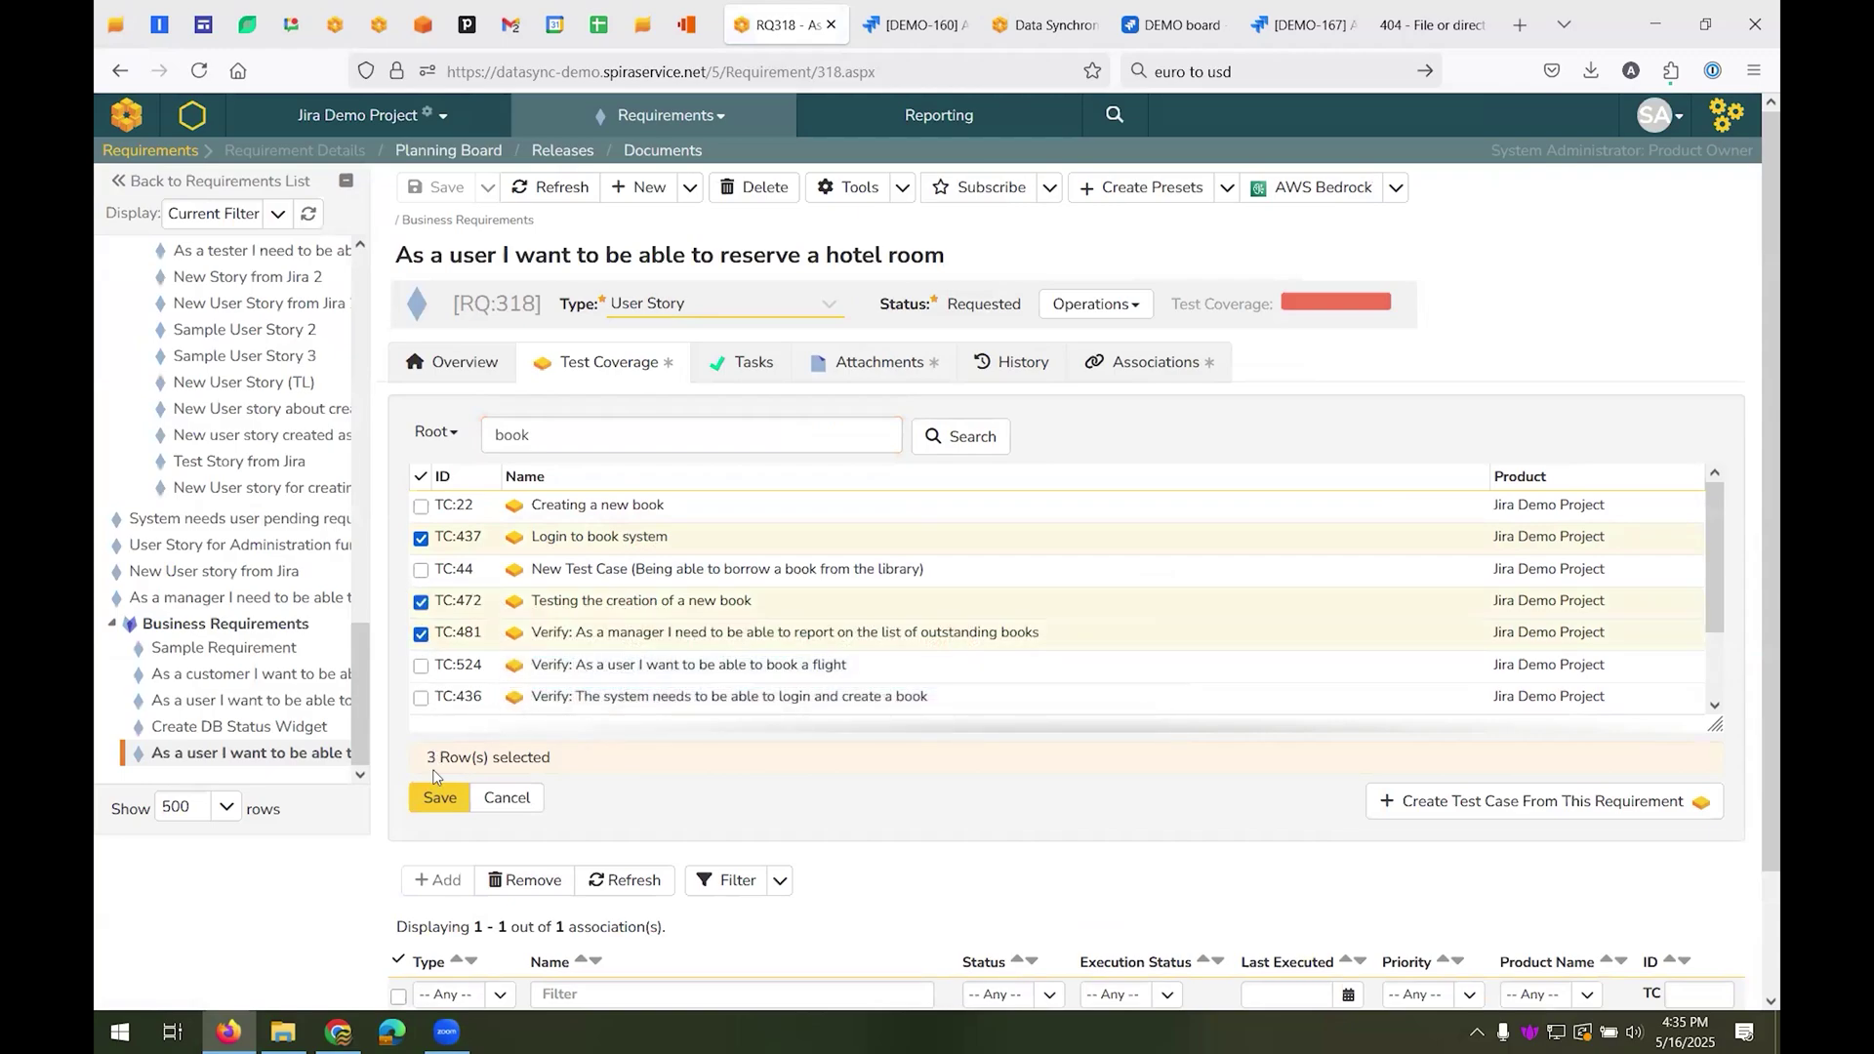
left_click(439, 797)
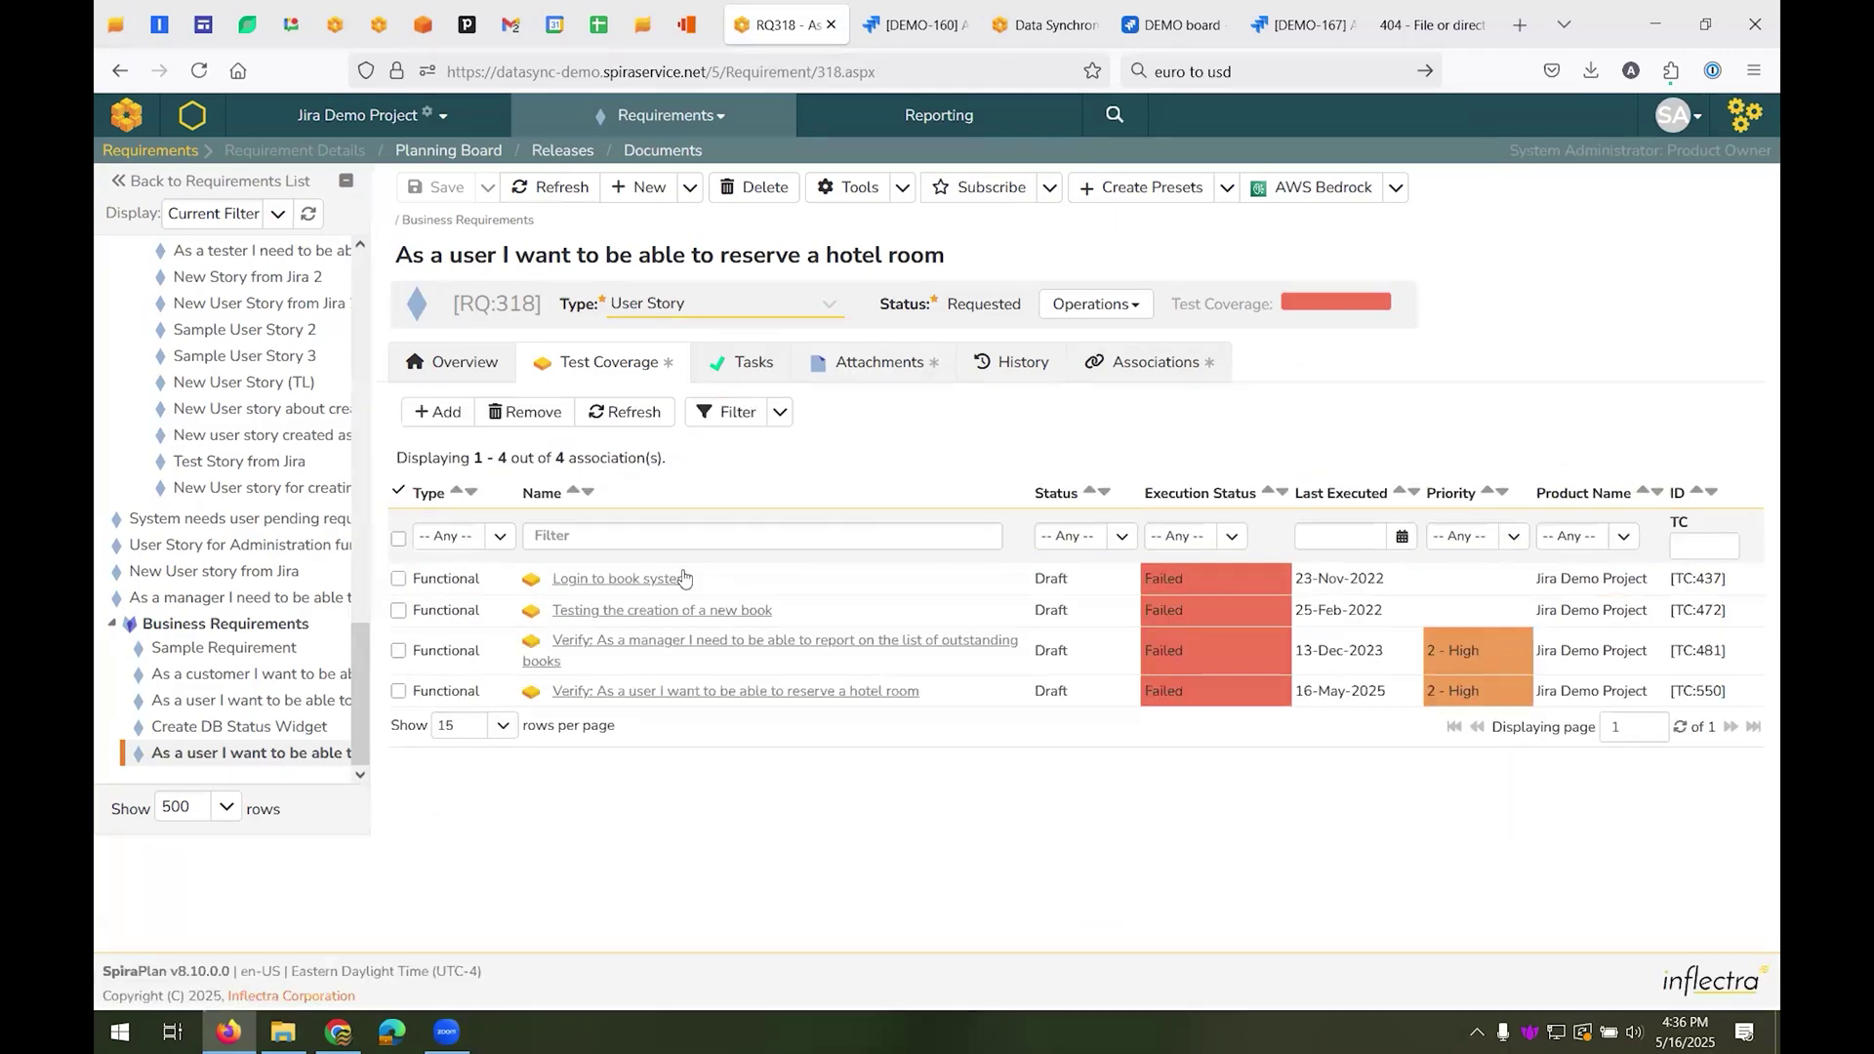
- Add the test cases "Creating a new author" and "Creating a new book" from the Functional Tests folder to the requirement's test coverage
left_click(439, 411)
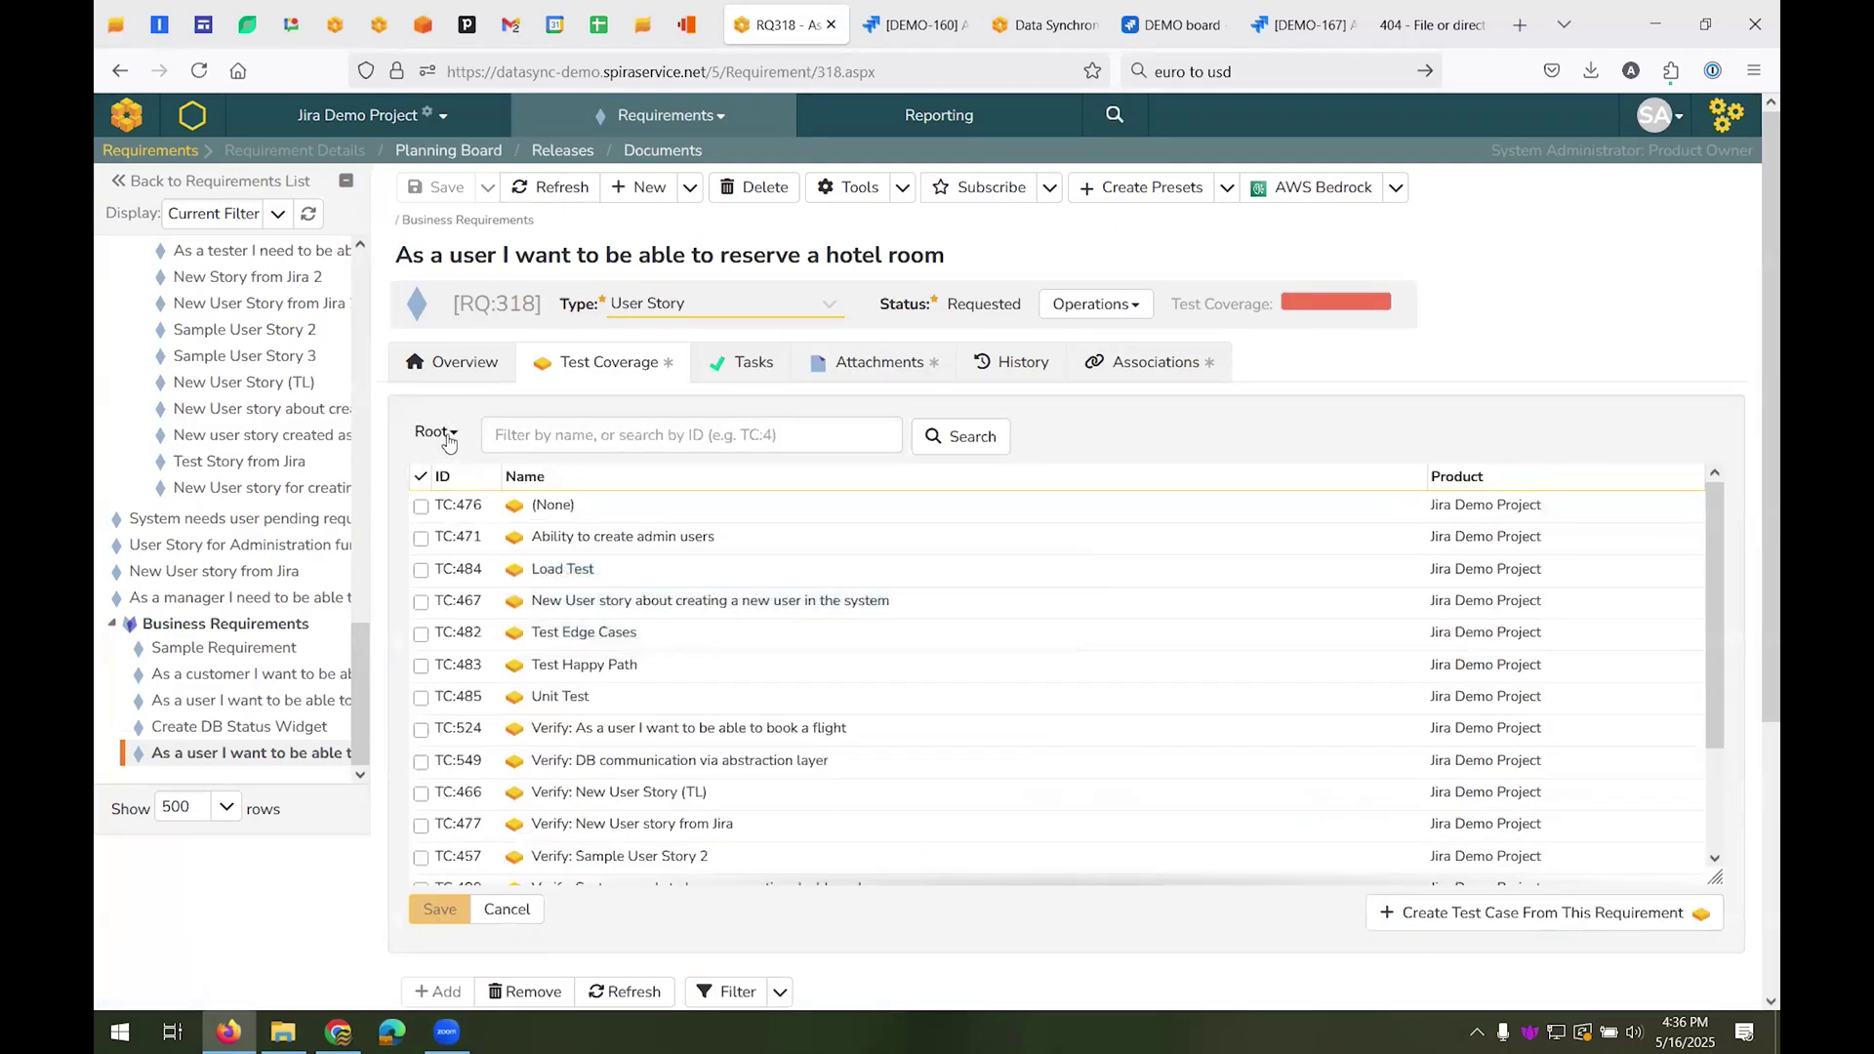
left_click(448, 434)
left_click(498, 506)
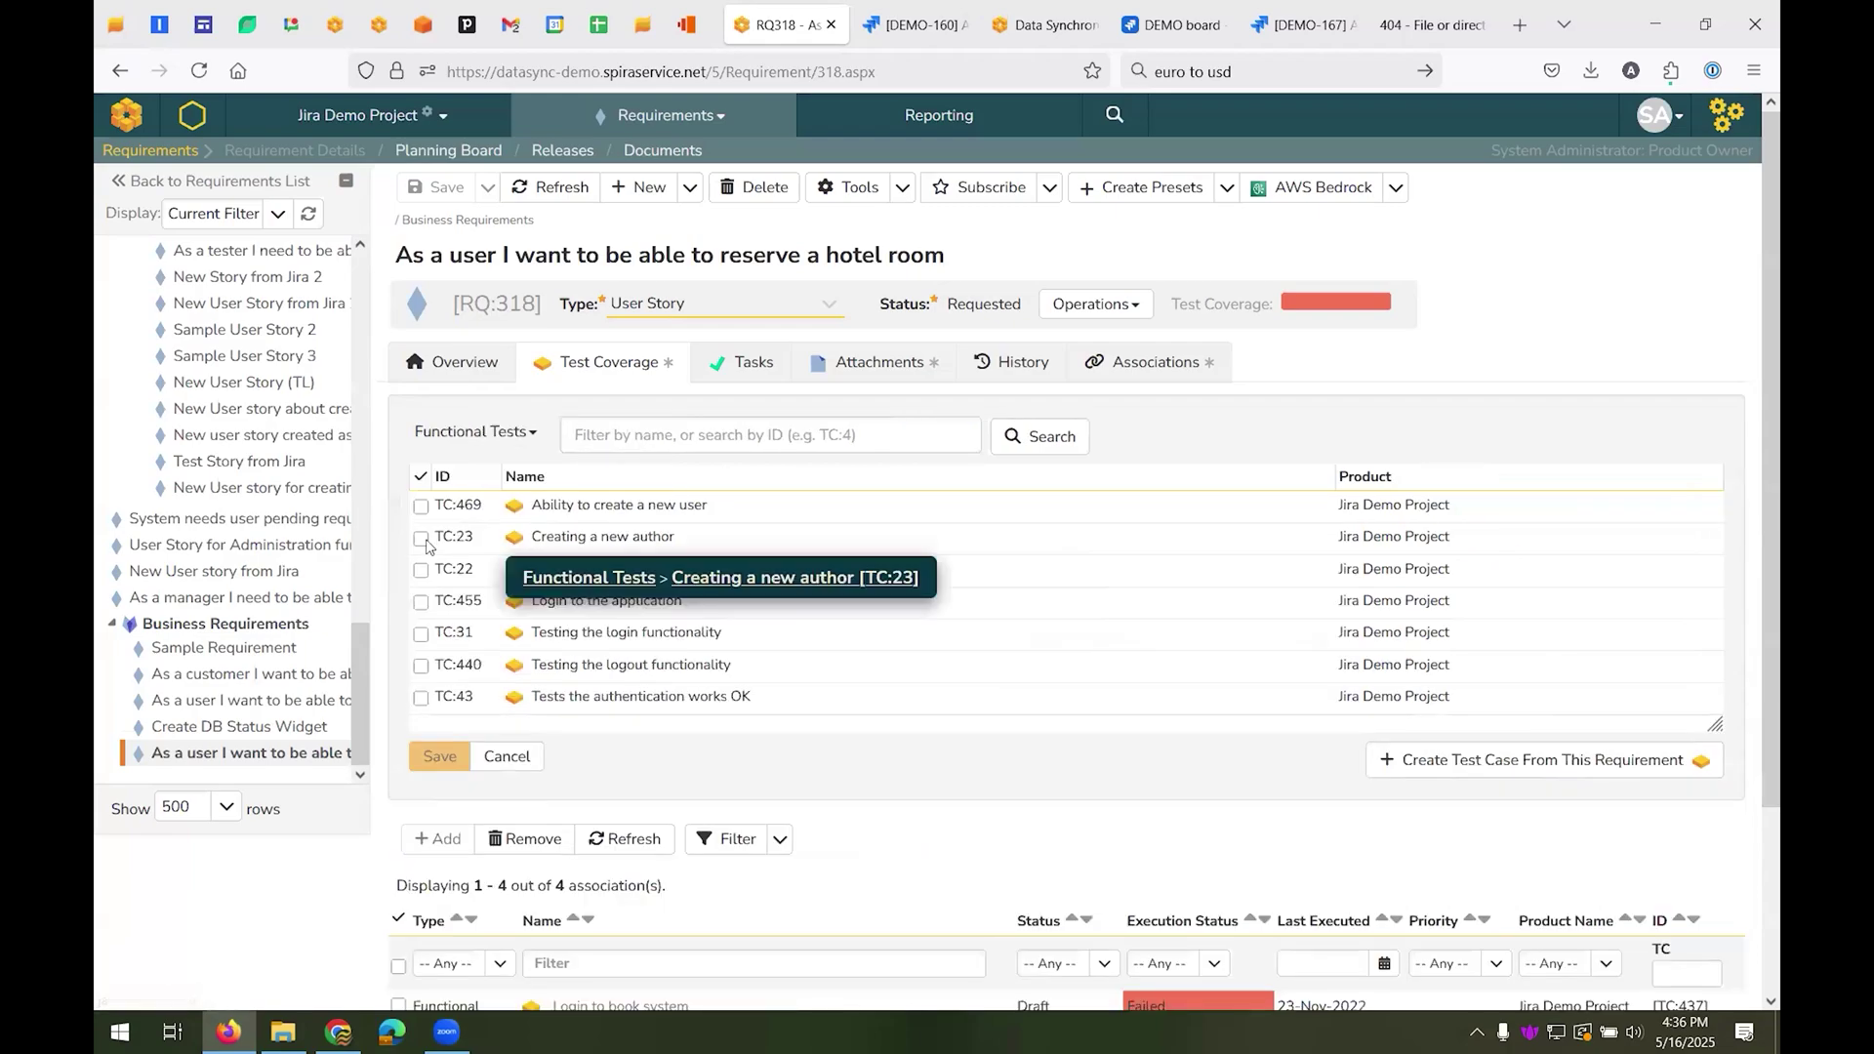
left_click(420, 538)
left_click(421, 570)
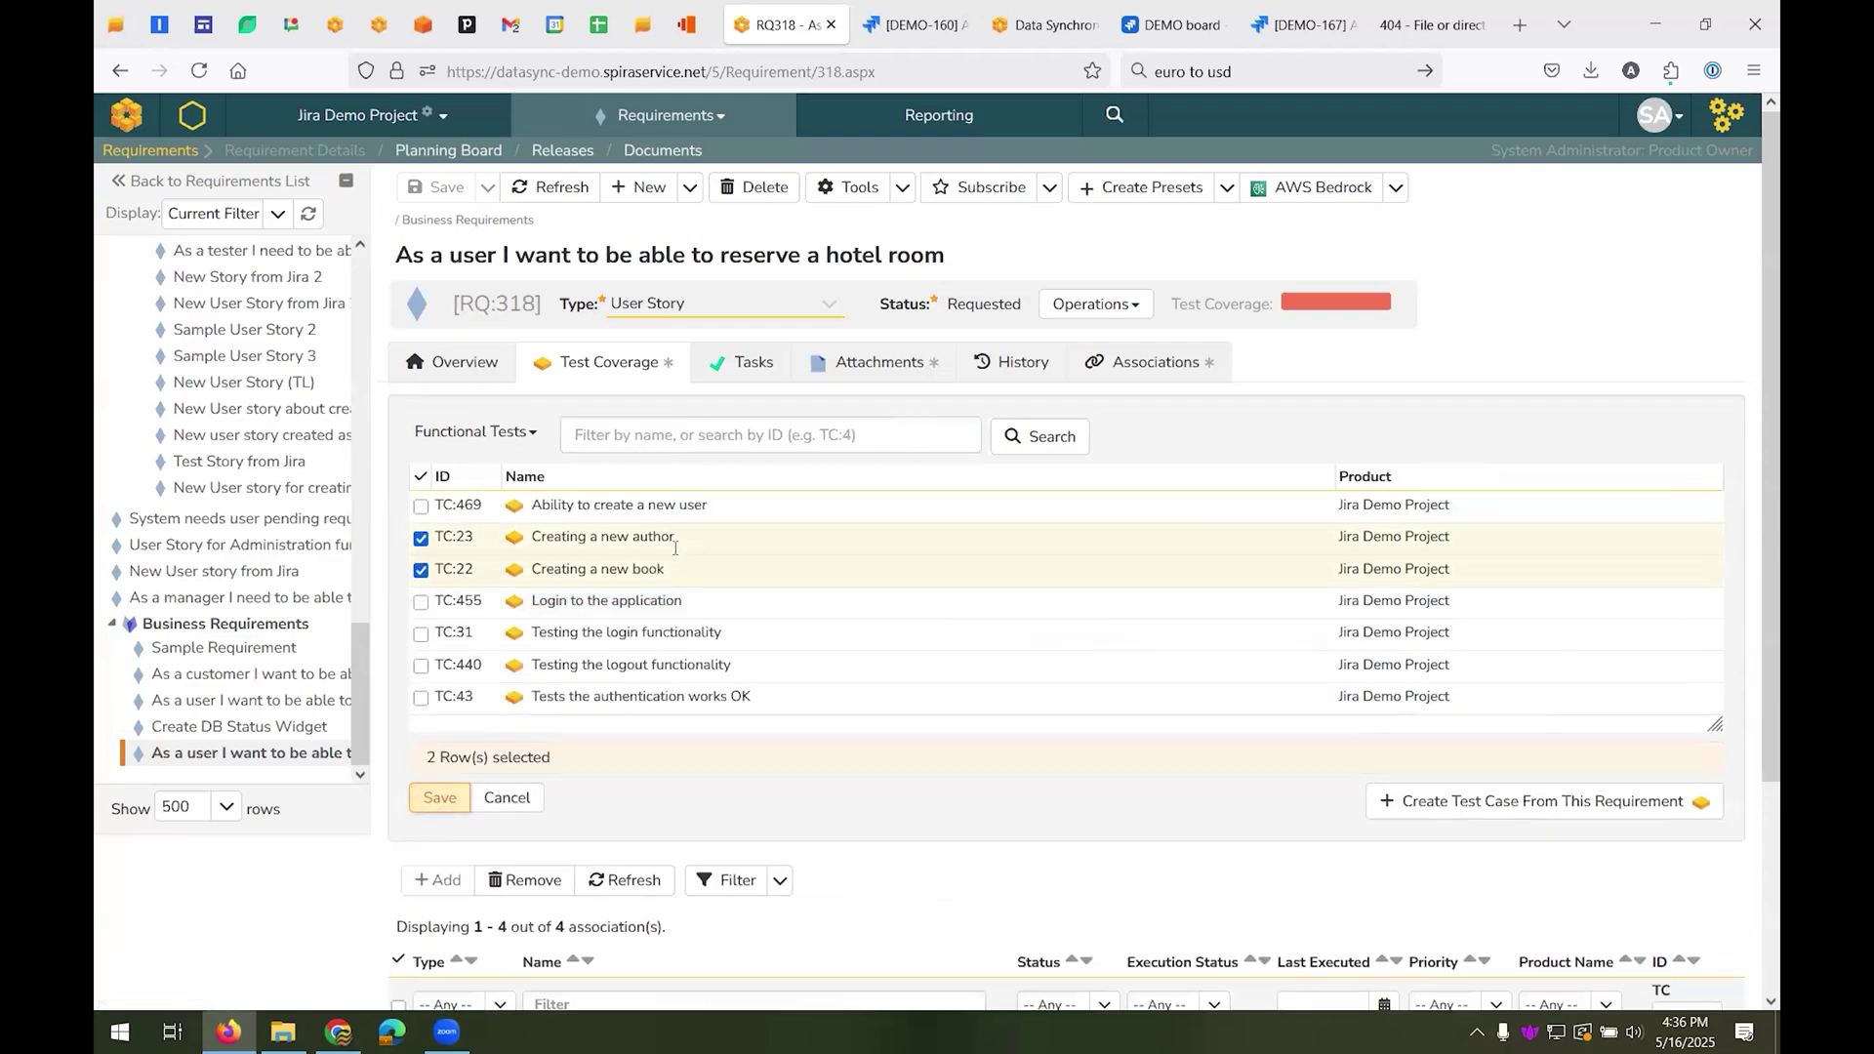
key("Return")
- Add the test case "Verify: New User story from Jira" to the requirement's test coverage
left_click(437, 411)
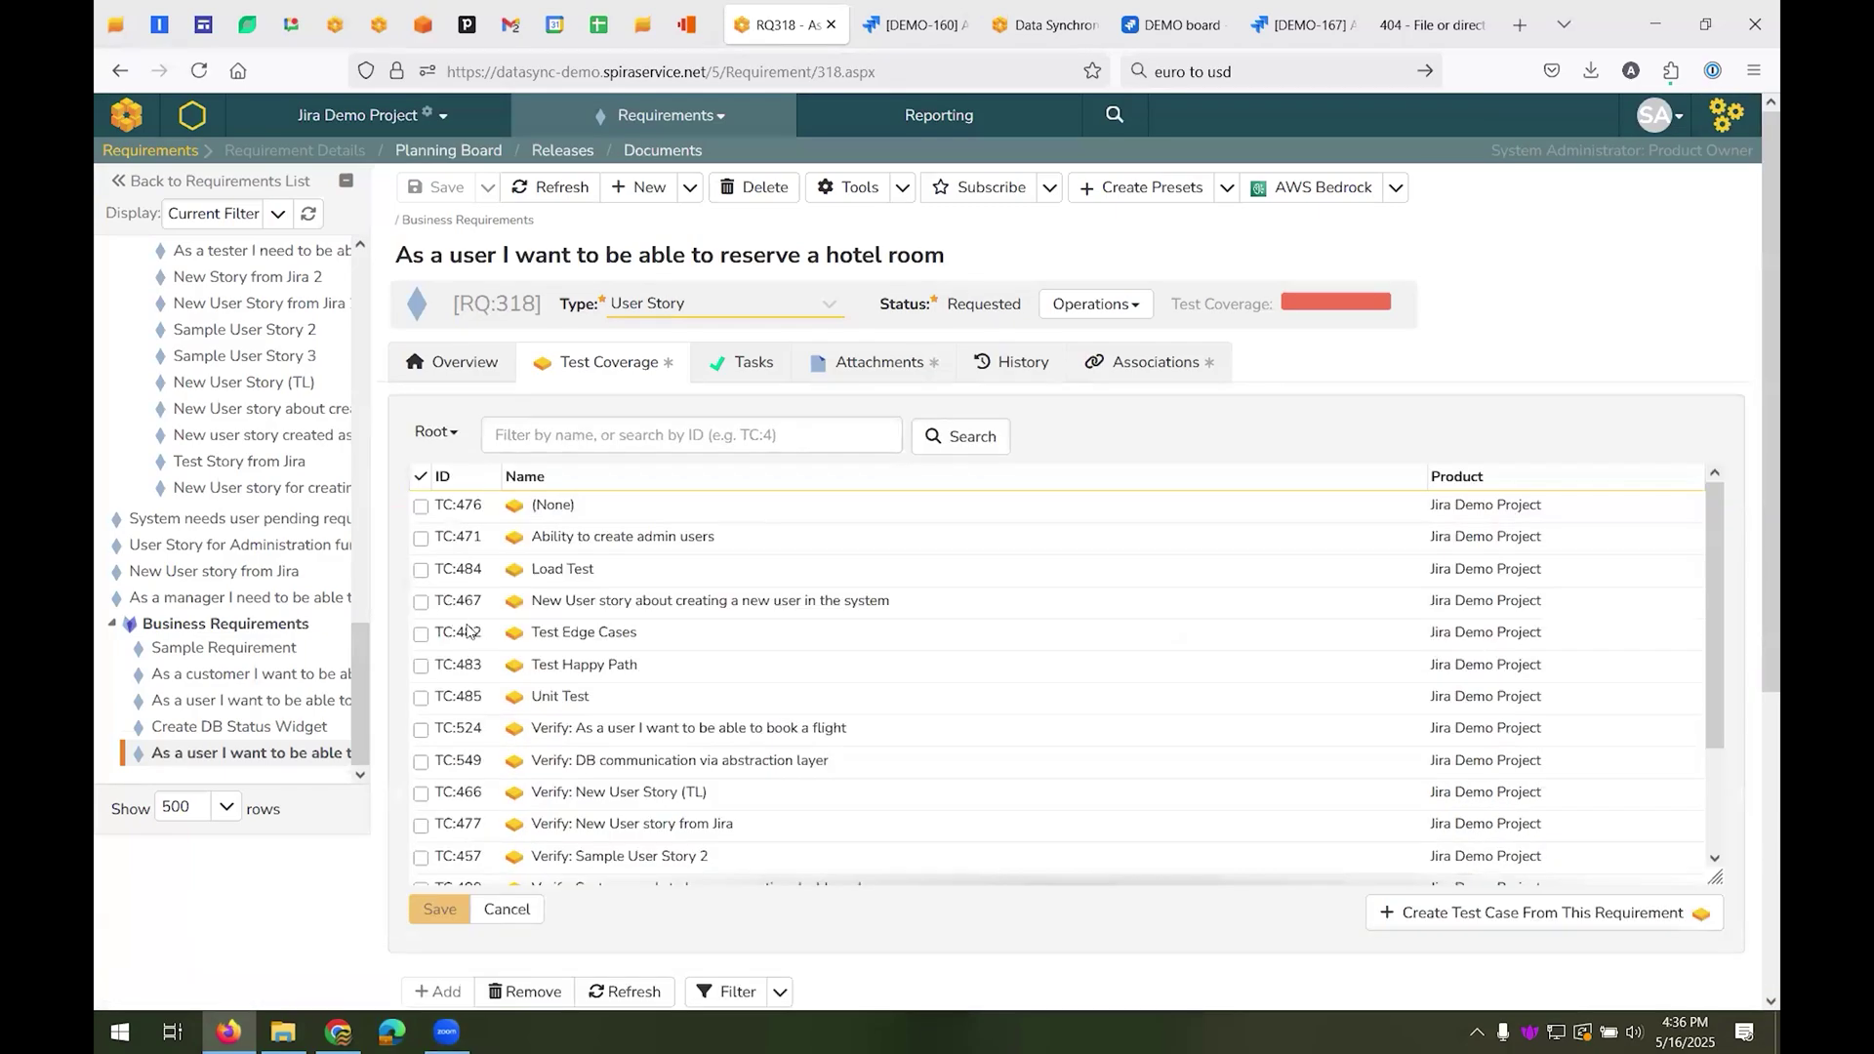
left_click(423, 829)
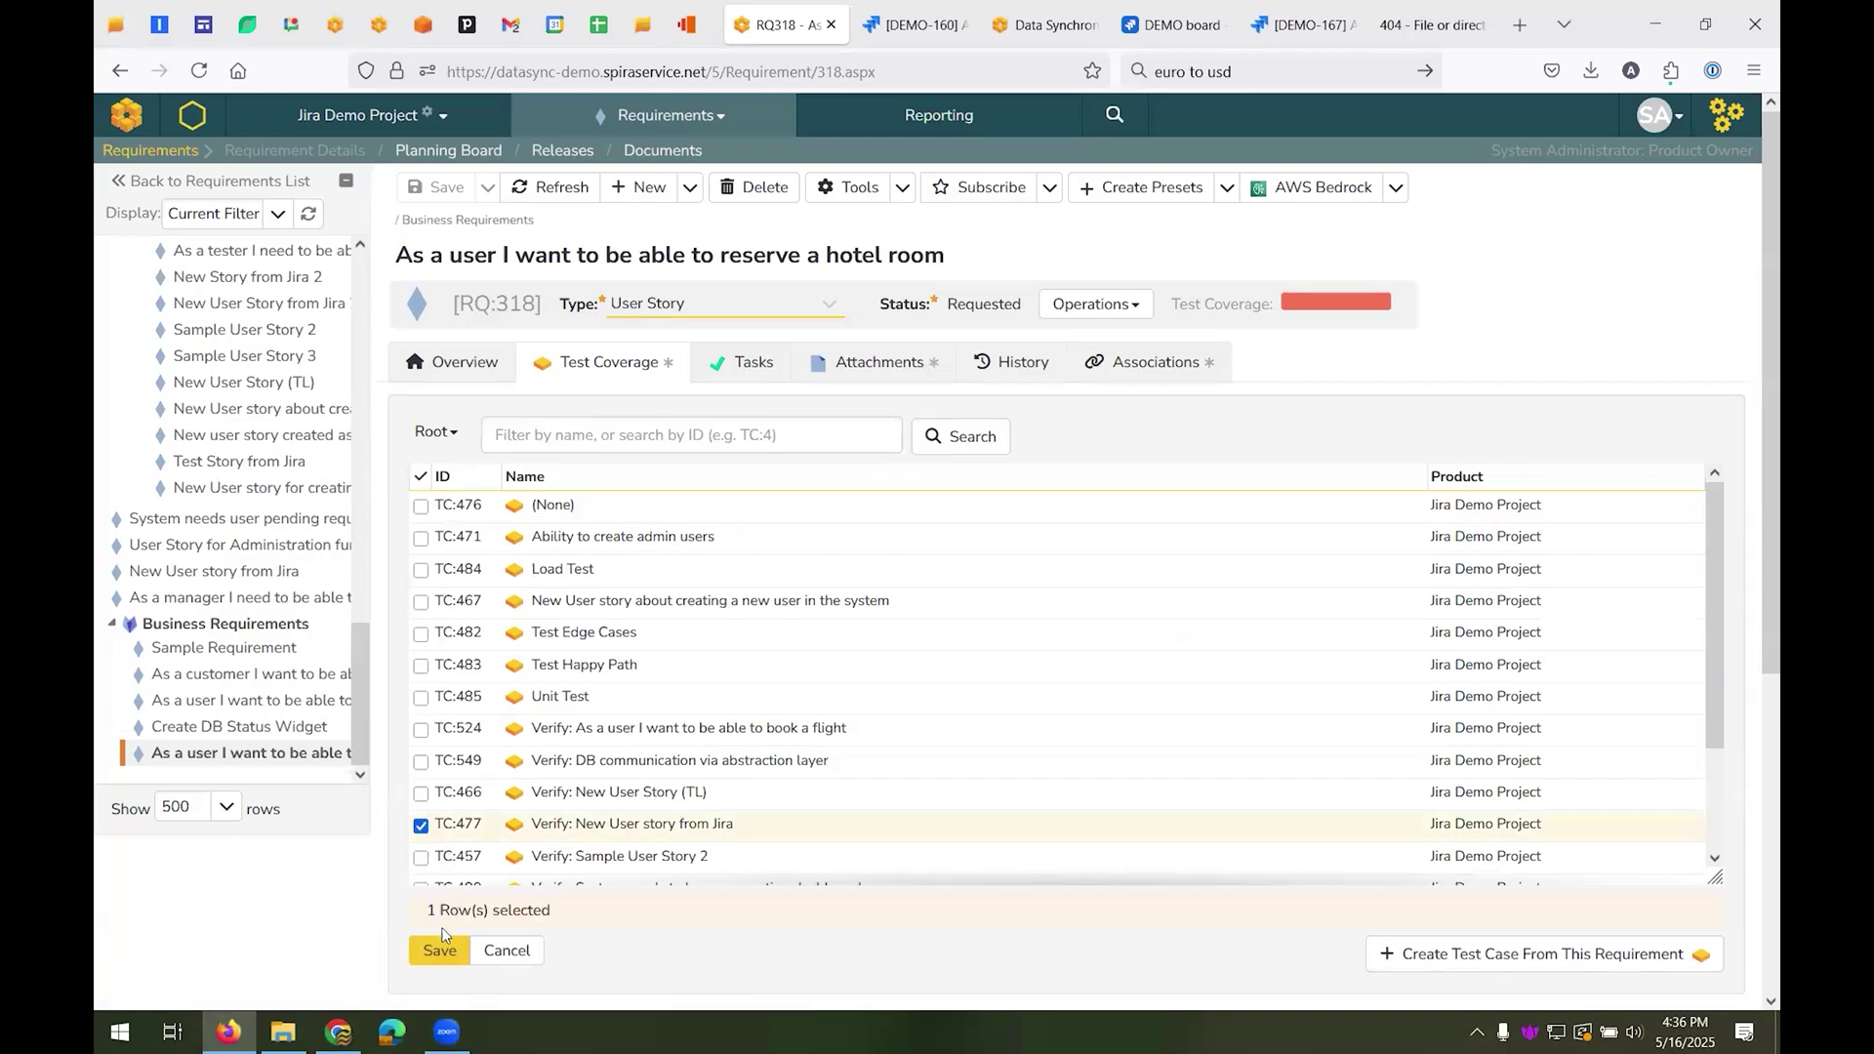
left_click(439, 947)
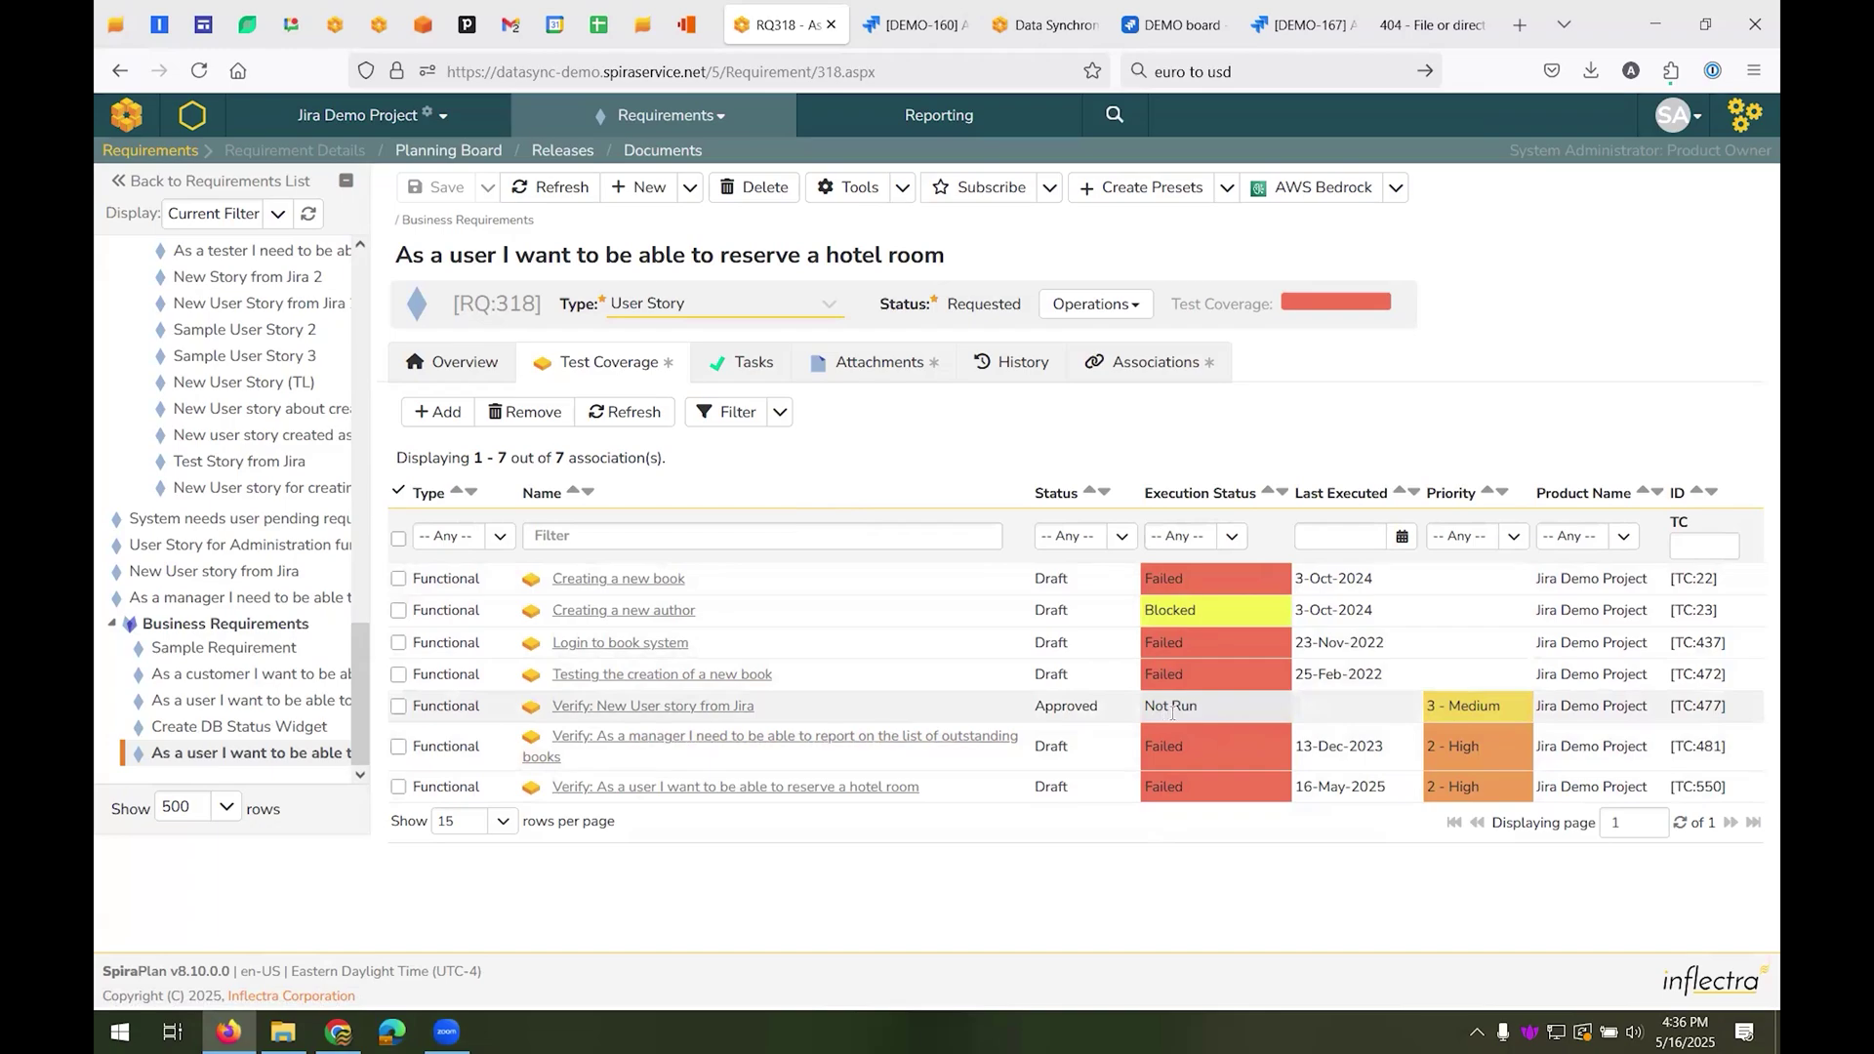
- Refresh the requirement, inspect its test coverage breakdown, and view its attachments
left_click(565, 189)
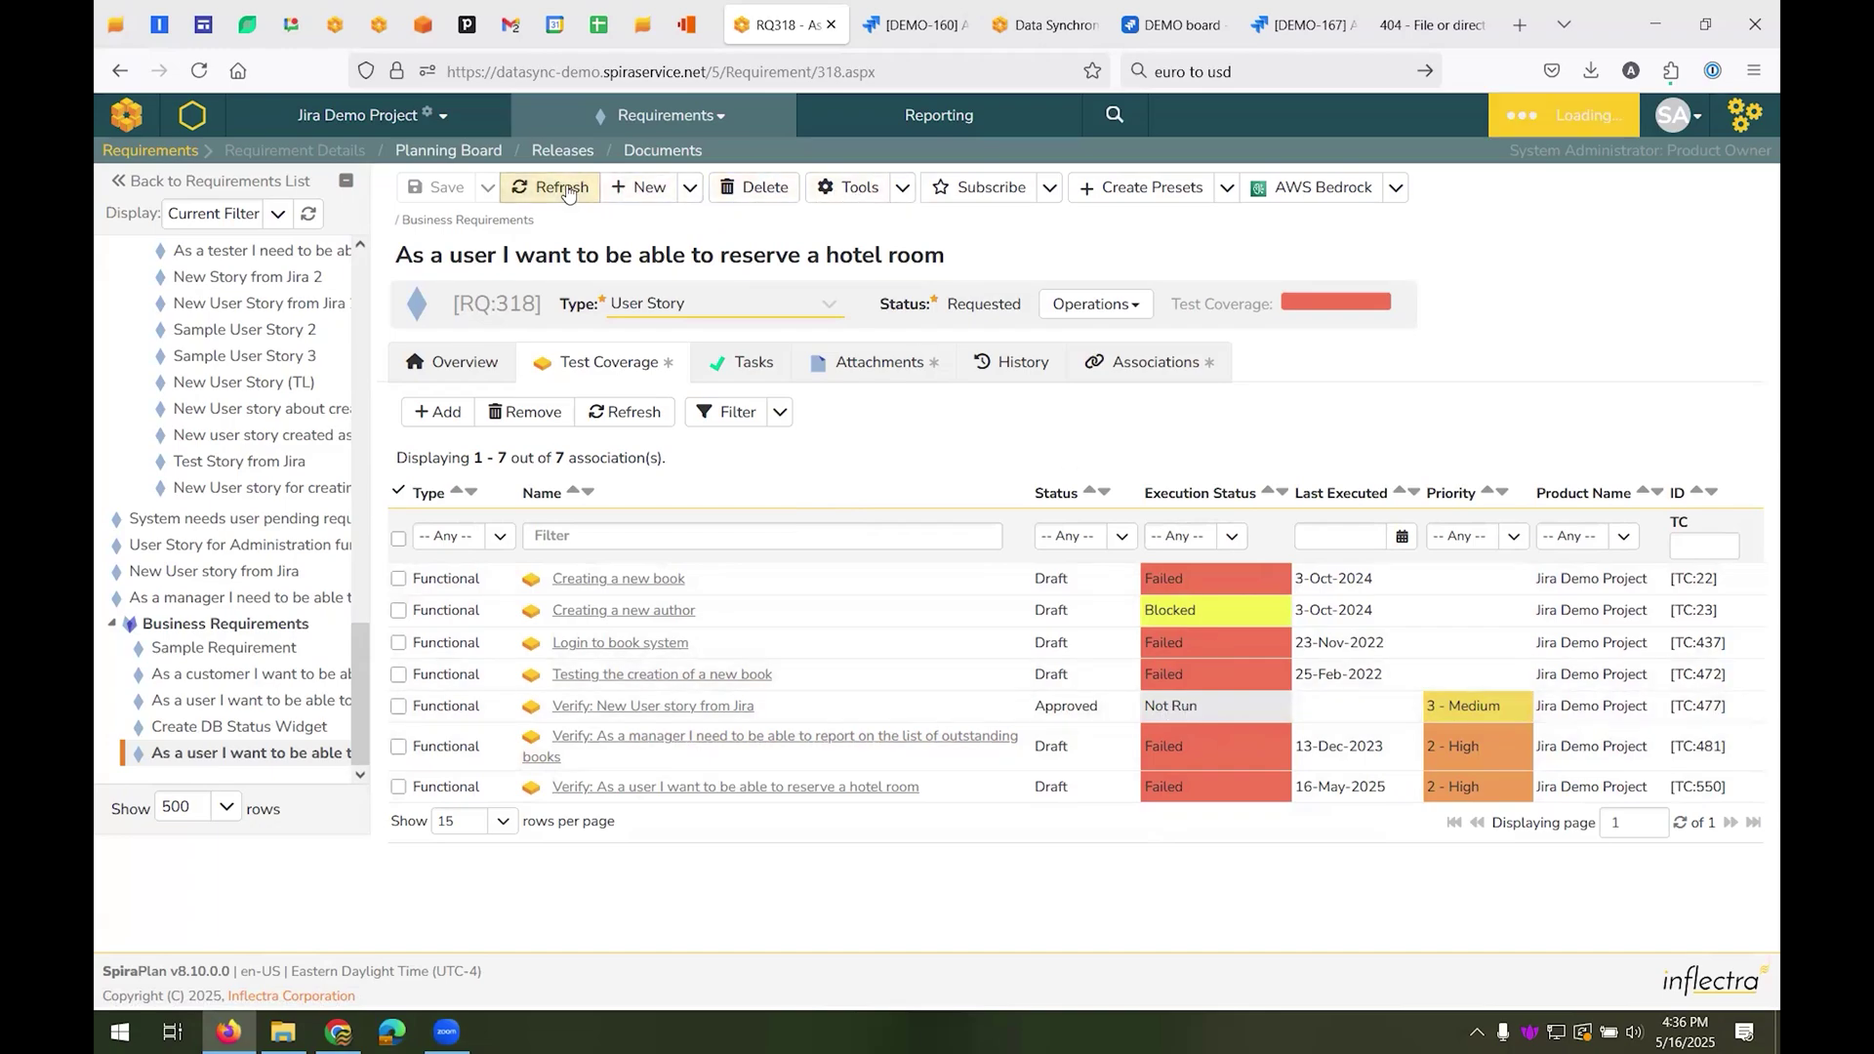
mouse_move(1297, 305)
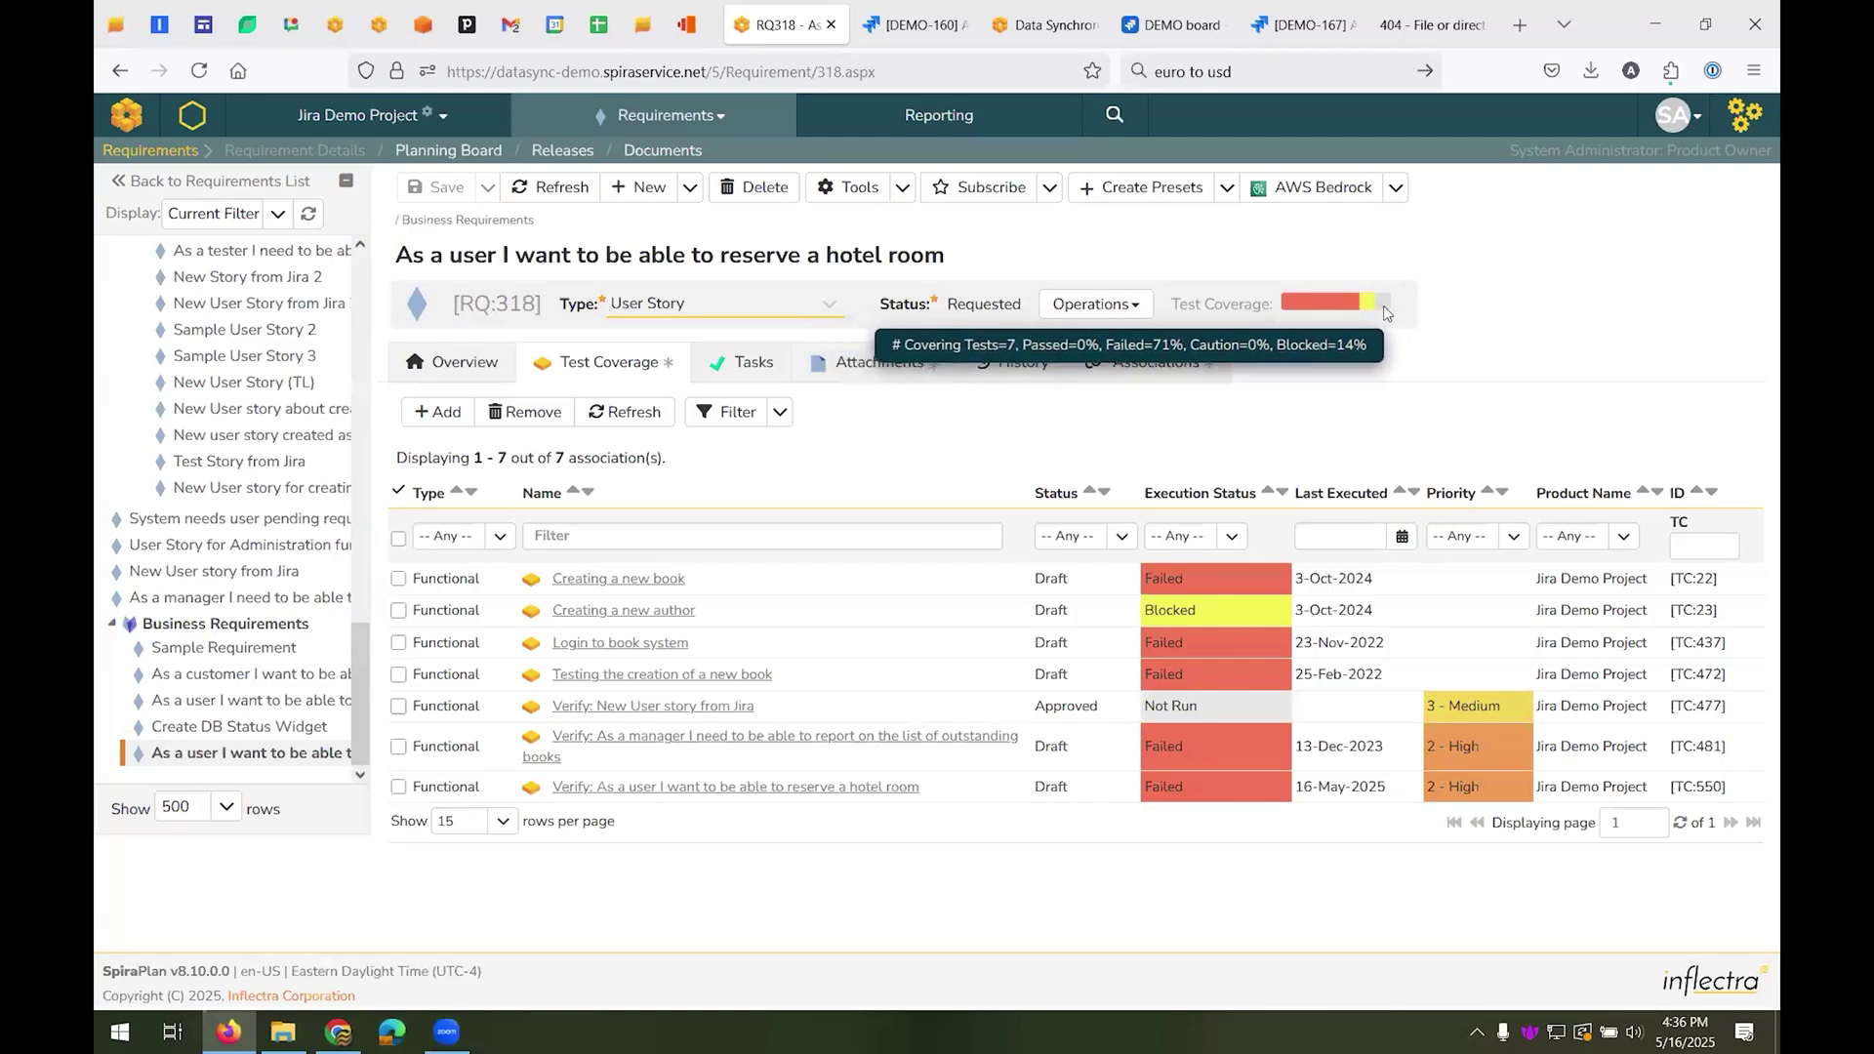
left_click(877, 367)
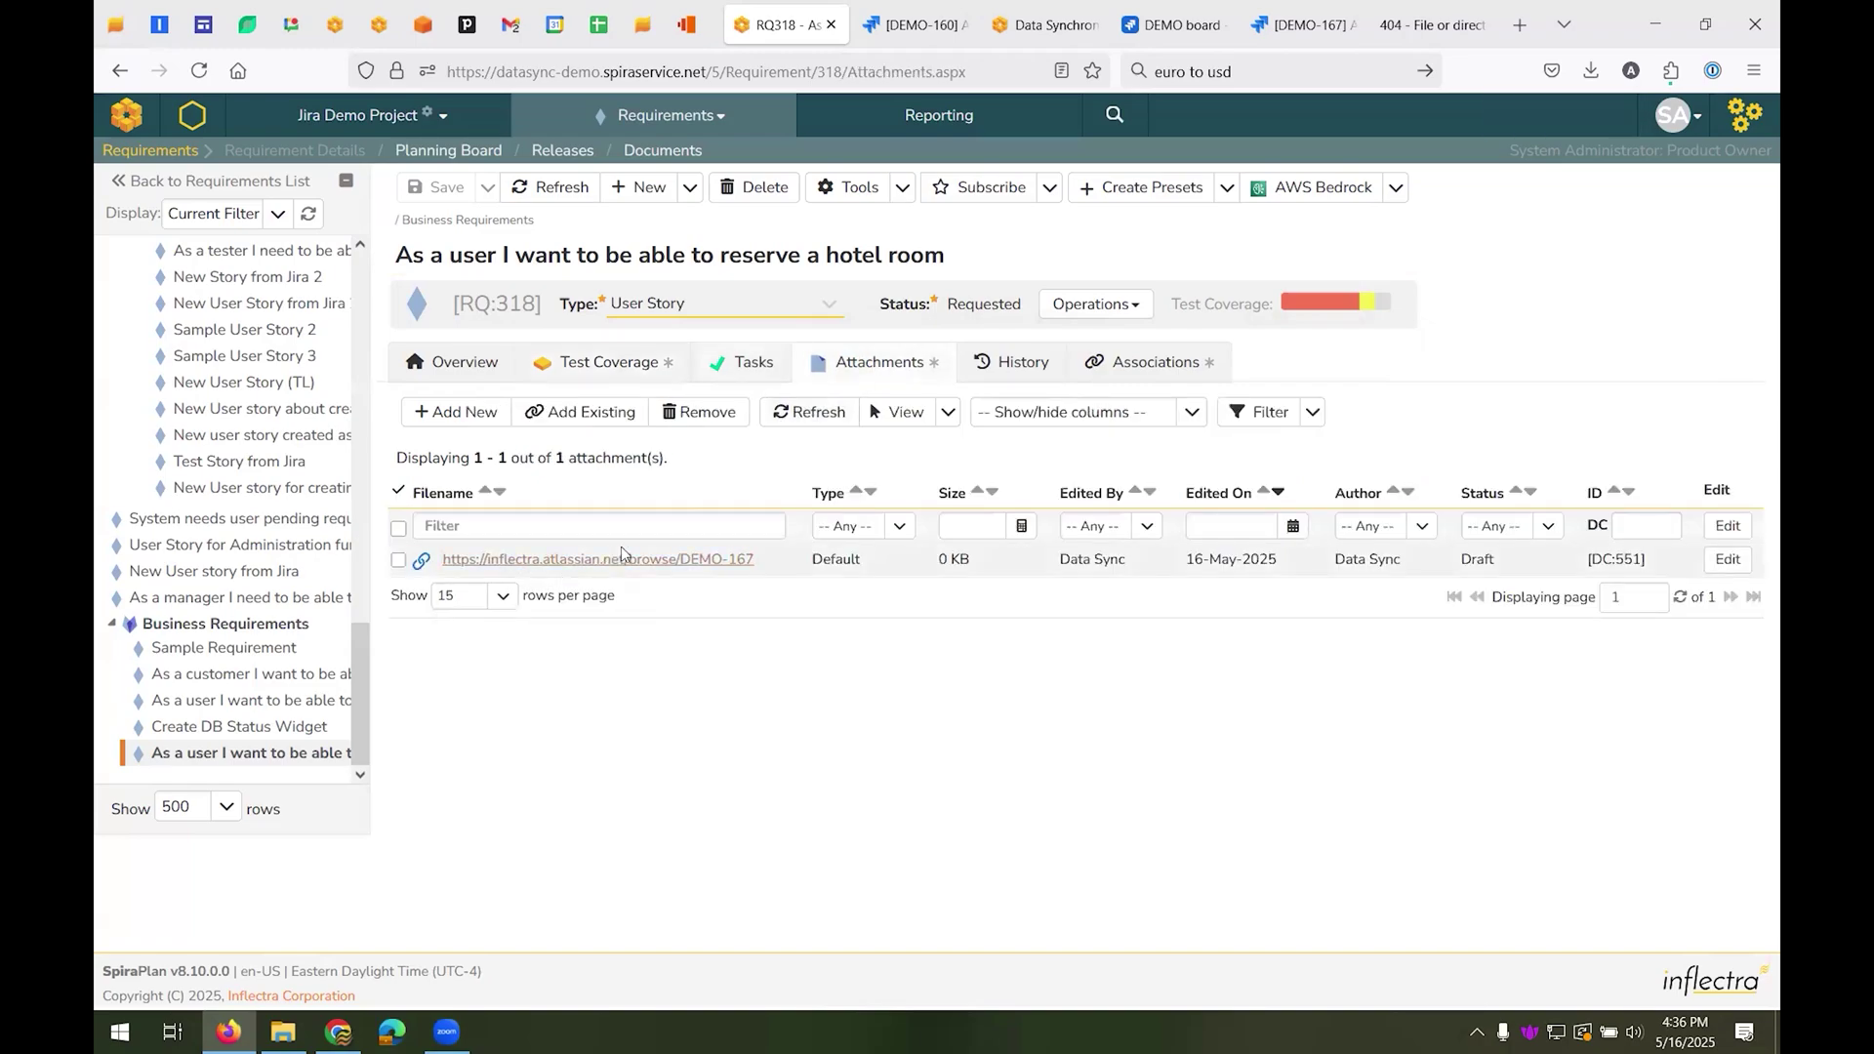
- Switch to the Jira story DEMO-167, reload it, and display its Spira QA Coverage
left_click(1301, 17)
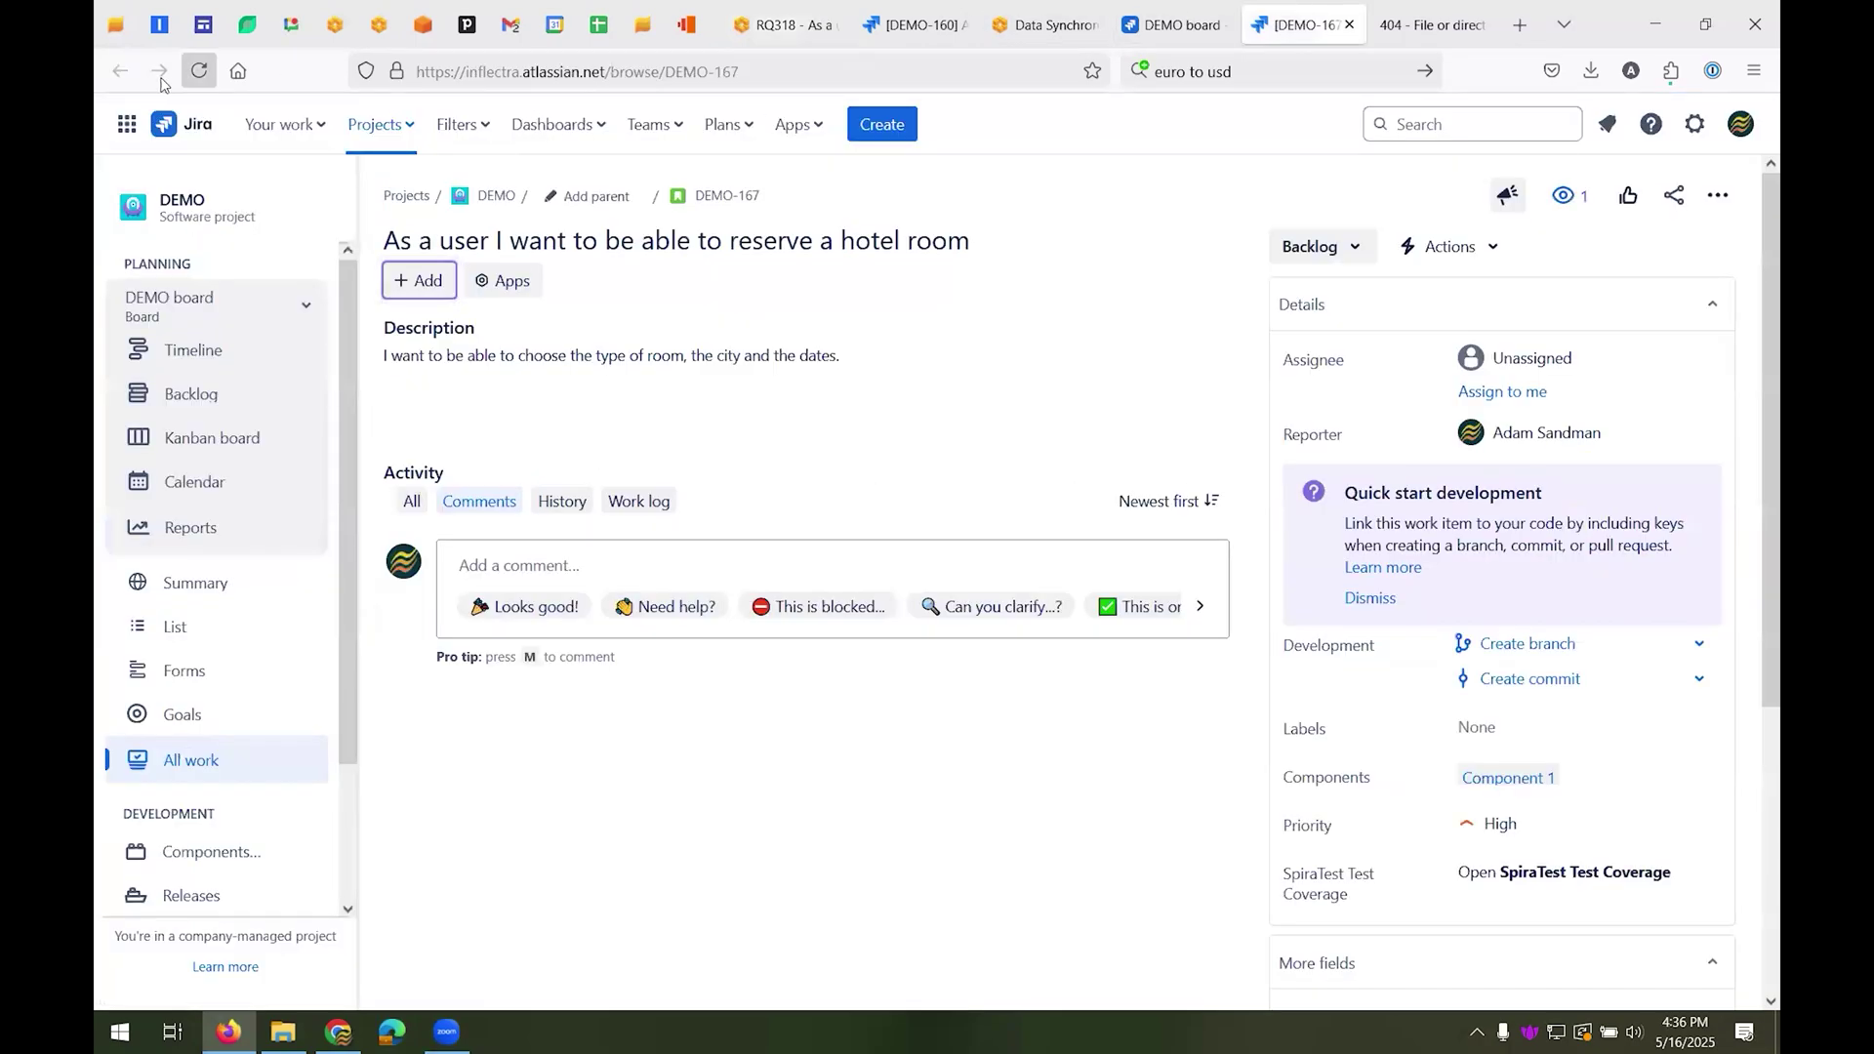
left_click(192, 74)
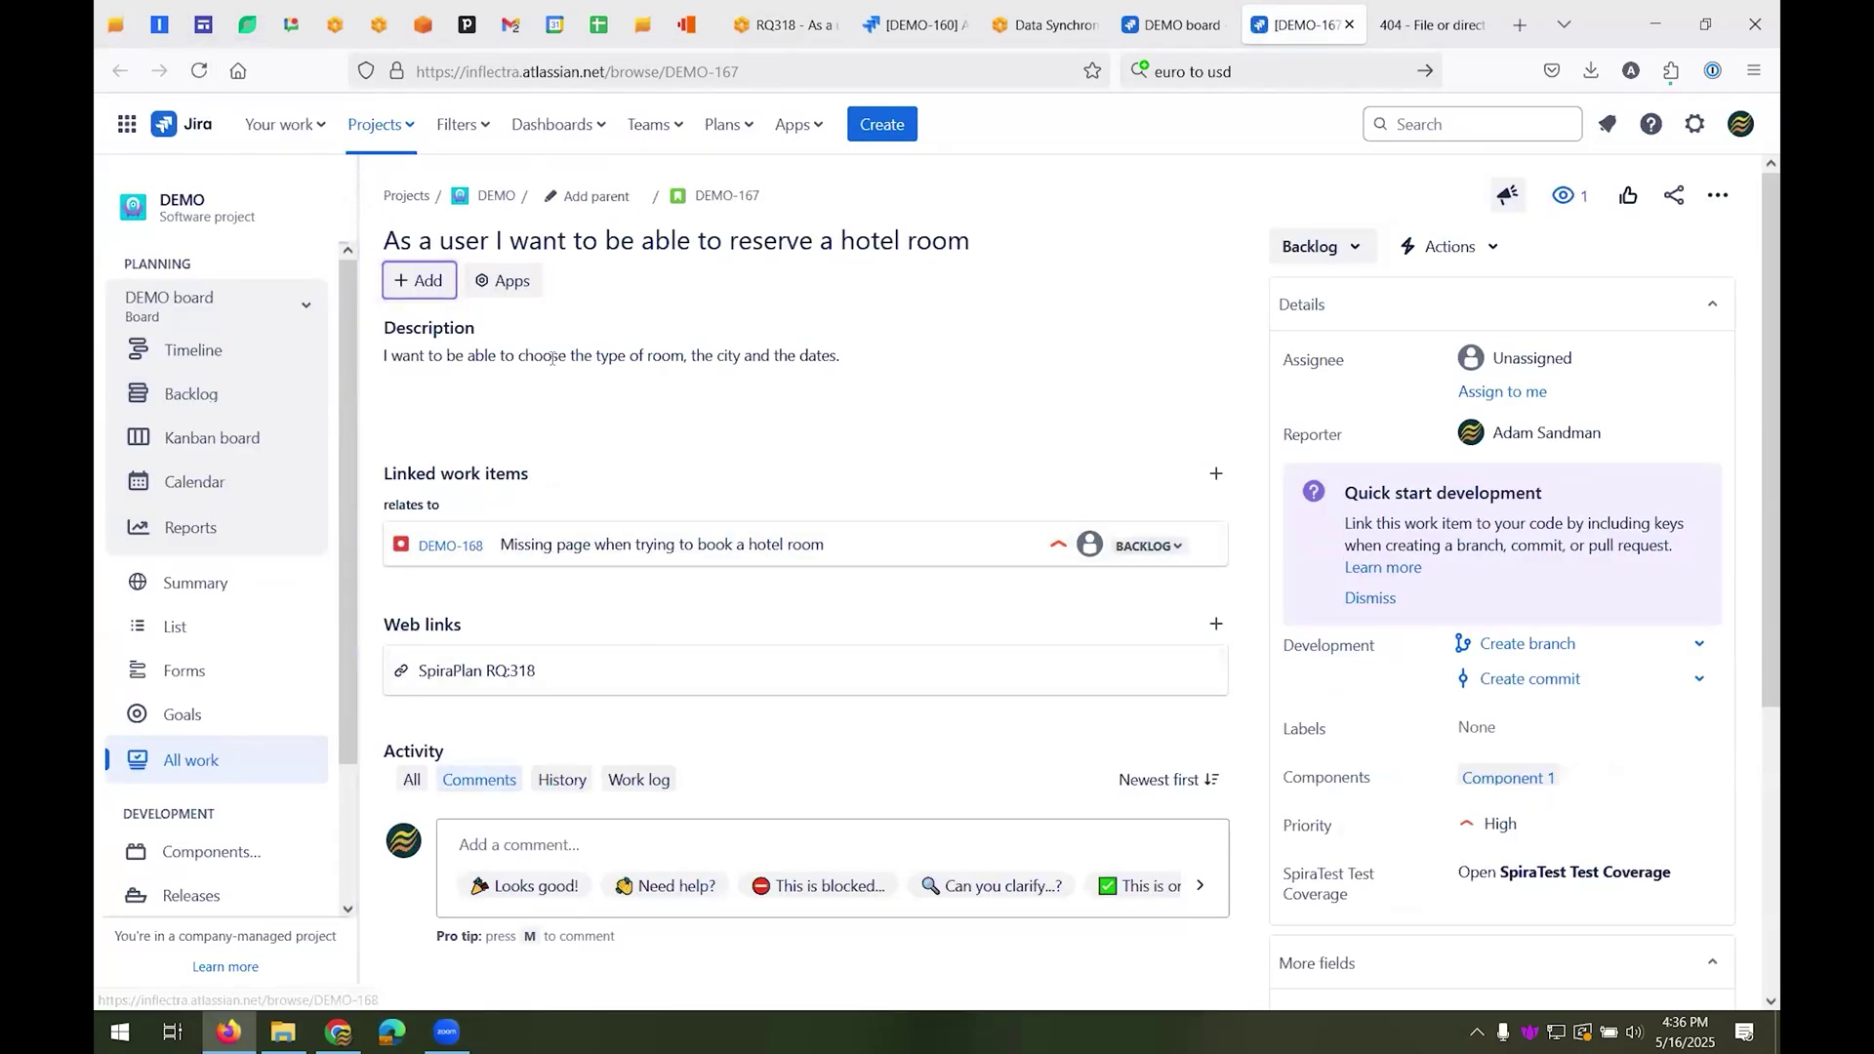
left_click(503, 281)
left_click(561, 340)
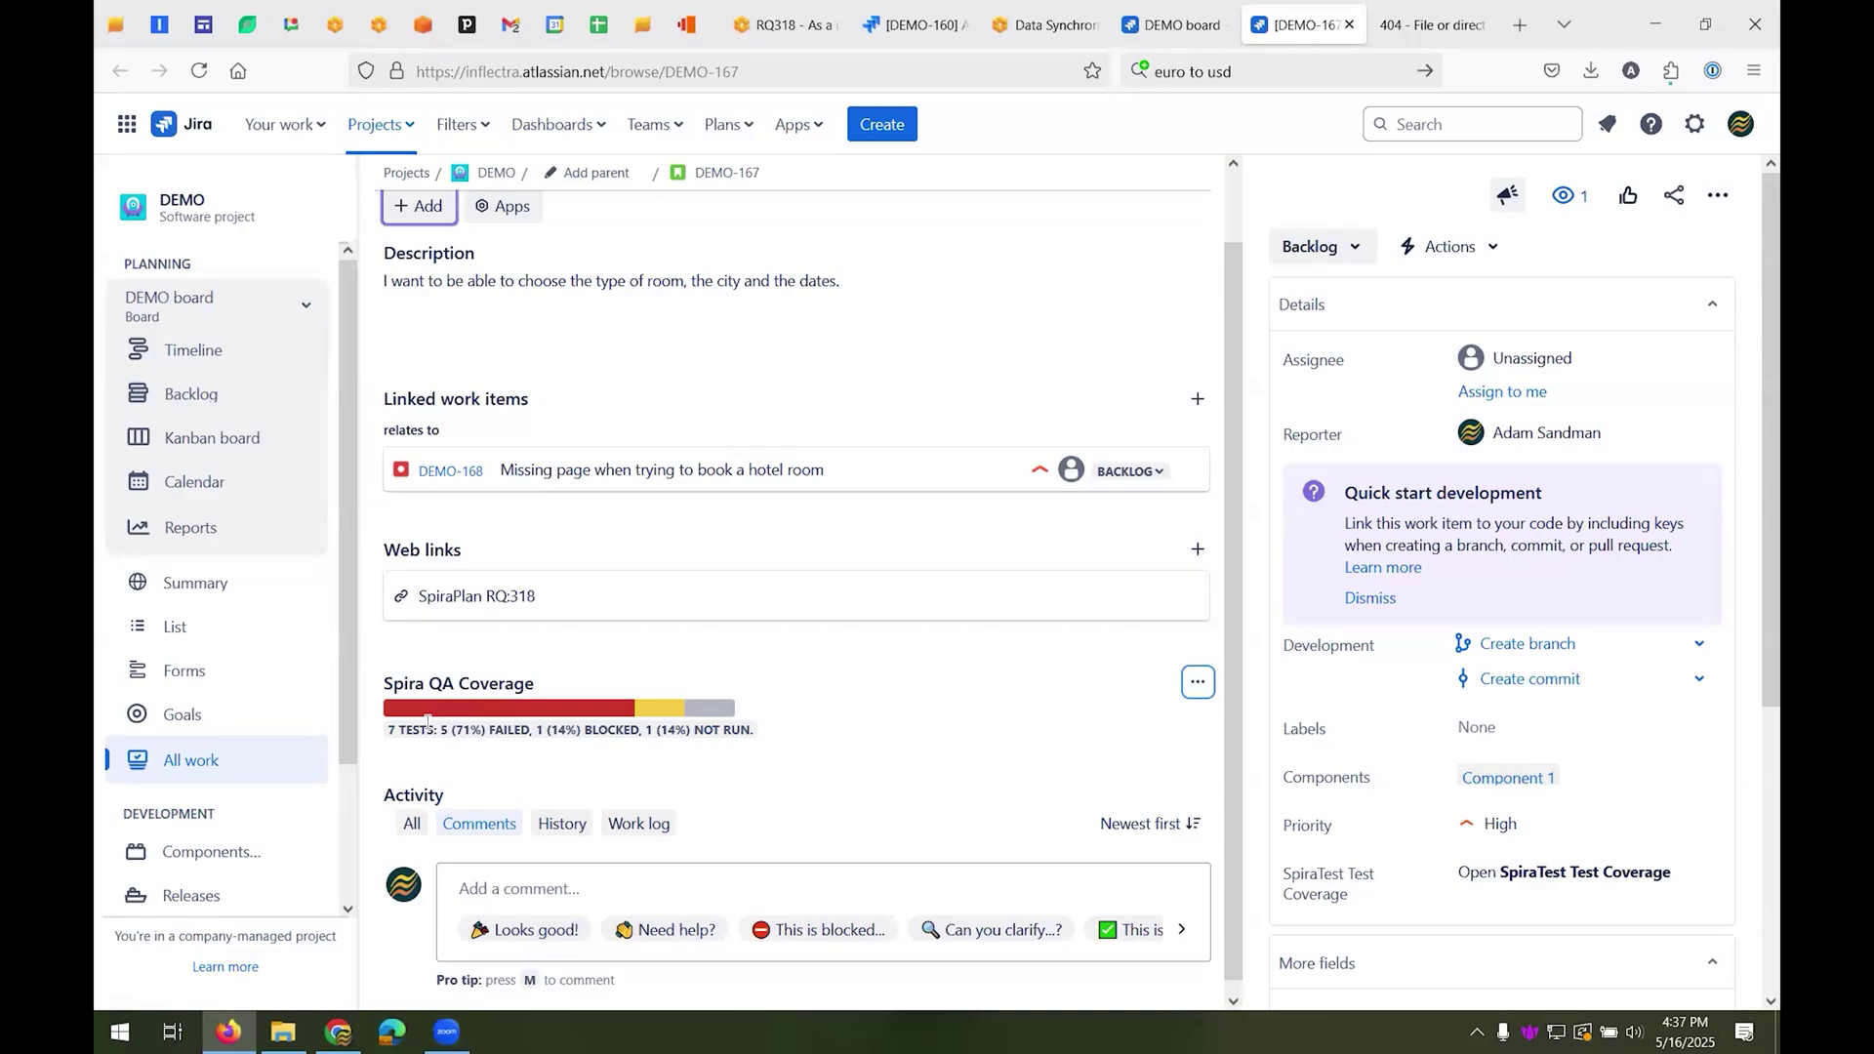
- Compare the requirement's test coverage and overview in SpiraPlan with the Spira QA Coverage on Jira stories DEMO-160 and DEMO-167
left_click(781, 24)
left_click(598, 363)
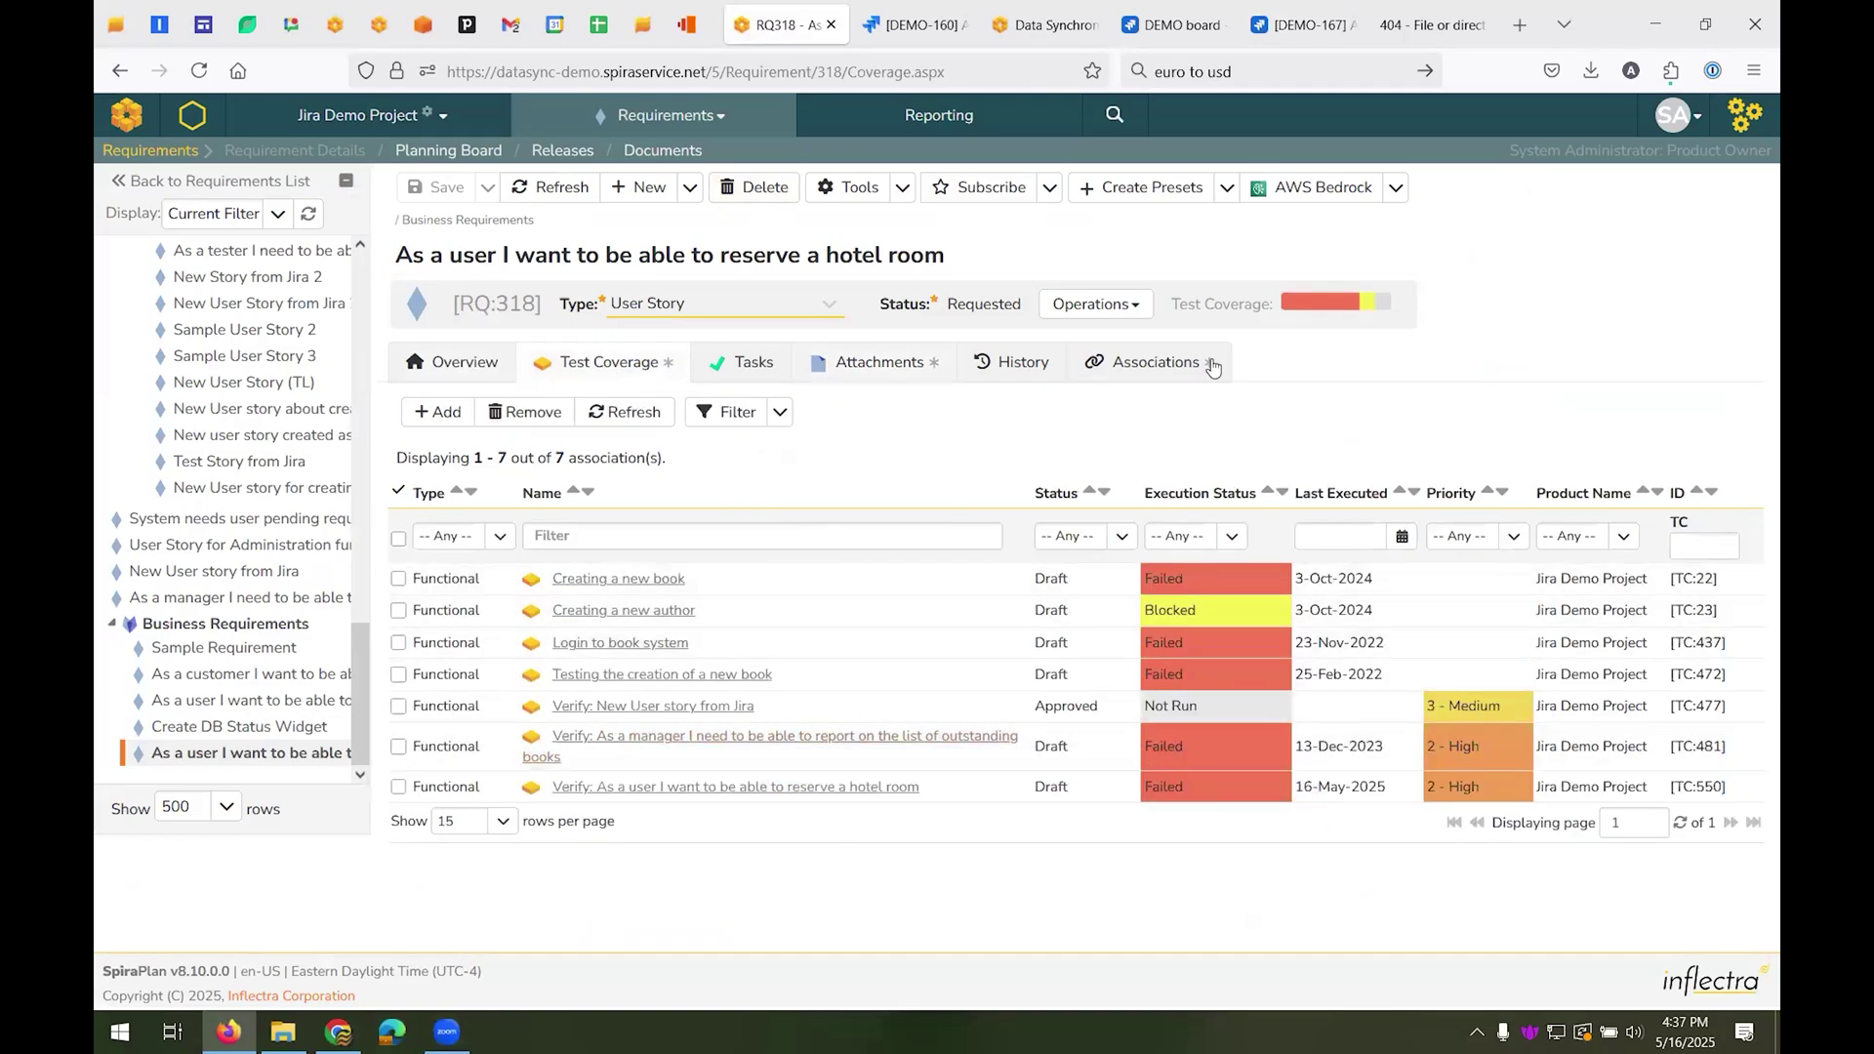
left_click(452, 369)
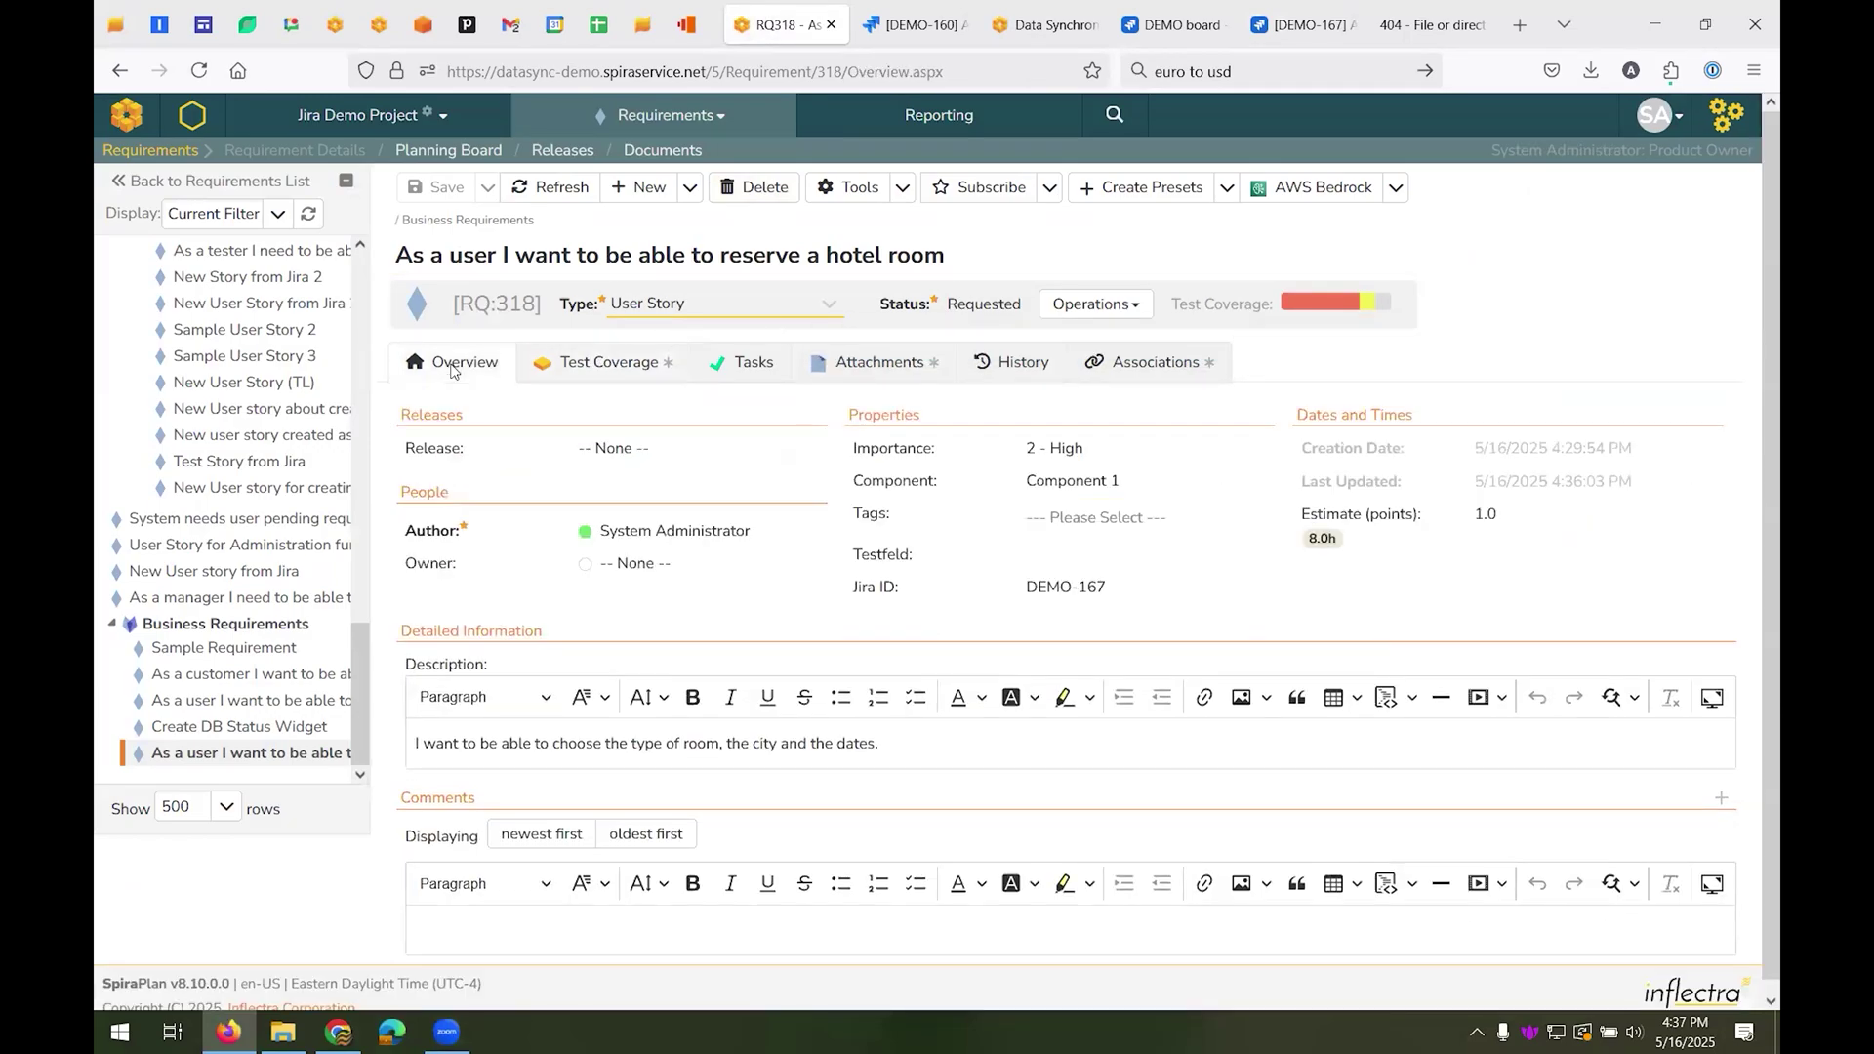
left_click(915, 26)
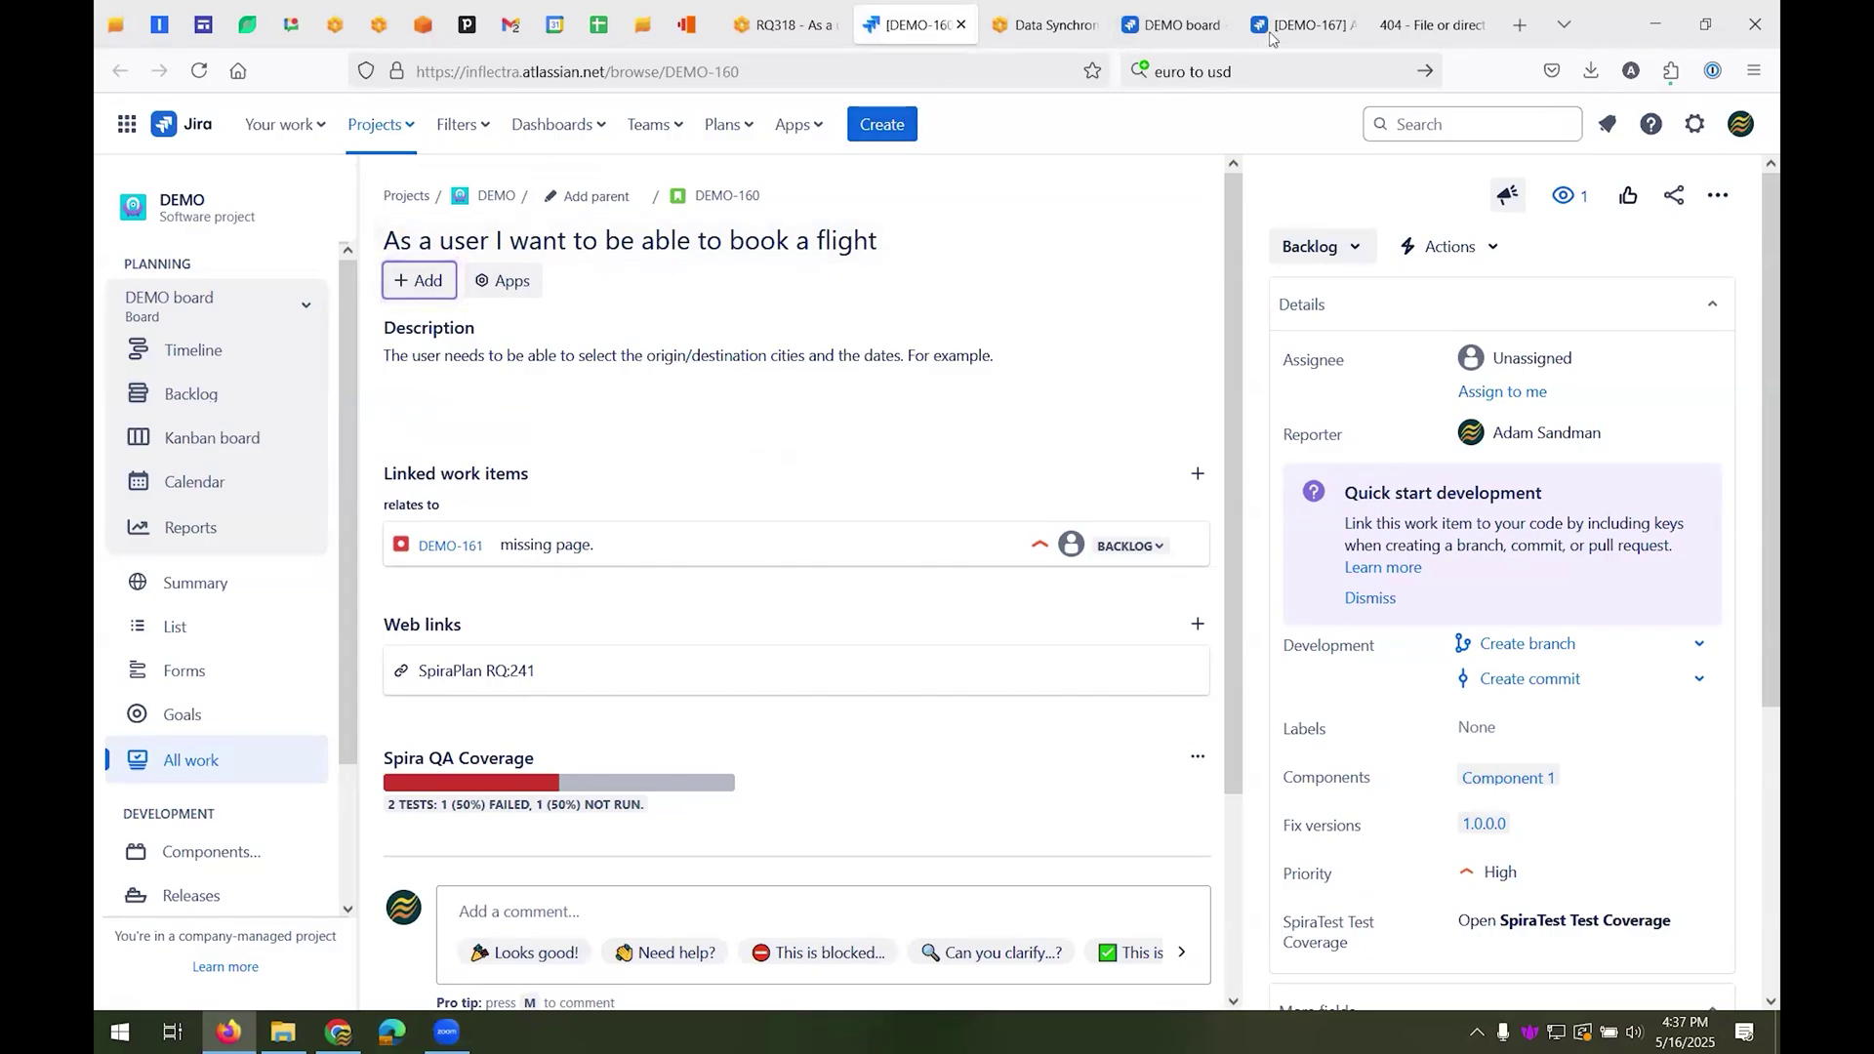
left_click(1301, 16)
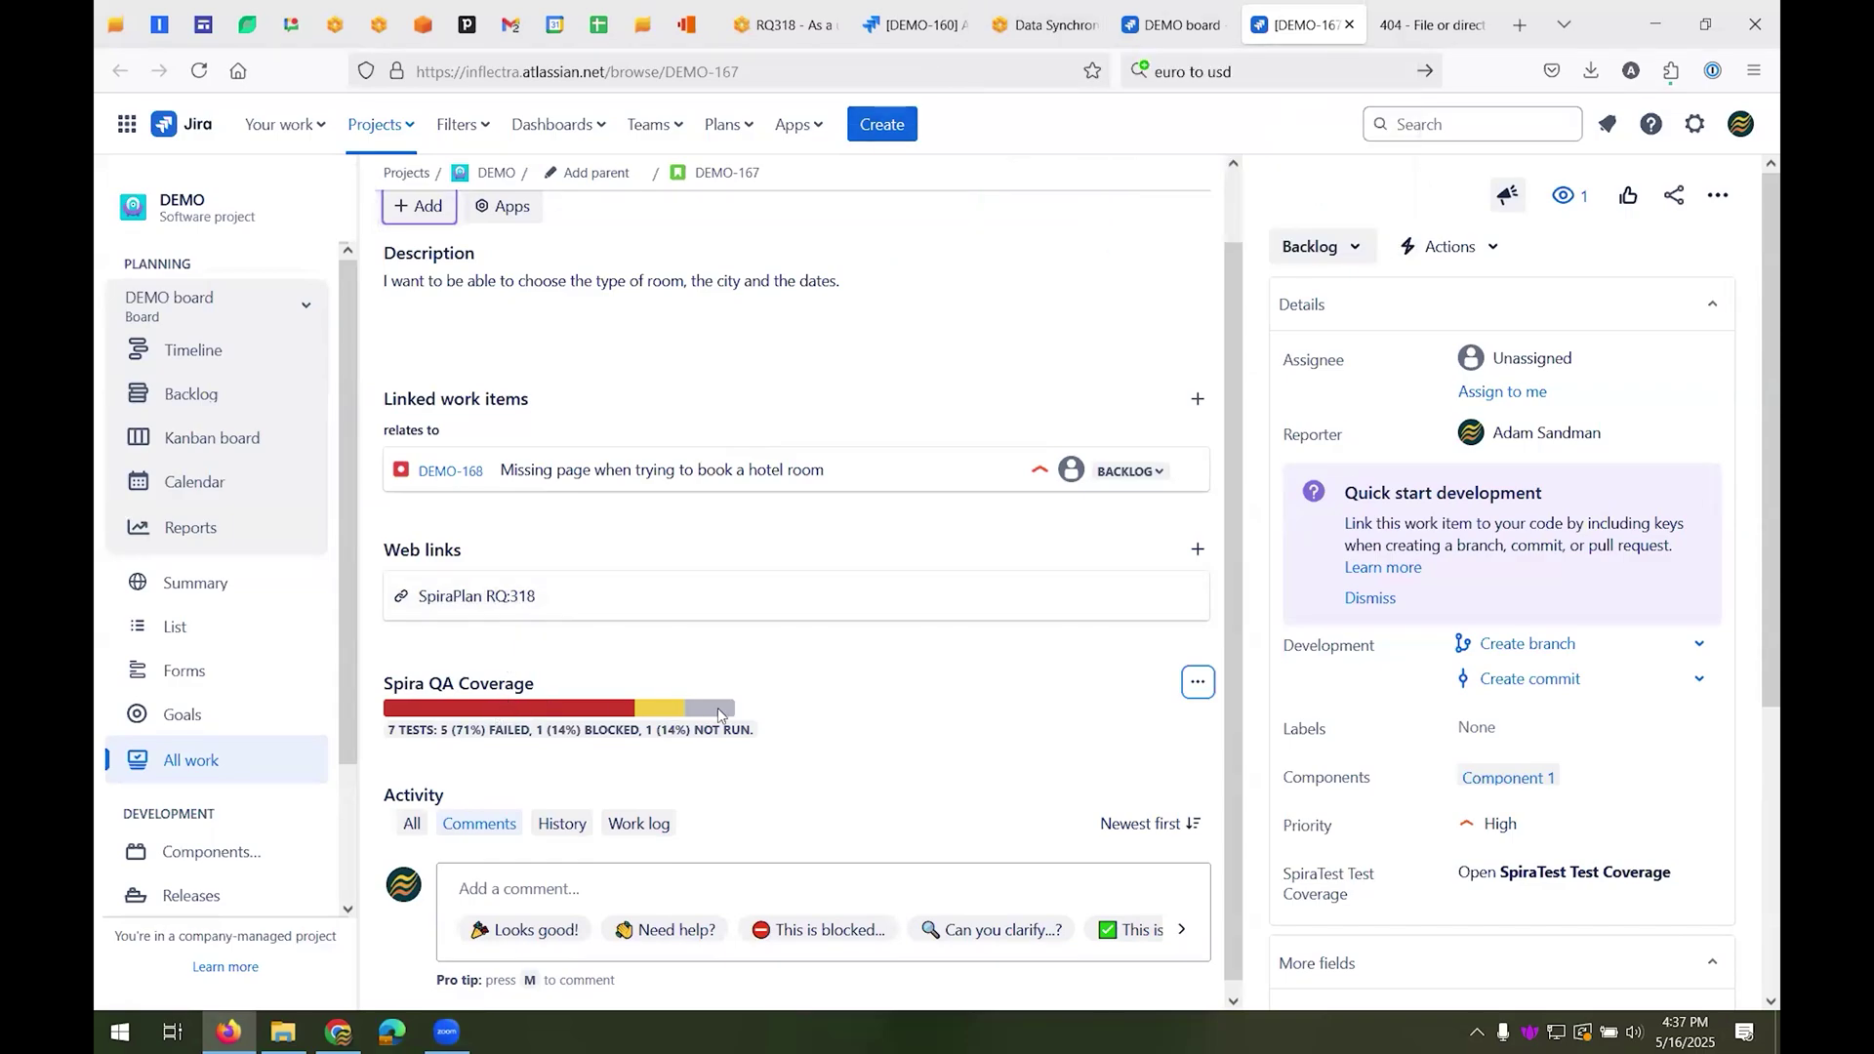
- Compare the hotel room requirement with Jira story DEMO-160, and open the matching requirement "As a user I want to be able to book a flight" in SpiraPlan
left_click(791, 20)
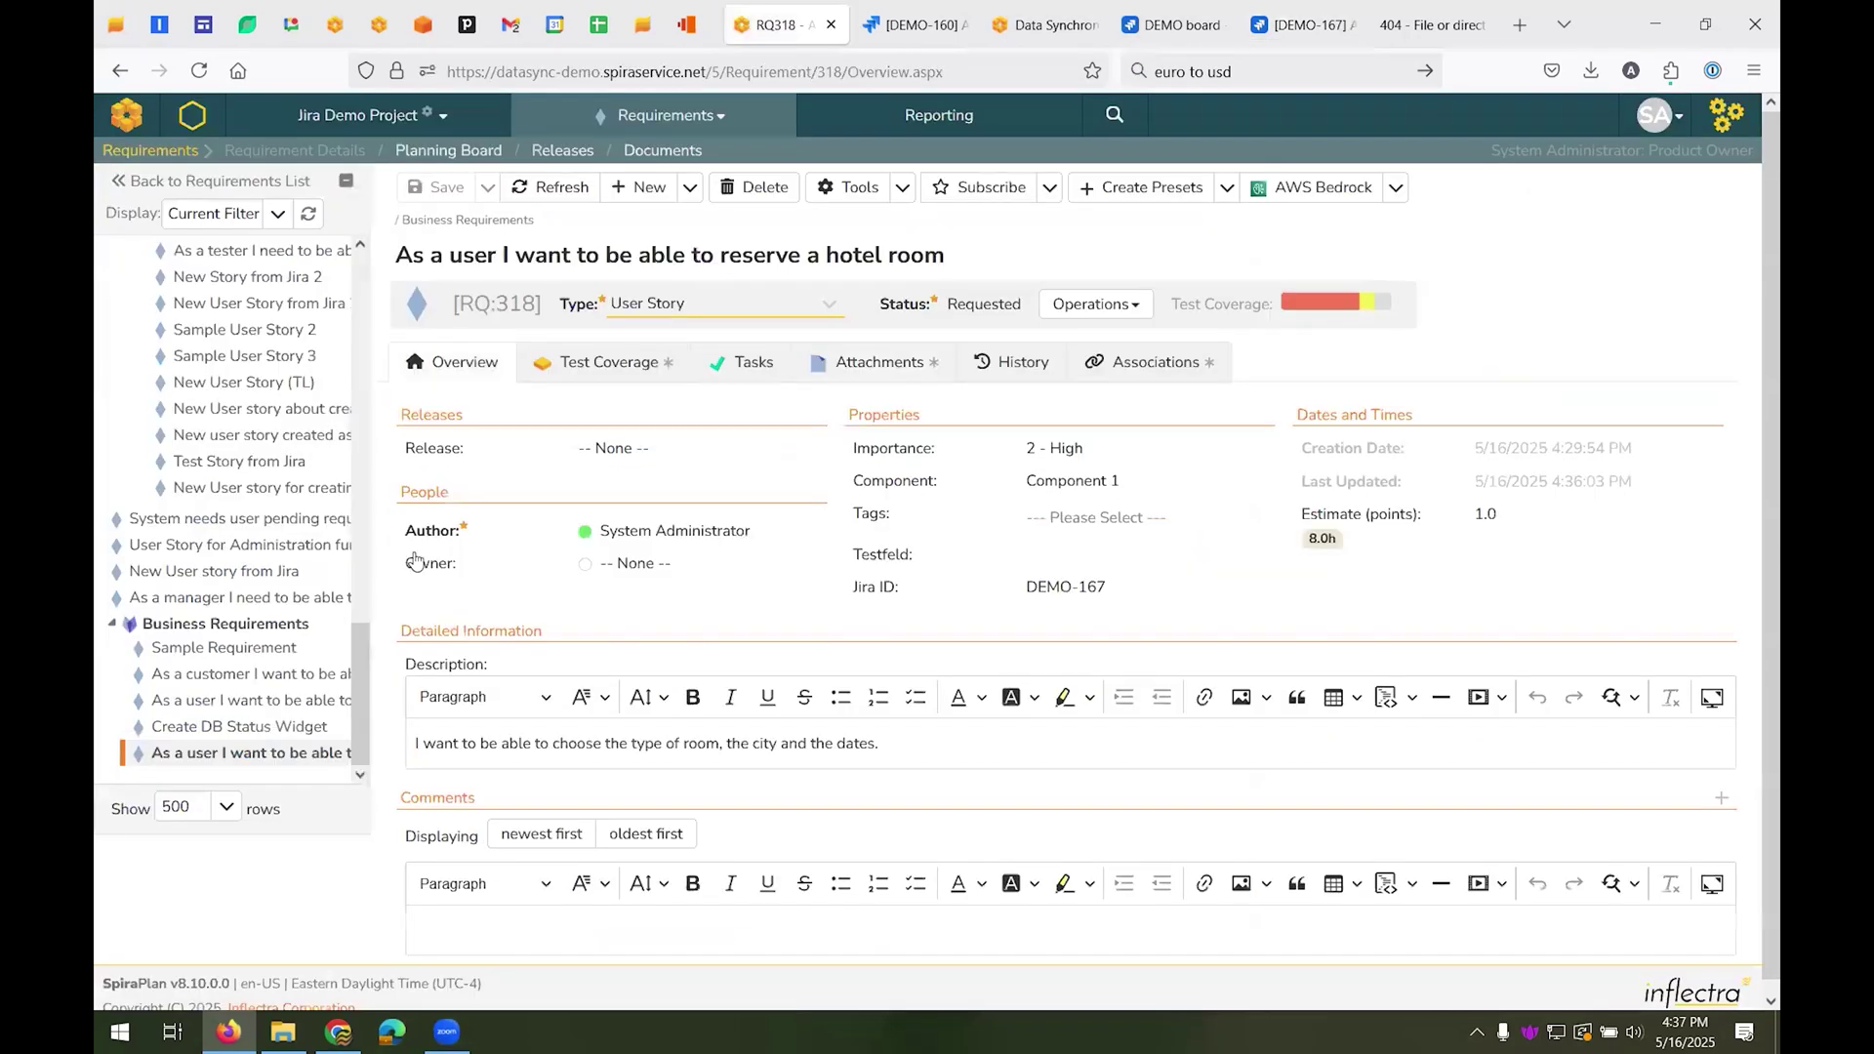
left_click(913, 24)
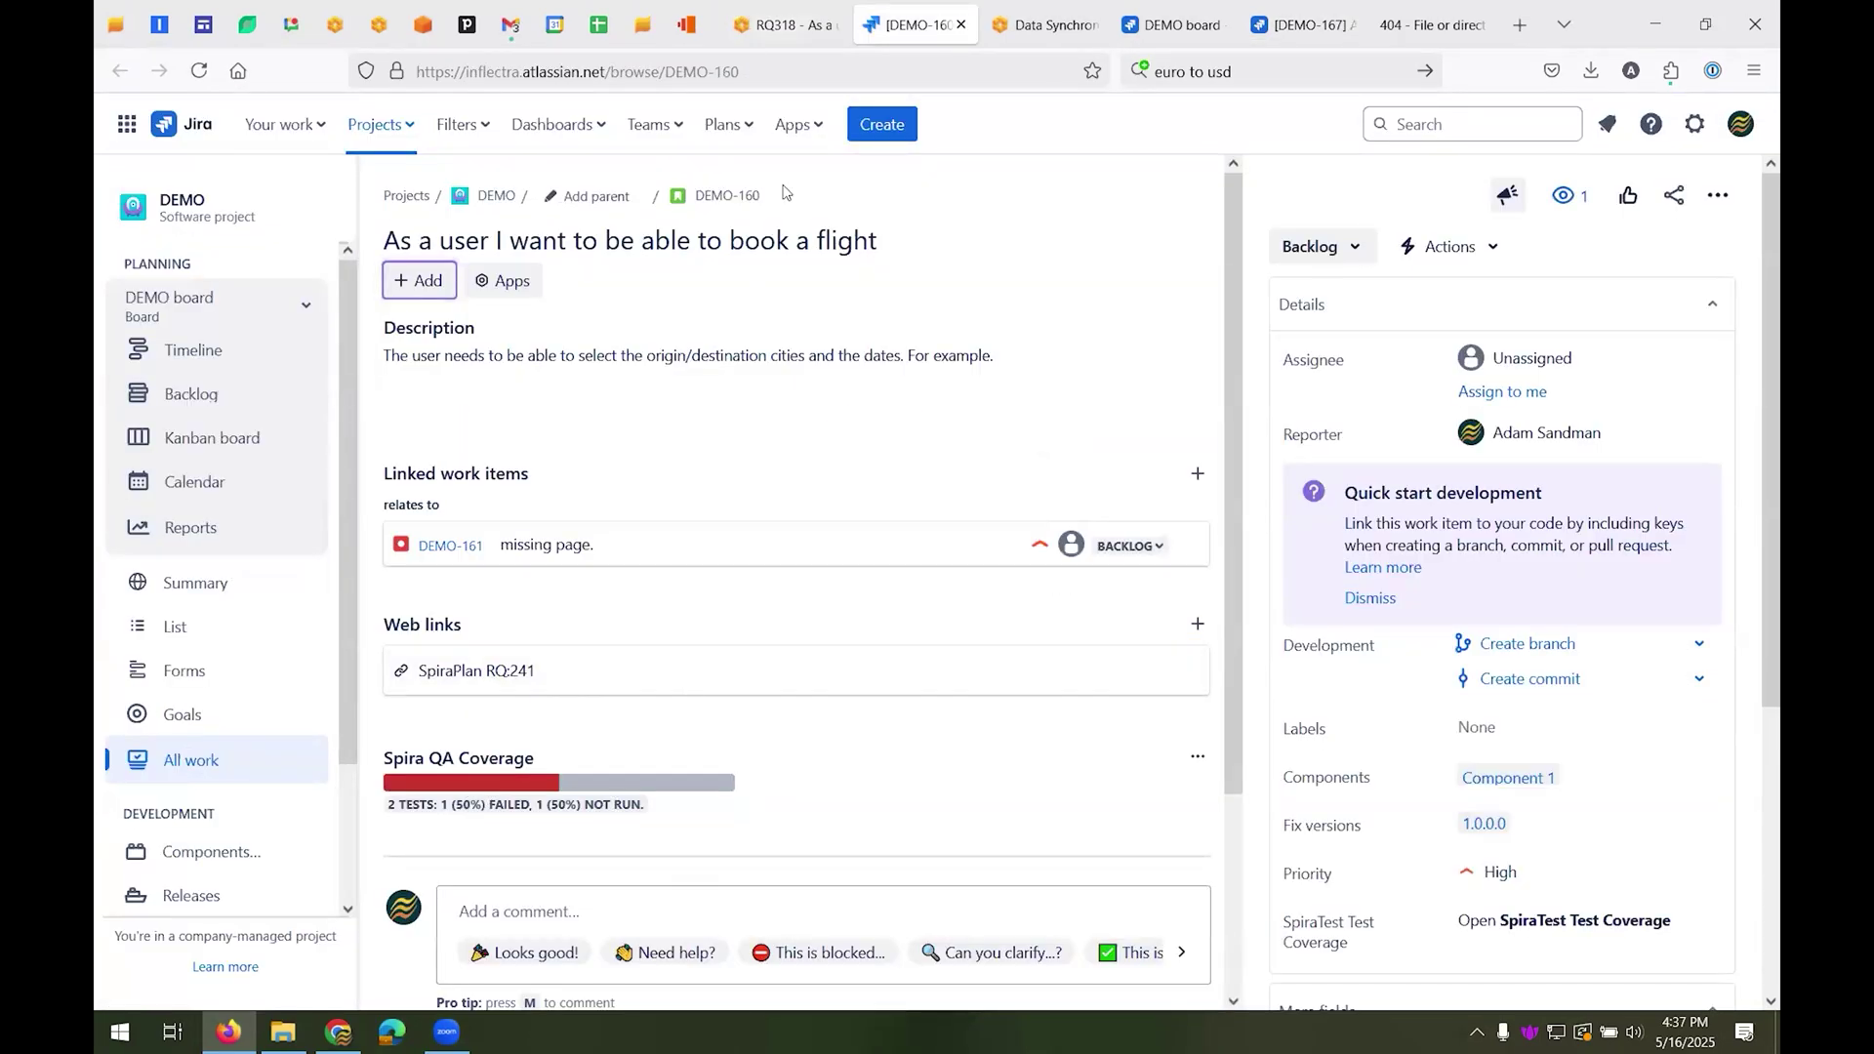
left_click(786, 25)
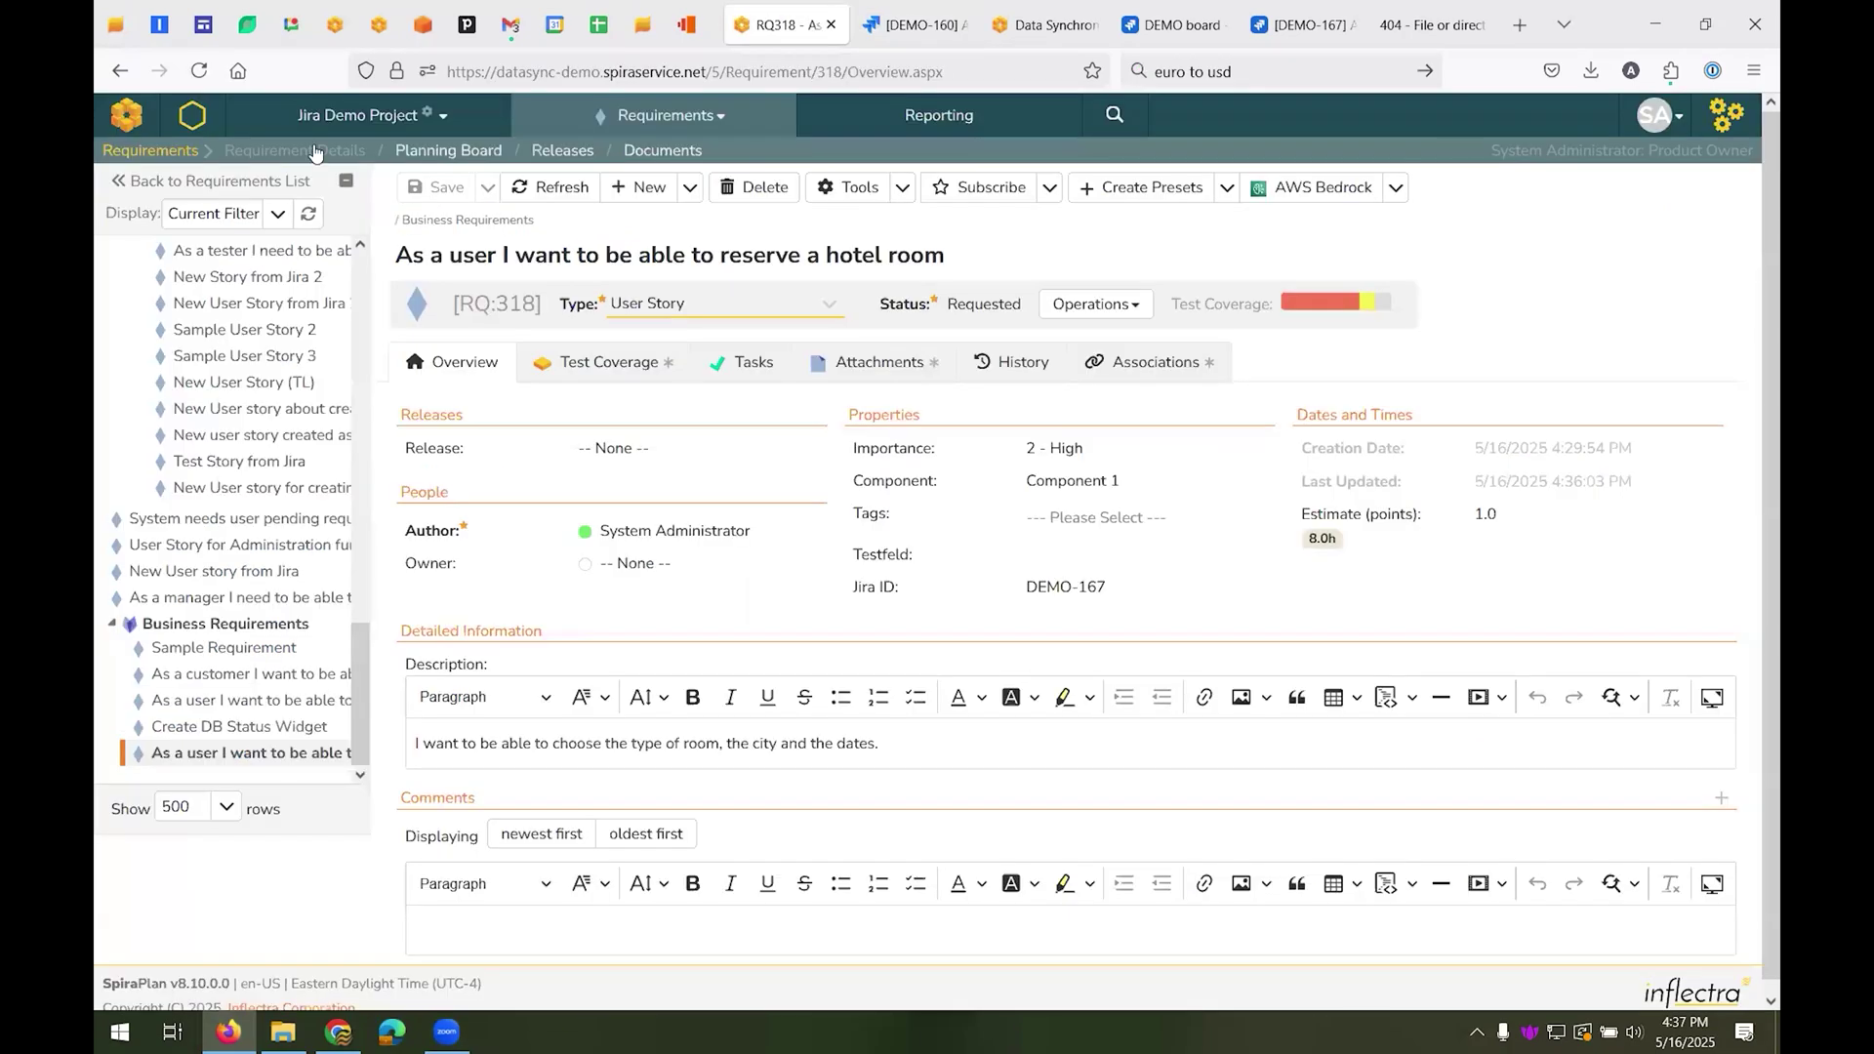
mouse_move(313, 707)
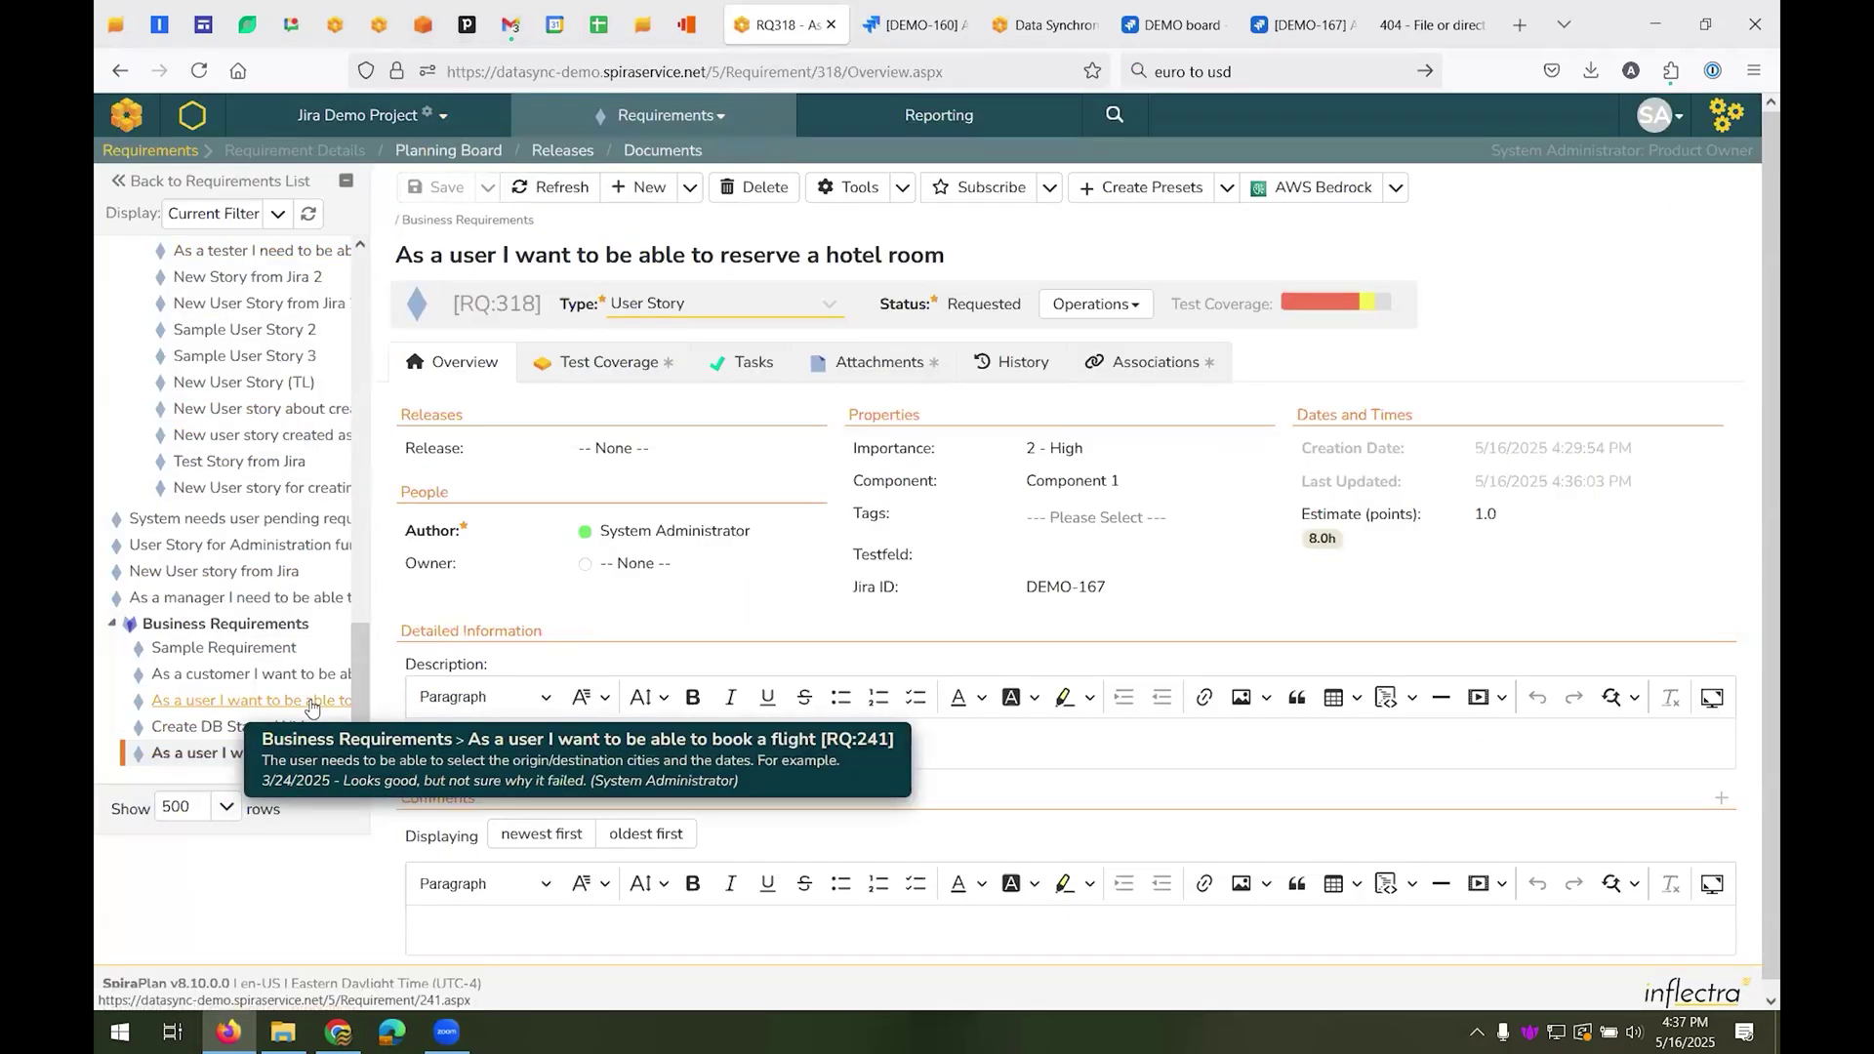
left_click(312, 703)
mouse_move(1341, 293)
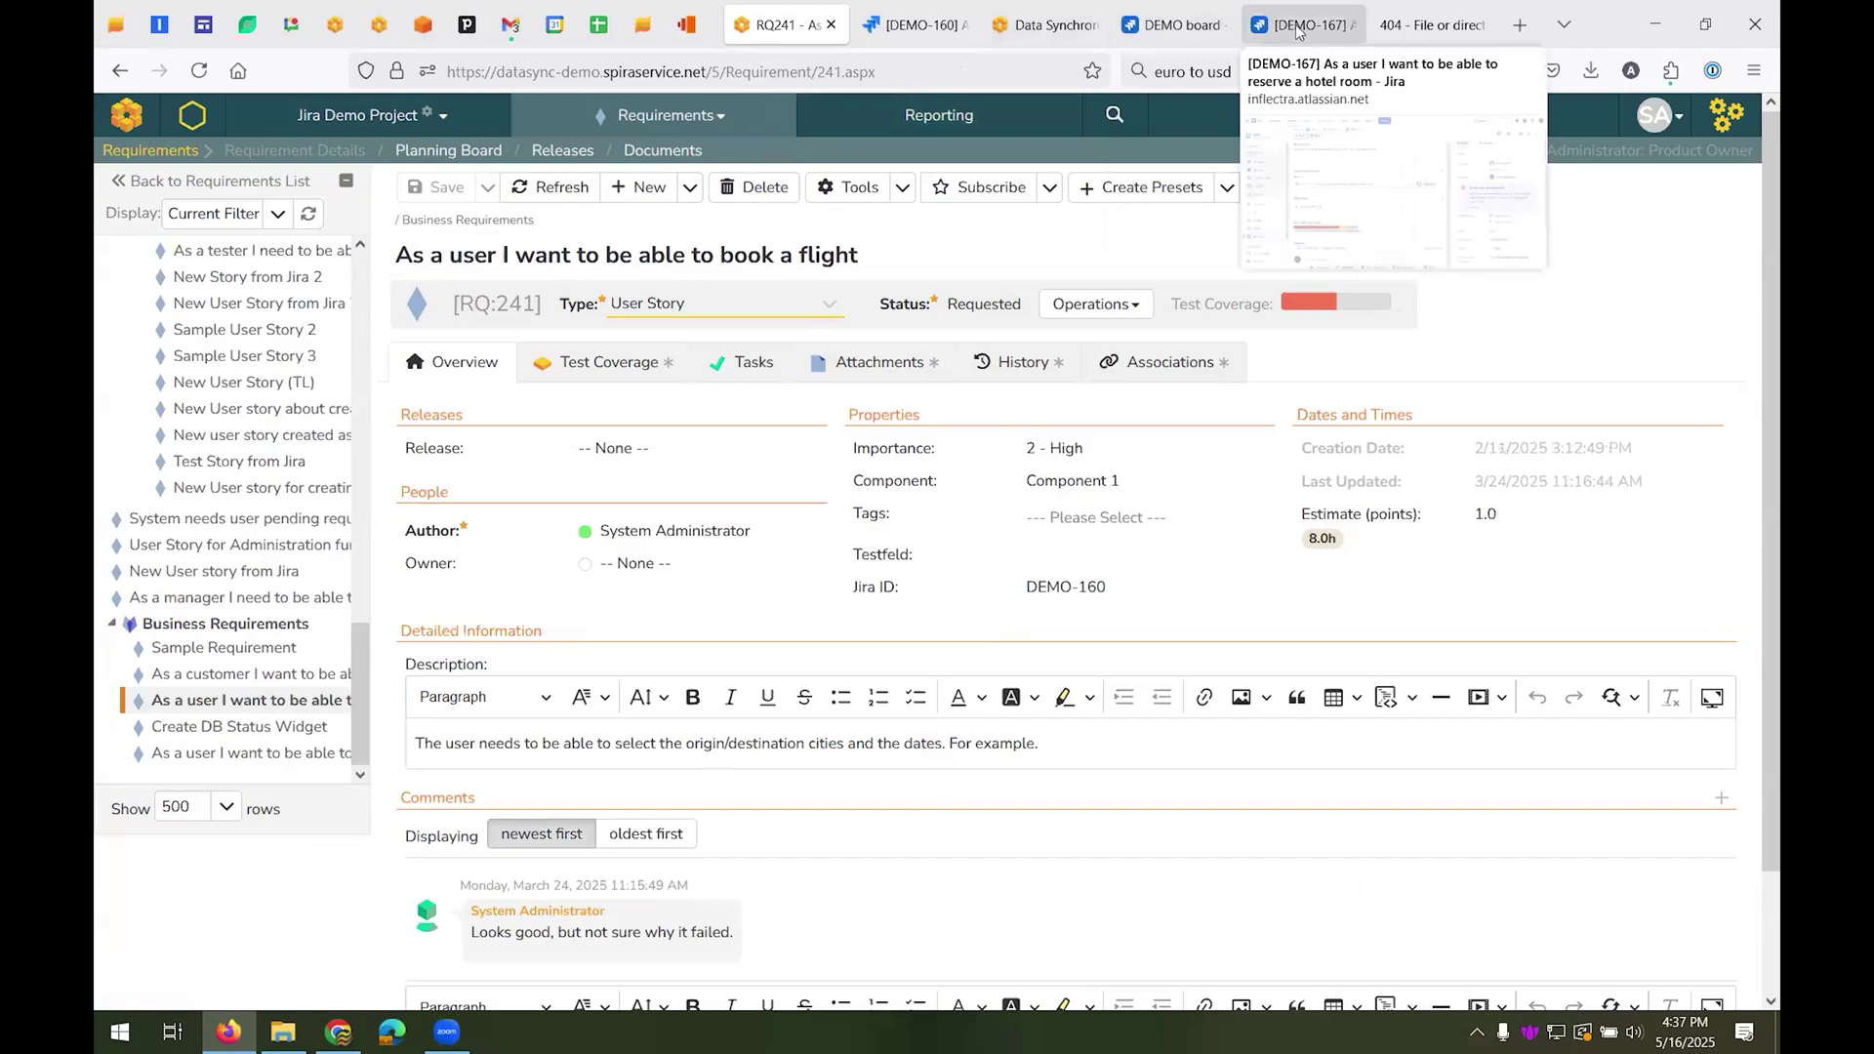
- Switch to the Jira DEMO board, dismiss the saved-changes notification, and look through the board's Expedite and Everything Else work items
left_click(1176, 24)
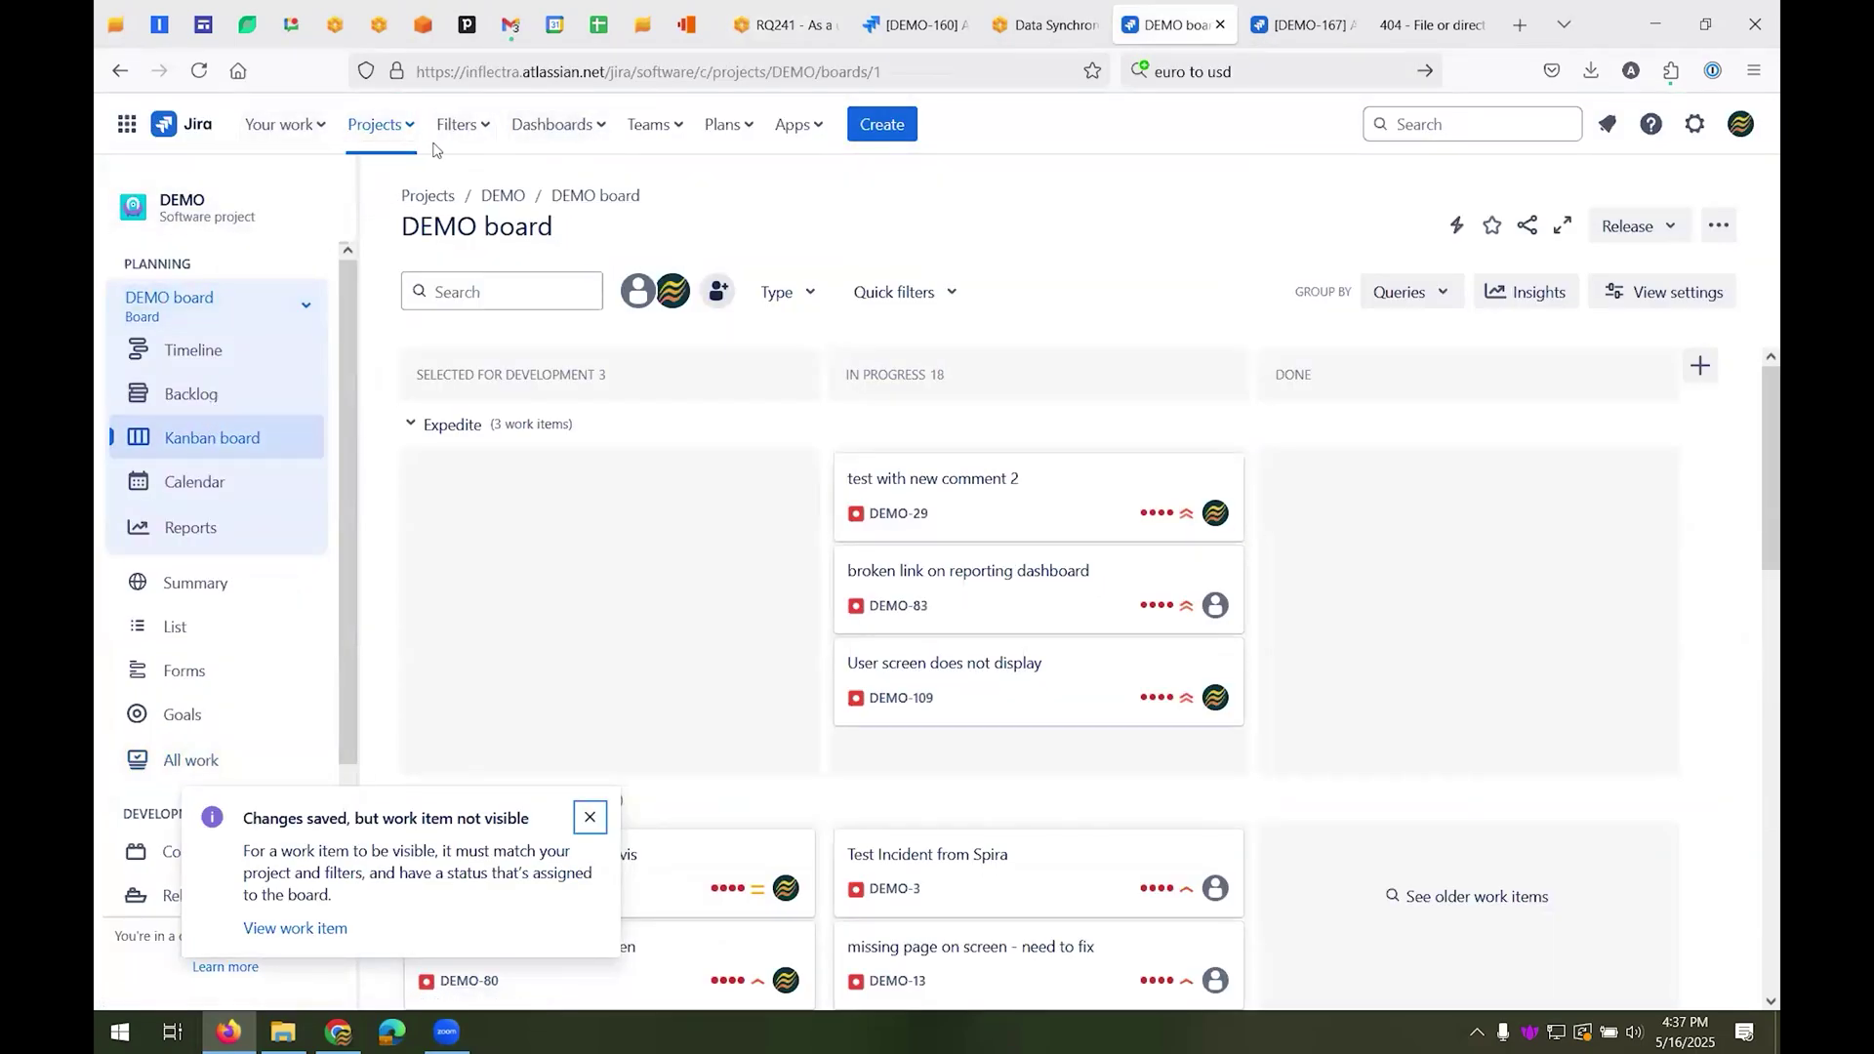
left_click(386, 125)
left_click(445, 225)
left_click(590, 817)
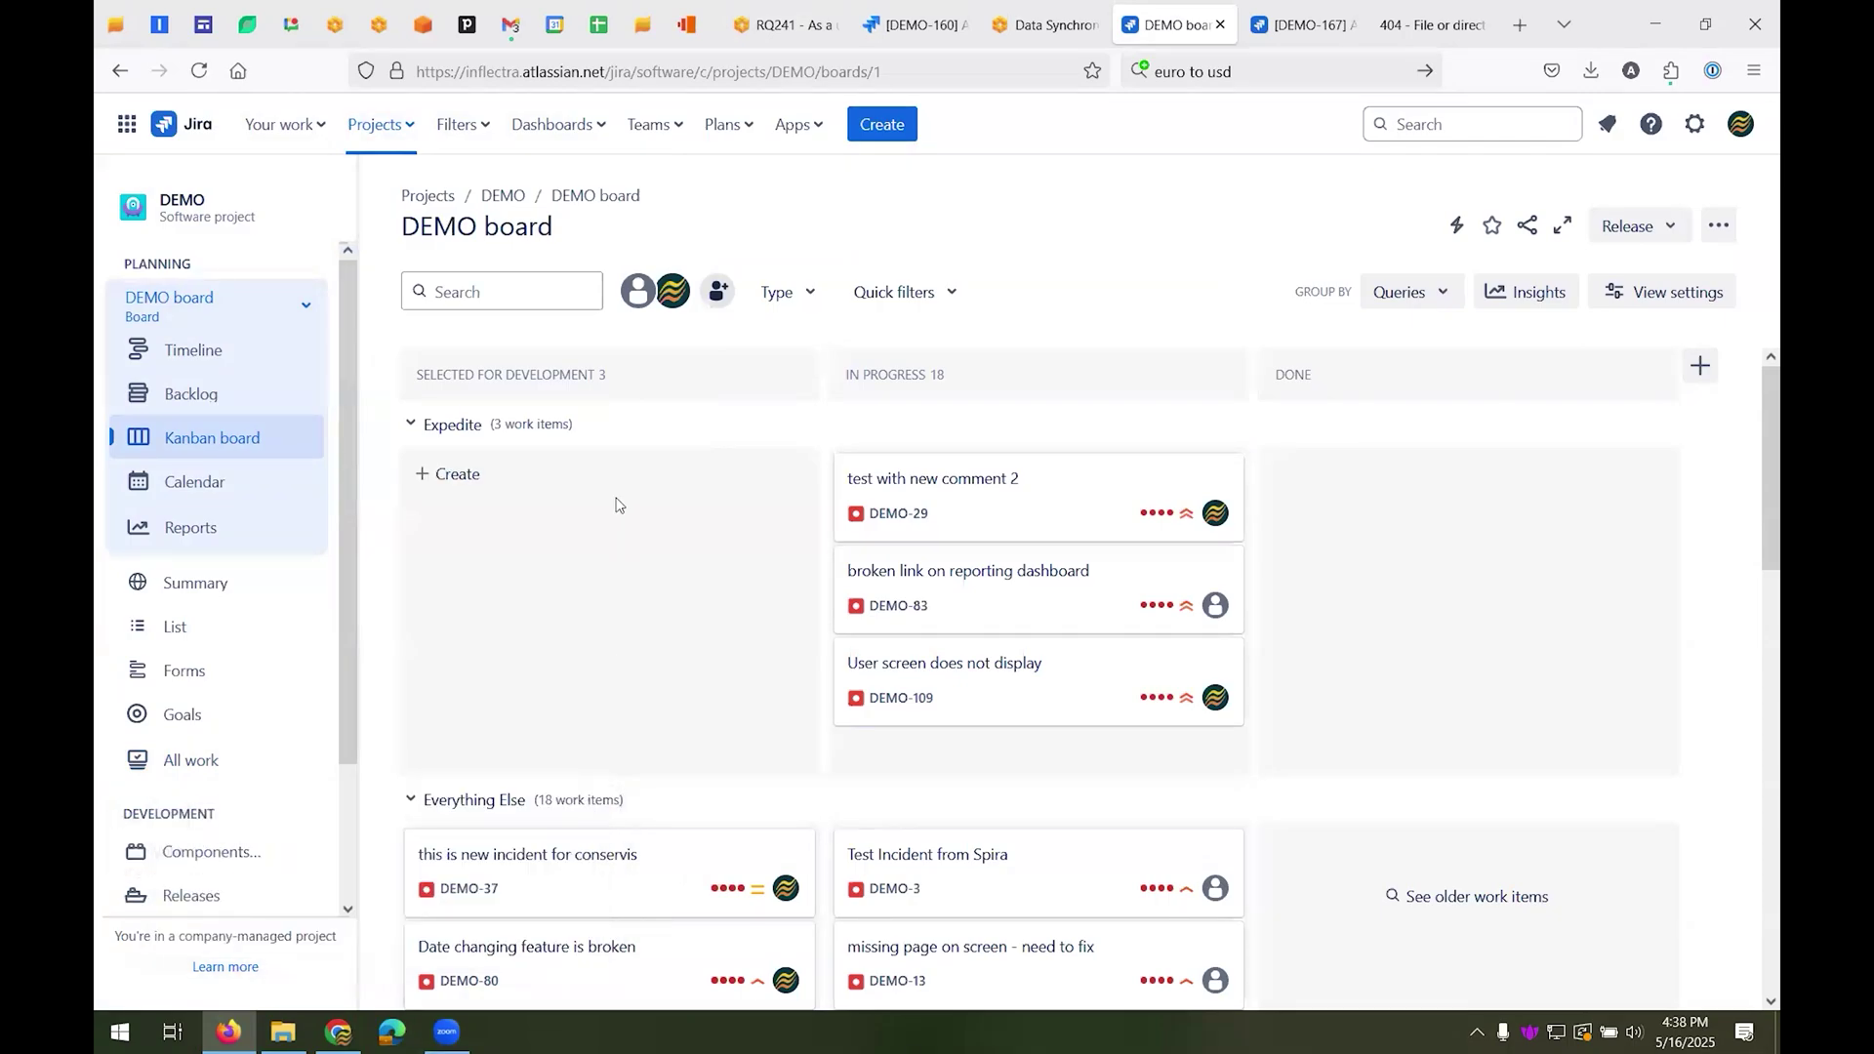
left_click(504, 198)
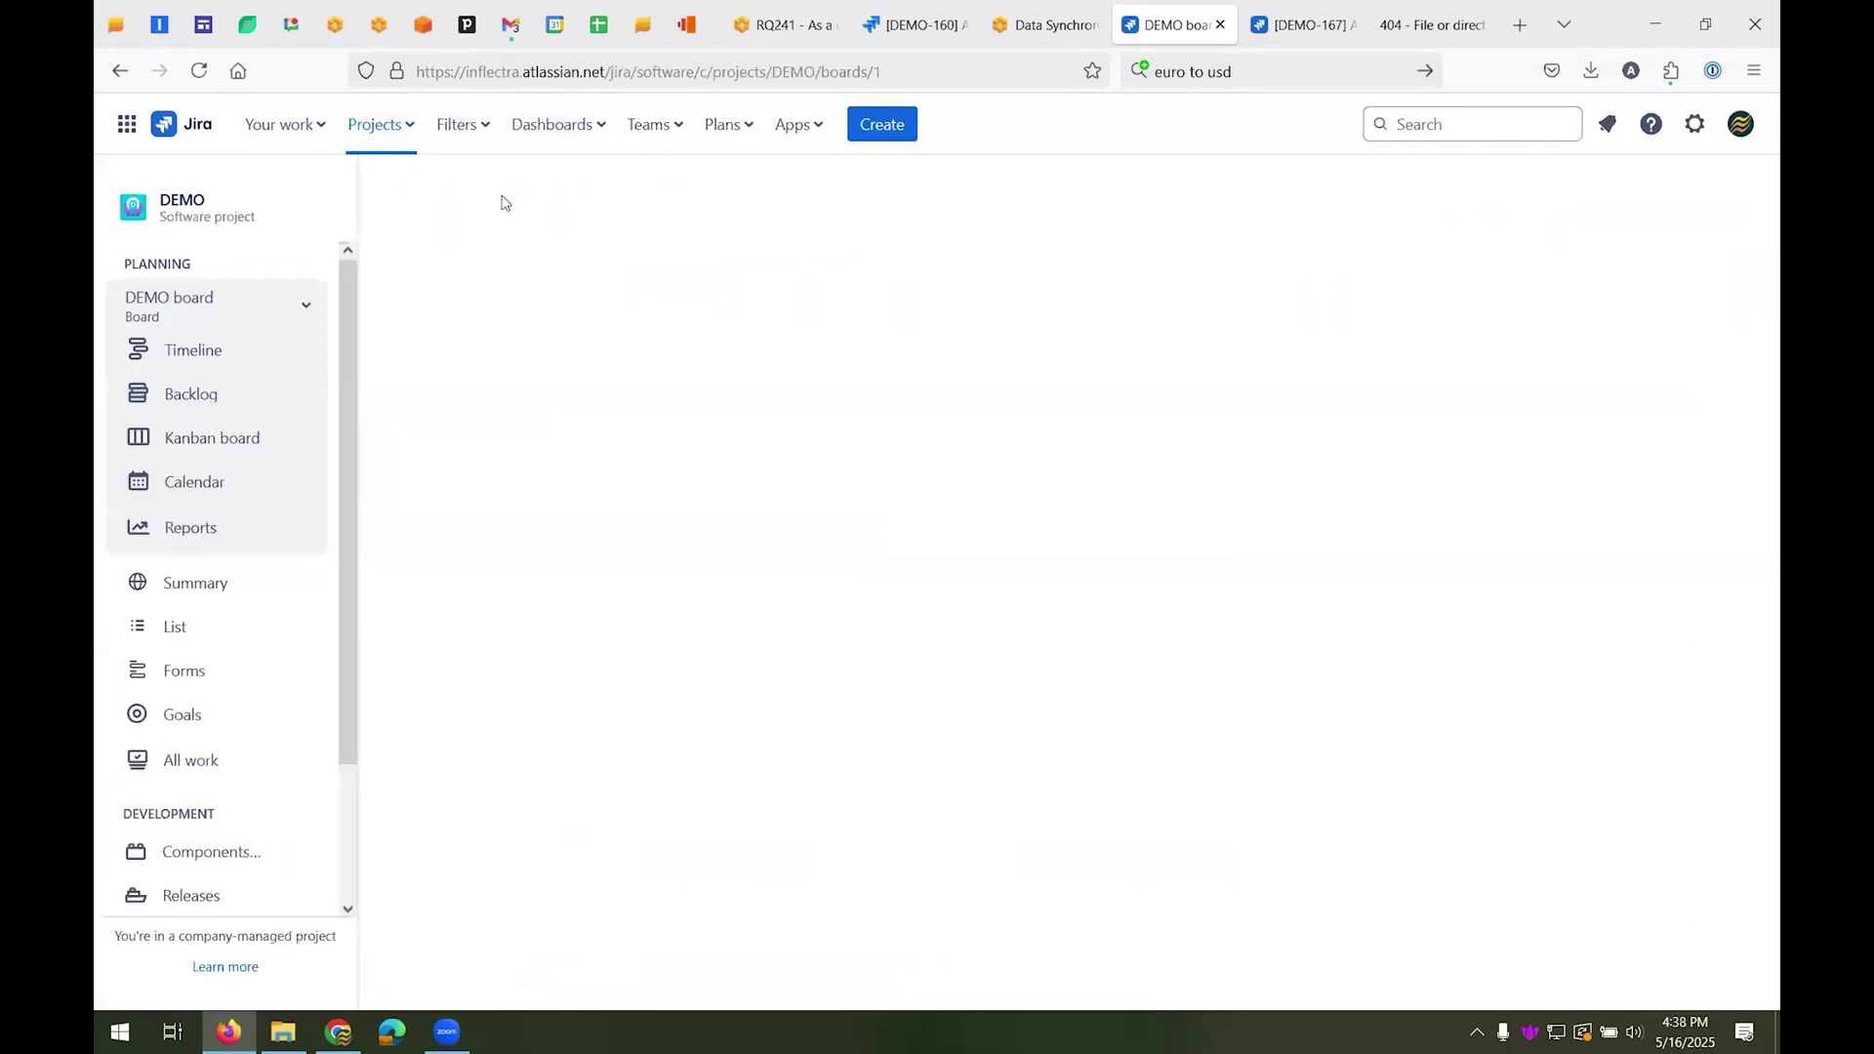
scroll(1269, 624, "down", 4)
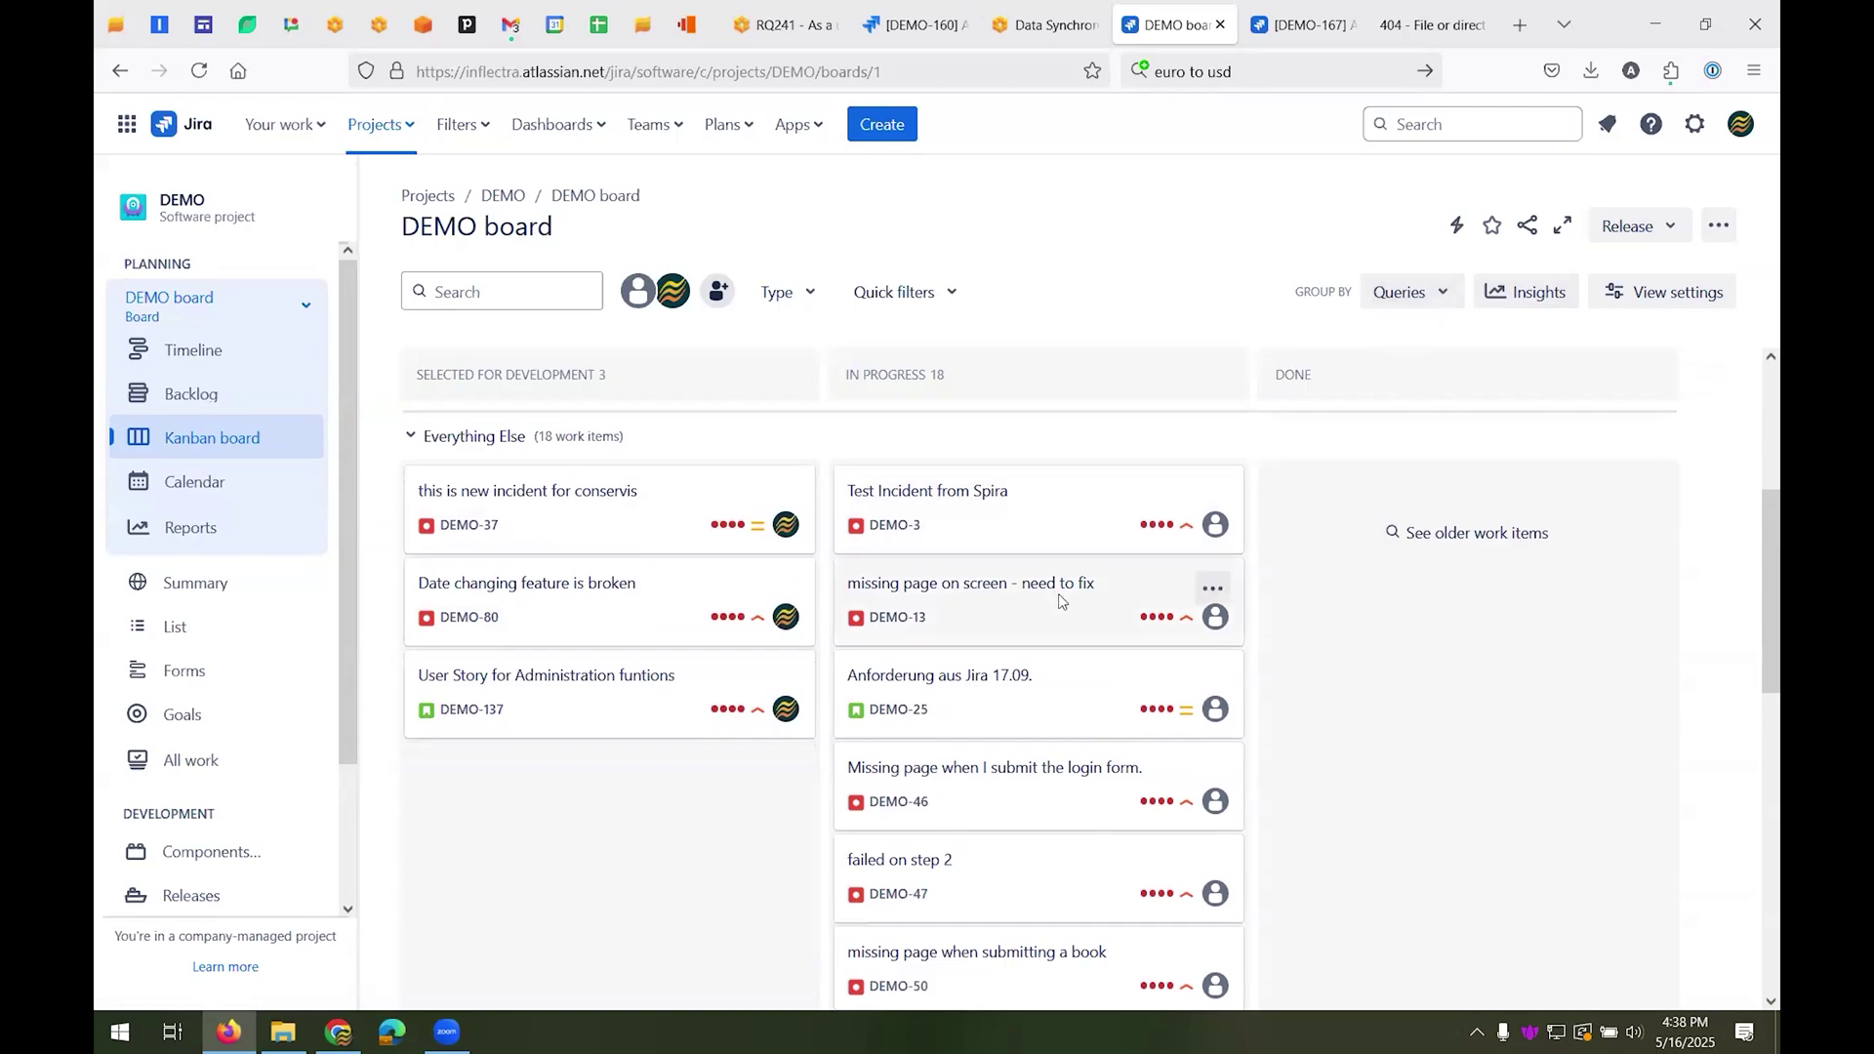
scroll(1060, 601, "down", 10)
scroll(1087, 633, "up", 15)
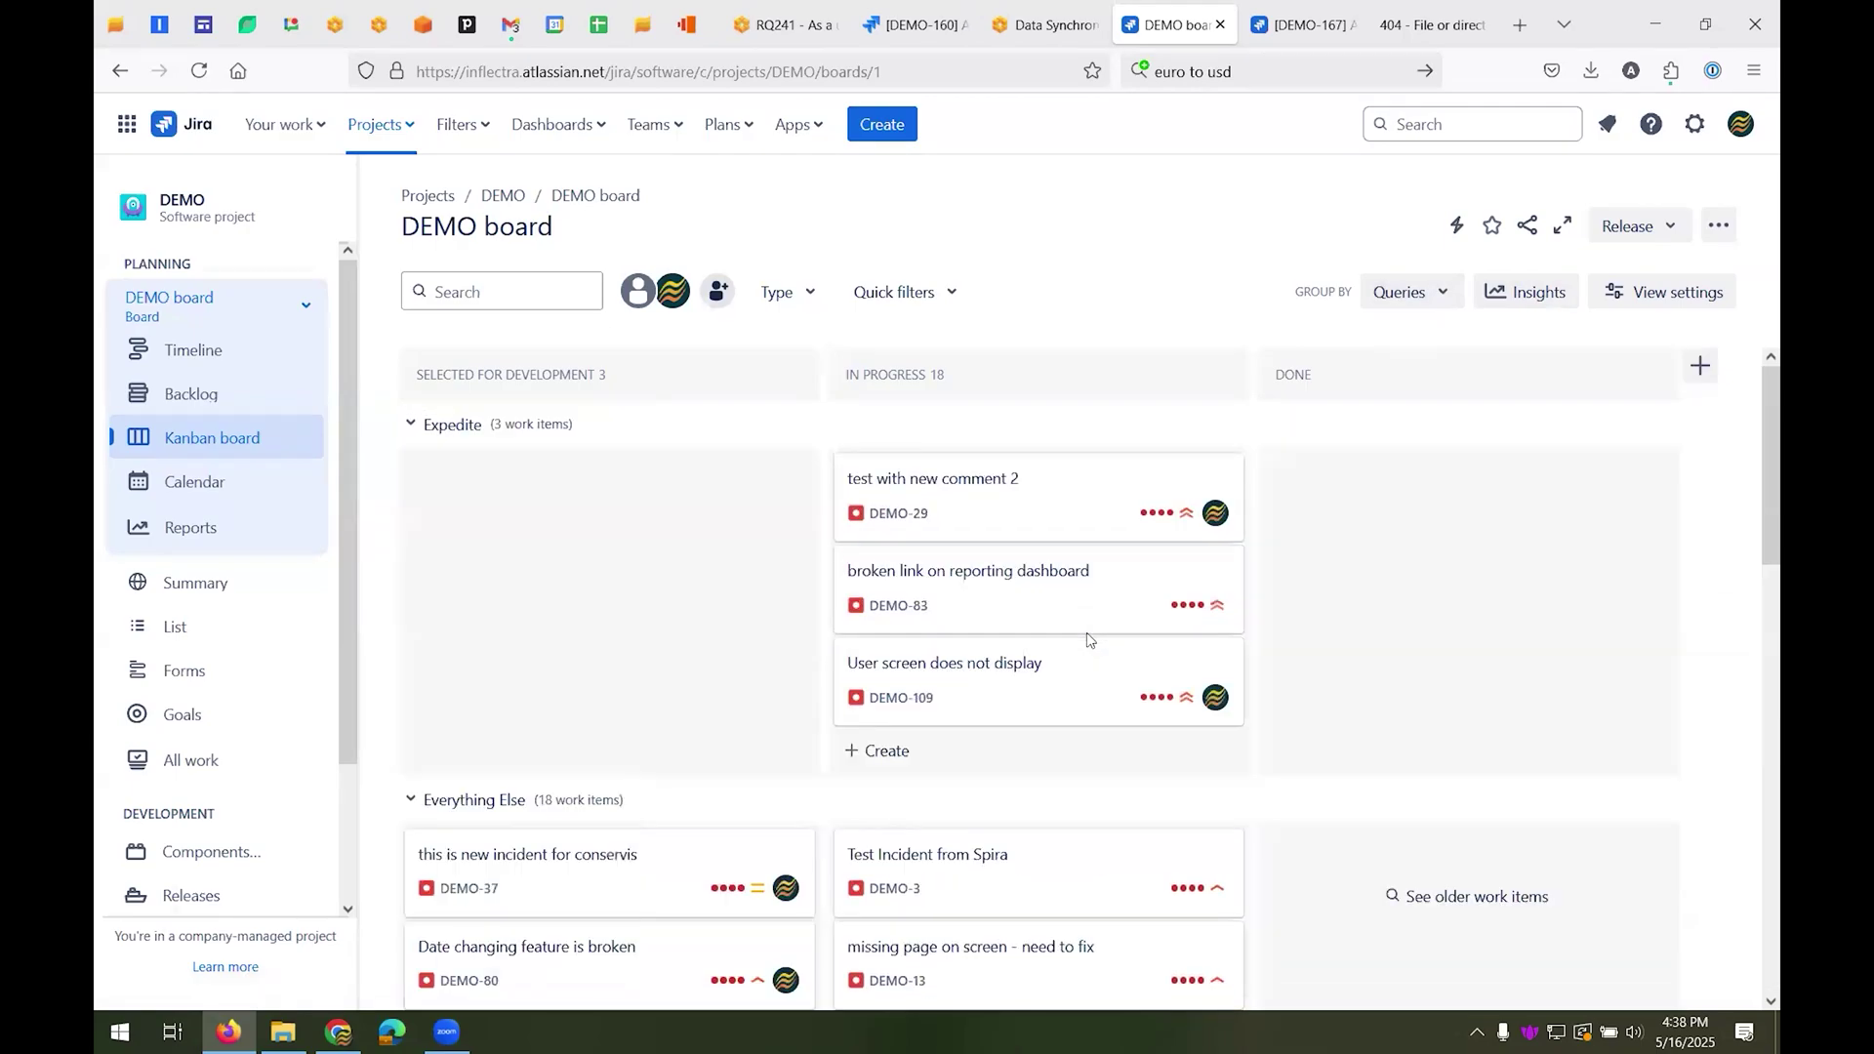
- Open the incident list in SpiraPlan, view the incidents as a board, and return to the table view
left_click(781, 29)
left_click(663, 116)
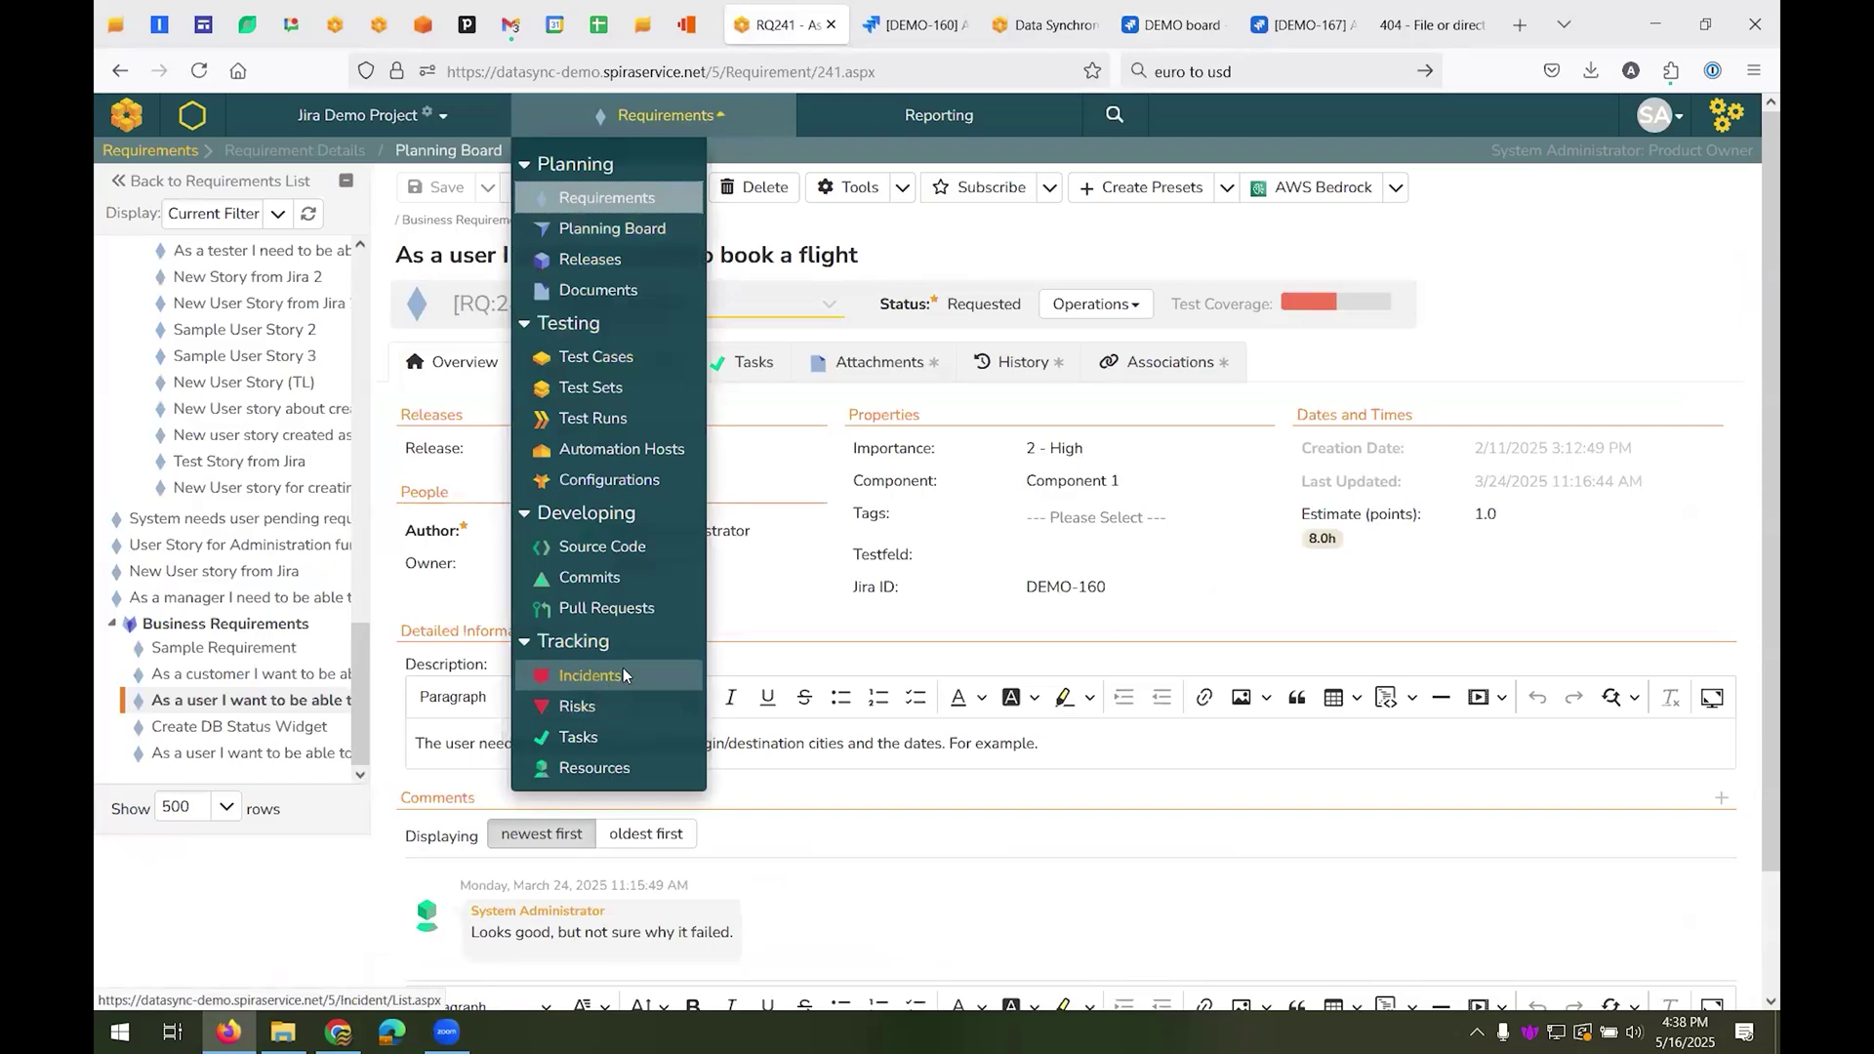
left_click(623, 673)
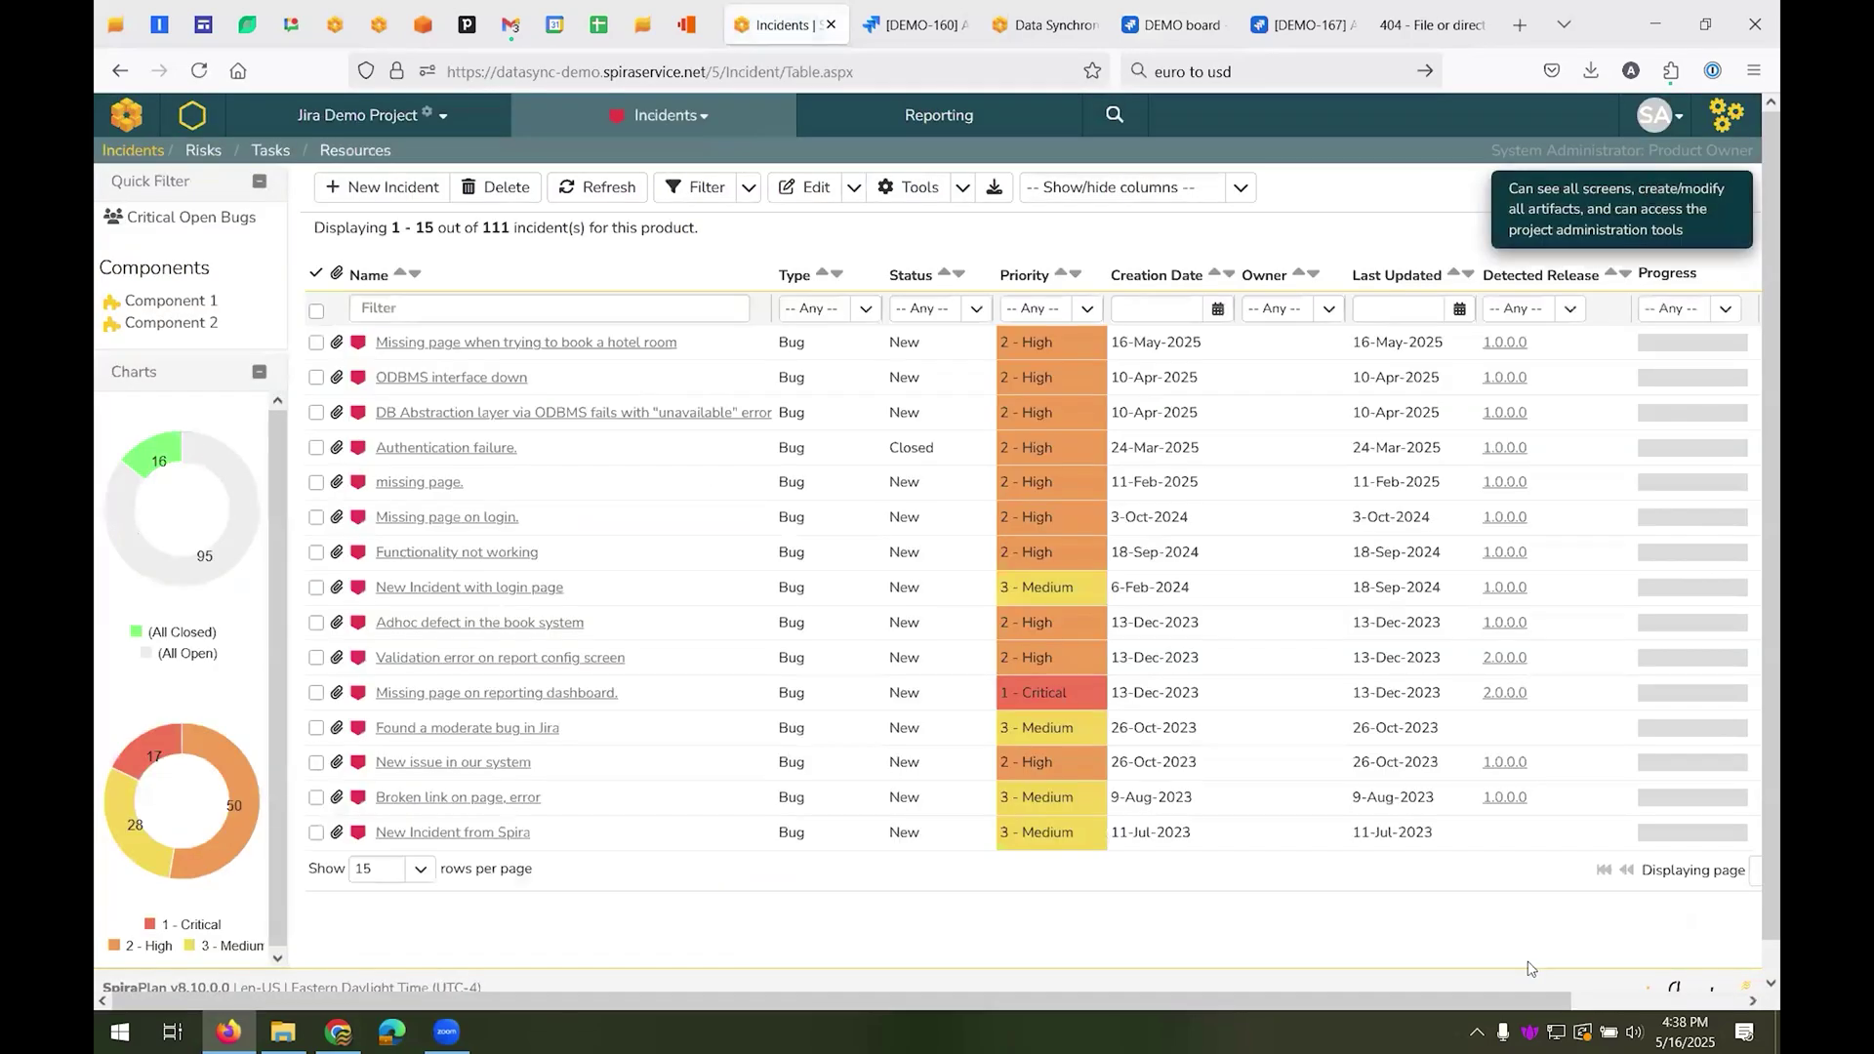
scroll(1528, 968, "right", 3)
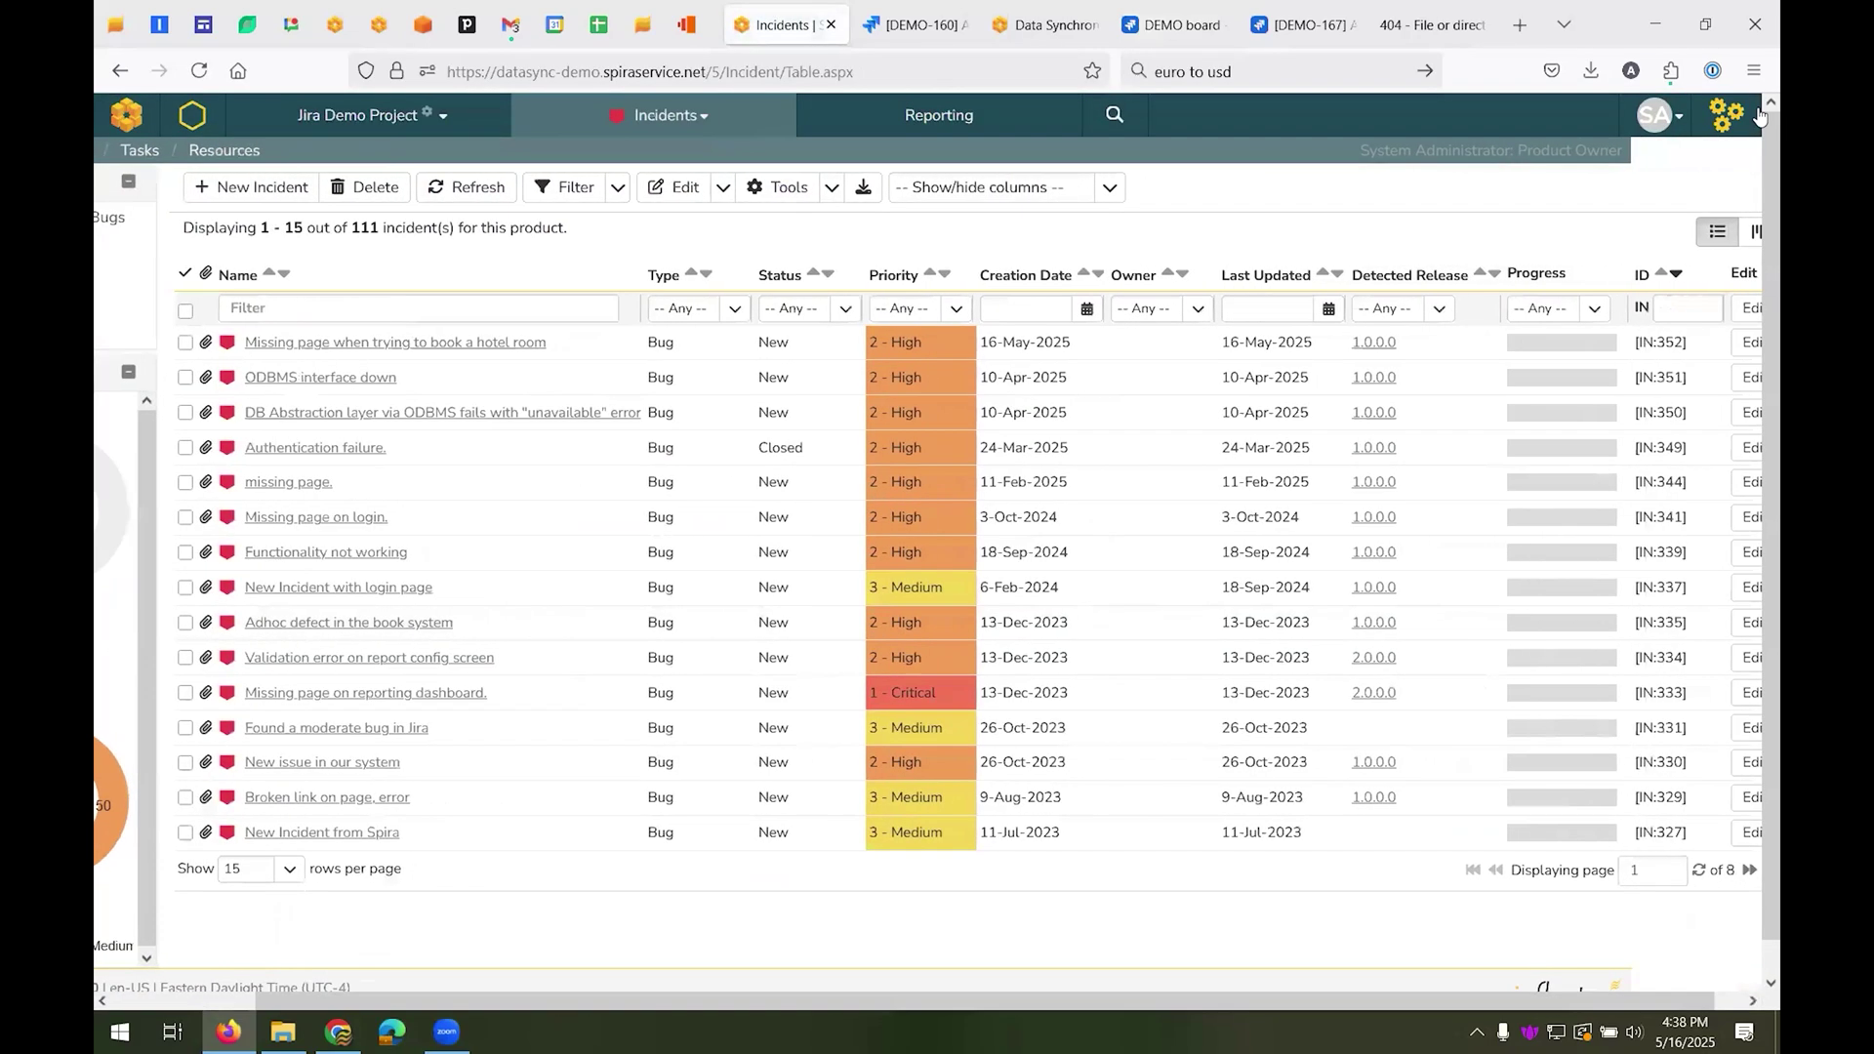
left_click(1756, 236)
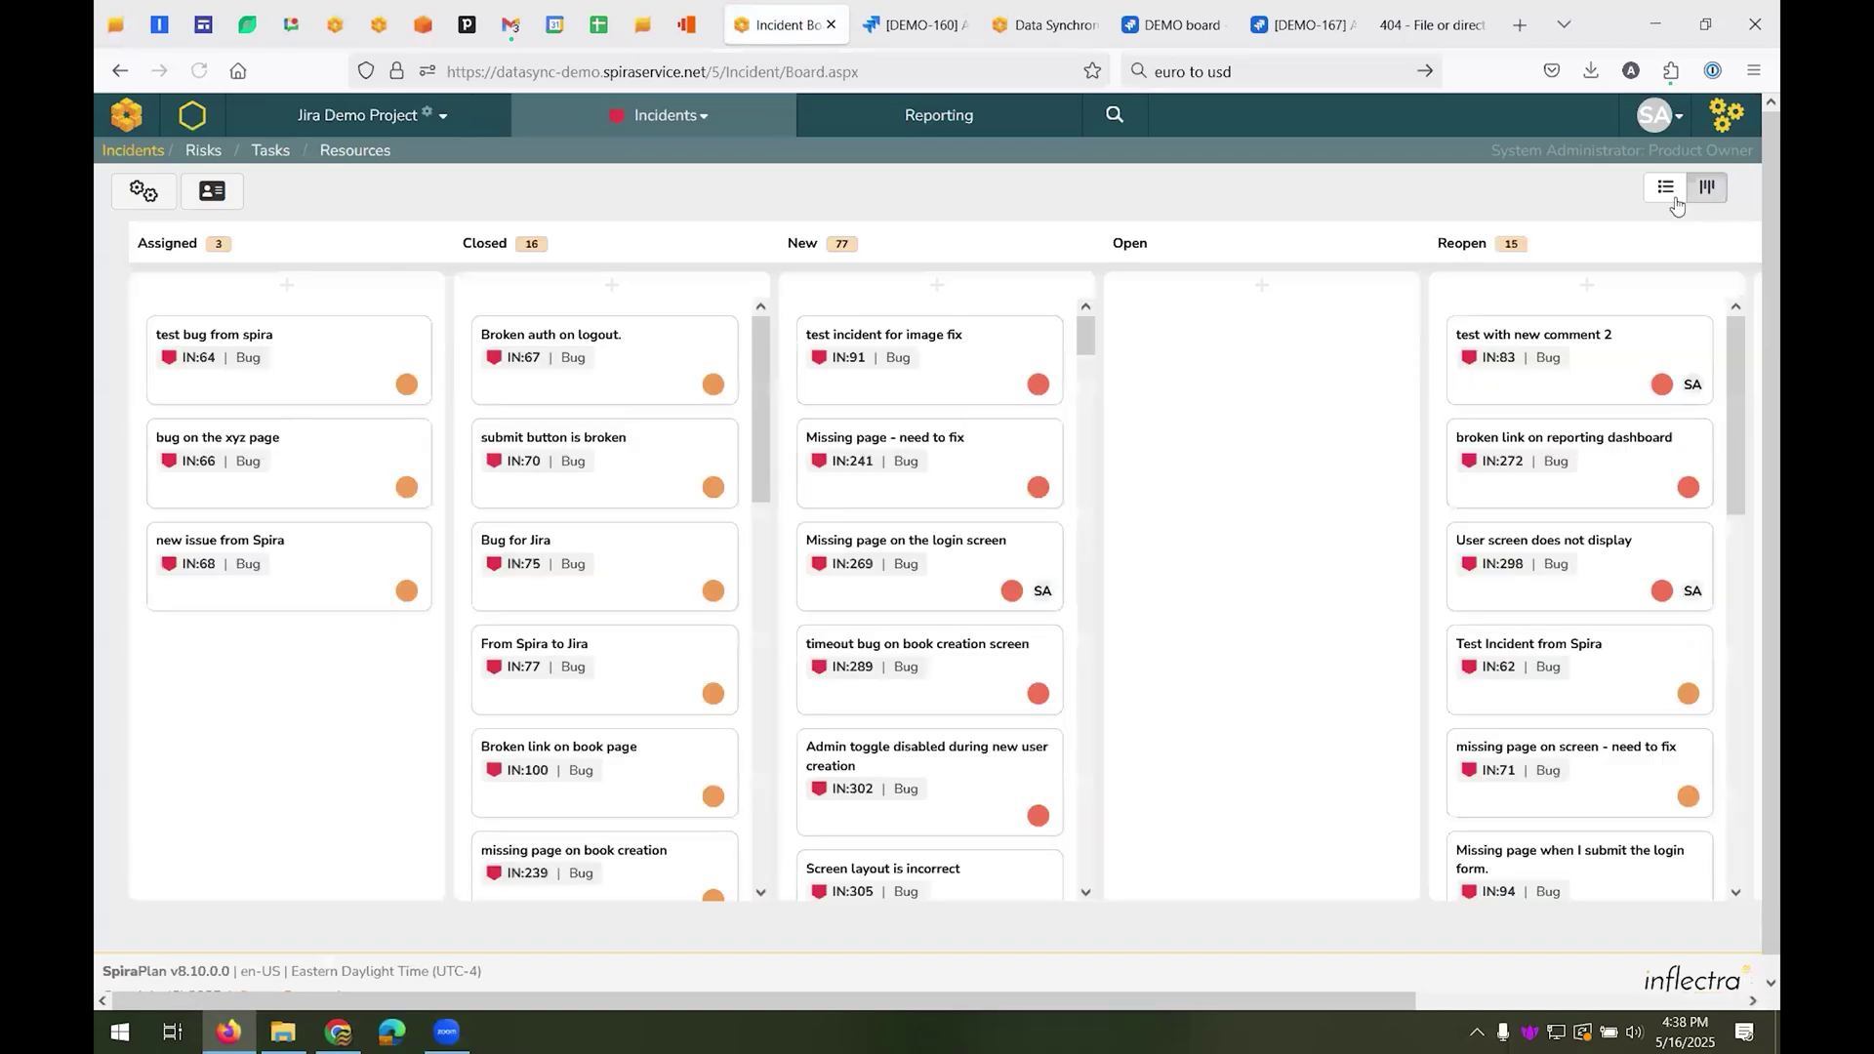
left_click(1670, 195)
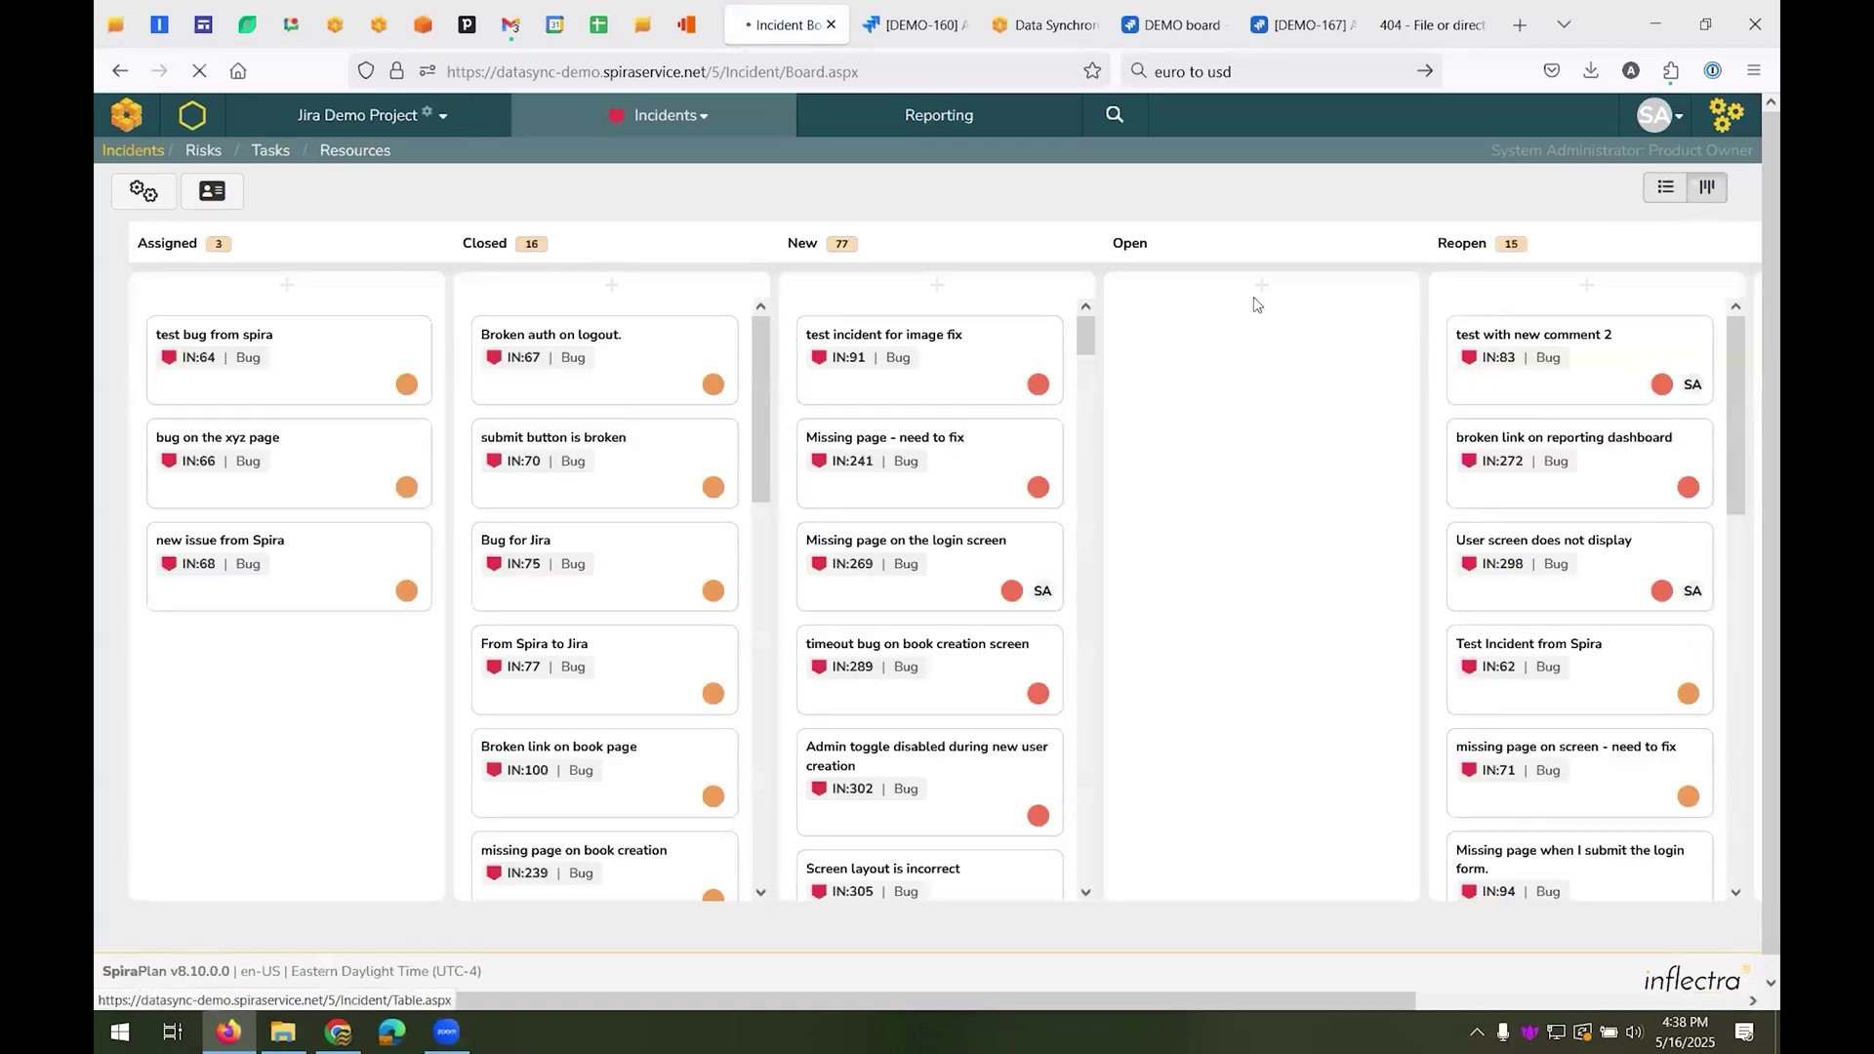
- Open the attachments of the incident "Missing page when trying to book a hotel room" and follow its link to Jira issue DEMO-168
left_click(552, 350)
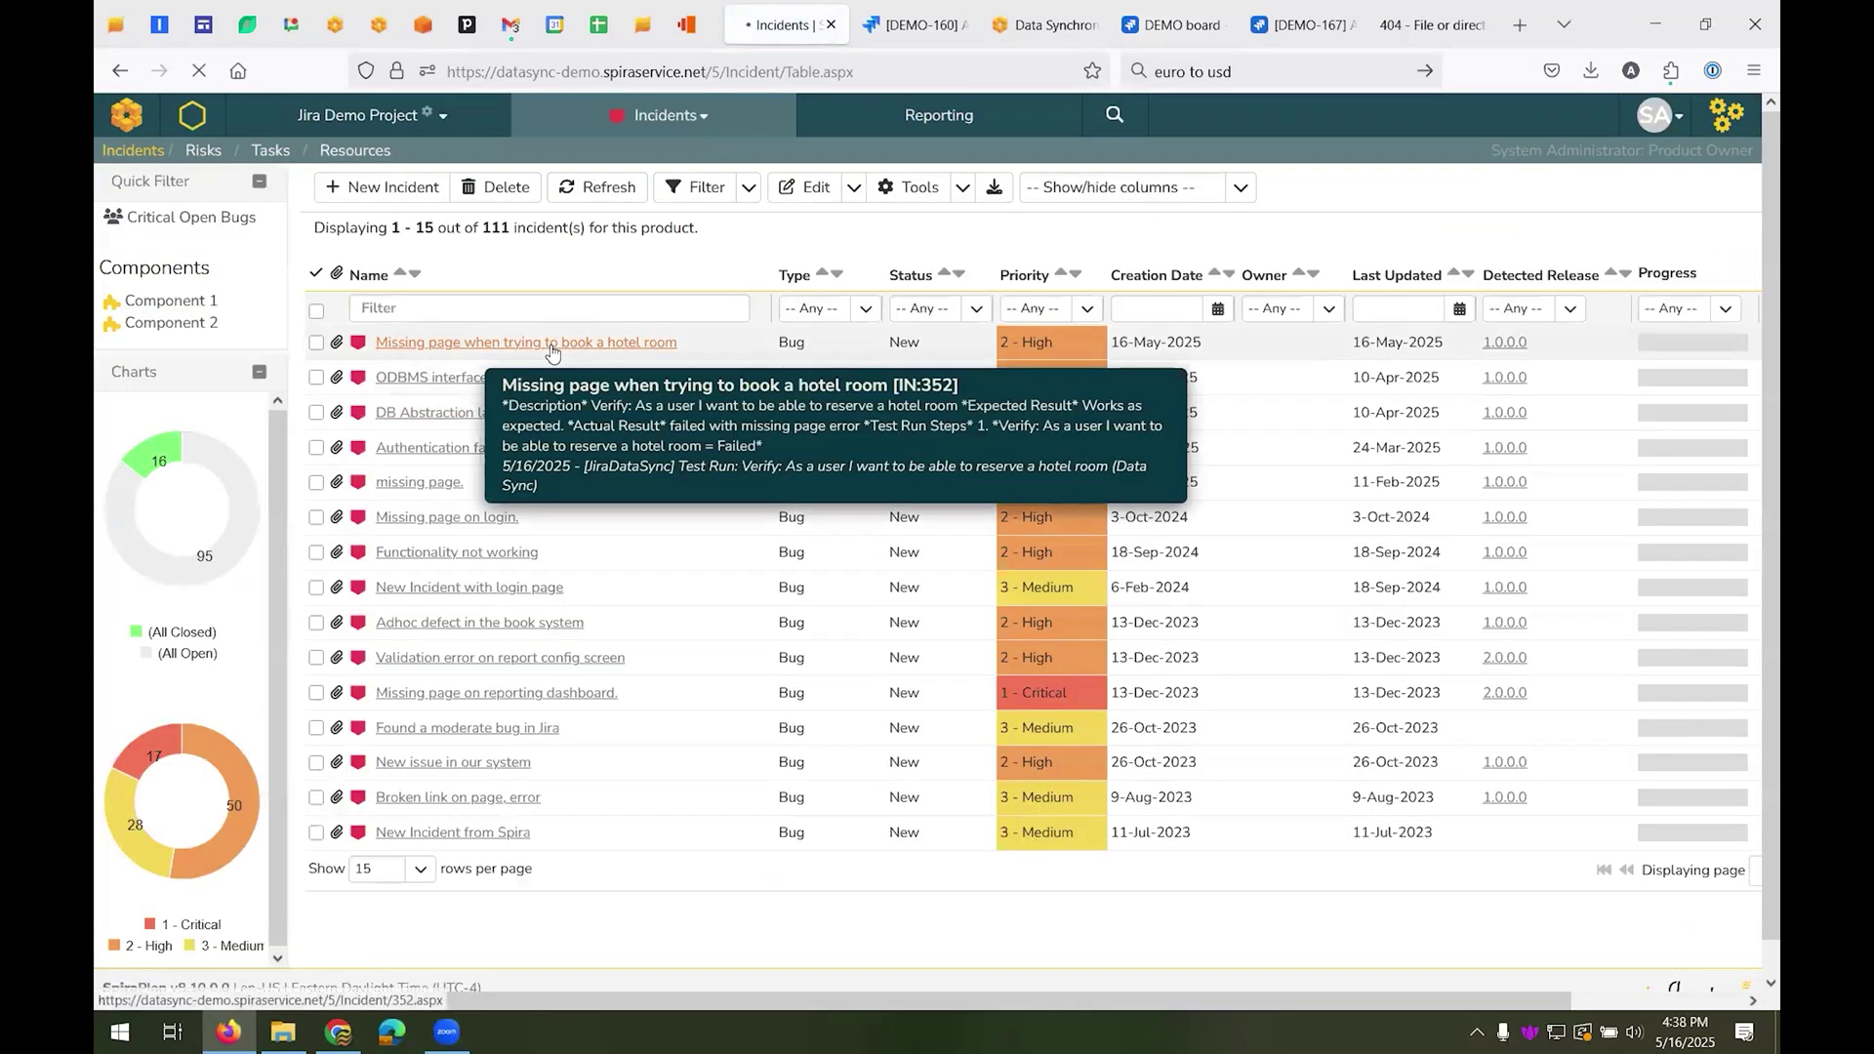
left_click(601, 350)
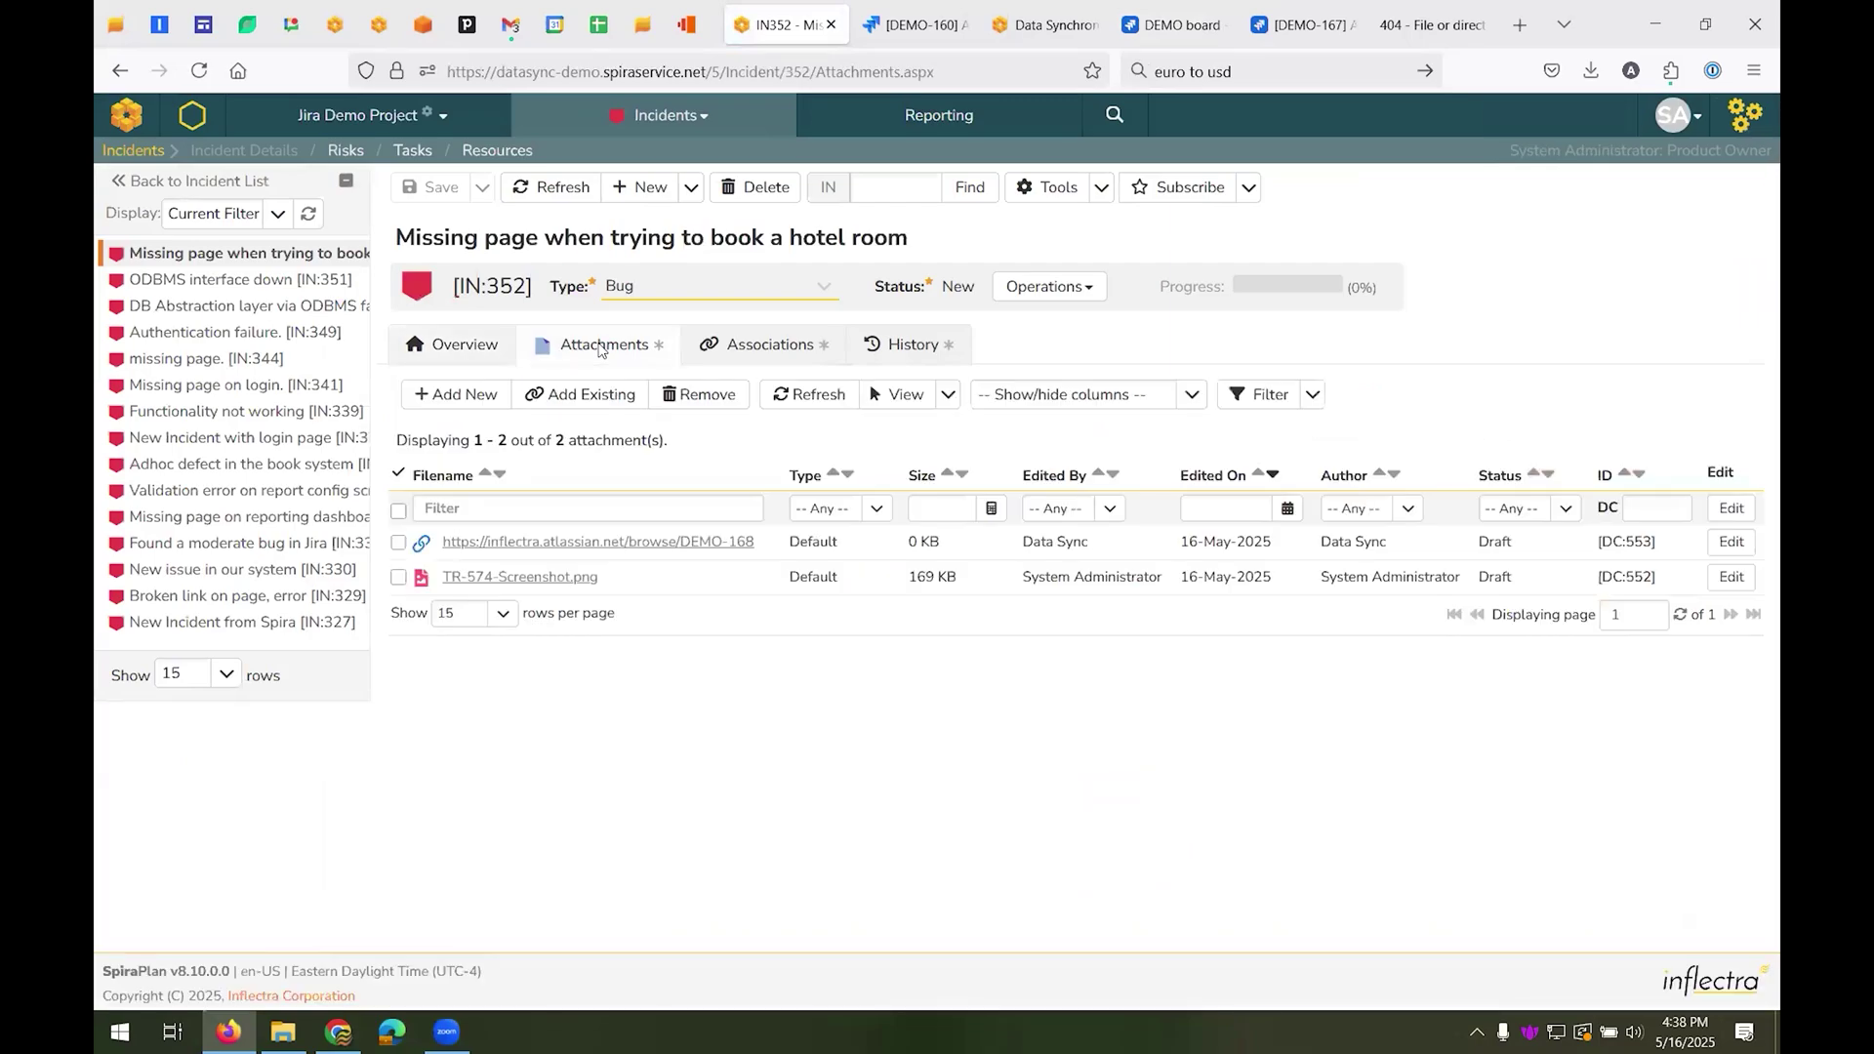
left_click(593, 544)
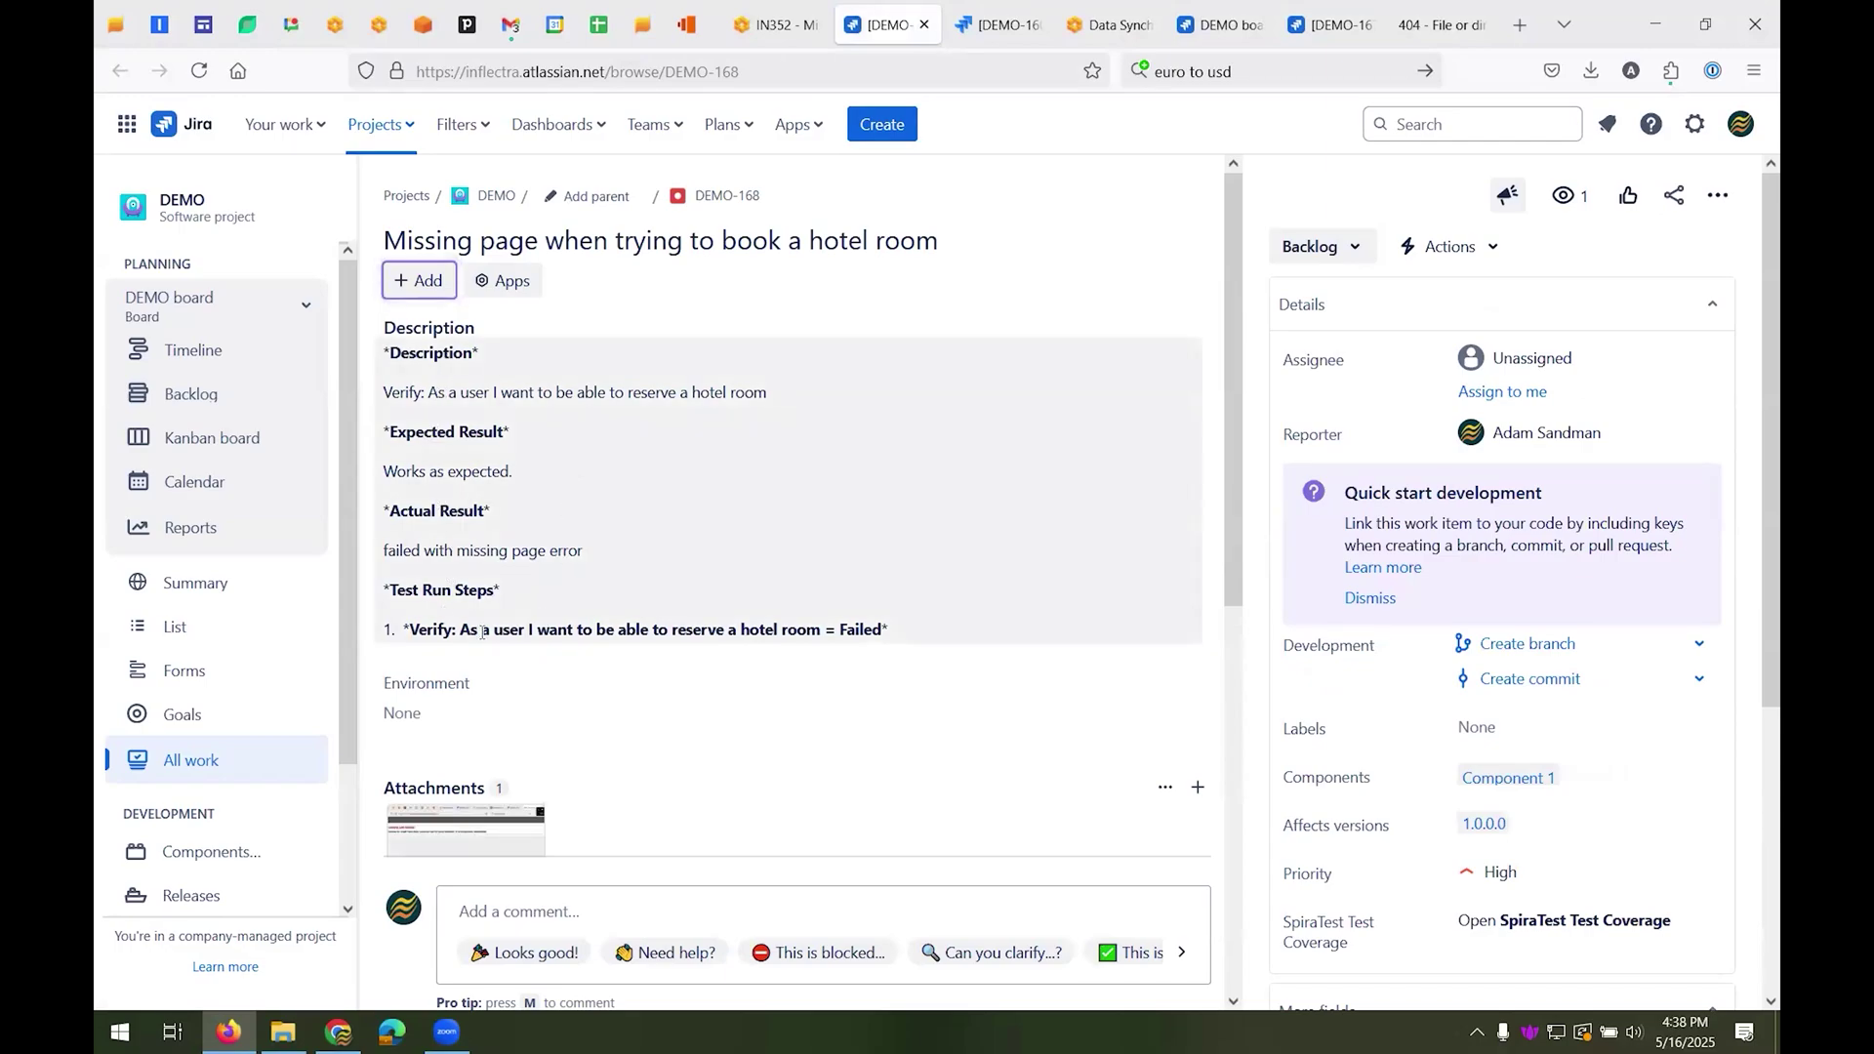
- Review the description, attachment, linked work items and web links of DEMO-168 in Jira, and view the matching incident's overview in SpiraPlan
scroll(484, 630, "down", 2)
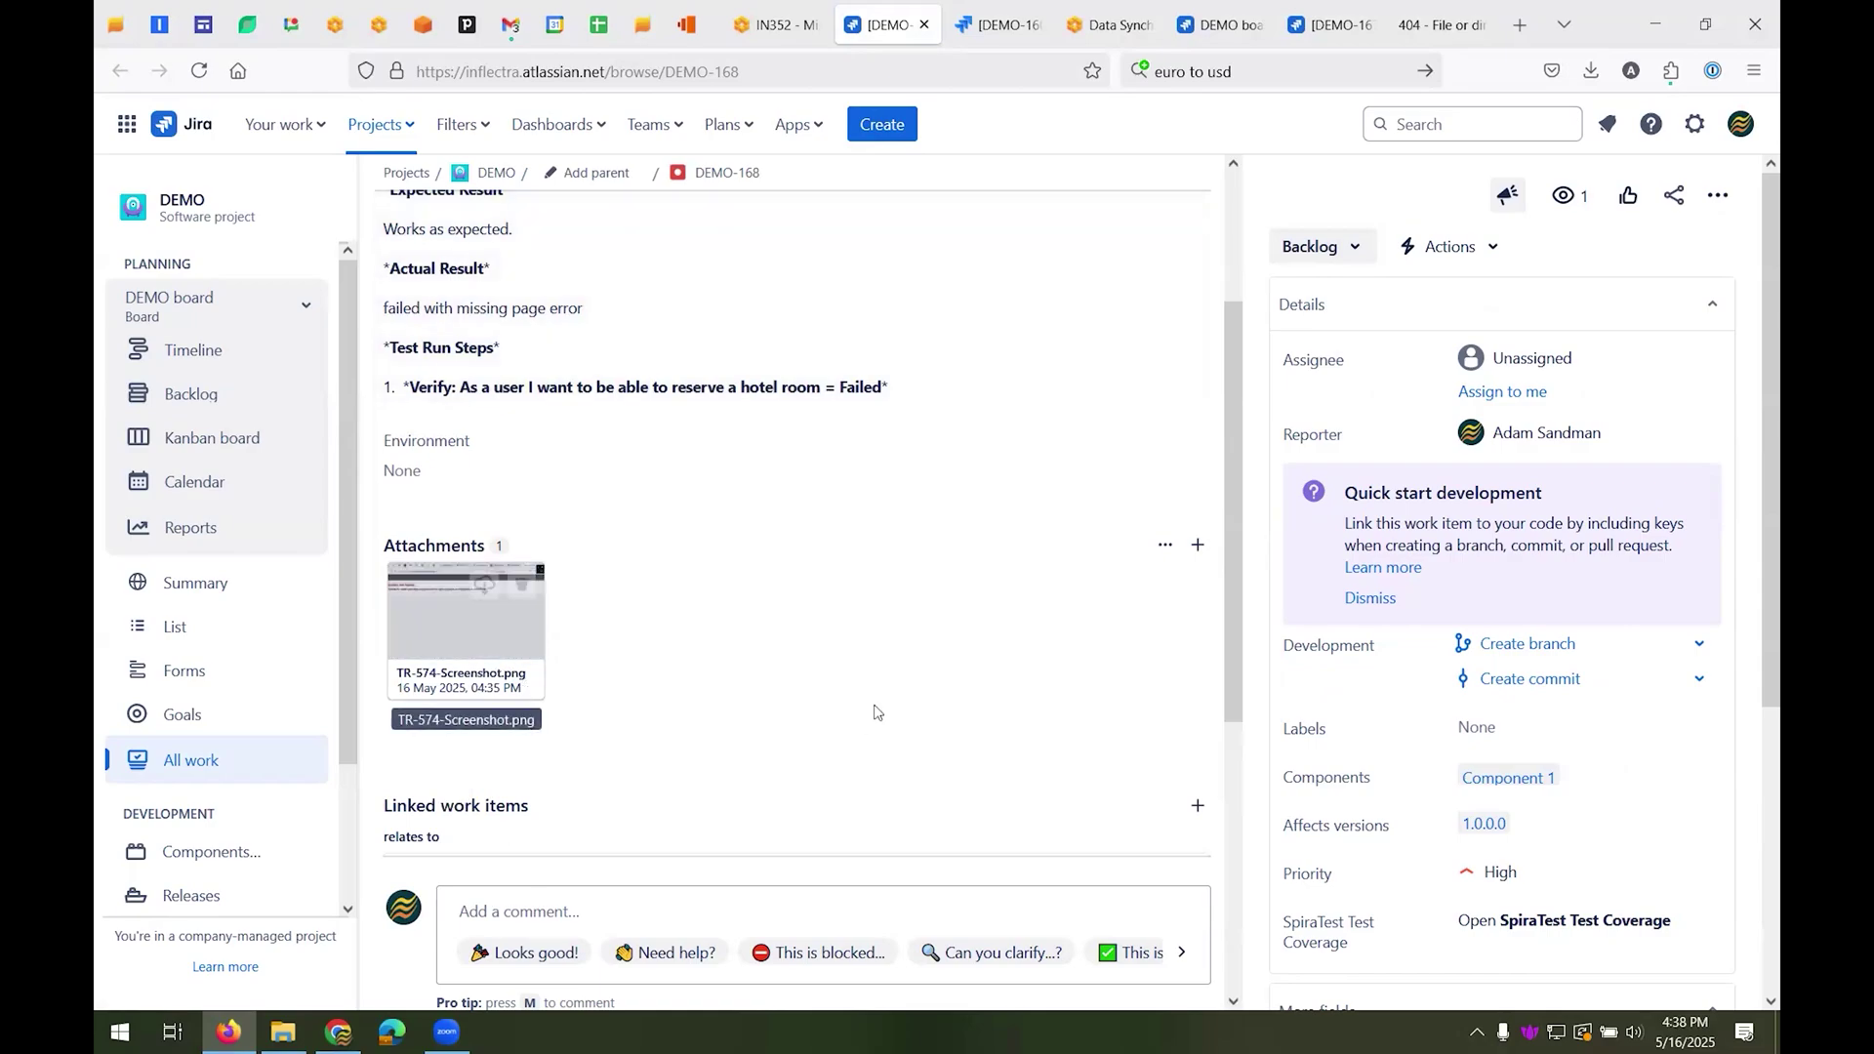
scroll(874, 713, "up", 2)
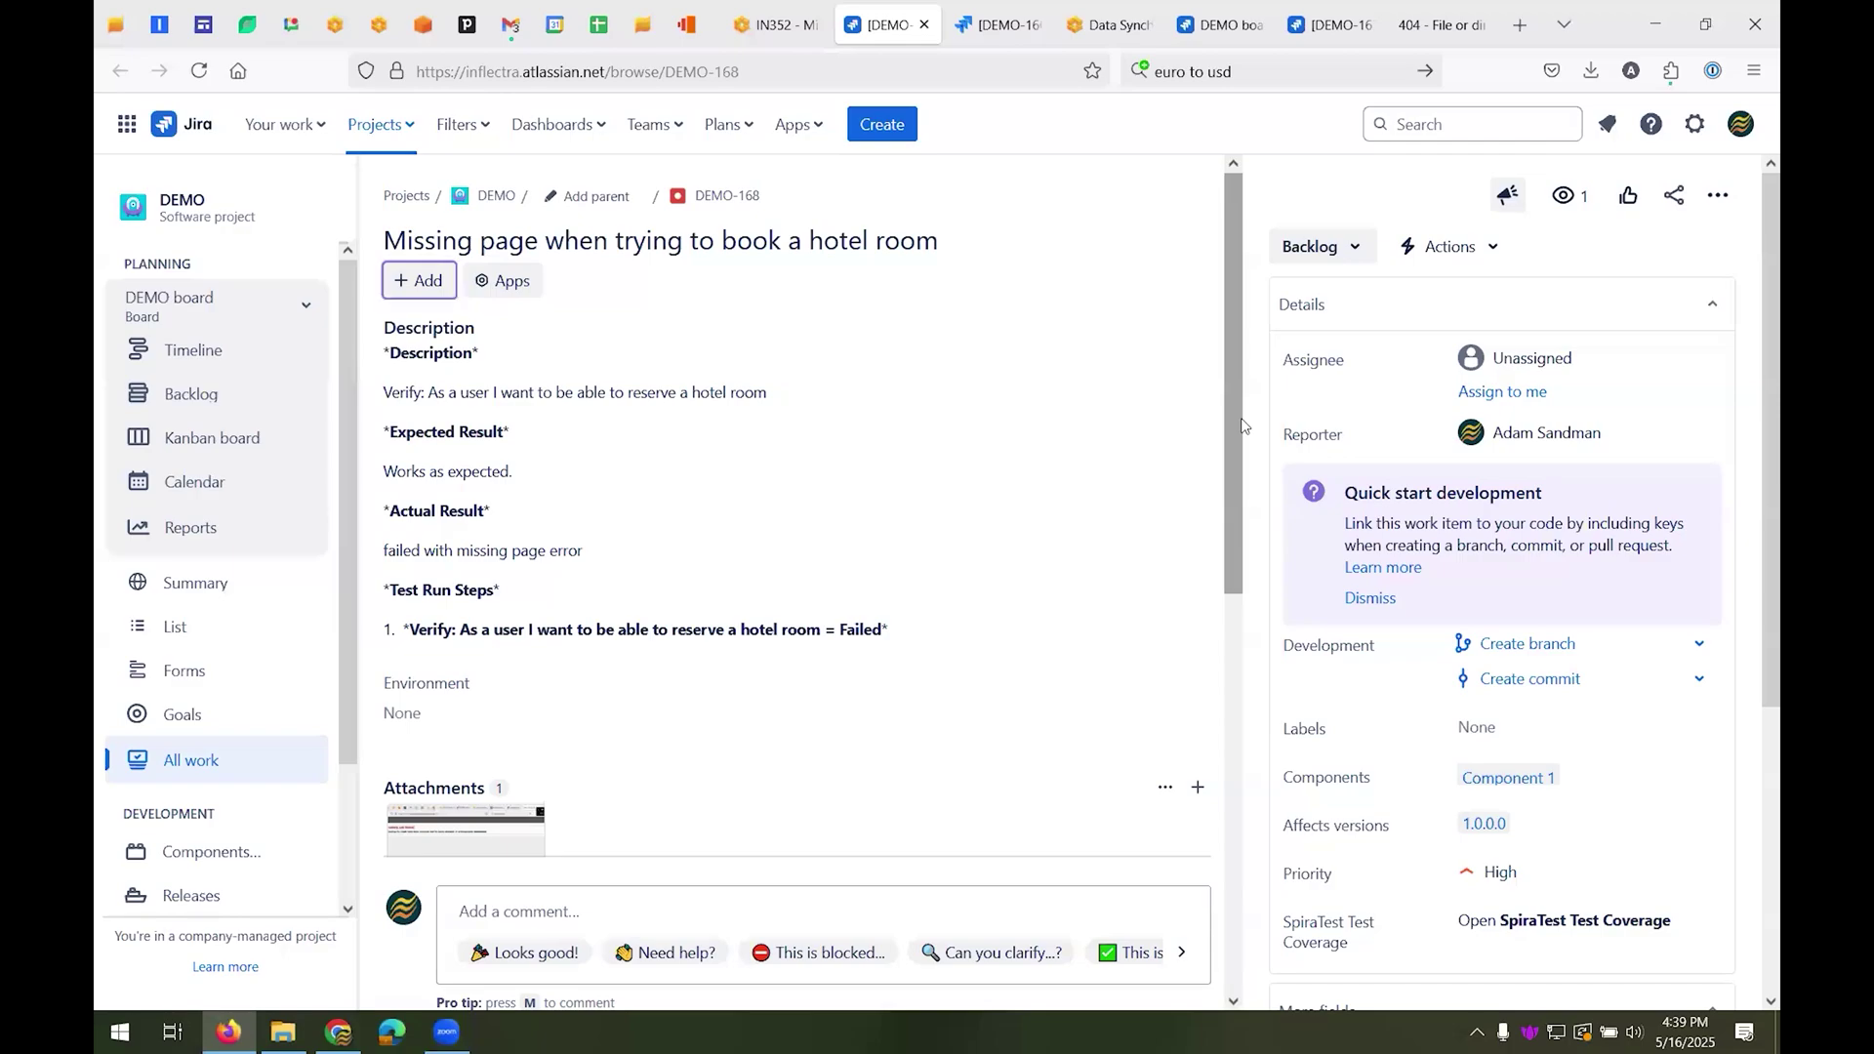
scroll(1242, 425, "down", 8)
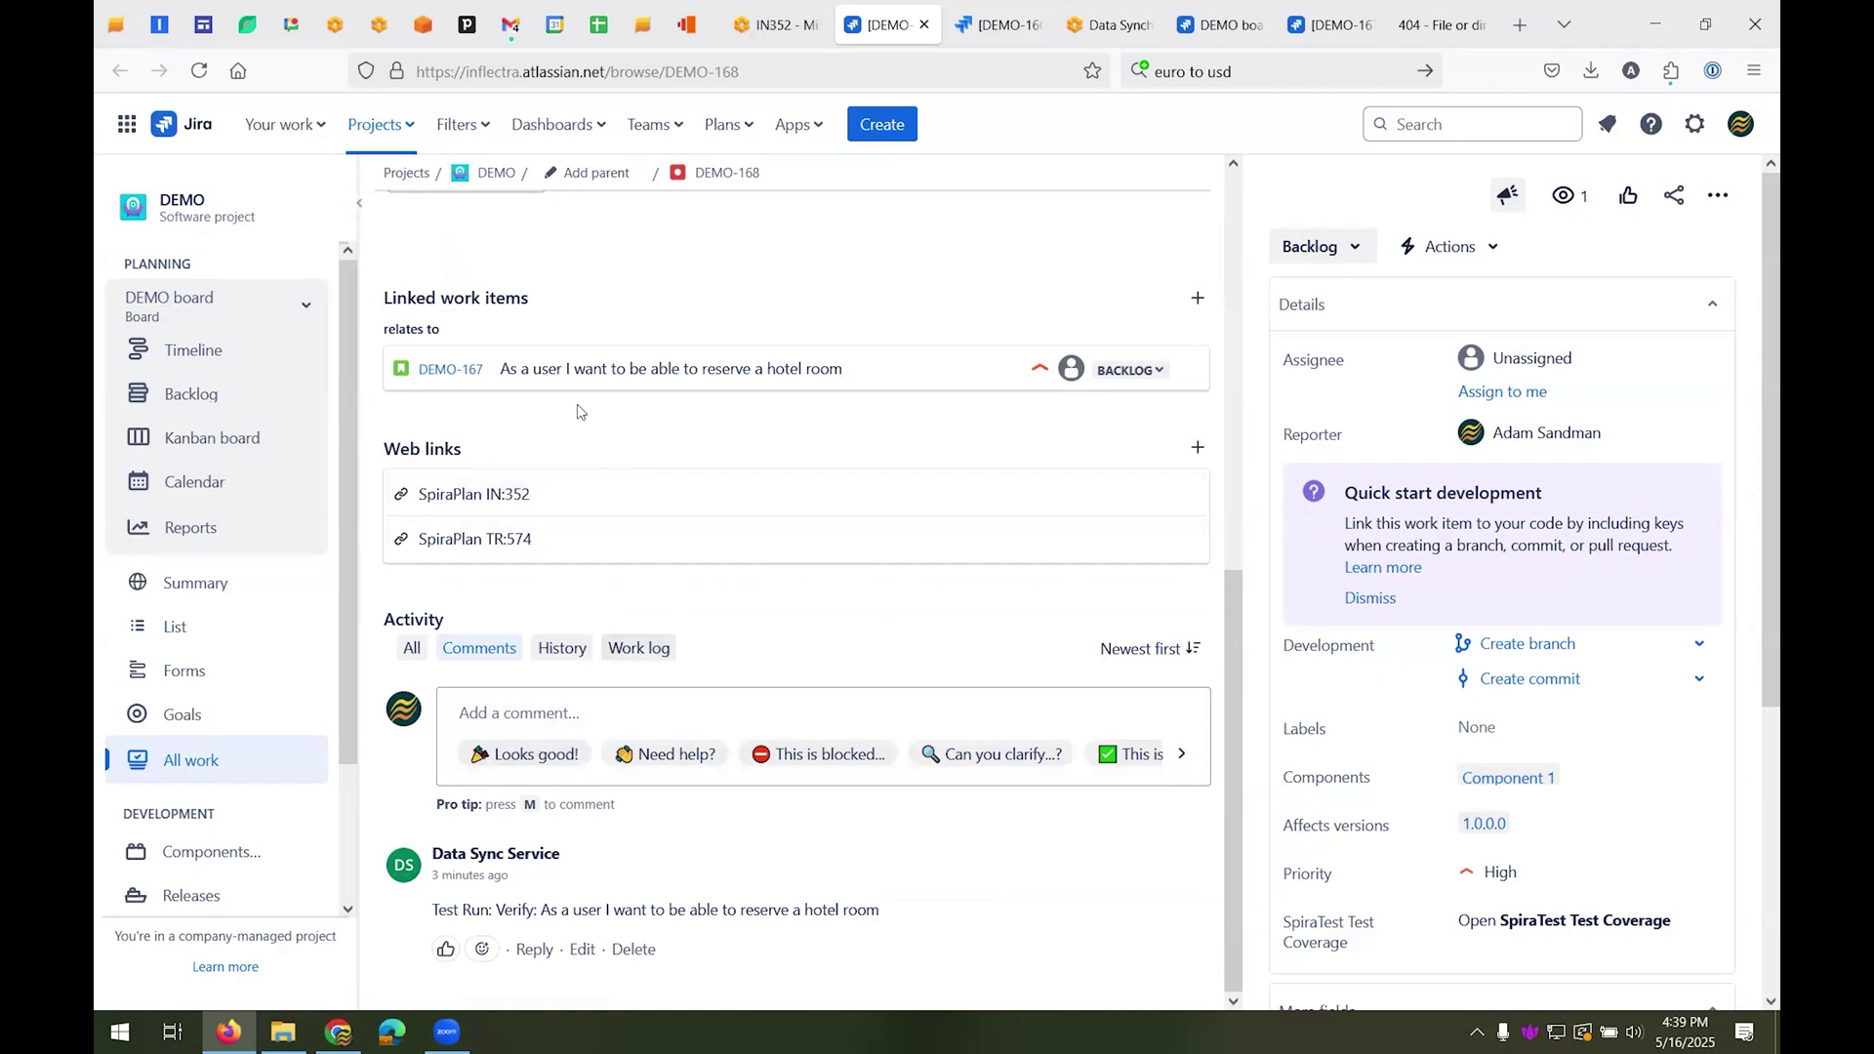
scroll(581, 410, "up", 3)
mouse_move(605, 636)
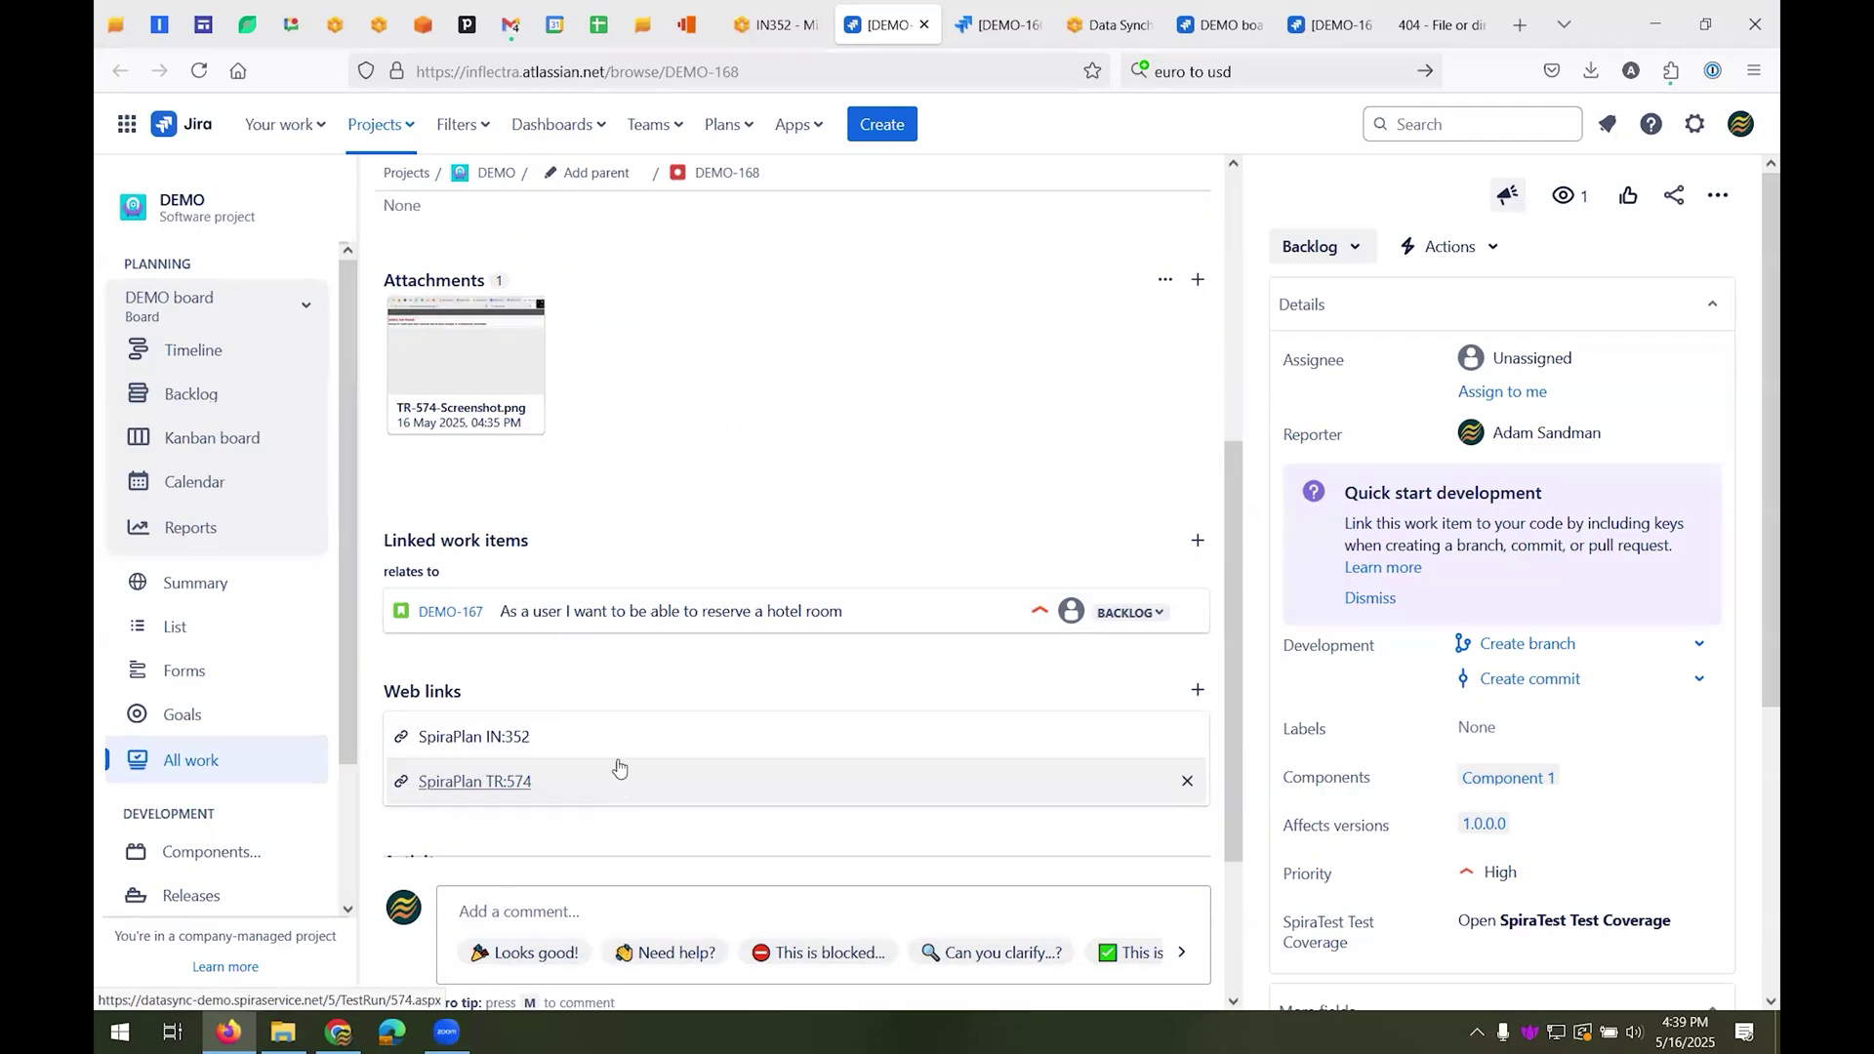
scroll(619, 766, "up", 3)
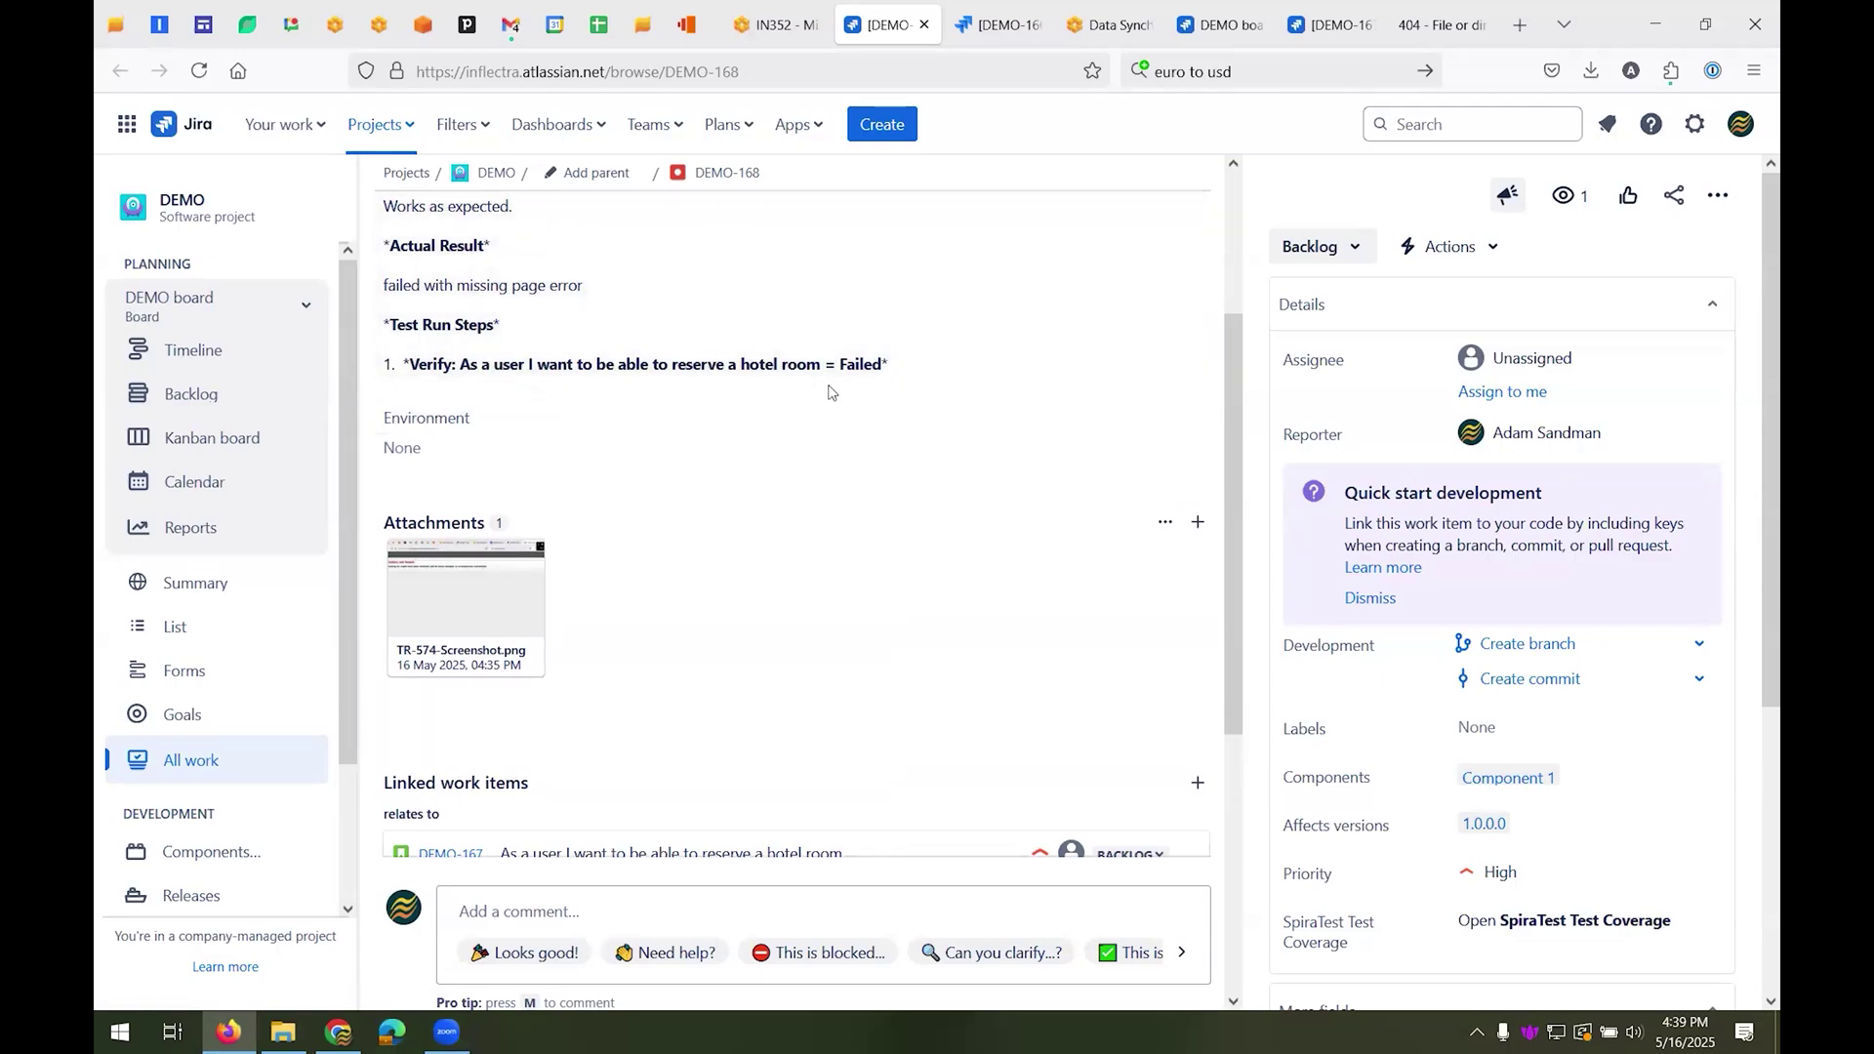
left_click(773, 24)
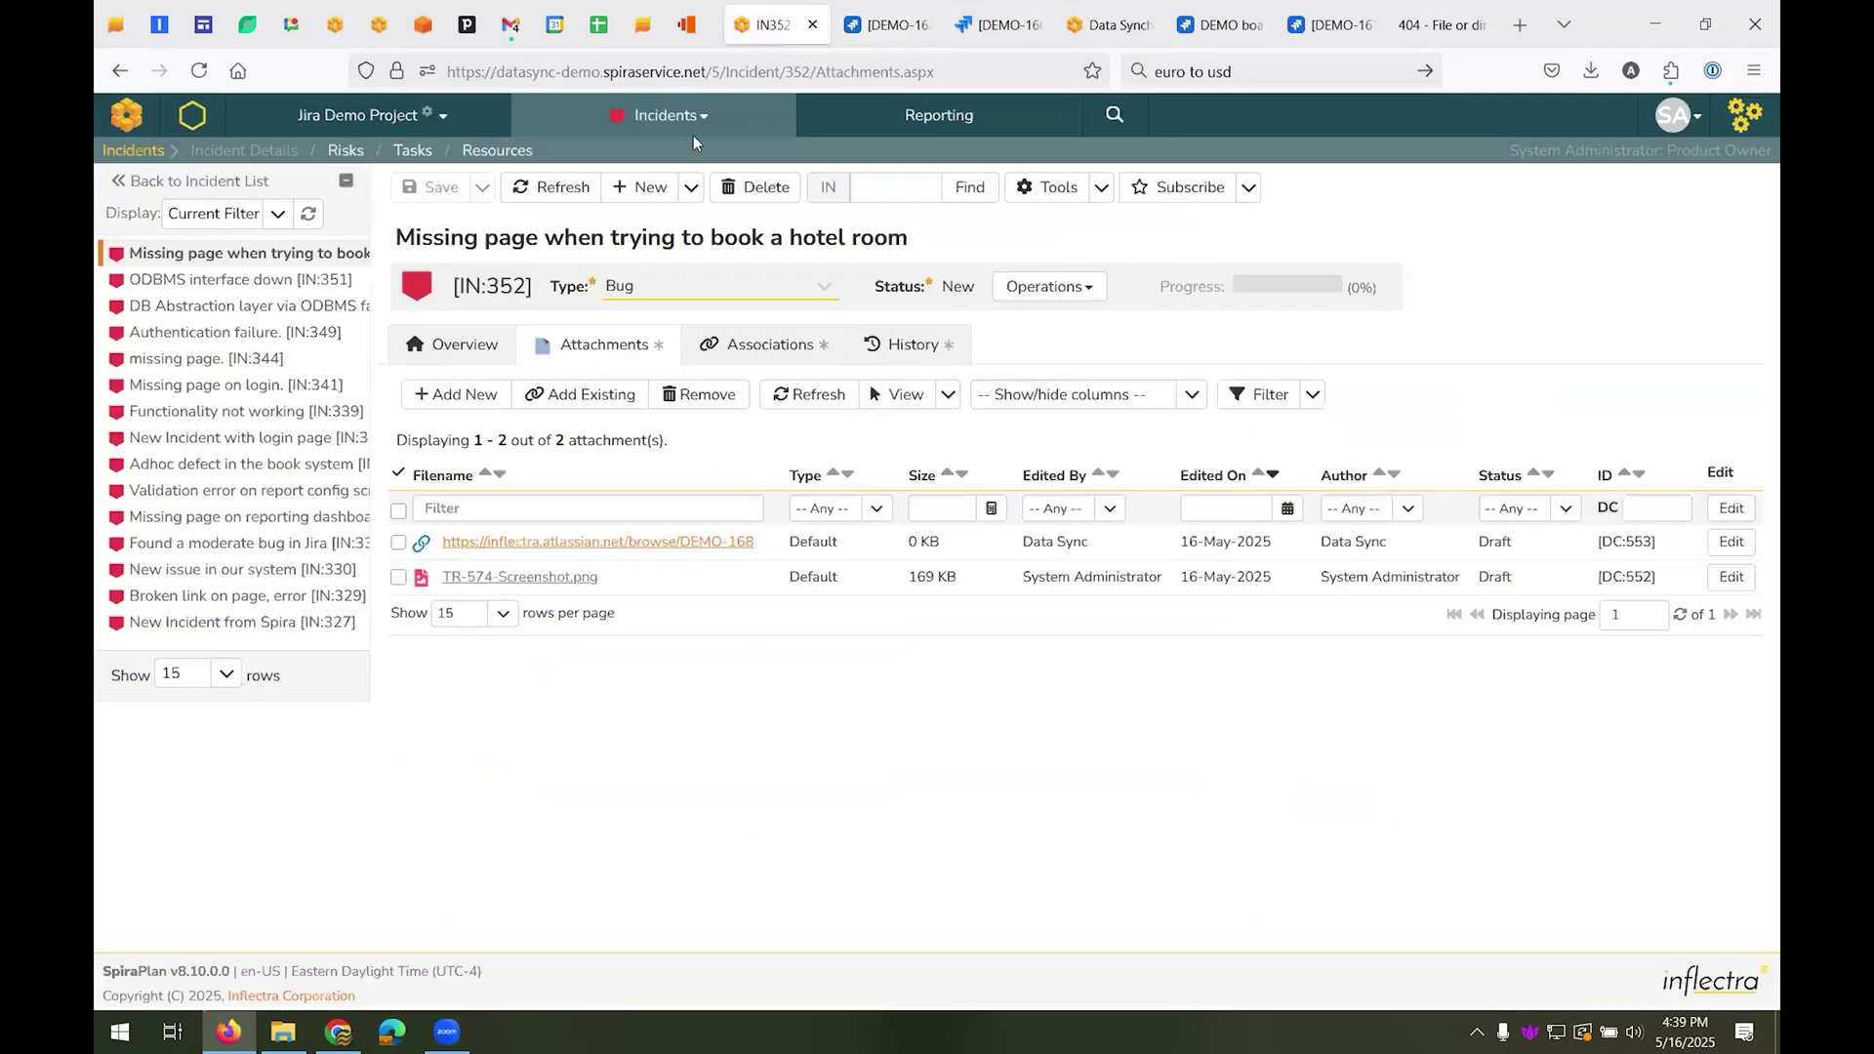
left_click(459, 345)
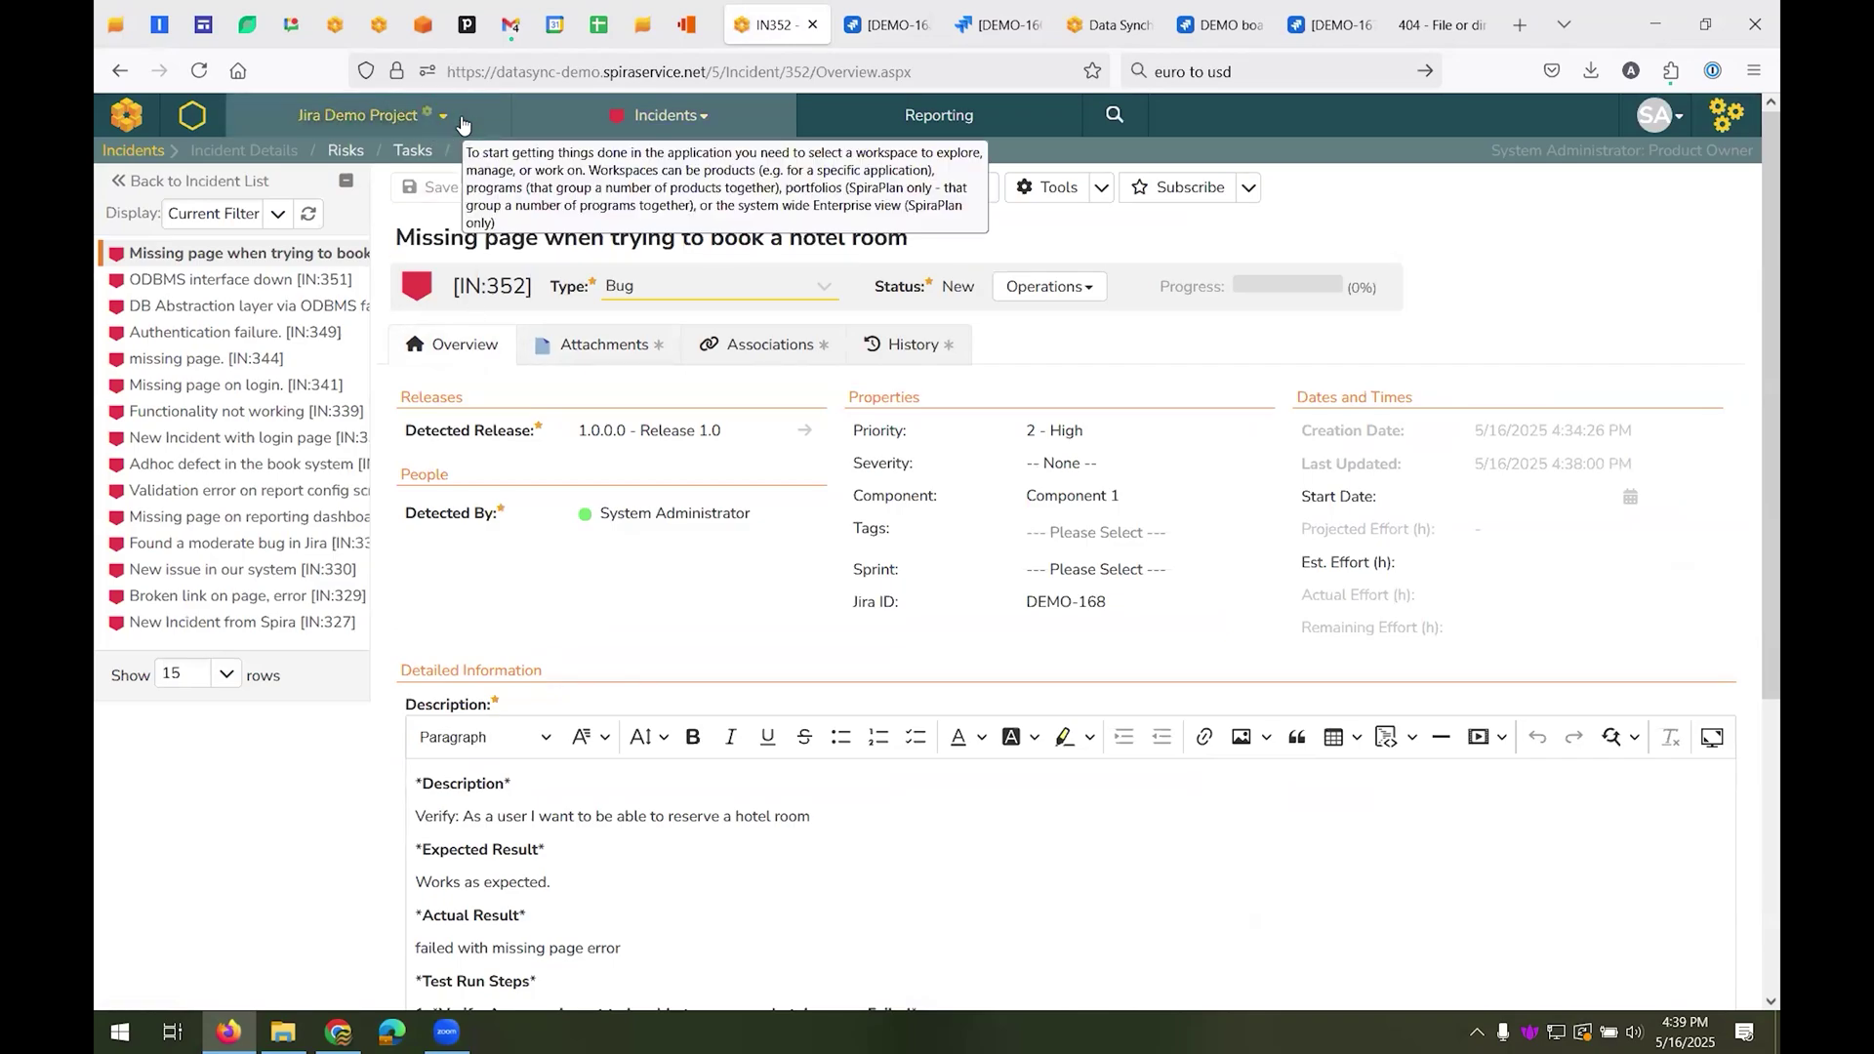
- Open the requirement "Sample Required Authored in Spira" from the requirements list and display its tasks
left_click(644, 125)
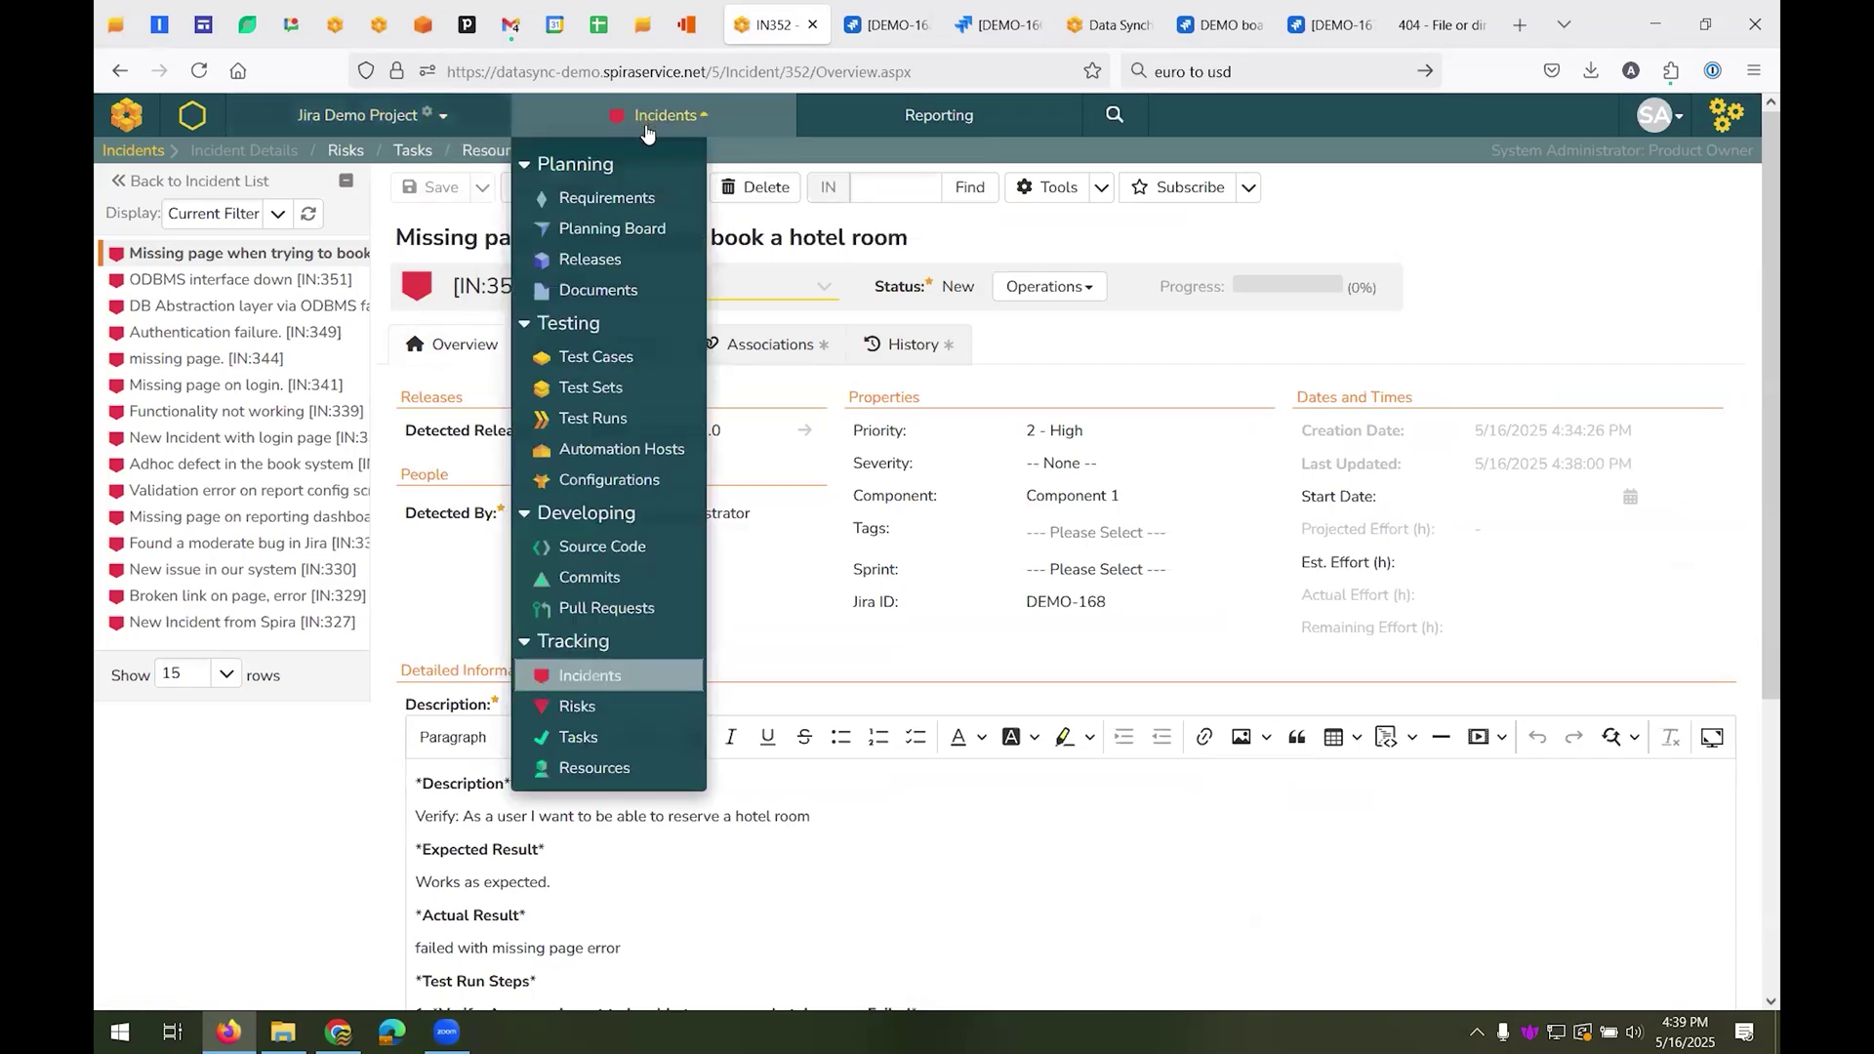
left_click(645, 200)
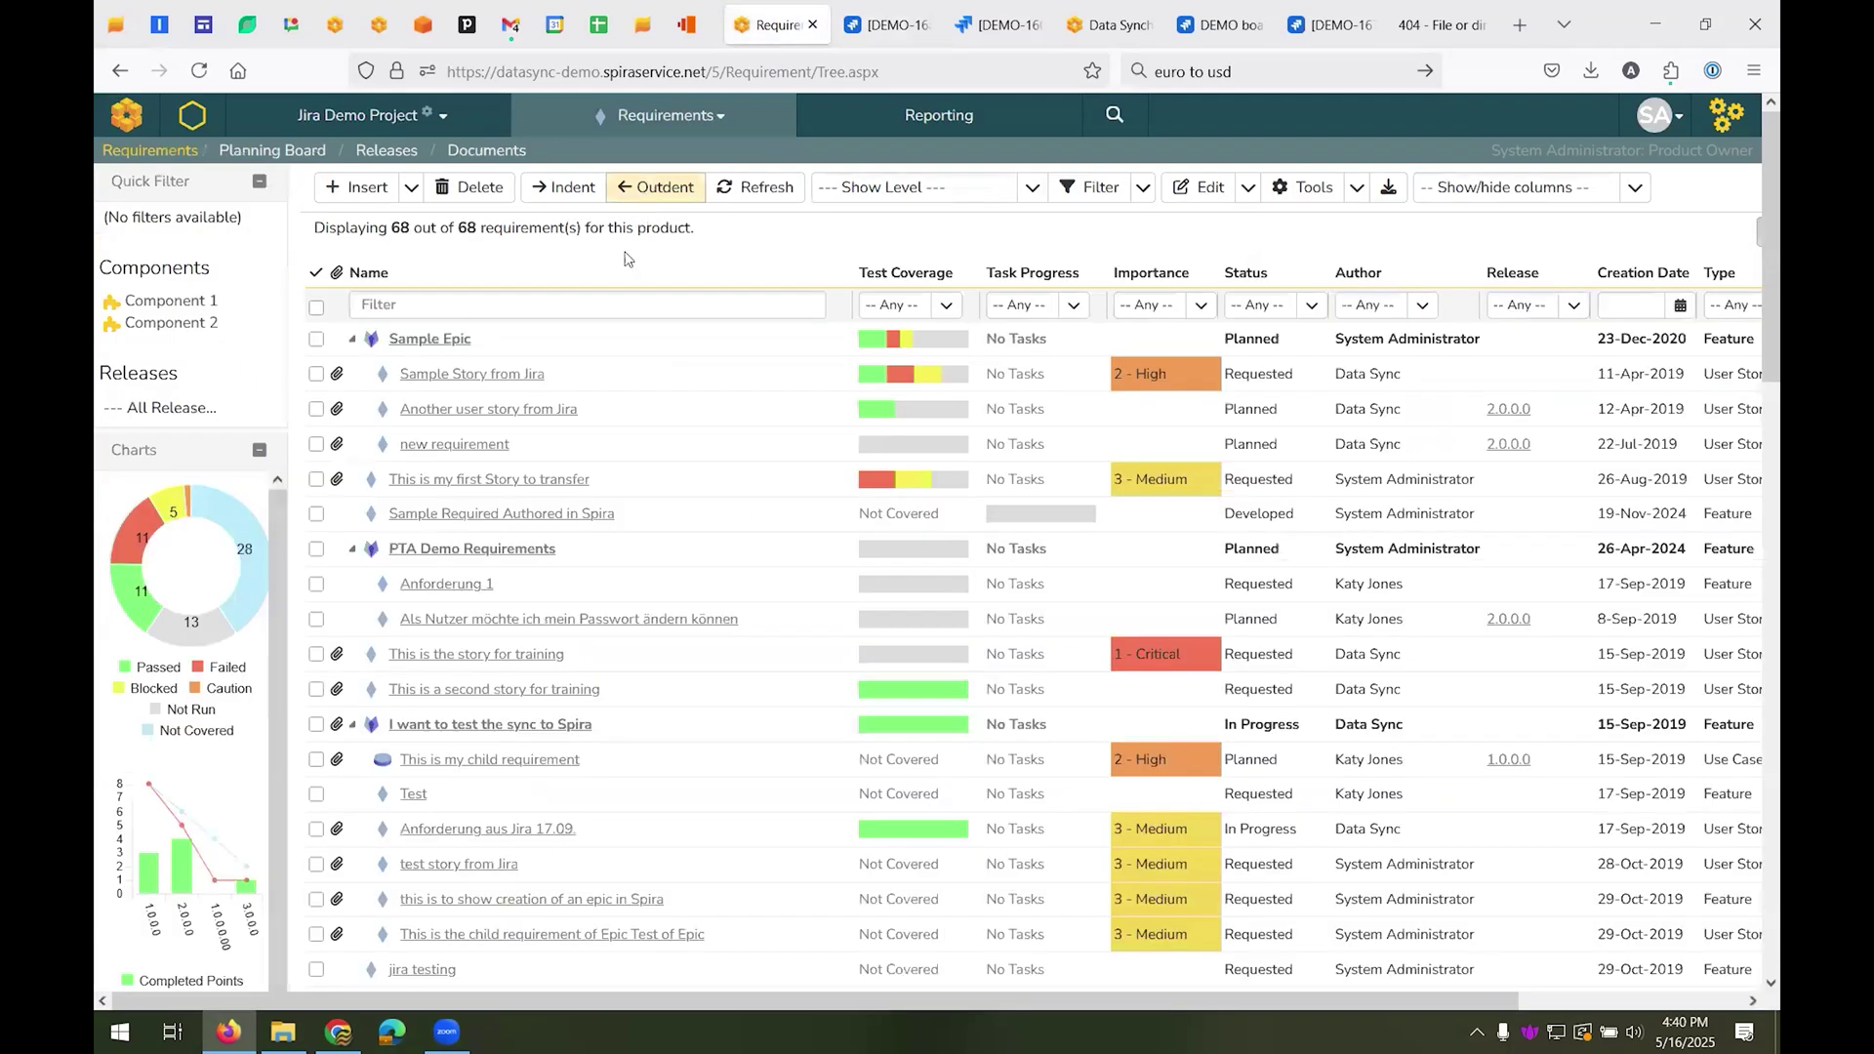
left_click(501, 514)
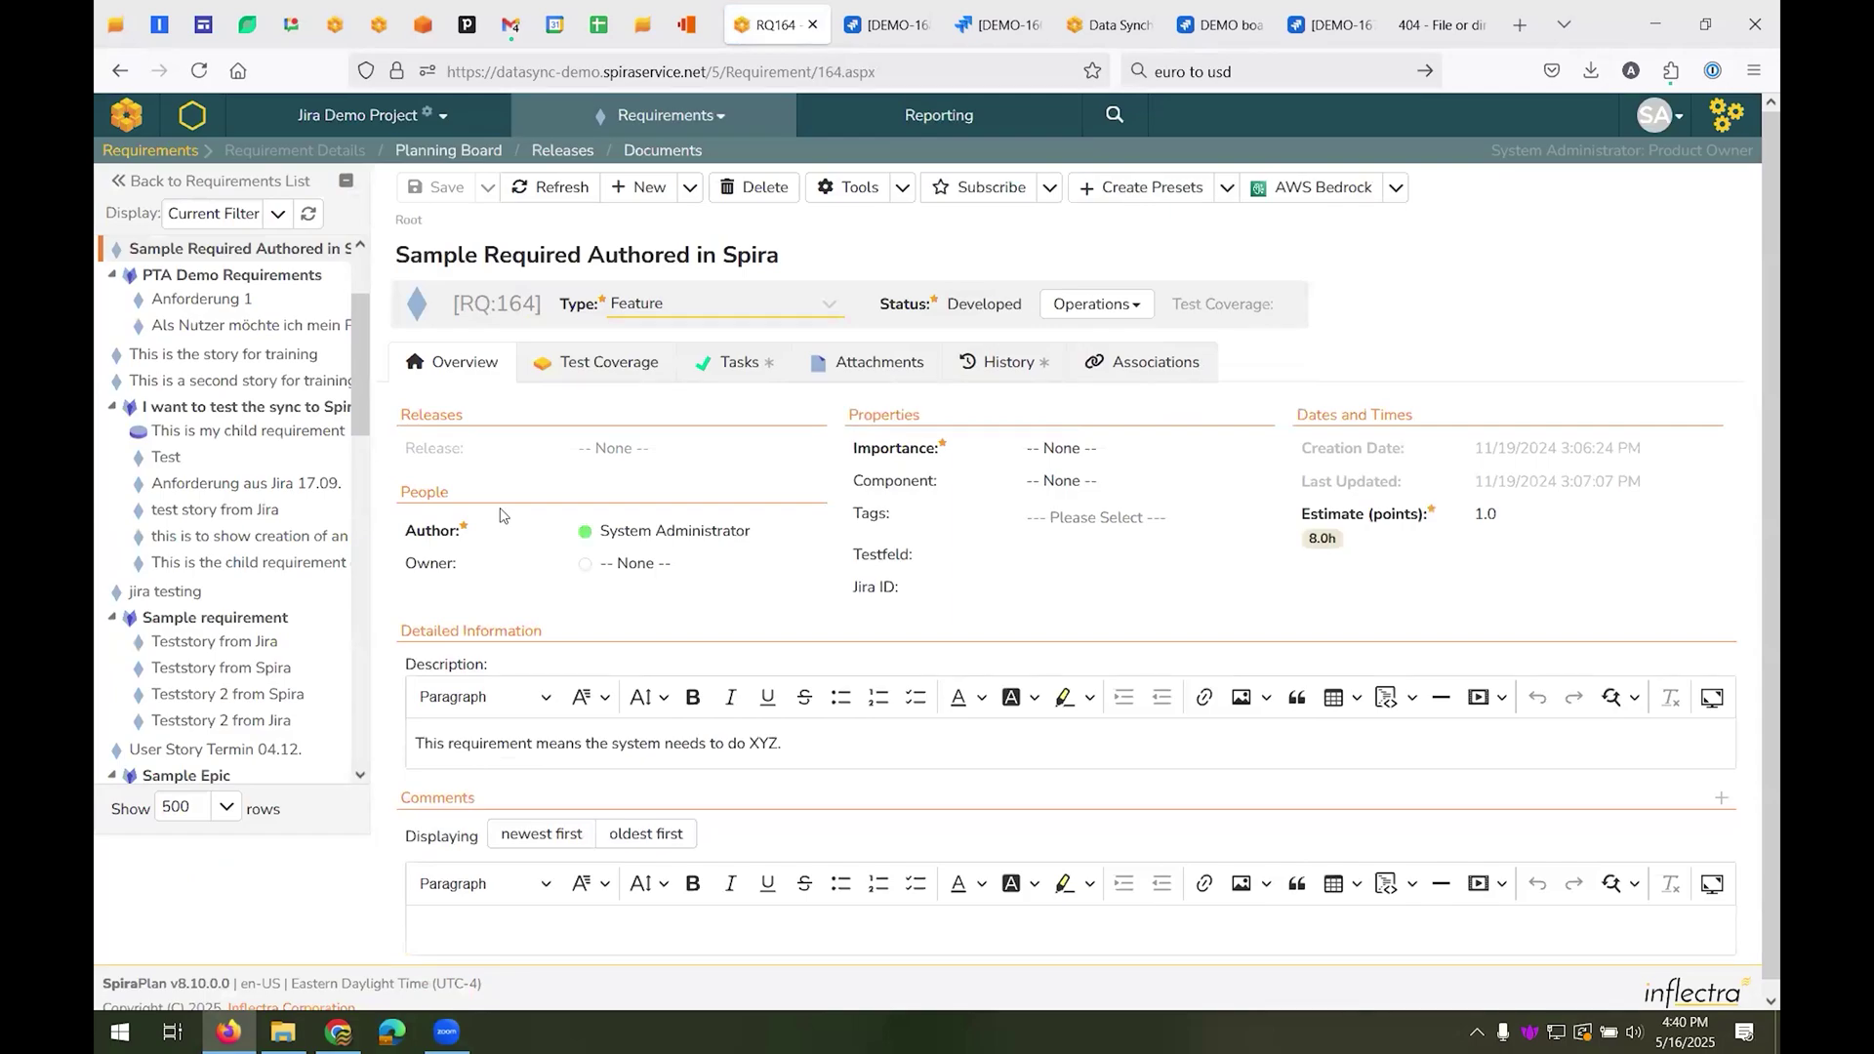
left_click(742, 365)
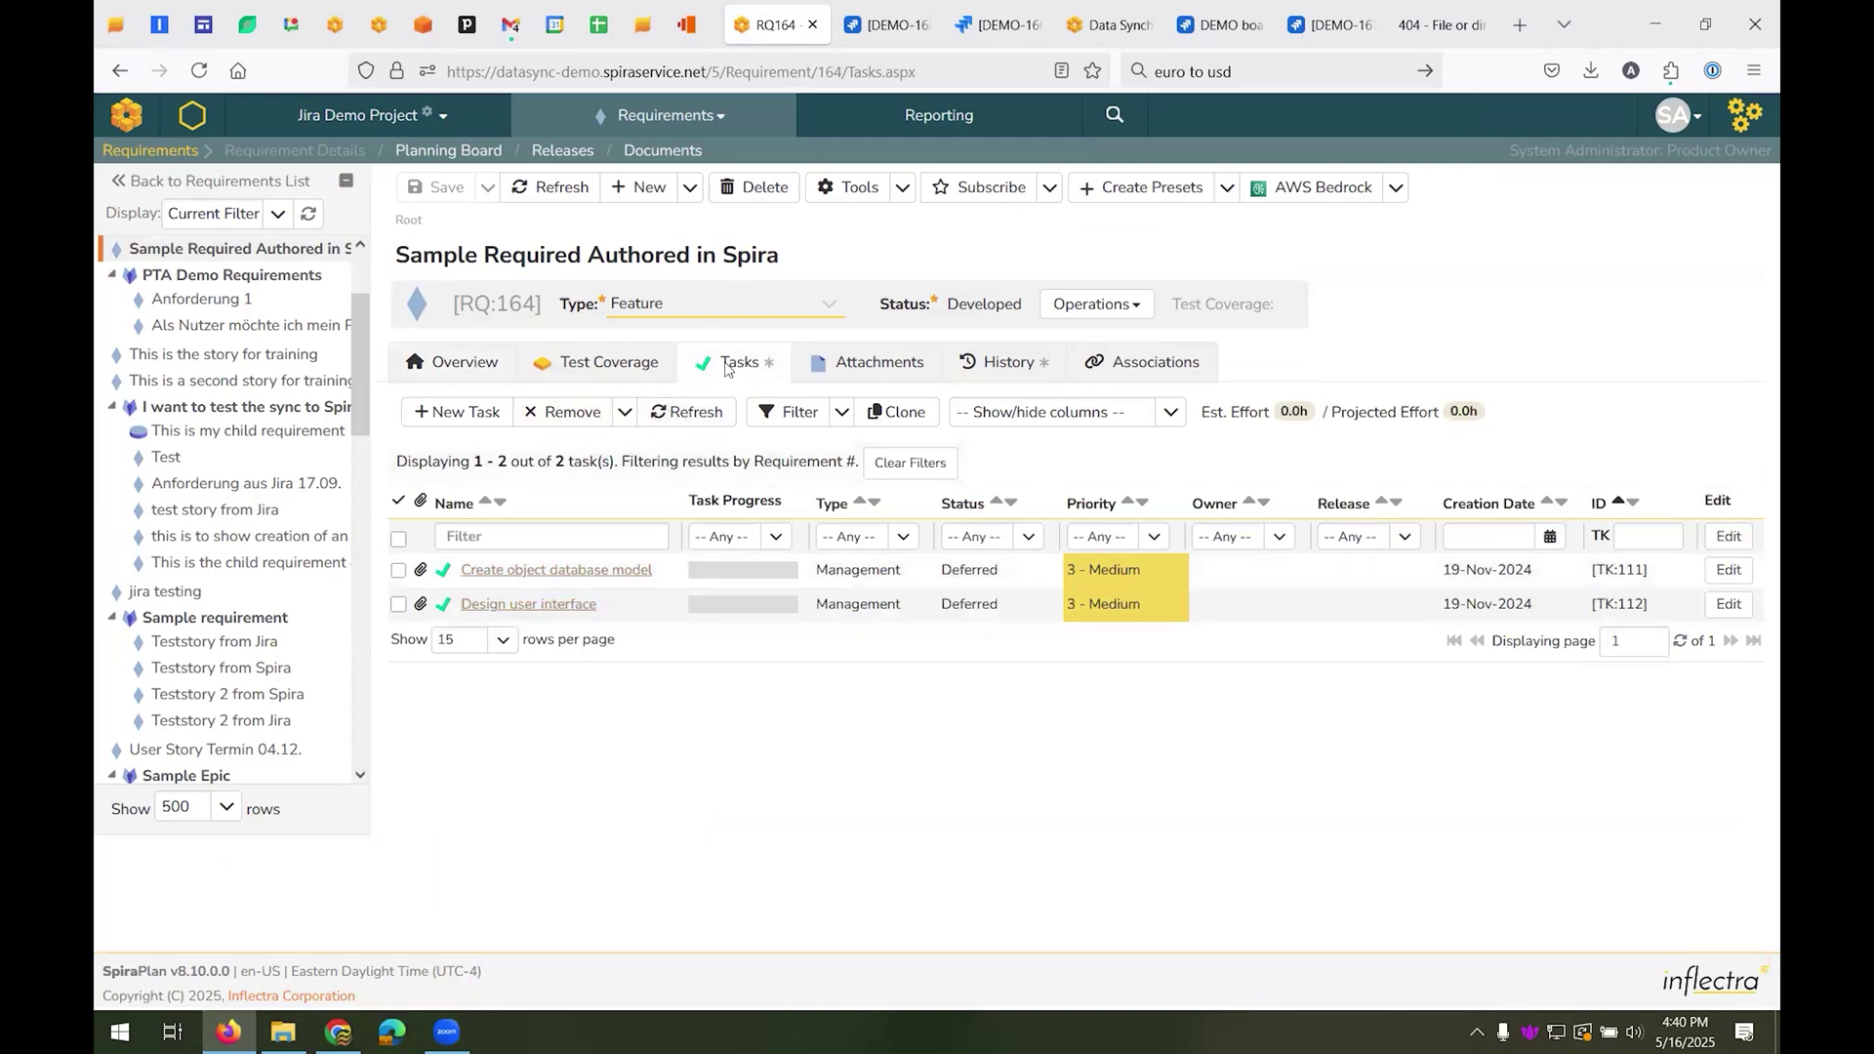
- Open the task "Create object database model" and follow its attached link to Jira issue DEMO-158
left_click(589, 575)
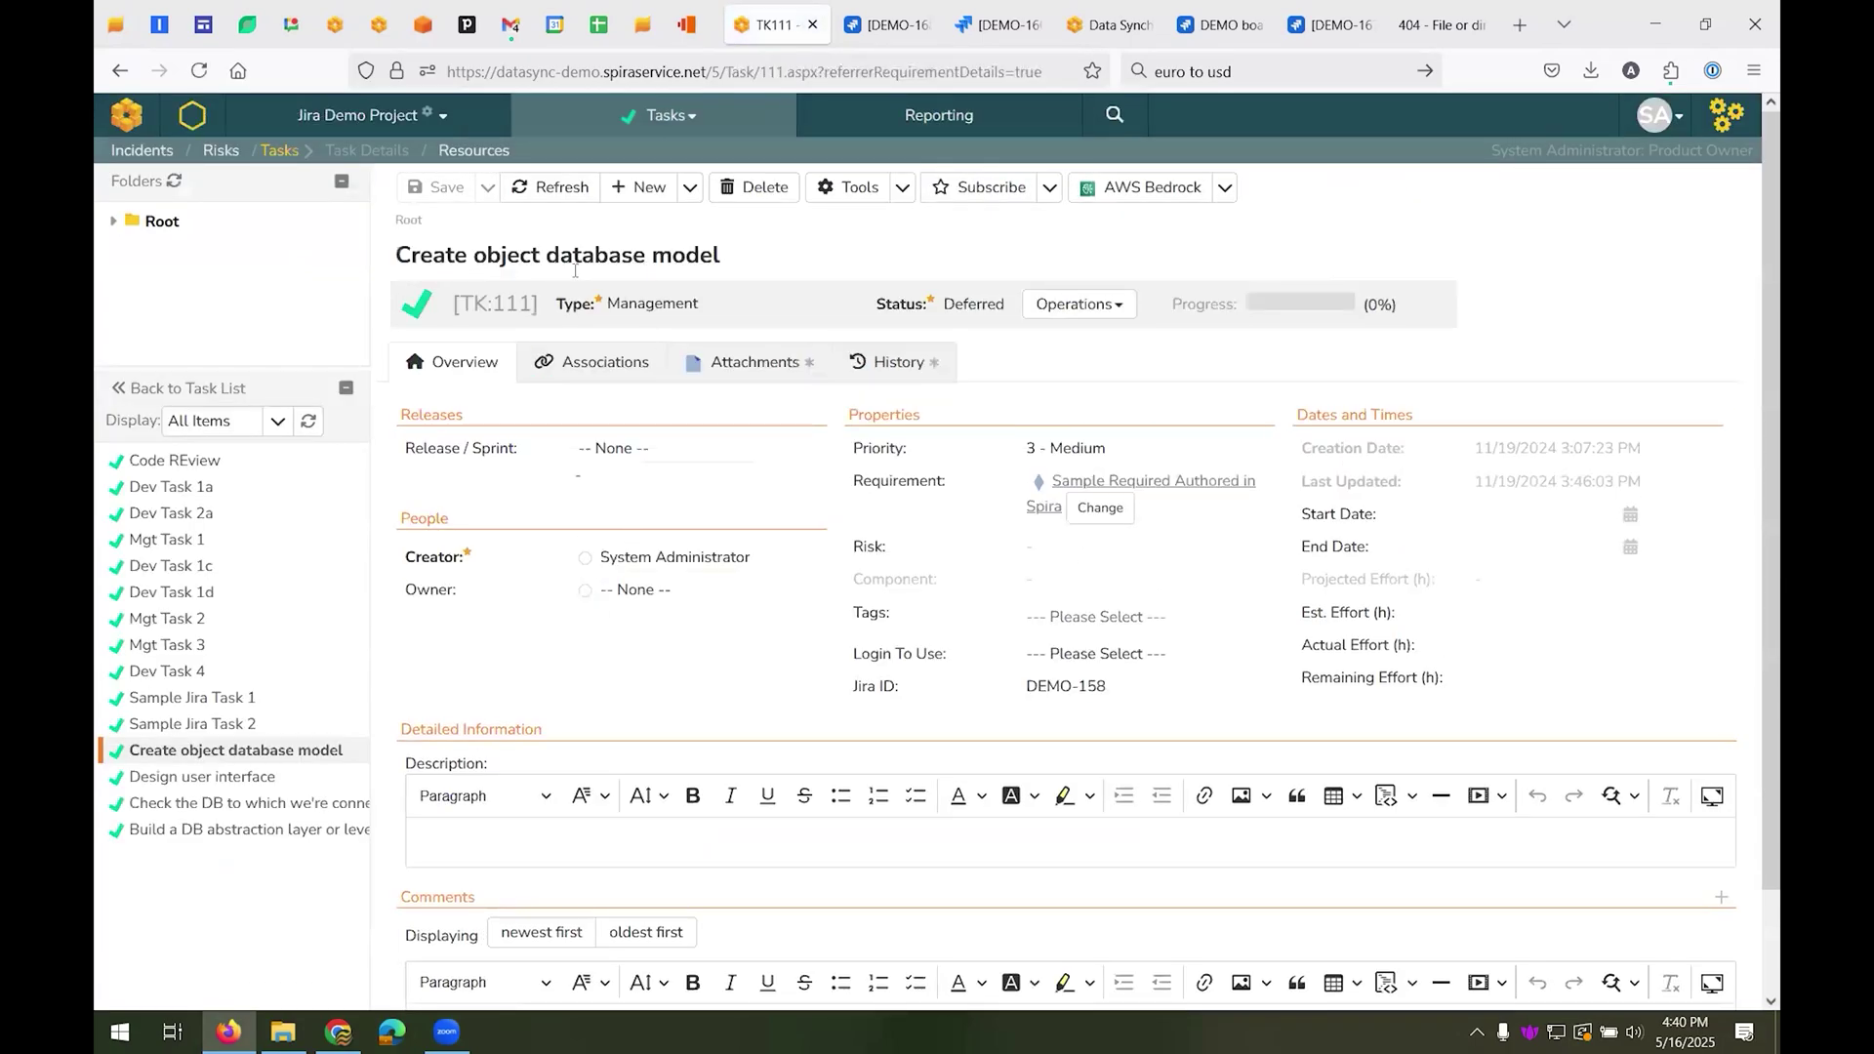
left_click(743, 372)
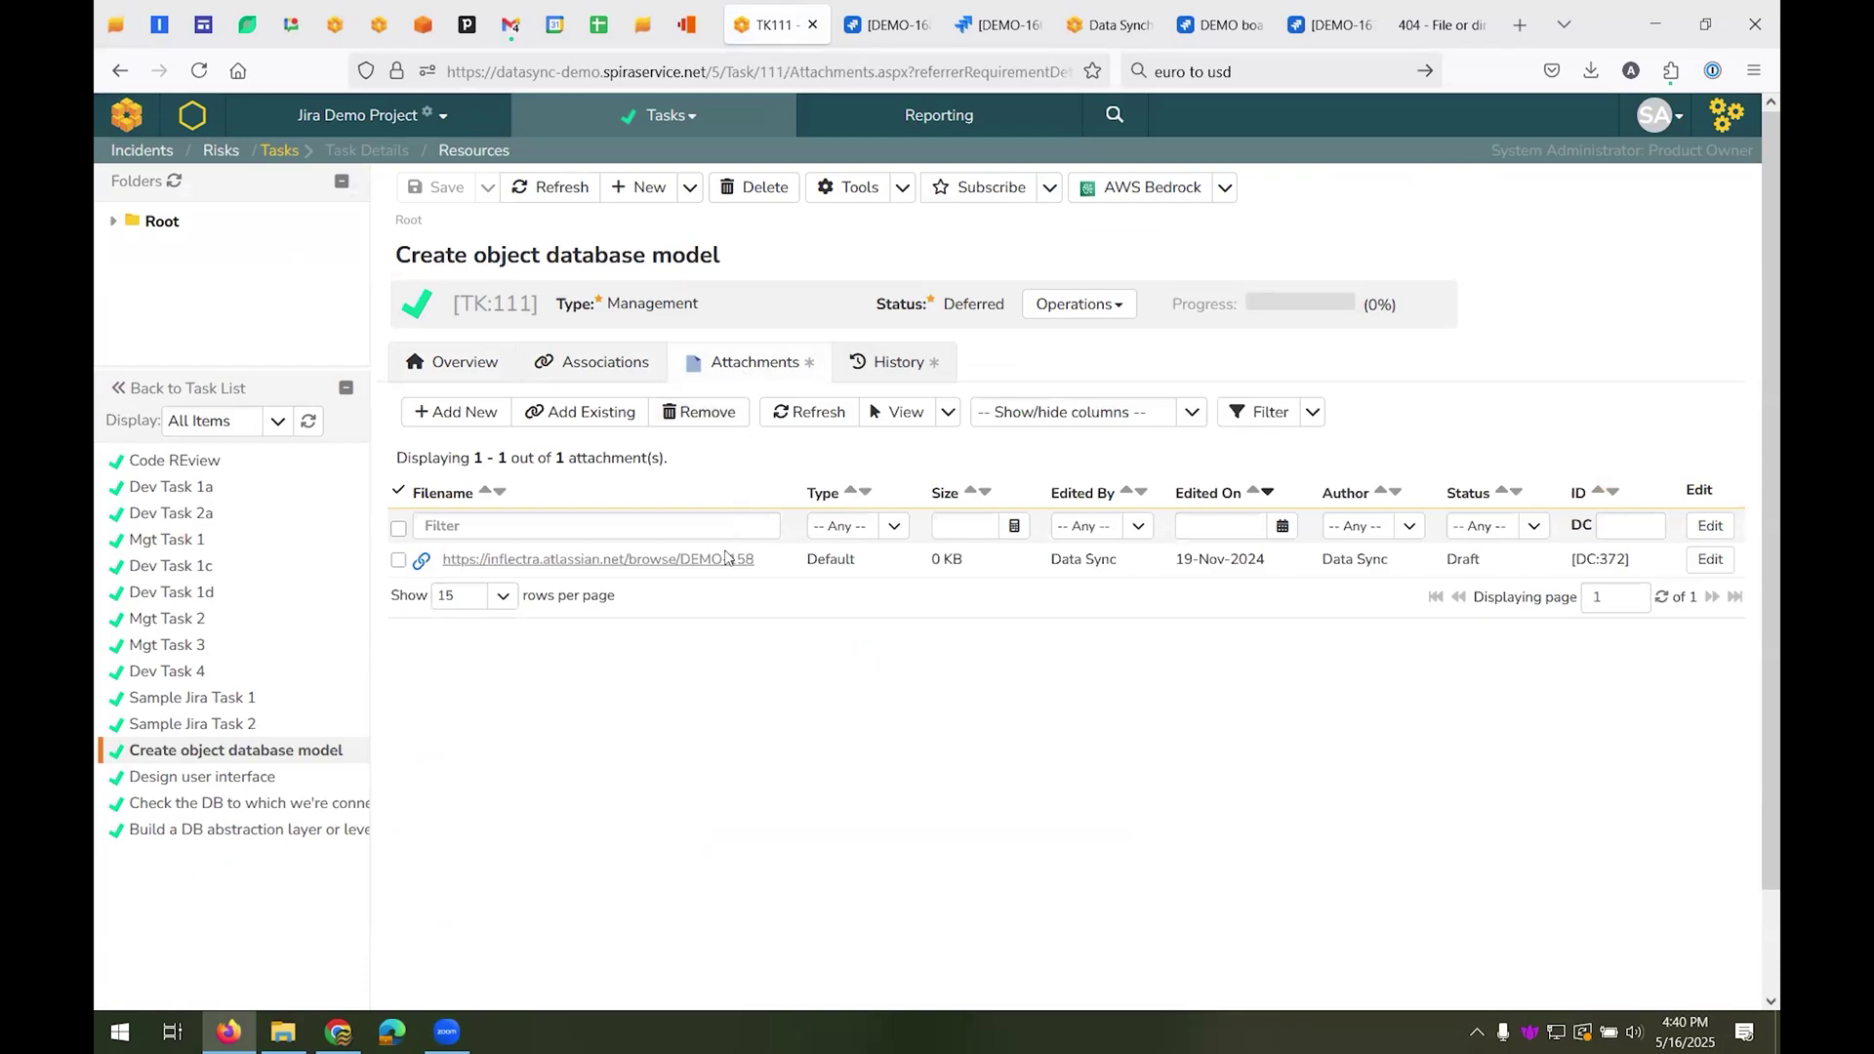
left_click(725, 558)
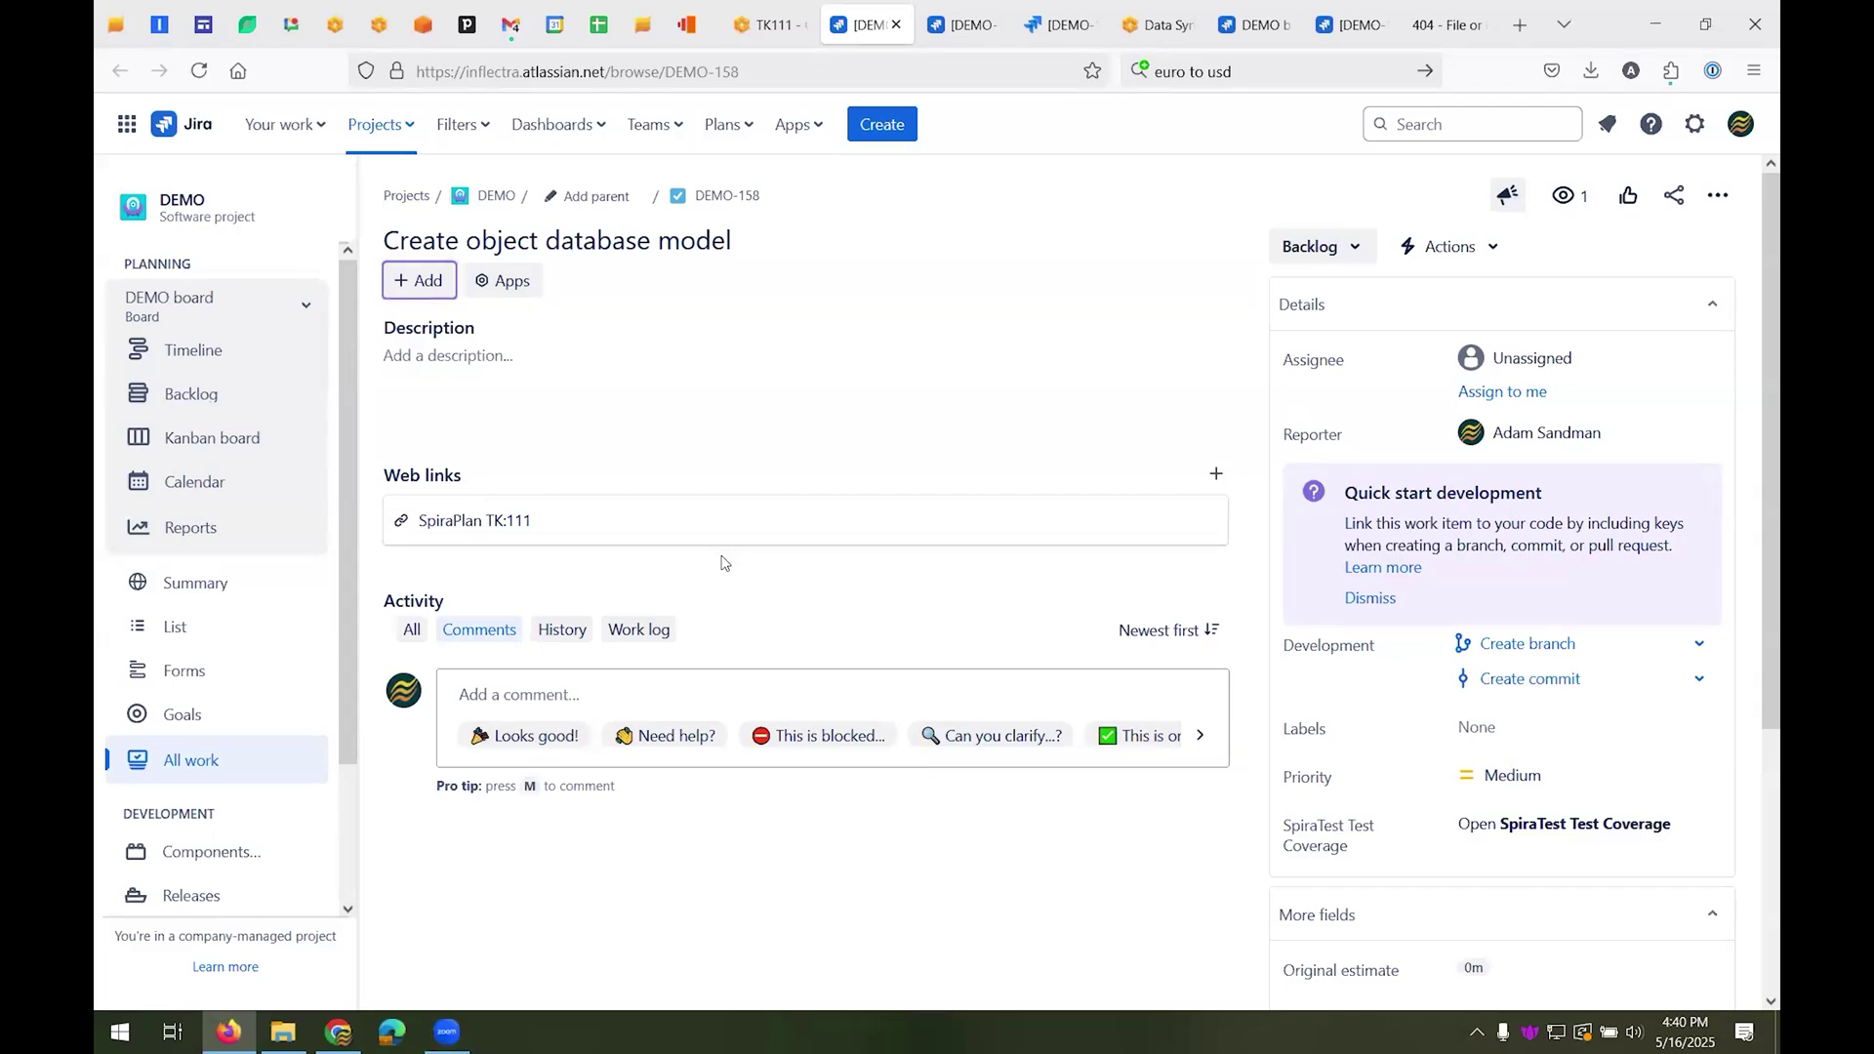
- Return to the "Create object database model" task in SpiraPlan, view its overview, and open its parent requirement
left_click(768, 24)
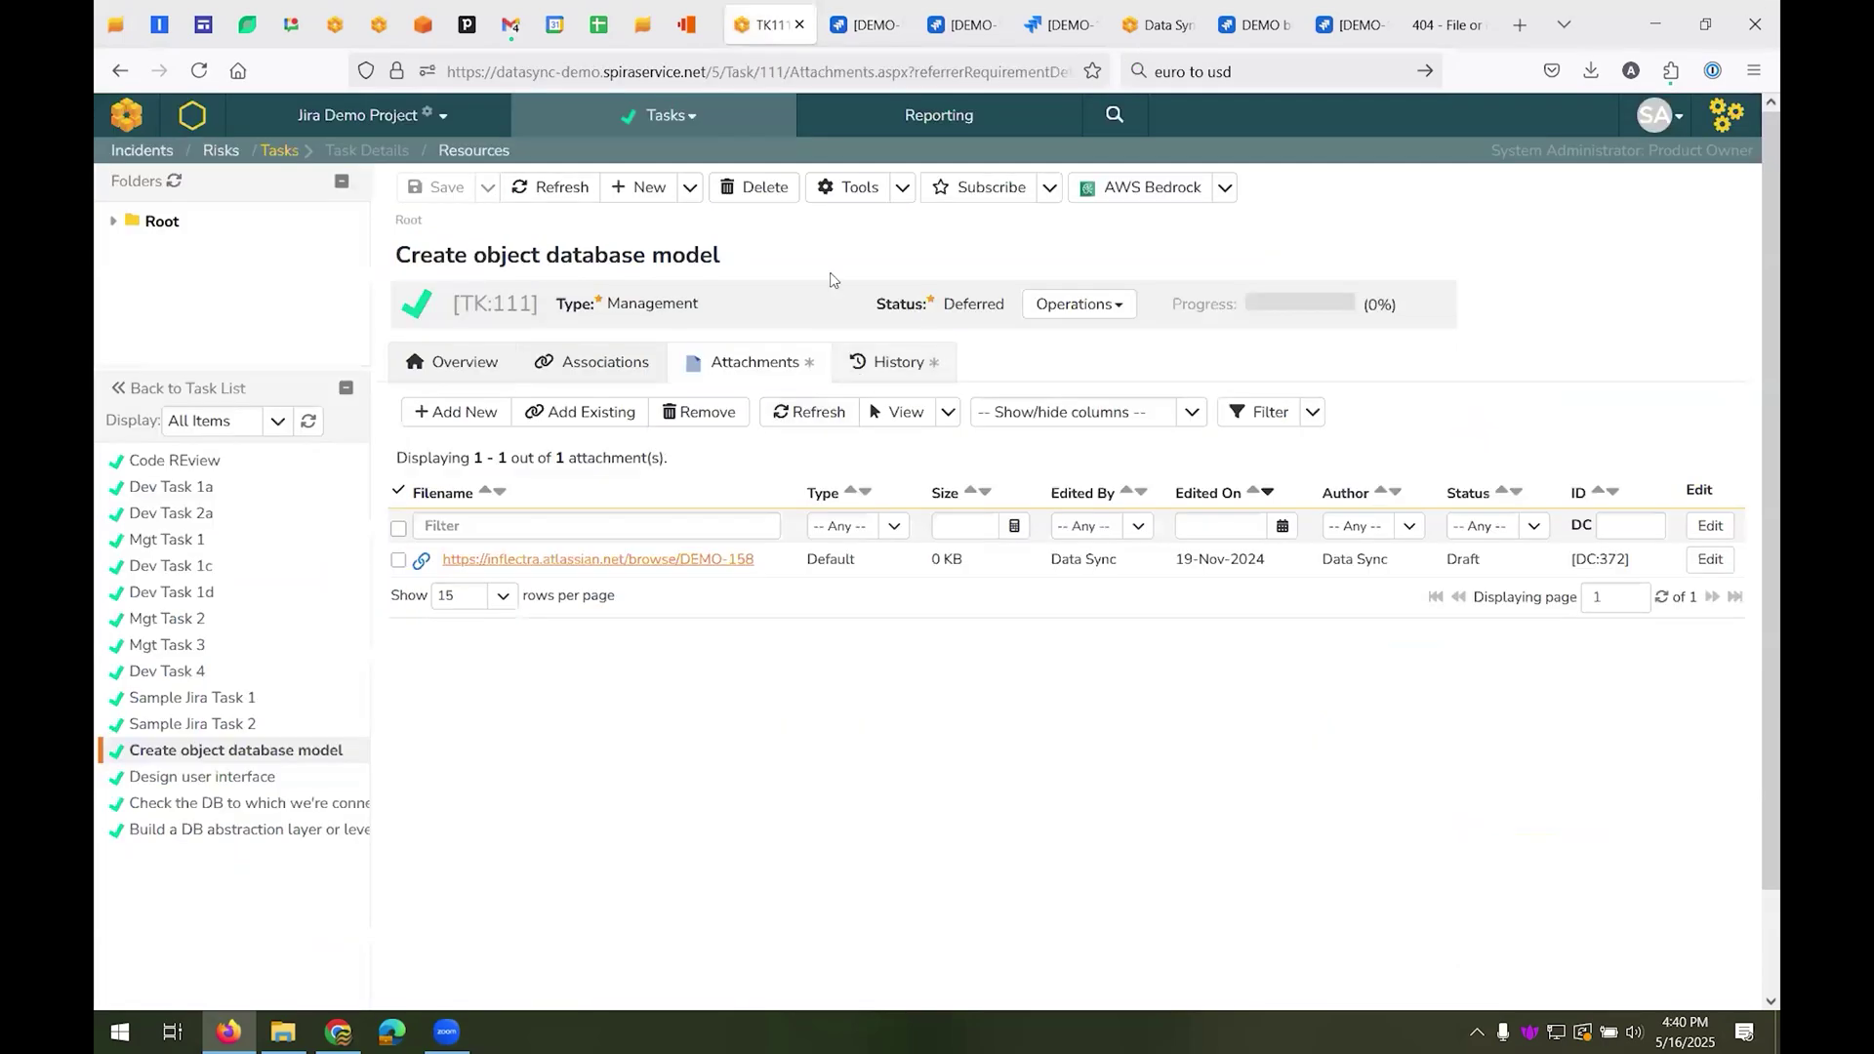
left_click(457, 362)
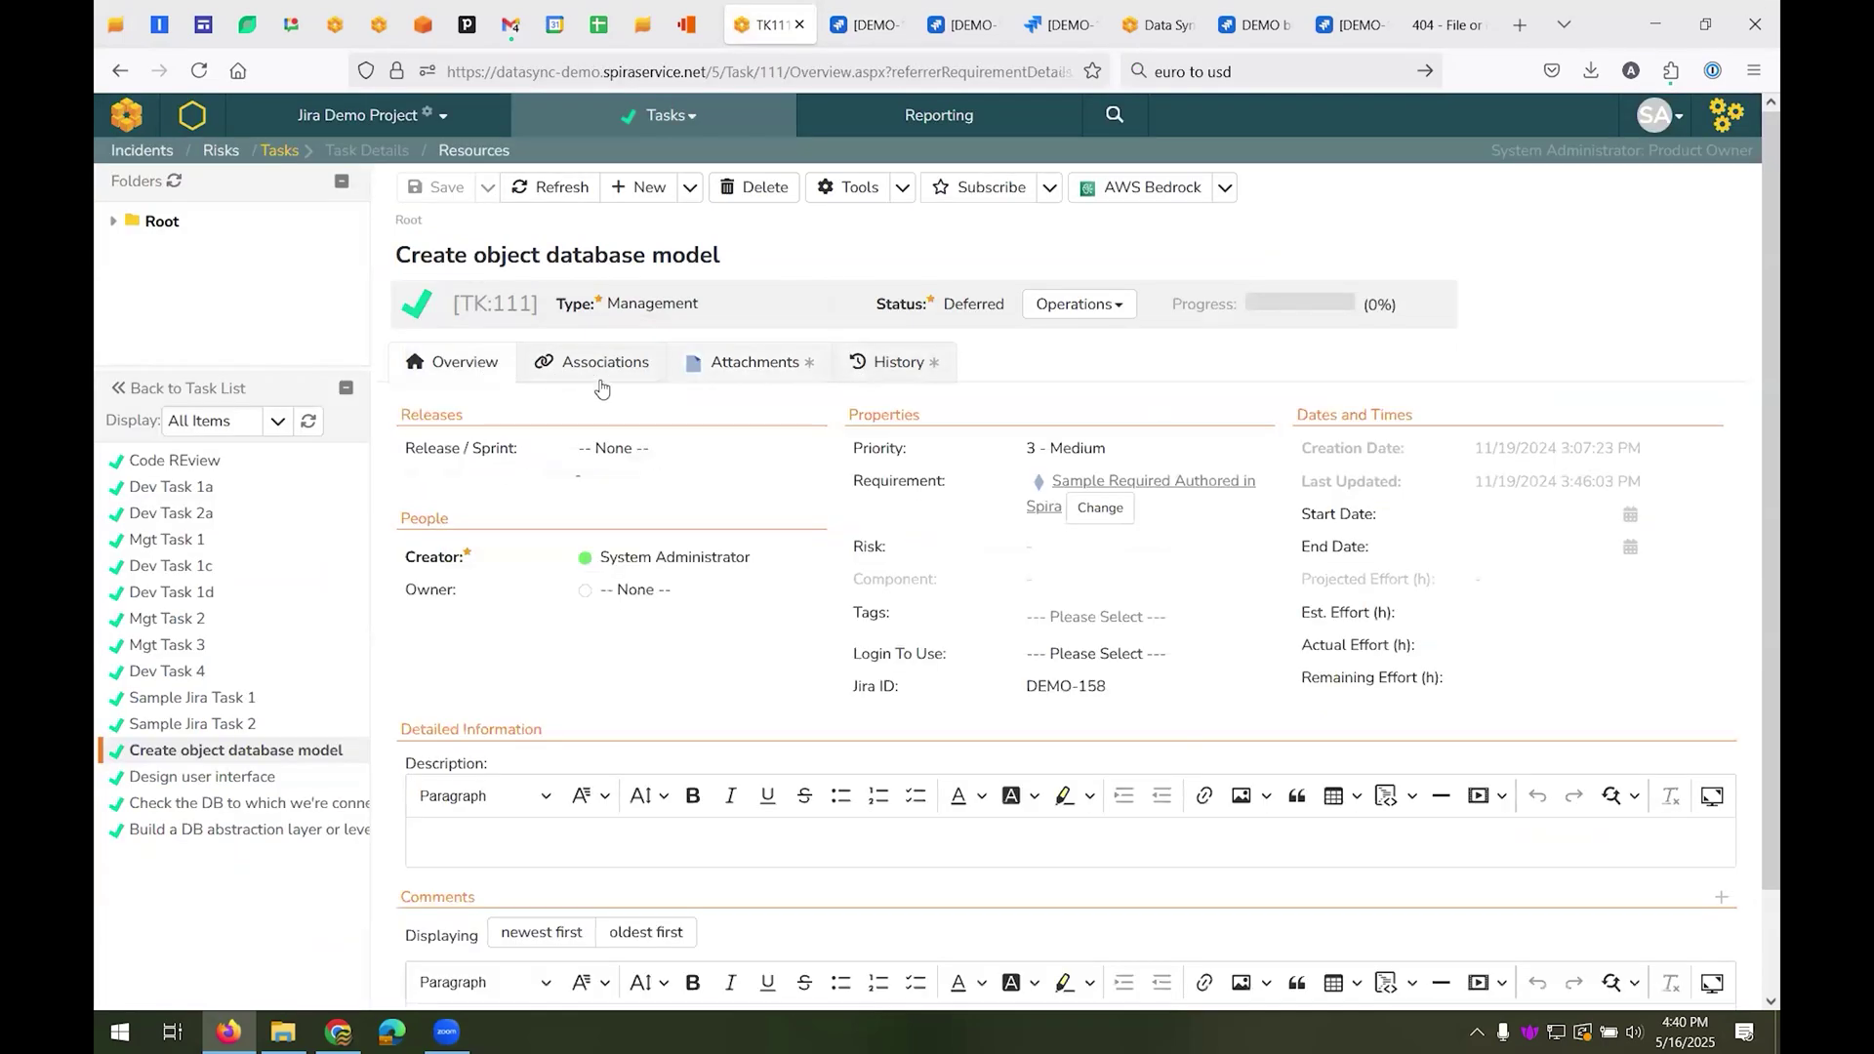
left_click(1096, 483)
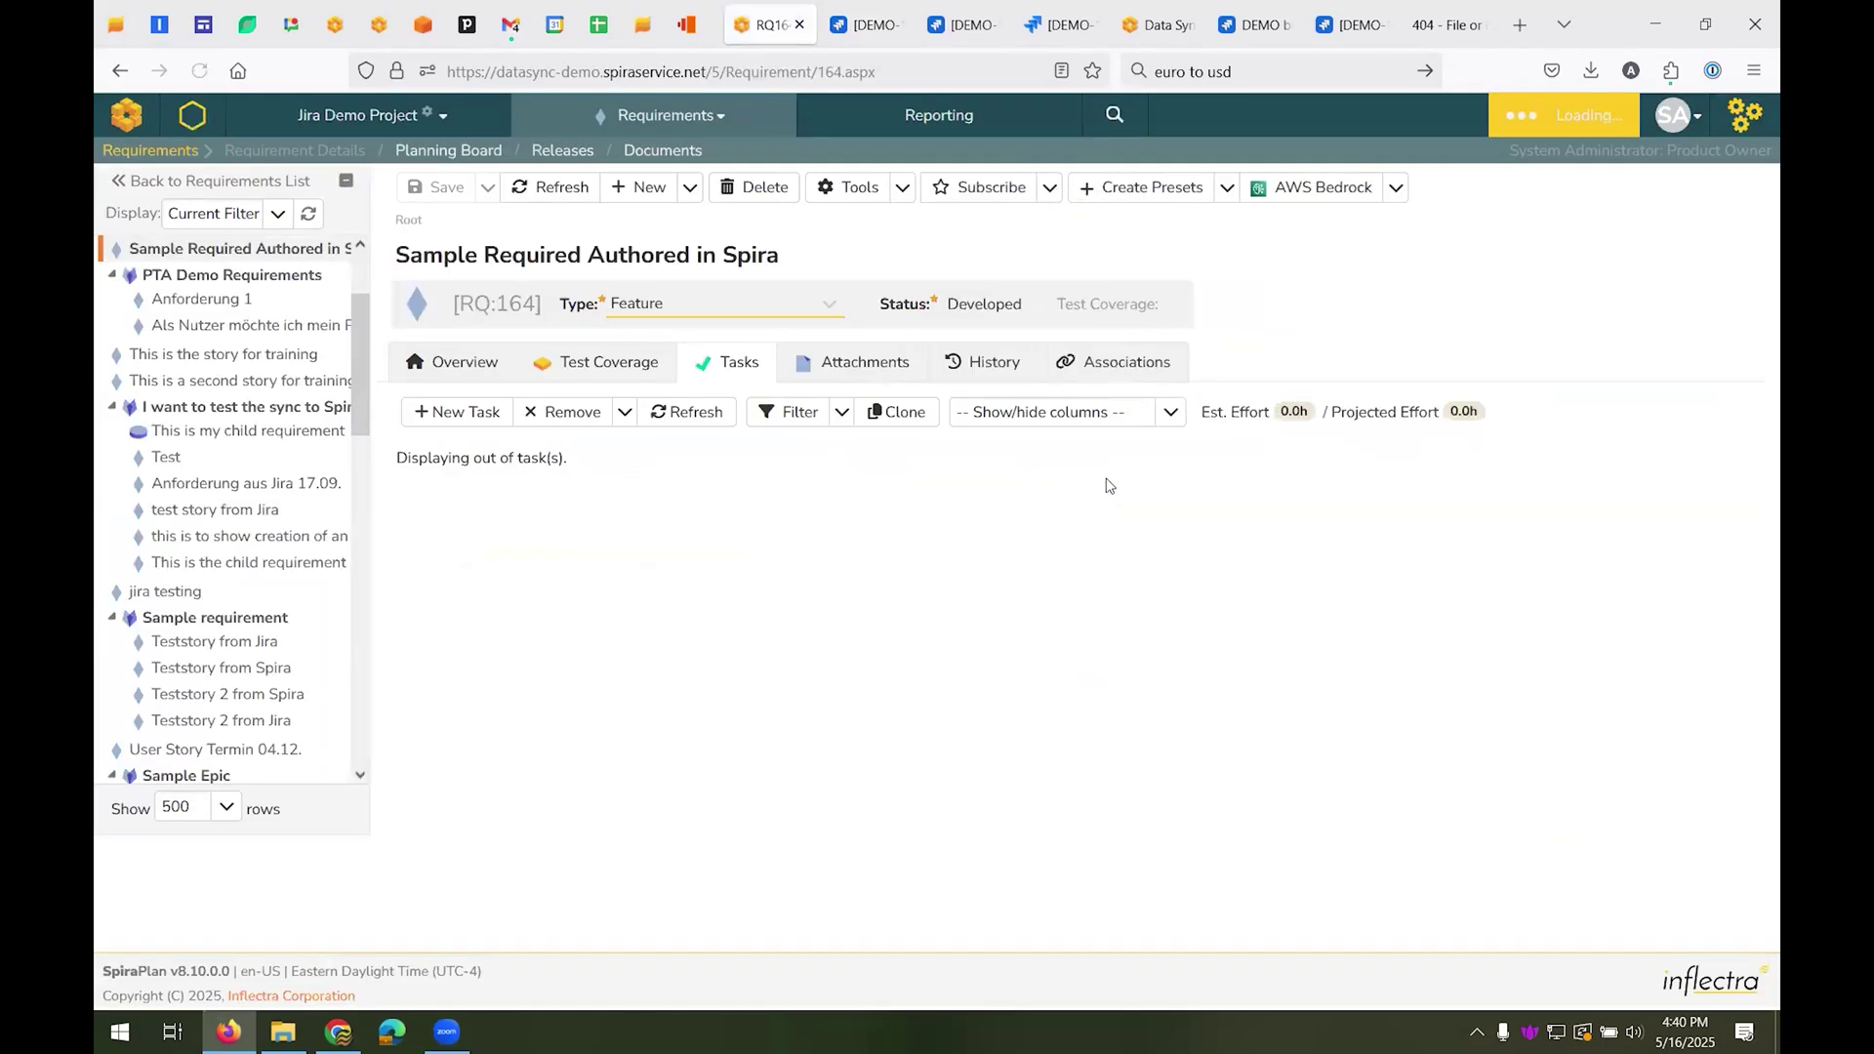